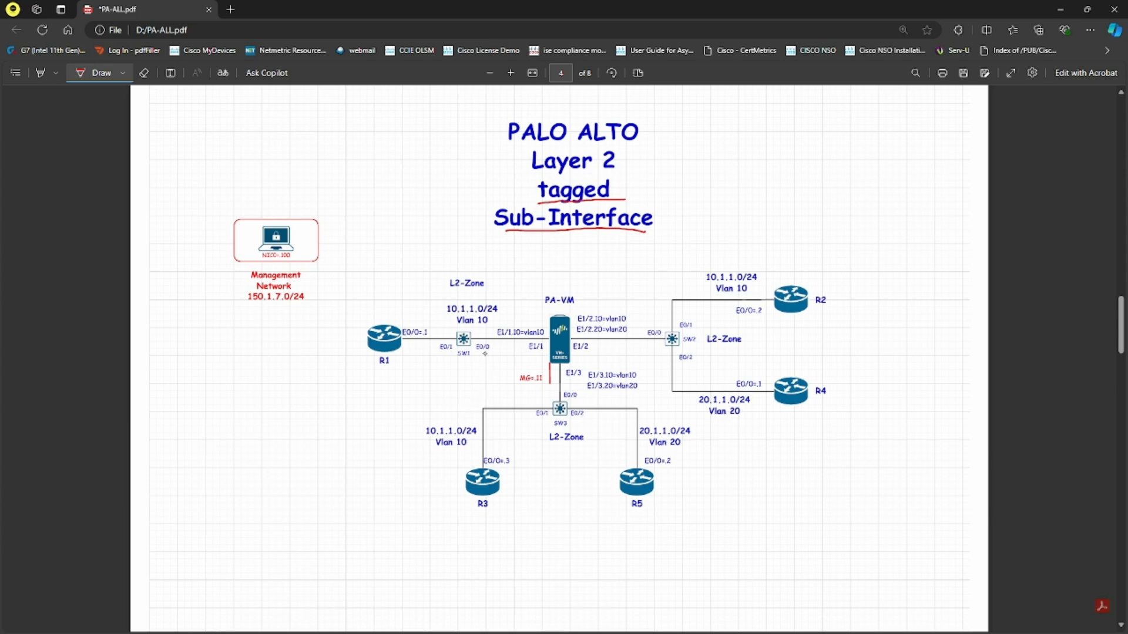
# - Underline the E0/0 labels on SW1, SW2 and SW3 in red and handwrite an underlined 'Trunk' left of SW3
pyautogui.moveTo(477, 355); pyautogui.dragTo(492, 352)
pyautogui.moveTo(648, 339); pyautogui.dragTo(660, 340)
pyautogui.moveTo(569, 400); pyautogui.dragTo(582, 399)
pyautogui.moveTo(298, 396); pyautogui.dragTo(372, 405)
pyautogui.moveTo(303, 426); pyautogui.dragTo(345, 421)
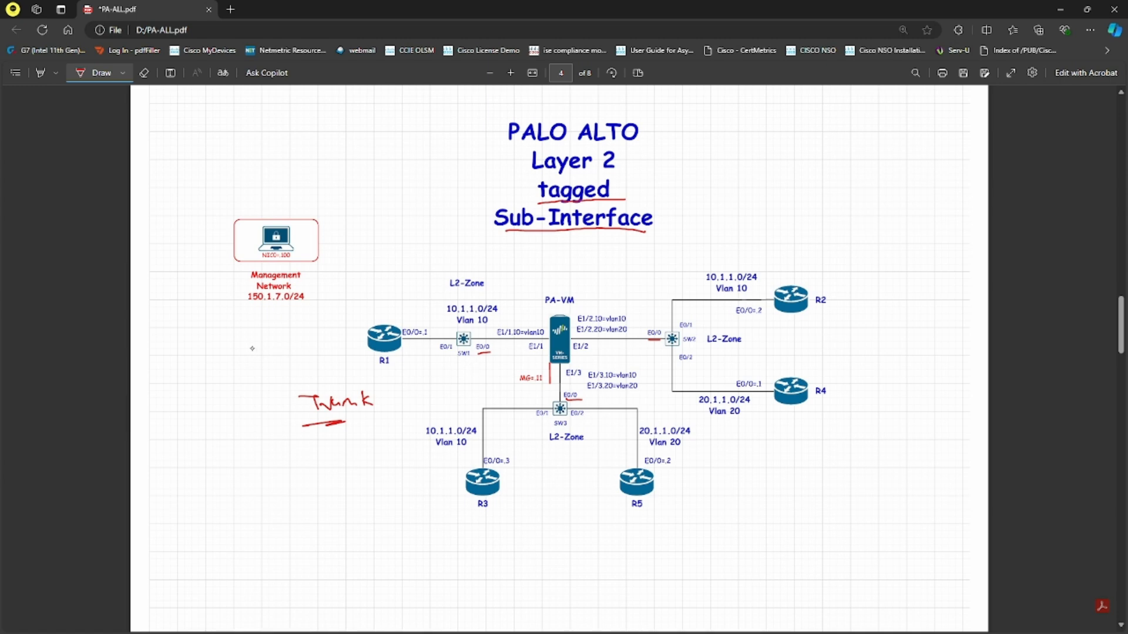
# - Handwrite '10,20' left of R1 and underline it
pyautogui.moveTo(238, 340); pyautogui.dragTo(239, 352)
pyautogui.moveTo(251, 338); pyautogui.dragTo(261, 354)
pyautogui.moveTo(272, 335); pyautogui.dragTo(291, 330)
pyautogui.moveTo(239, 361); pyautogui.dragTo(301, 351)
pyautogui.moveTo(242, 365); pyautogui.dragTo(295, 355)
# - Mark SW1's E0/1 label and the E0/1 and E0/2 labels on SW2 and SW3
pyautogui.moveTo(437, 355); pyautogui.dragTo(453, 356)
pyautogui.moveTo(685, 332); pyautogui.dragTo(693, 369)
pyautogui.moveTo(577, 420)
pyautogui.mouseDown()
pyautogui.moveTo(588, 422)
pyautogui.moveTo(546, 424)
pyautogui.mouseUp()
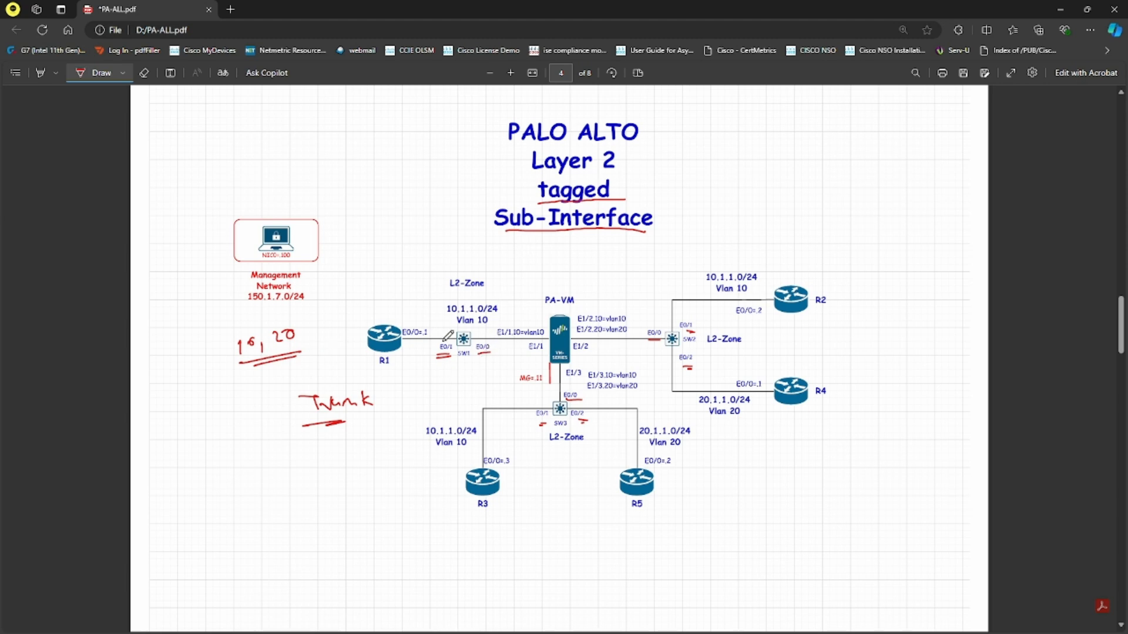
# - On SW1, enter configuration mode and create VLANs 10 and 20
pyautogui.hotkey('alt', 'Tab')
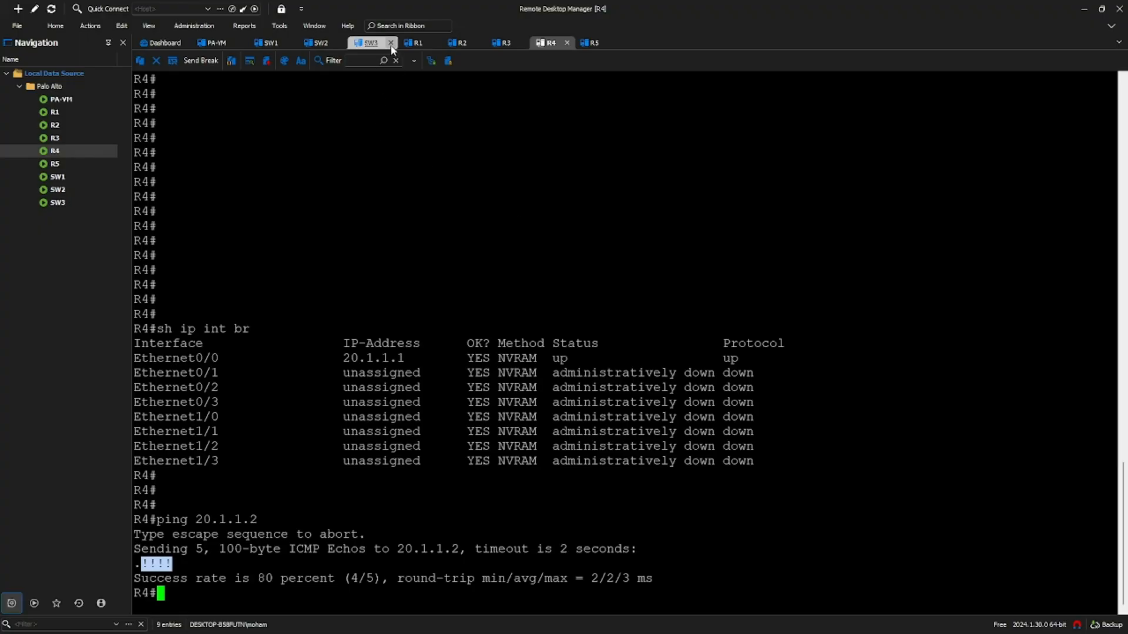
pyautogui.click(278, 44)
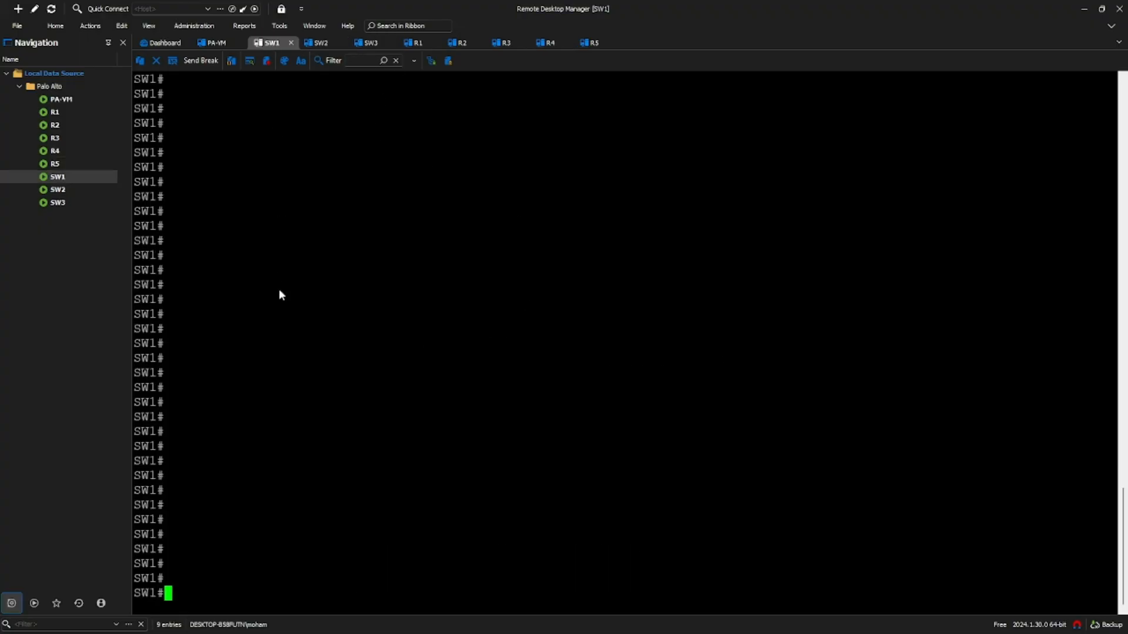
pyautogui.write('conf t')
pyautogui.press('Return')
pyautogui.press('Return')
pyautogui.write('vlan ')
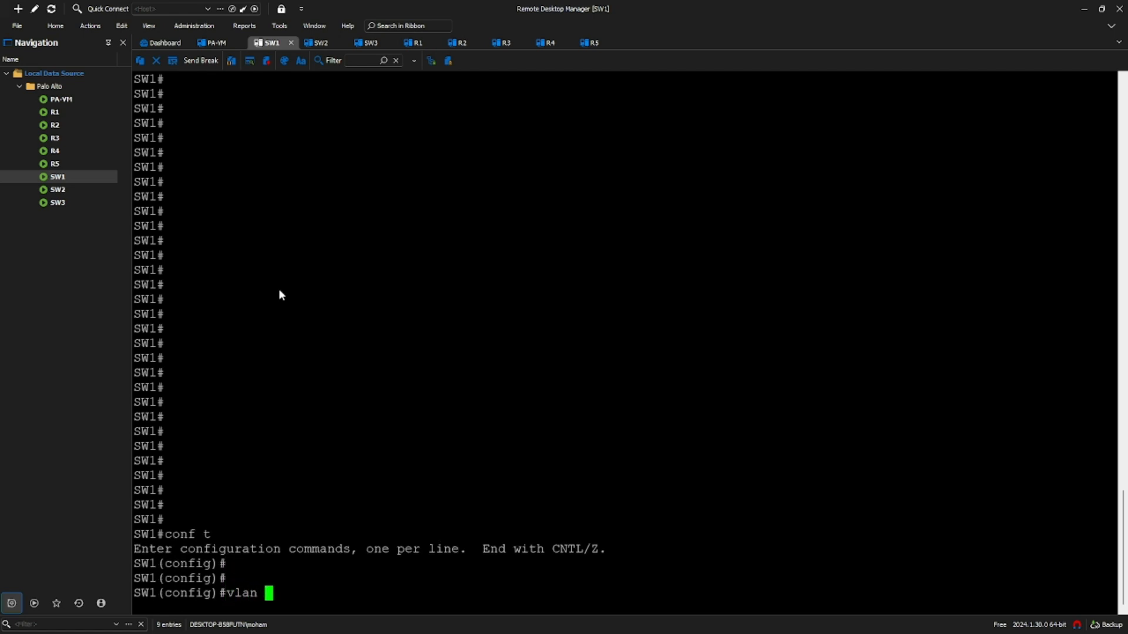
pyautogui.write('10,20')
pyautogui.press('Return')
pyautogui.write('exit')
# - Set SW1's Ethernet0/0 trunk encapsulation to dot1q
pyautogui.press('Return')
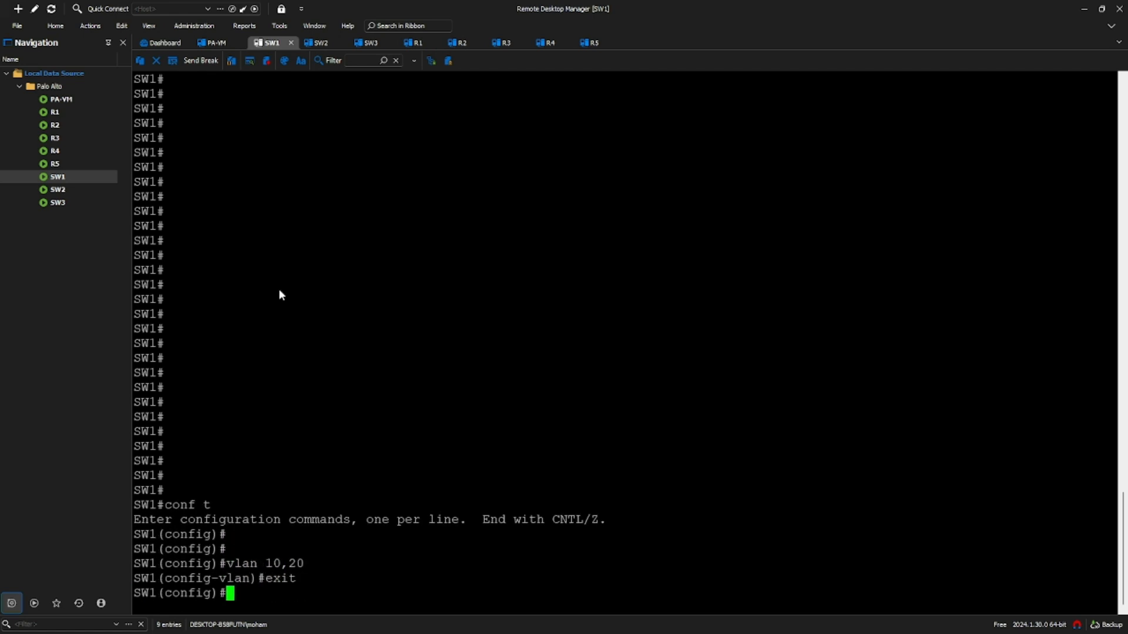
pyautogui.write('int e0/0')
pyautogui.press('Return')
pyautogui.write('sw t')
pyautogui.press('Tab')
pyautogui.write('e')
pyautogui.press('Tab')
pyautogui.write('d')
pyautogui.press('Tab')
pyautogui.press('Return')
# - Put Ethernet0/0 in trunk mode and bring it up with no shutdown
pyautogui.write('sw mod')
pyautogui.press('BackSpace')
pyautogui.press('BackSpace')
pyautogui.write('ode')
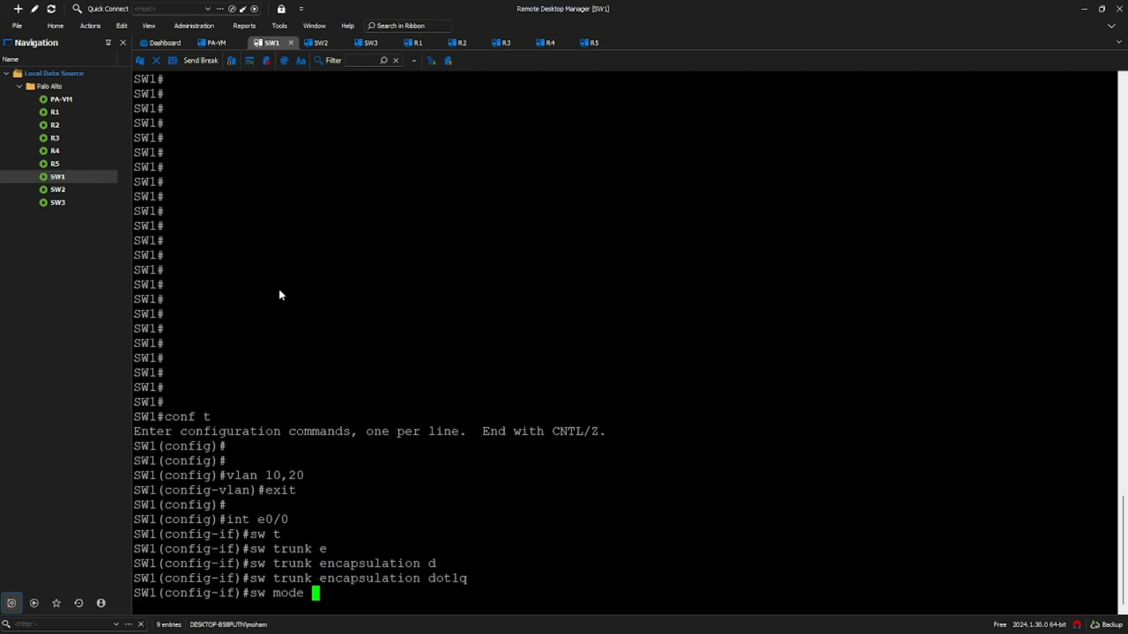
pyautogui.write(' t')
pyautogui.press('Tab')
pyautogui.press('Return')
pyautogui.write('no sh')
pyautogui.press('Return')
pyautogui.write('exit')
pyautogui.press('Return')
pyautogui.press('Return')
pyautogui.press('Return')
# - Show Ethernet0/0's running configuration with 'do sh run int e0/0' and select its lines for copying
pyautogui.write('do sh run int rt')
pyautogui.press('BackSpace')
pyautogui.press('BackSpace')
pyautogui.write('trunk')
pyautogui.press('Return')
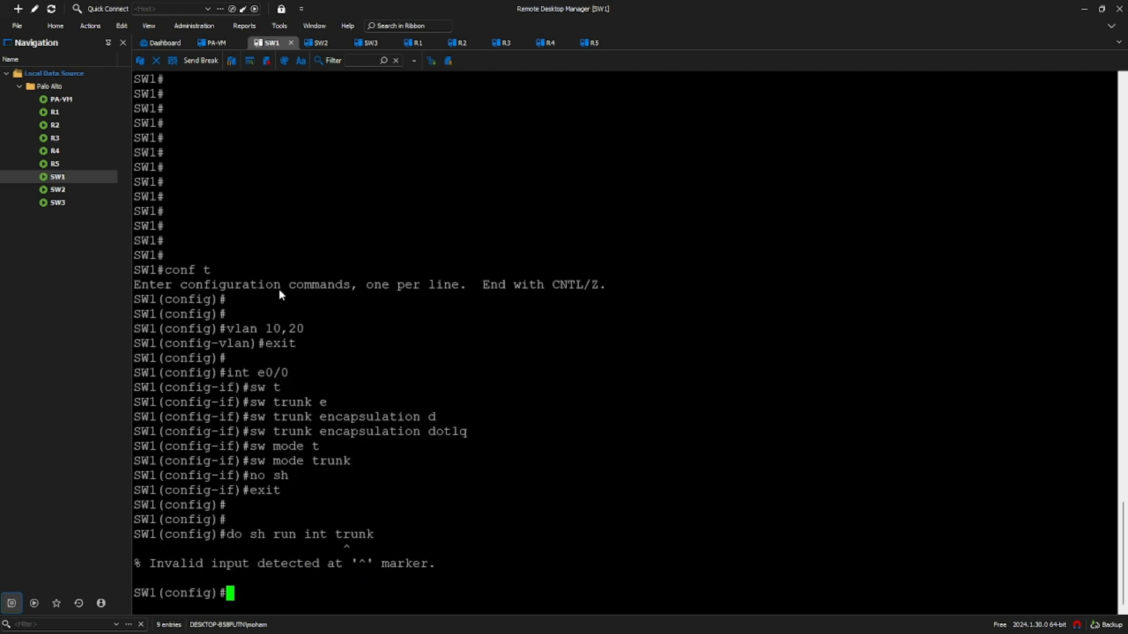
pyautogui.write('do sh run int e0/0')
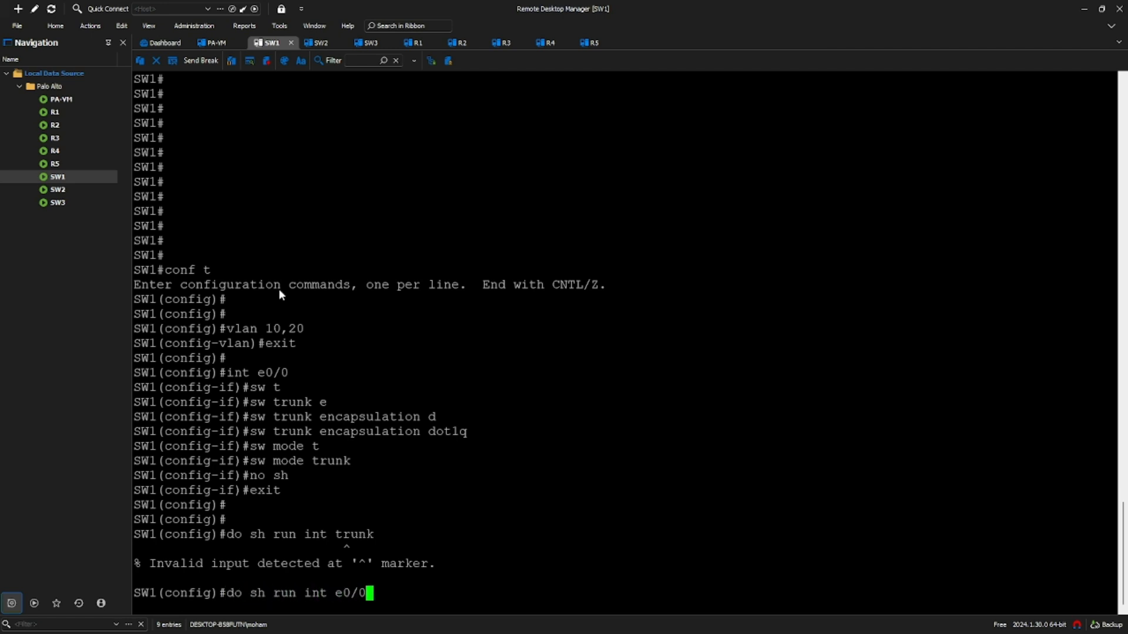
pyautogui.press('Return')
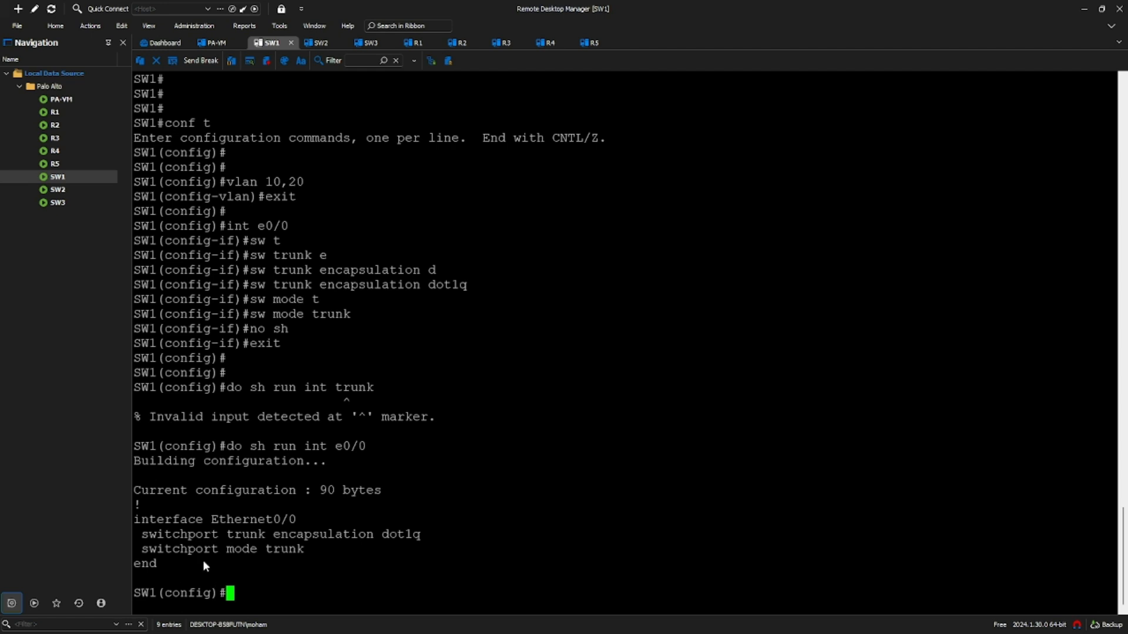
pyautogui.moveTo(160, 562); pyautogui.dragTo(133, 528)
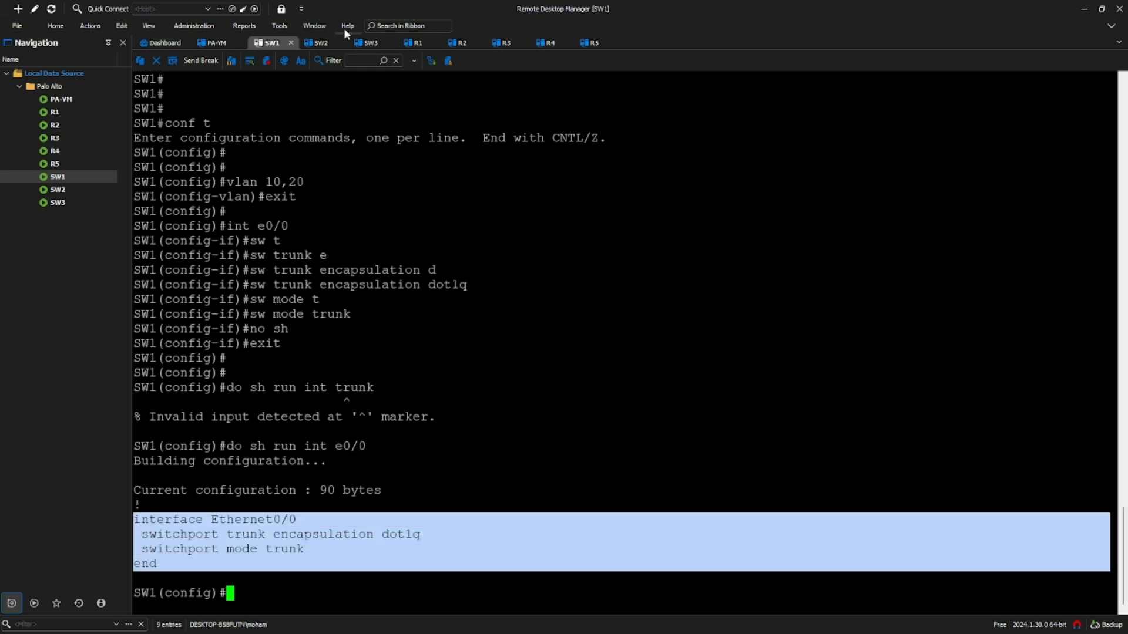
pyautogui.click(322, 43)
# - On SW2, create VLANs 10 and 20 and paste the copied Ethernet0/0 trunk configuration
pyautogui.write('conf t')
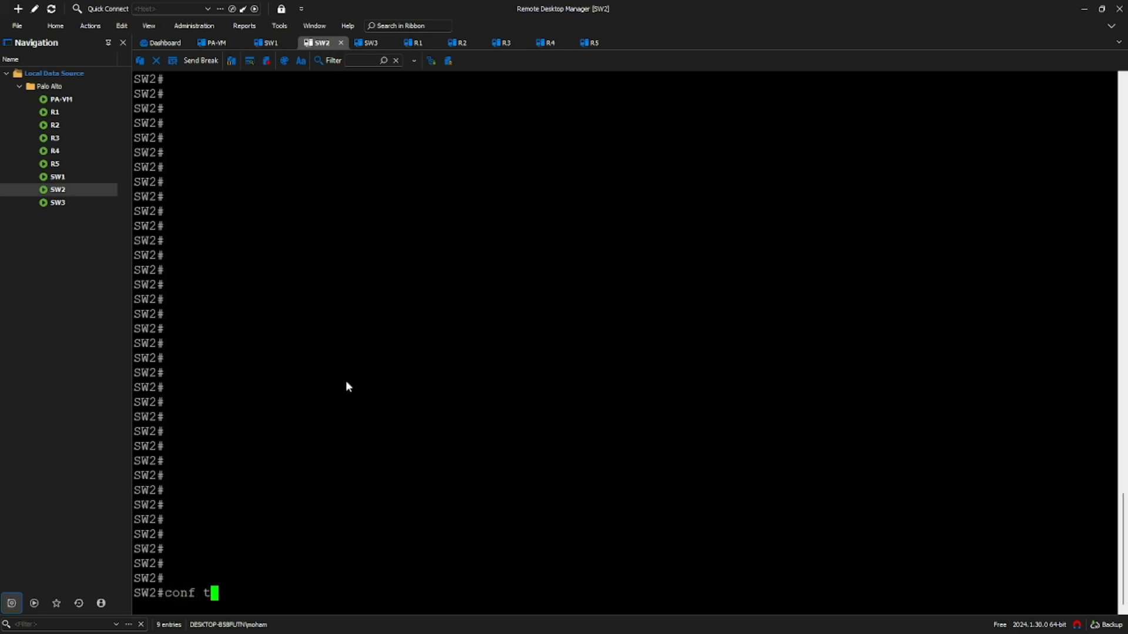
pyautogui.press('Return')
pyautogui.press('Return')
pyautogui.press('Return')
pyautogui.write('vlan 10,20')
pyautogui.press('Return')
pyautogui.write('exit')
pyautogui.press('Return')
pyautogui.press('Return')
pyautogui.press('Return')
pyautogui.hotkey('ctrl', 'v')
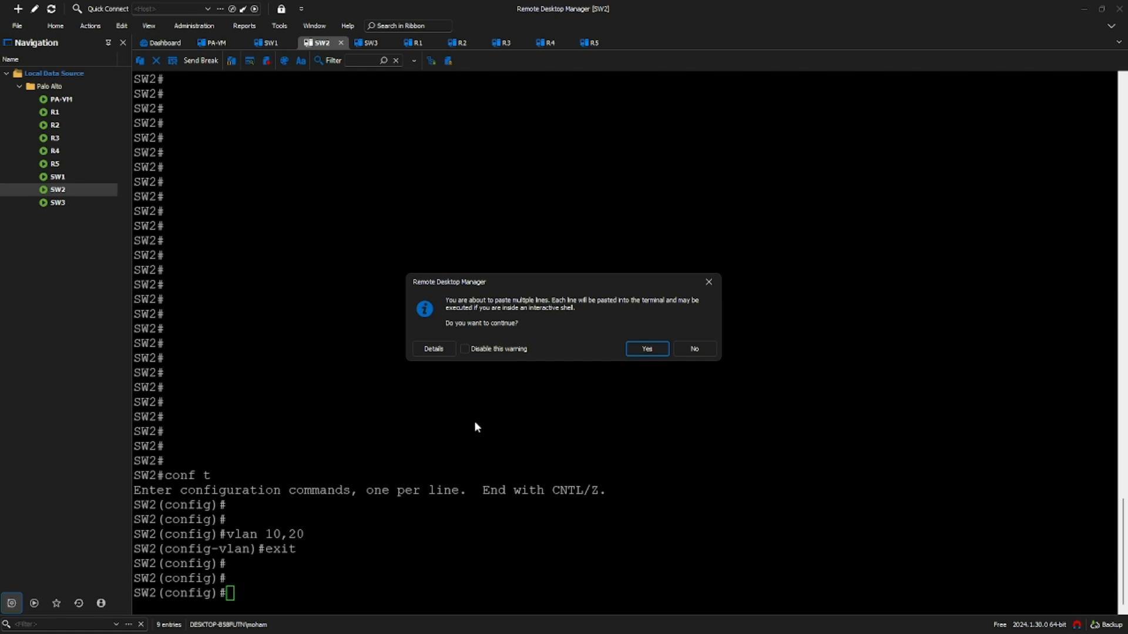
pyautogui.click(660, 354)
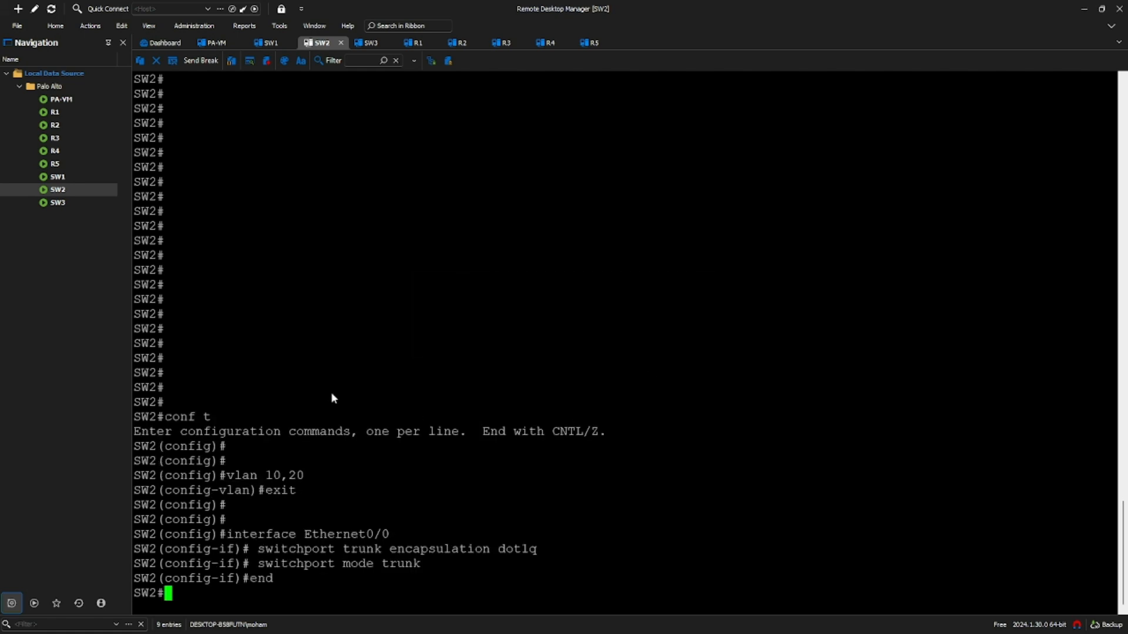
# - On SW3, create VLANs 10 and 20 and paste the same trunk configuration
pyautogui.click(370, 42)
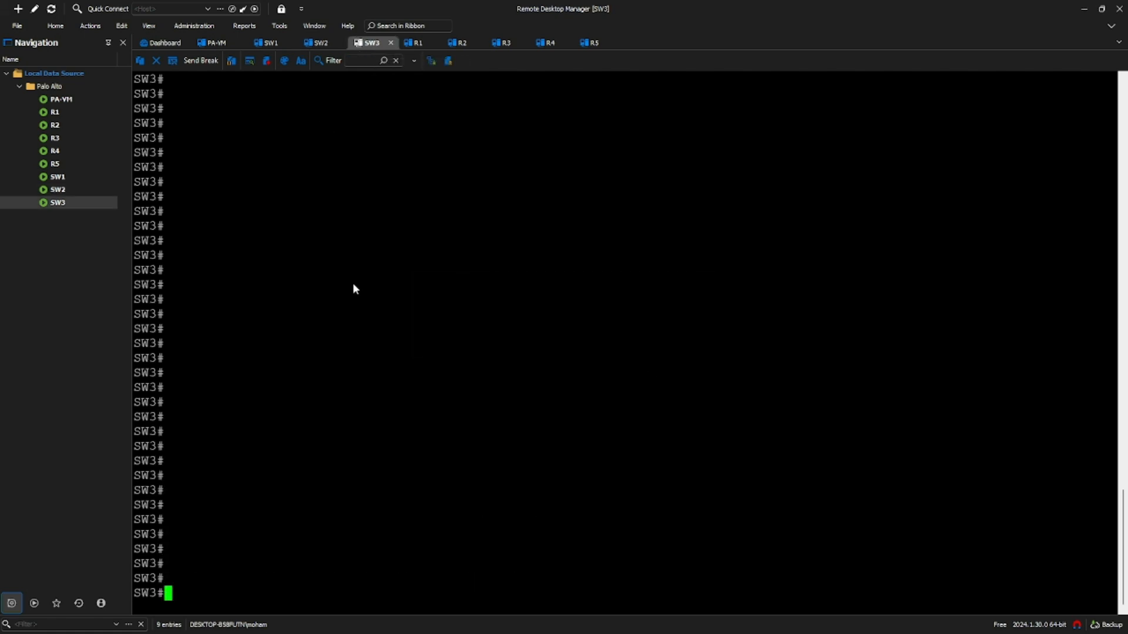
pyautogui.write('conf t')
pyautogui.press('Return')
pyautogui.write('vla')
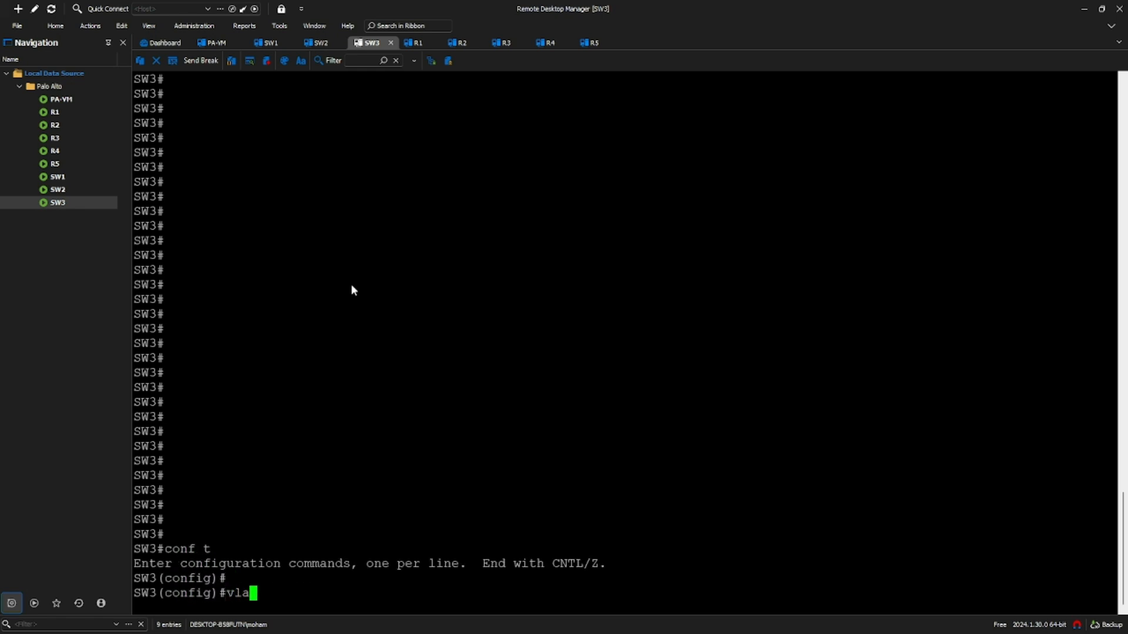
pyautogui.write('n 10,20')
pyautogui.press('Return')
pyautogui.write('exit')
pyautogui.press('Return')
pyautogui.press('Return')
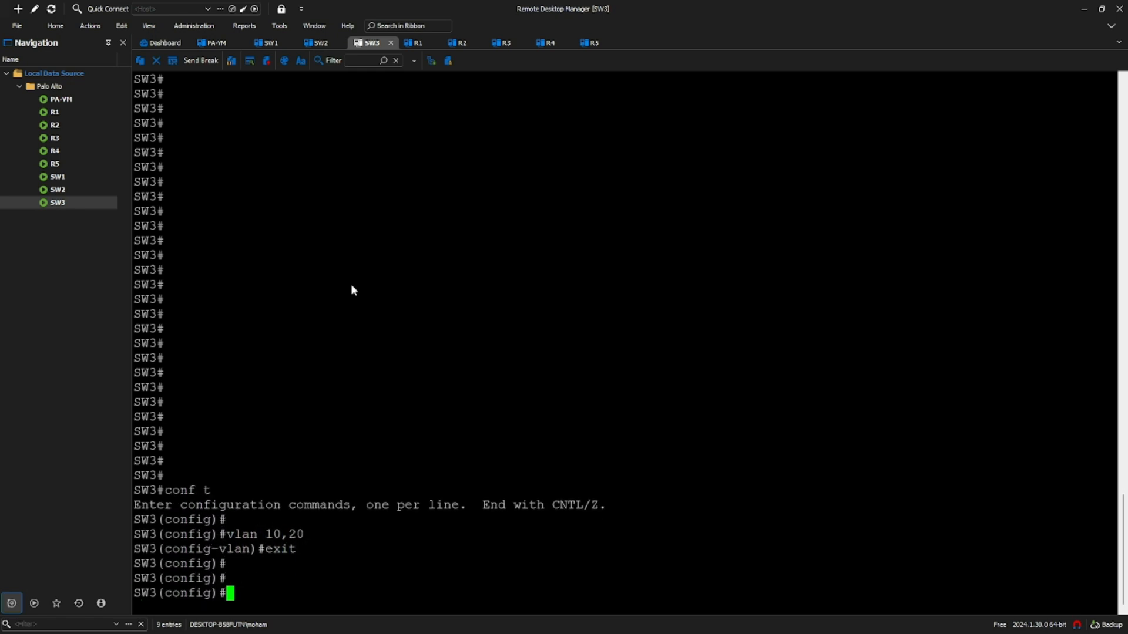
pyautogui.press('Return')
pyautogui.hotkey('ctrl', 'v')
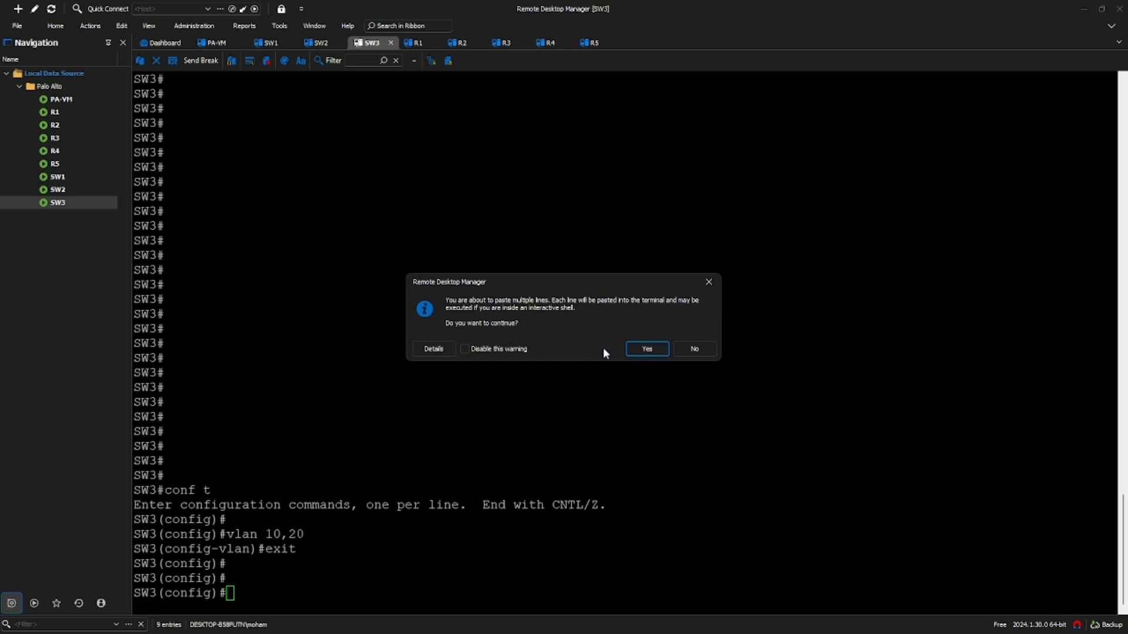
pyautogui.click(646, 349)
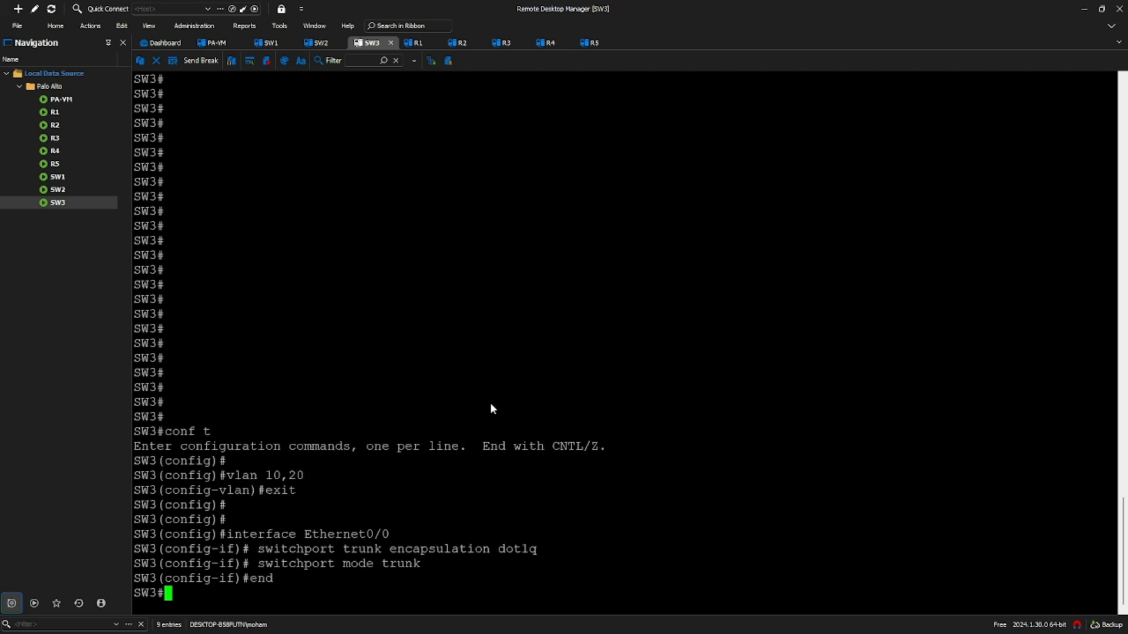
pyautogui.click(274, 43)
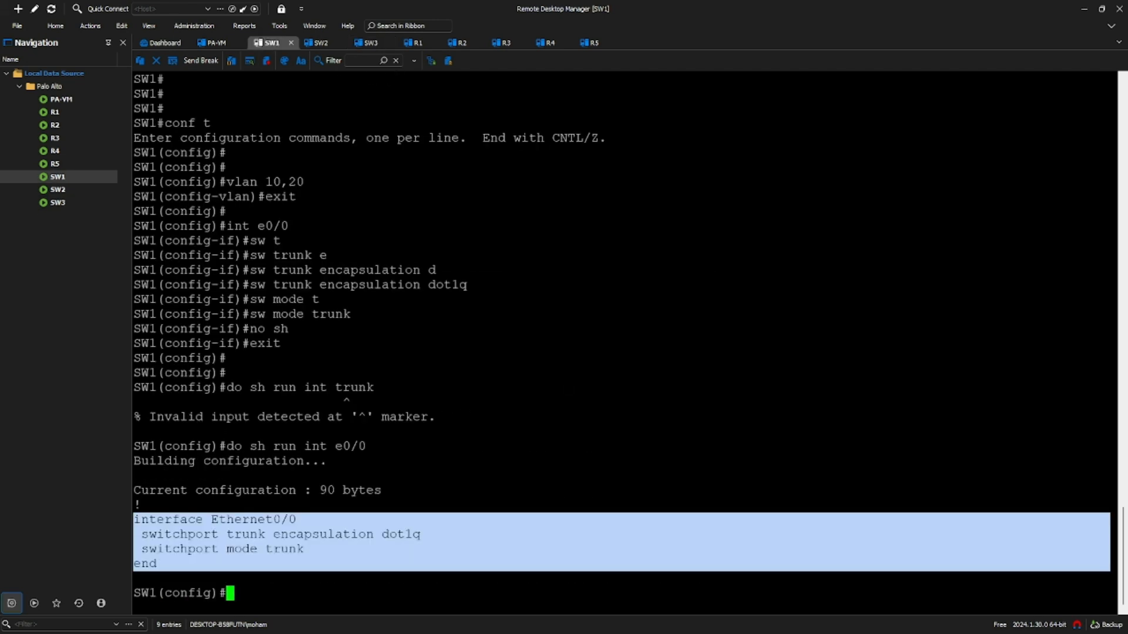
# - Underline SW1's E0/0 label in red again on the diagram
pyautogui.hotkey('alt', 'Tab')
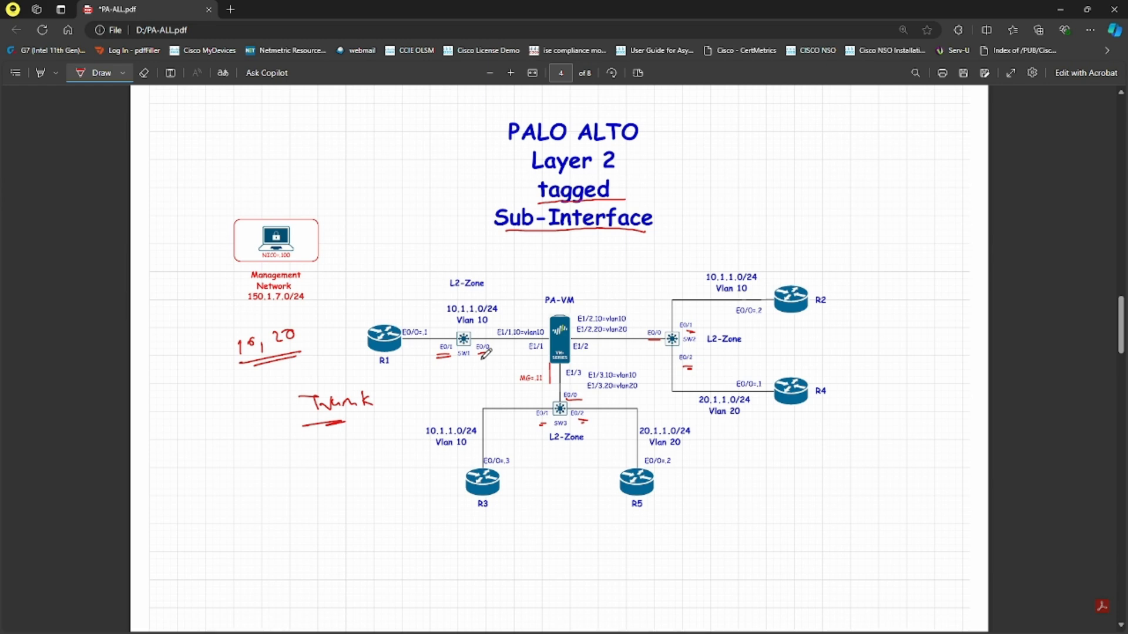
pyautogui.moveTo(480, 354); pyautogui.dragTo(491, 352)
pyautogui.hotkey('alt', 'Tab')
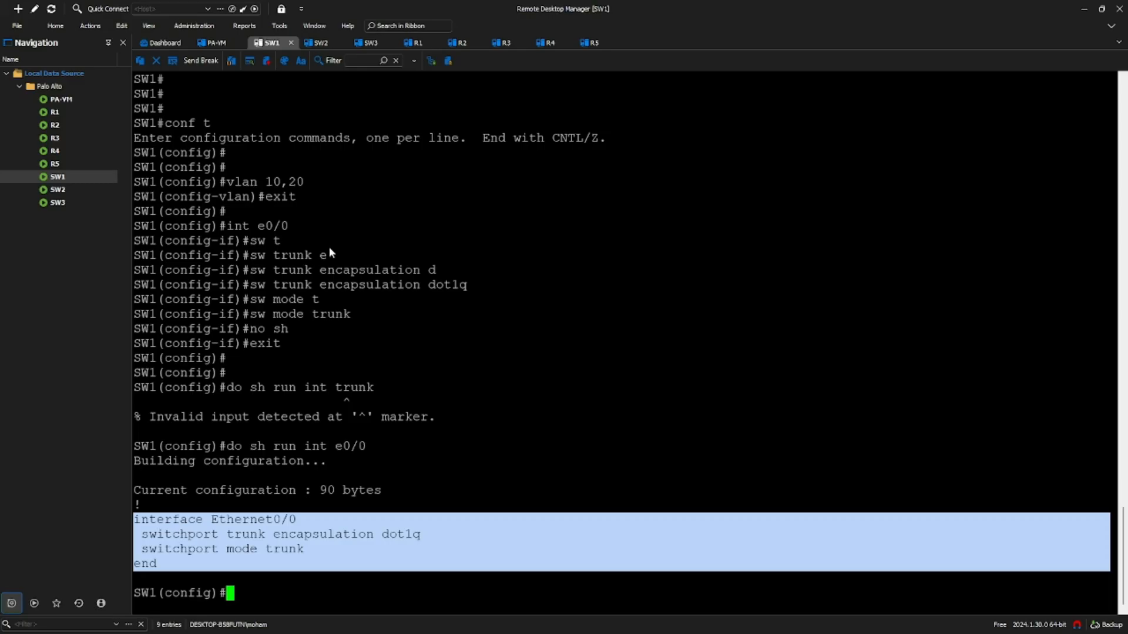
# - Run 'do sh int trunk' on SW1 and copy the command
pyautogui.click(366, 157)
pyautogui.write('do sh int trunk')
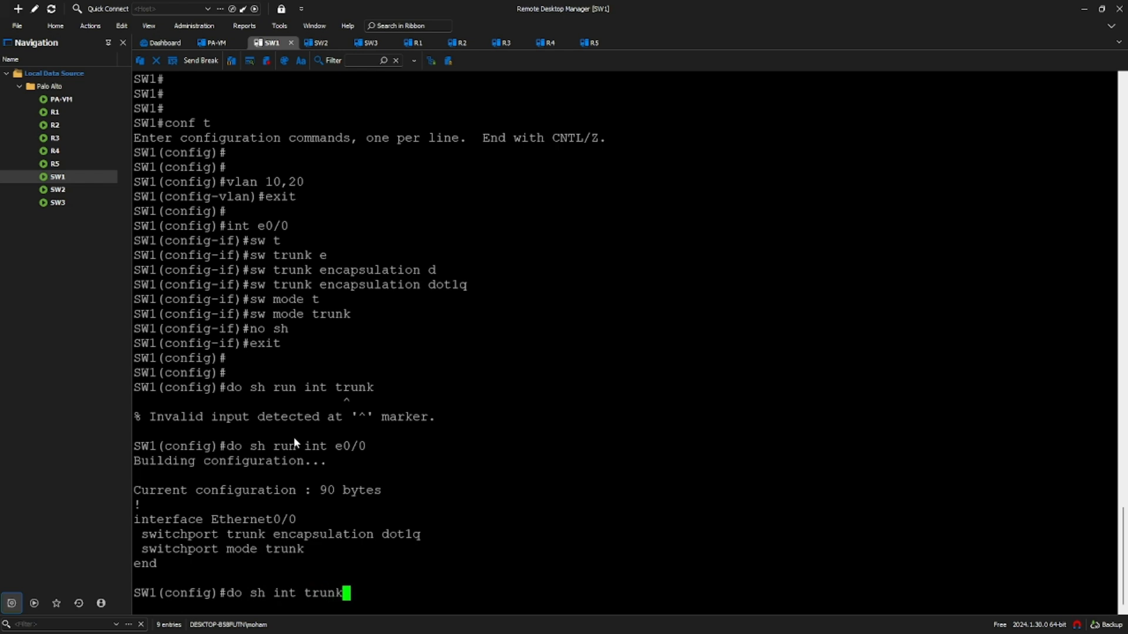
pyautogui.press('Return')
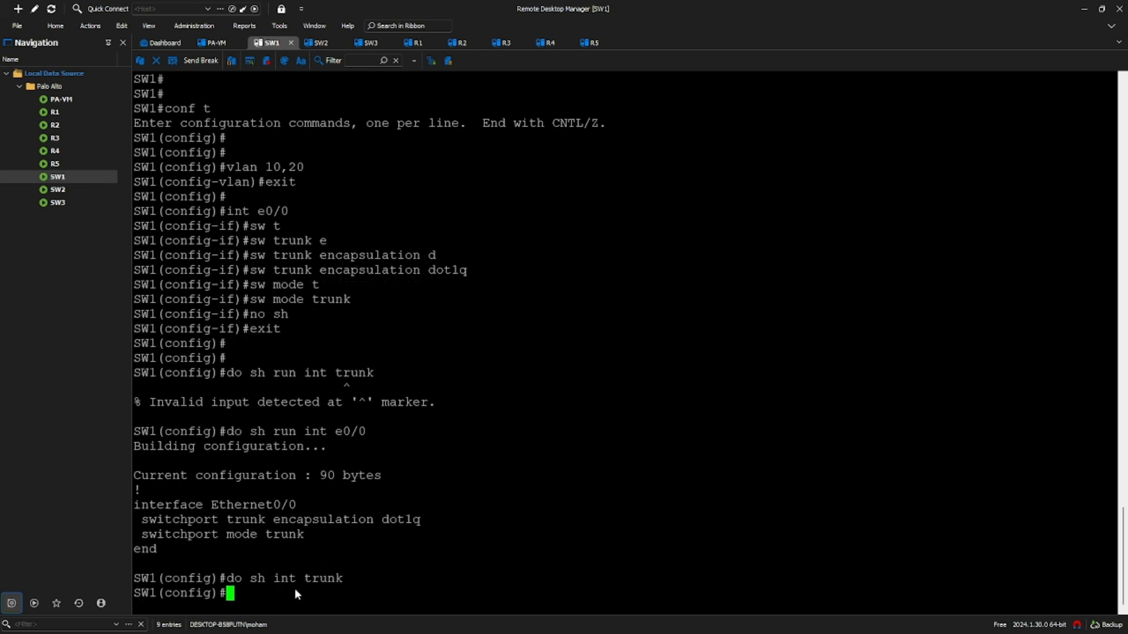
pyautogui.moveTo(343, 579); pyautogui.dragTo(249, 580)
pyautogui.hotkey('ctrl', 'c')
# - Paste and run the trunk status check on SW2 and SW3
pyautogui.click(321, 42)
pyautogui.rightClick(467, 355)
pyautogui.press('Return')
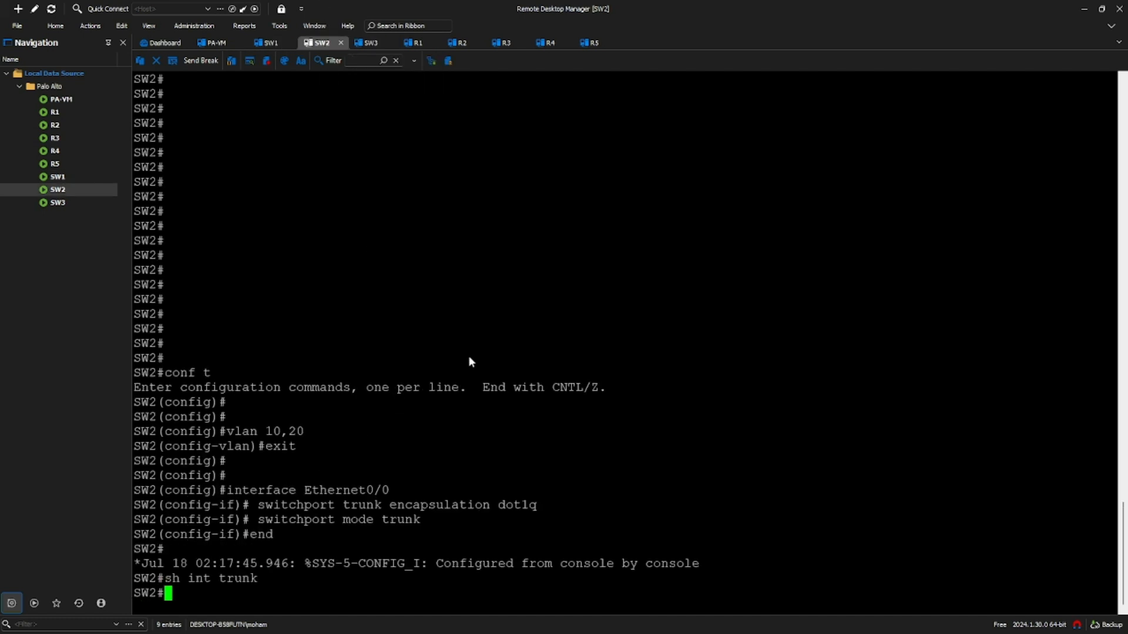
pyautogui.click(369, 47)
pyautogui.rightClick(371, 256)
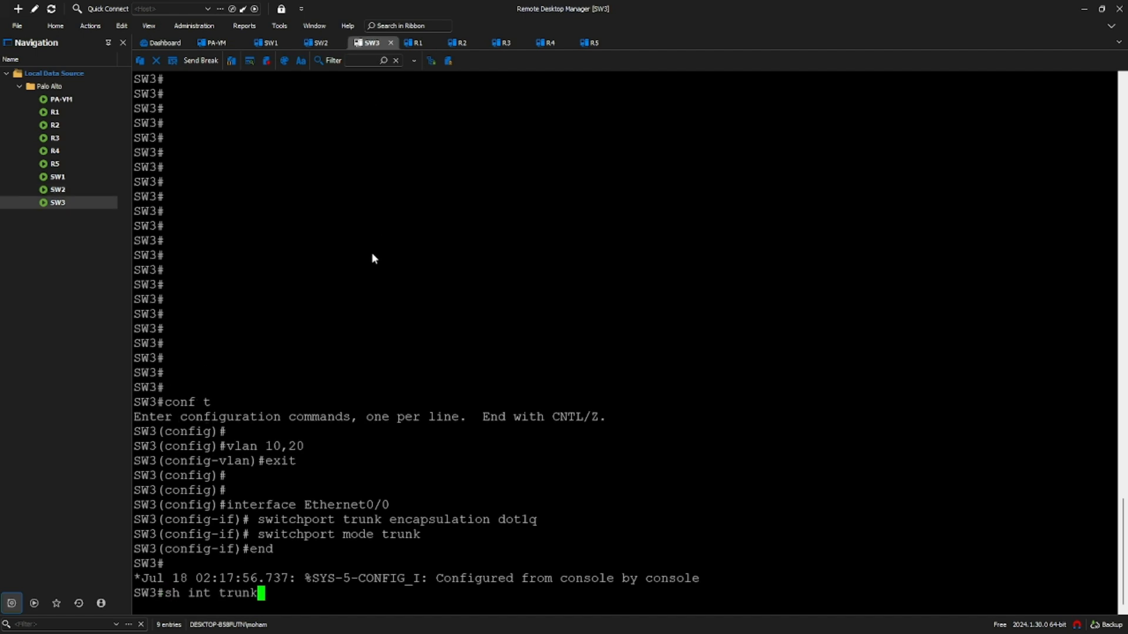
pyautogui.press('Return')
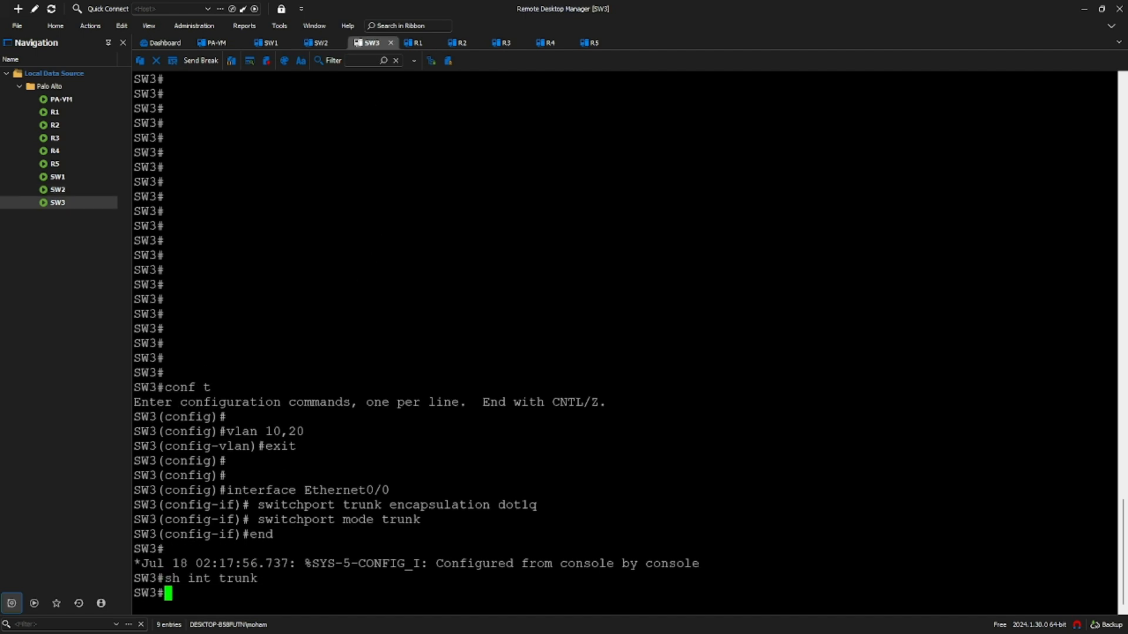
pyautogui.hotkey('alt', 'Tab')
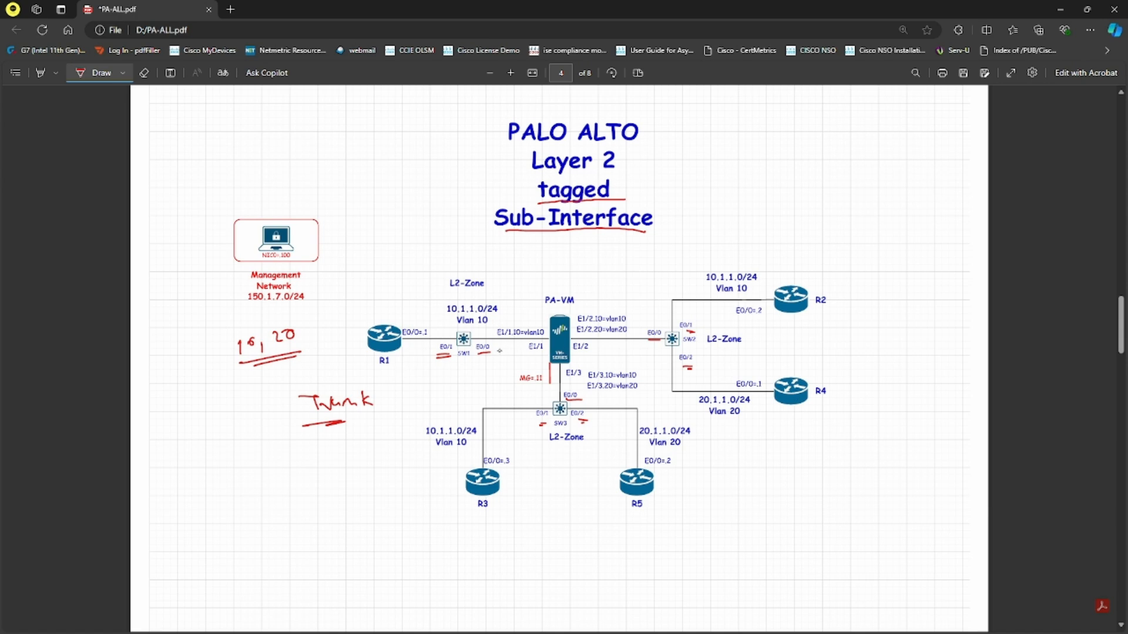
# - Draw a red arrow from SW1's E0/0 toward E1/1 and write 'BPDU → Vlans' beside L2-Zone
pyautogui.moveTo(501, 349); pyautogui.dragTo(525, 348)
pyautogui.moveTo(495, 279)
pyautogui.mouseDown()
pyautogui.moveTo(551, 269)
pyautogui.moveTo(529, 292)
pyautogui.moveTo(614, 257)
pyautogui.moveTo(633, 268)
pyautogui.mouseUp()
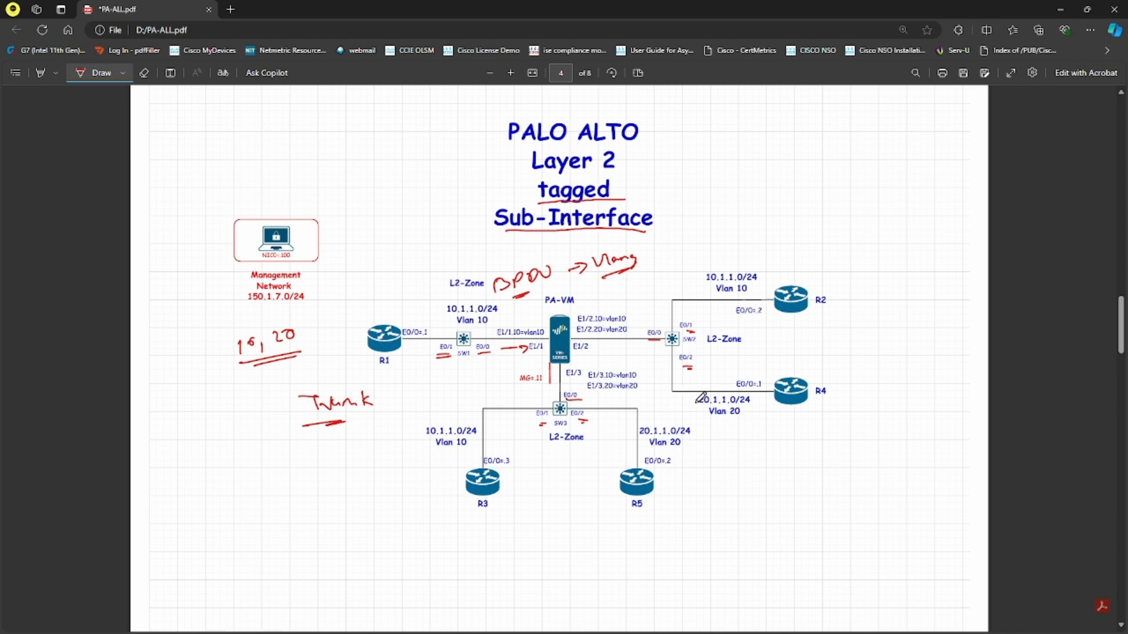
# - On SW1, make Ethernet0/1 an access port in VLAN 10 and bring it up
pyautogui.hotkey('alt', 'Tab')
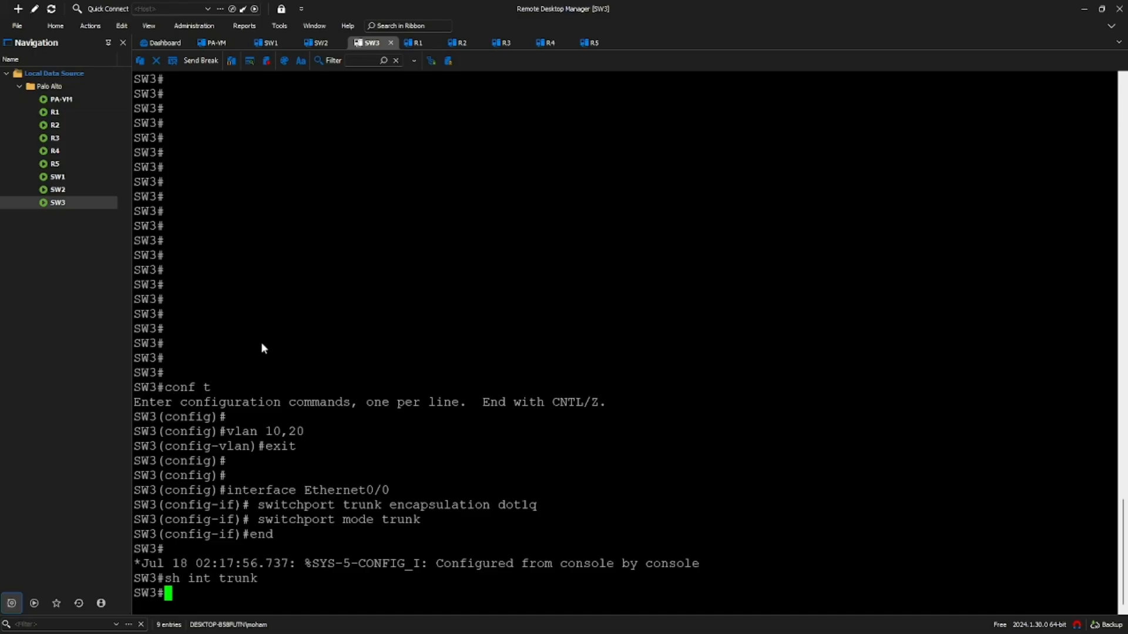
pyautogui.click(266, 45)
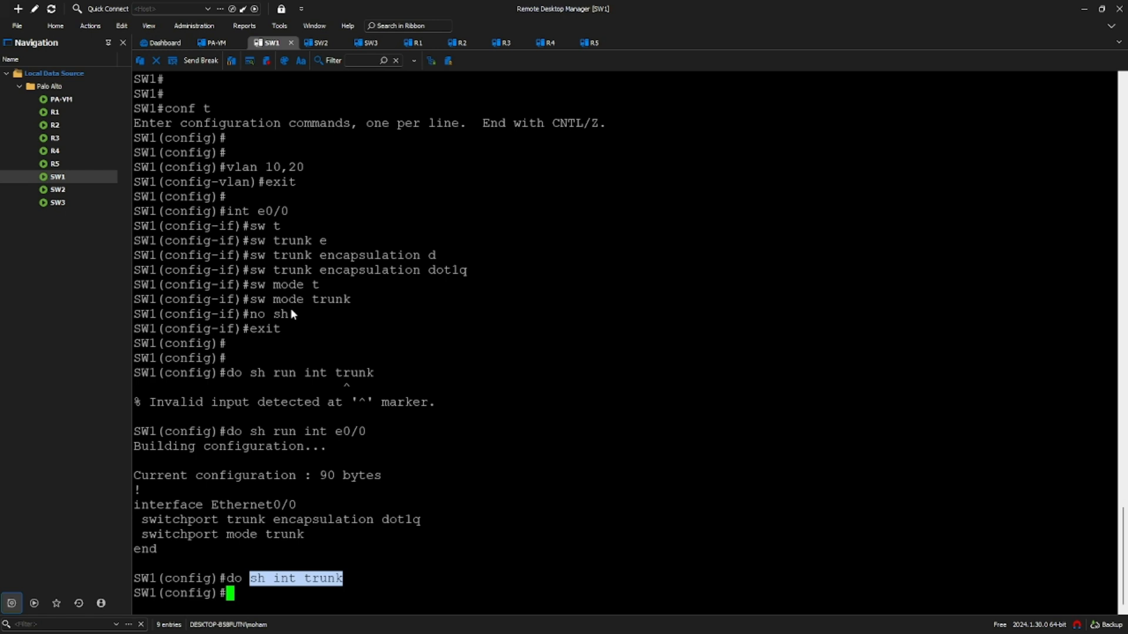
pyautogui.write('int e0/1')
pyautogui.press('Return')
pyautogui.write('sw')
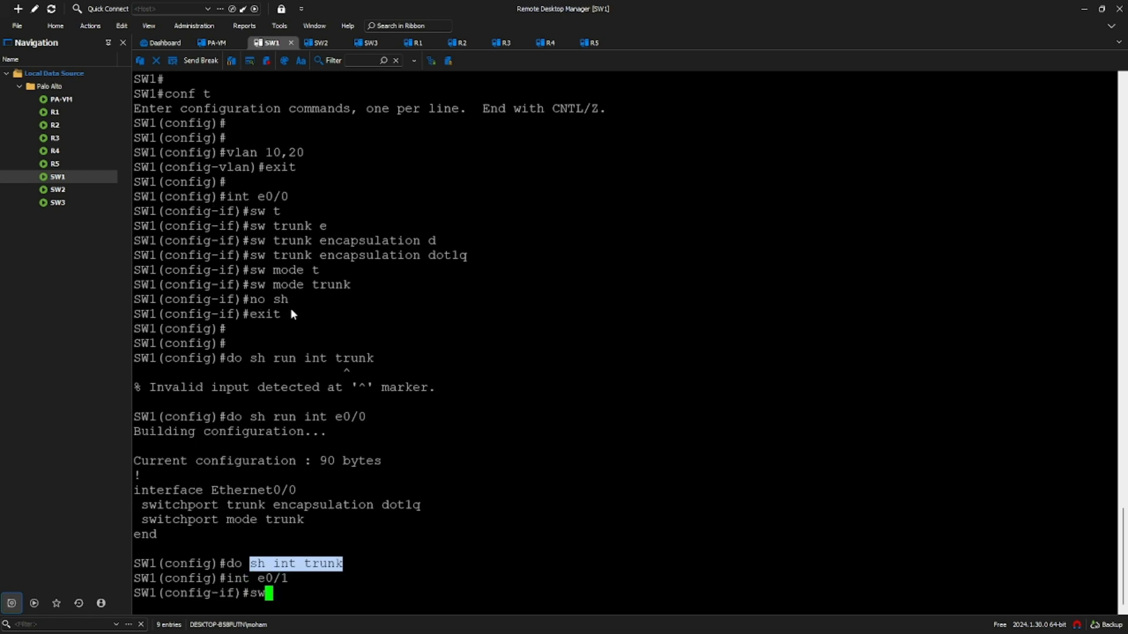
pyautogui.write(' mode ac')
pyautogui.press('Tab')
pyautogui.press('Return')
pyautogui.write('sw ac')
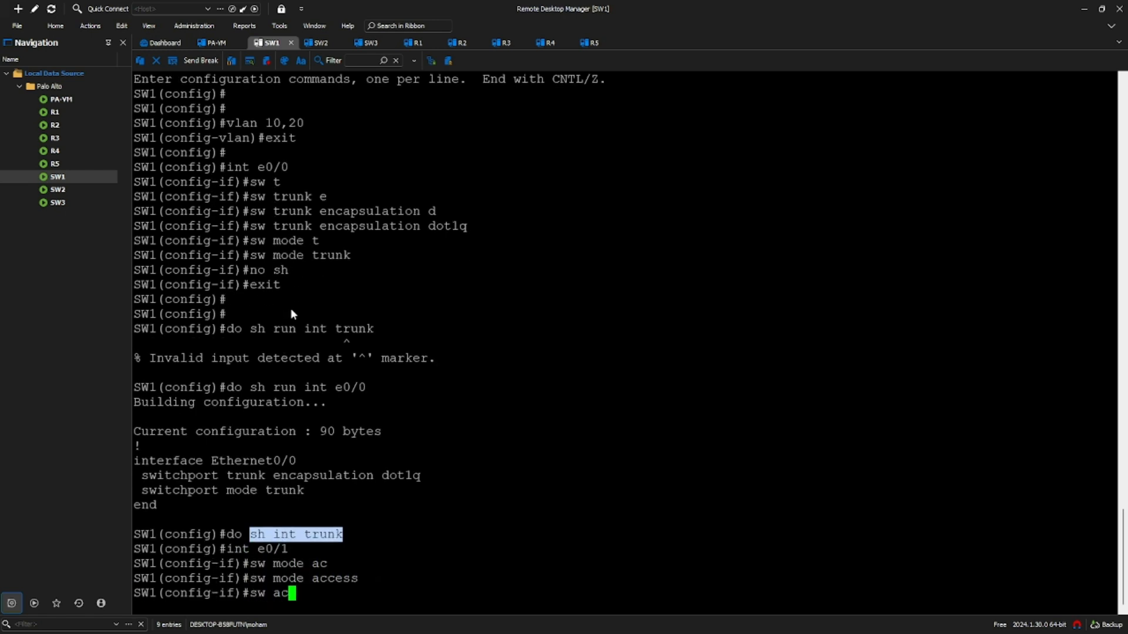
pyautogui.press('Tab')
pyautogui.write('v')
pyautogui.press('Tab')
pyautogui.write('10')
pyautogui.press('Return')
pyautogui.write('no sh')
pyautogui.press('Return')
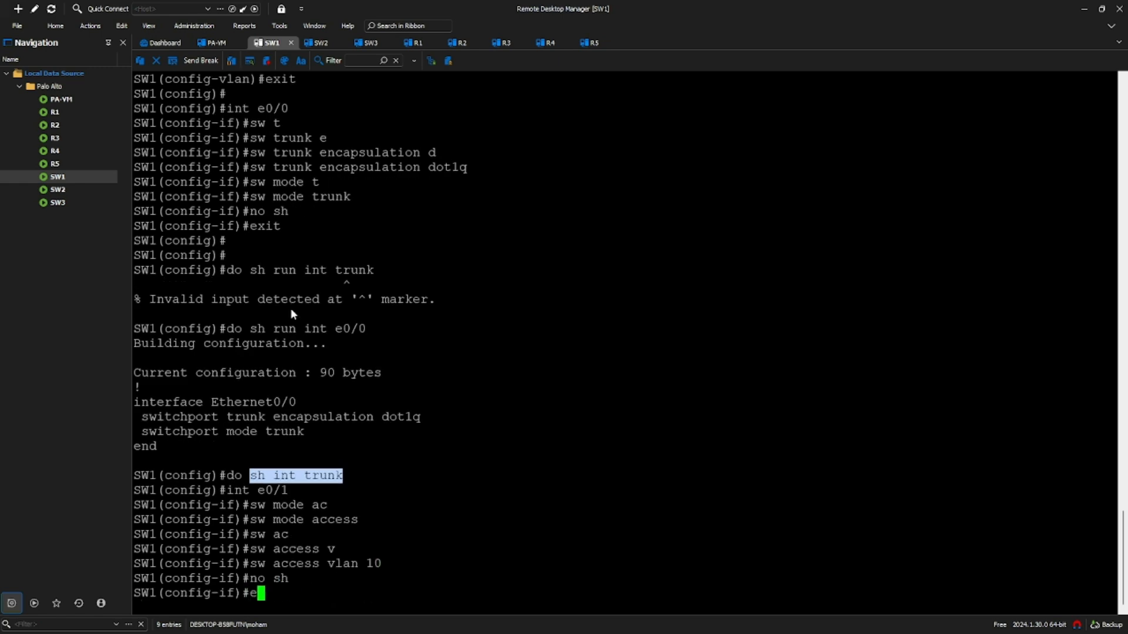
pyautogui.write('exit')
pyautogui.press('Return')
# - Save SW1's configuration and copy the Ethernet0/1 running-config lines
pyautogui.write('do wr')
pyautogui.press('Return')
pyautogui.press('Return')
pyautogui.write('do sh ')
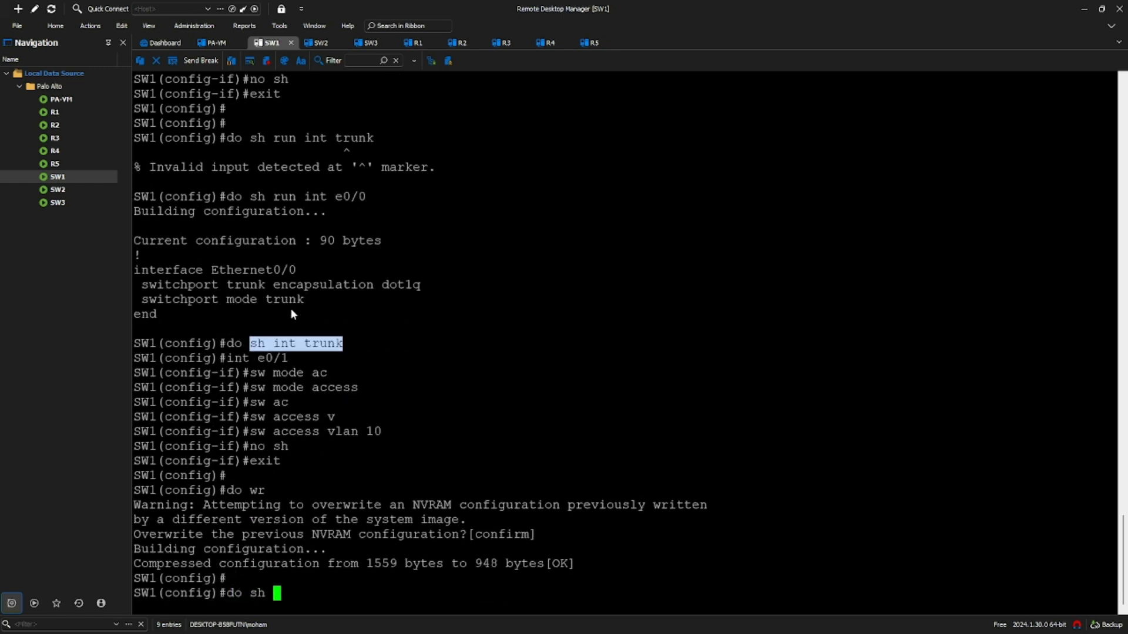
pyautogui.write('run int e0/1')
pyautogui.press('Return')
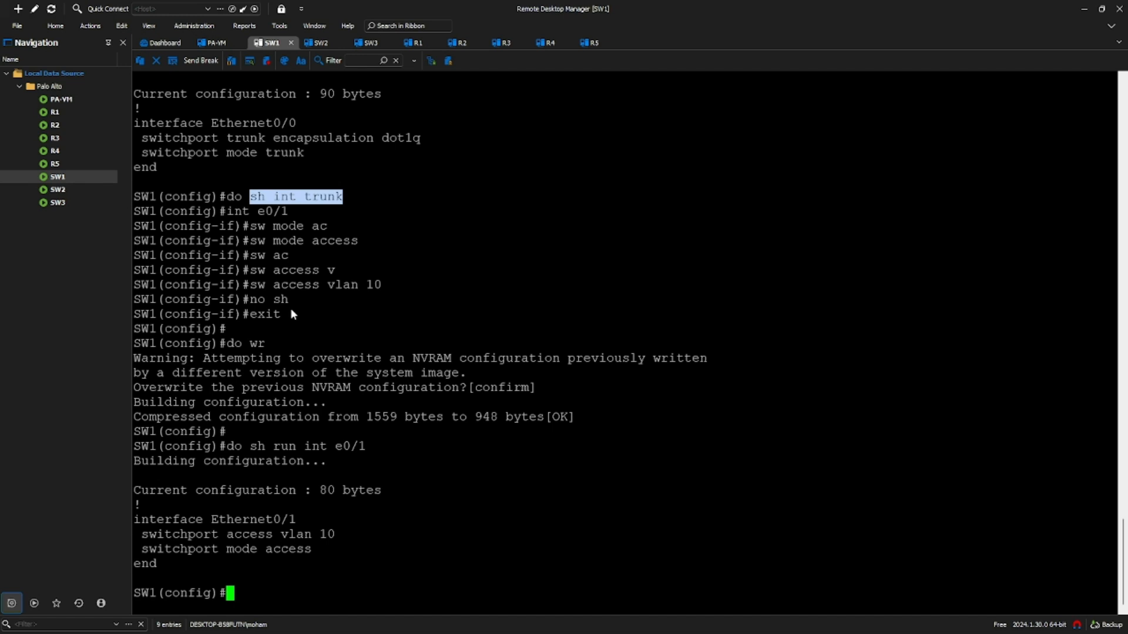
pyautogui.moveTo(312, 547); pyautogui.dragTo(138, 523)
pyautogui.hotkey('ctrl', 'c')
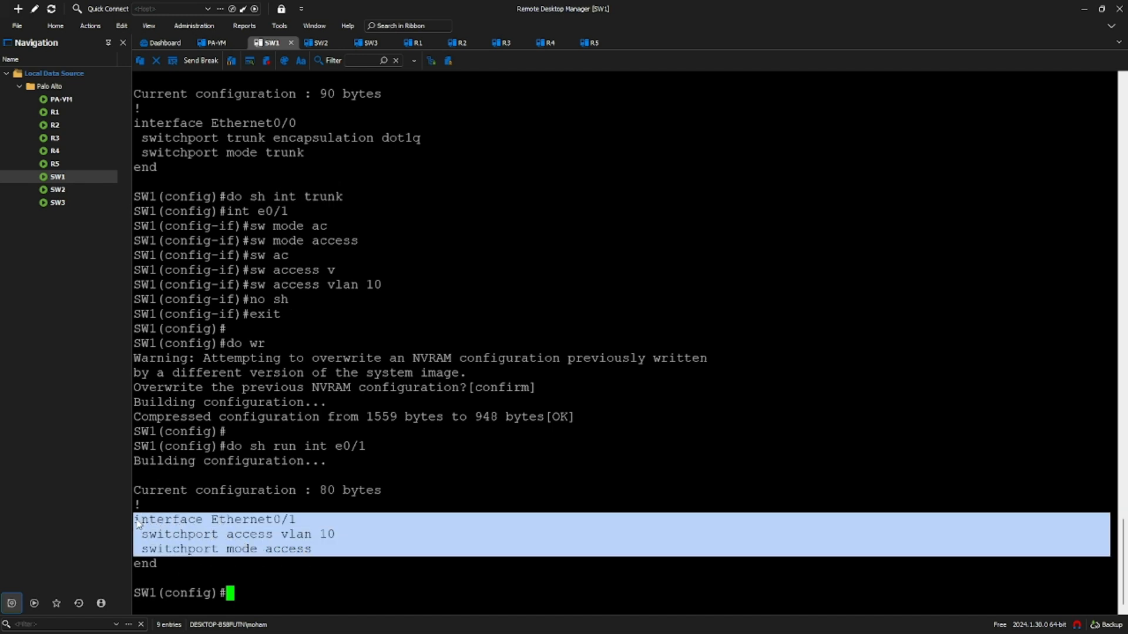
# - On SW2, paste the Ethernet0/1 access VLAN 10 config in configure mode and enable the port
pyautogui.click(320, 42)
pyautogui.write('cibf t')
pyautogui.press('Return')
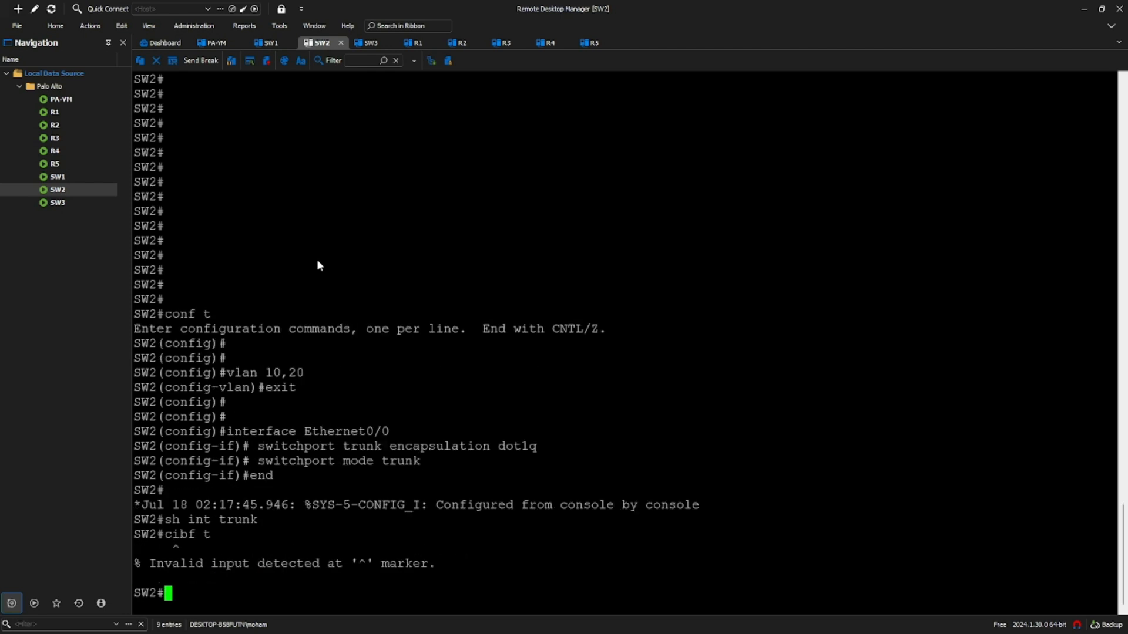
pyautogui.press('Return')
pyautogui.press('Return')
pyautogui.write('conf t')
pyautogui.press('Return')
pyautogui.press('Return')
pyautogui.press('Return')
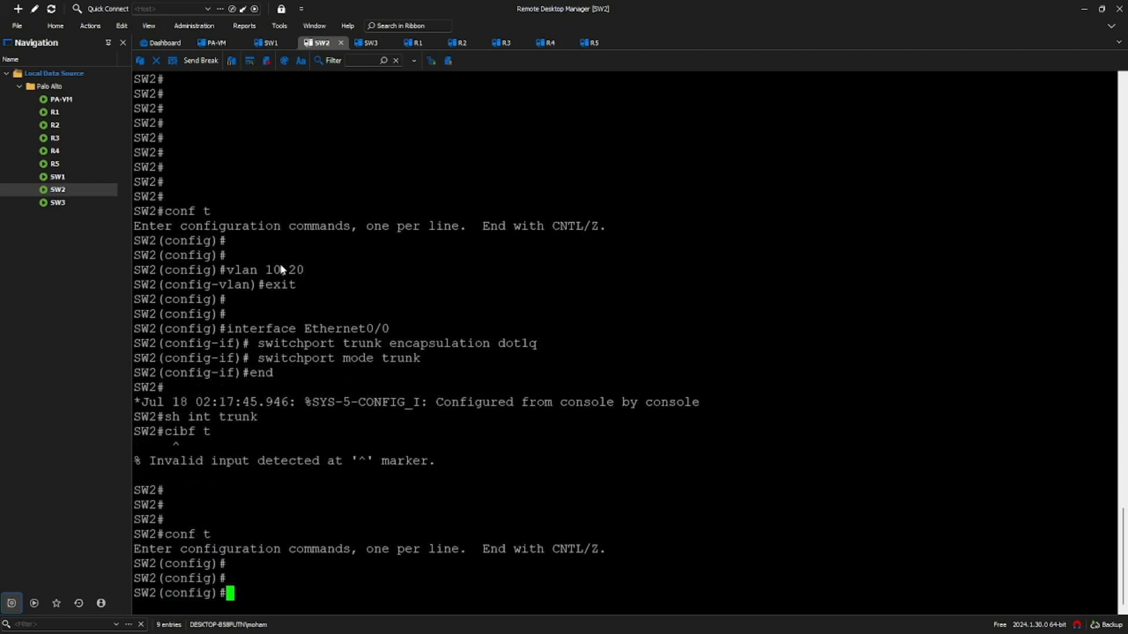
pyautogui.rightClick(478, 319)
pyautogui.write('exit')
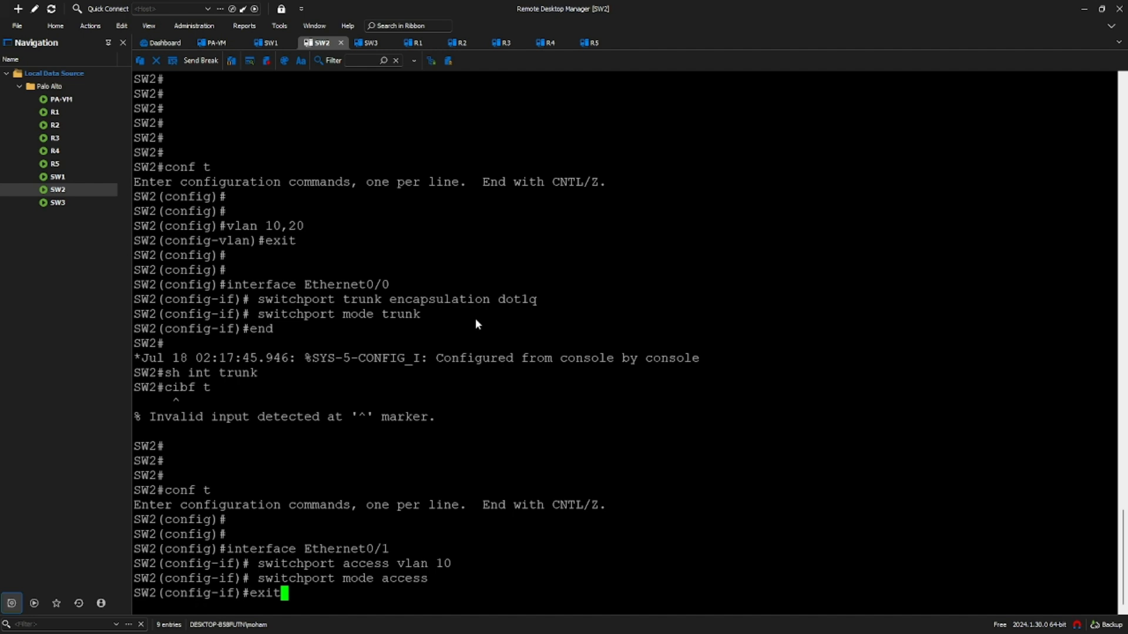
pyautogui.press('BackSpace')
pyautogui.press('BackSpace')
pyautogui.press('BackSpace')
pyautogui.press('BackSpace')
pyautogui.write('no sh')
pyautogui.press('Return')
pyautogui.write('exit')
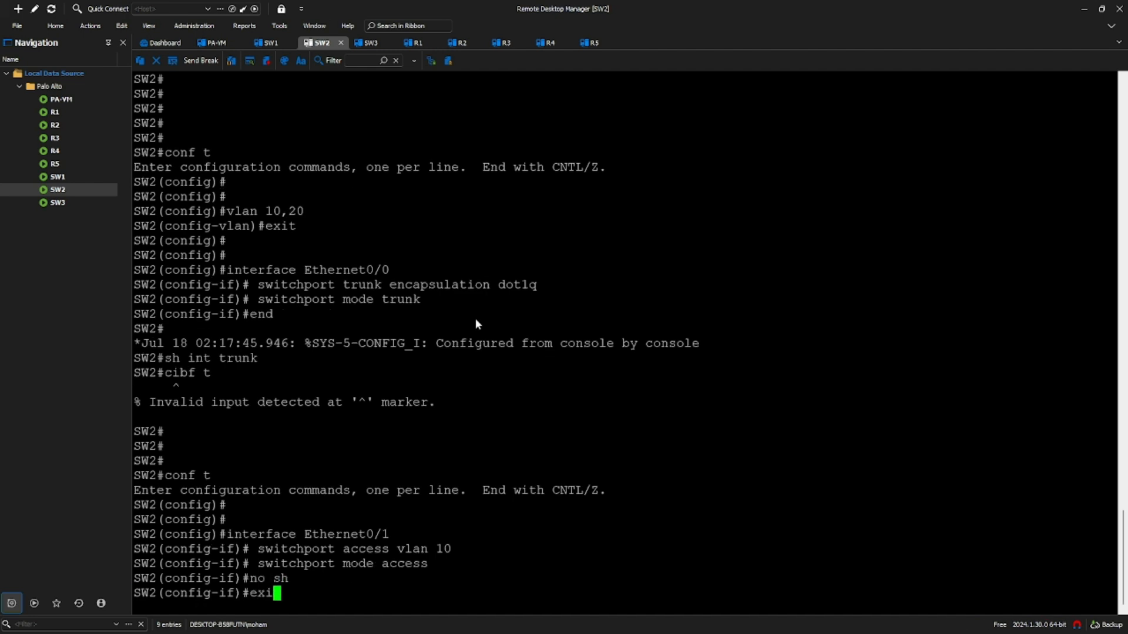
pyautogui.press('Return')
pyautogui.press('Return')
pyautogui.press('Return')
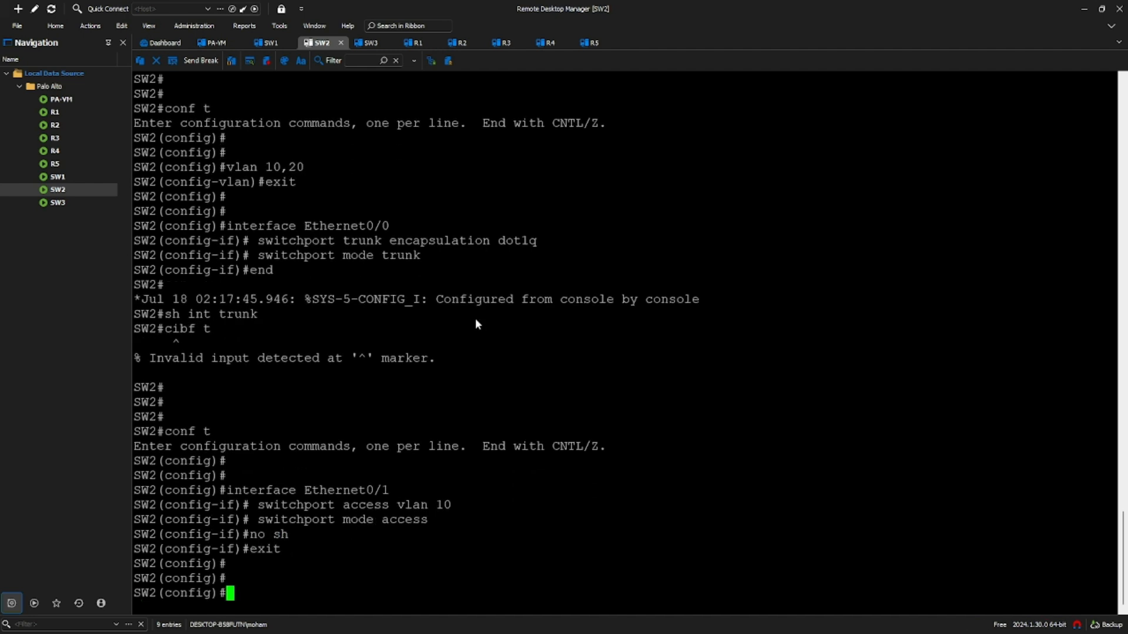
# - Apply the same Ethernet0/1 access VLAN 10 config on SW3 and enable the port
pyautogui.click(371, 43)
pyautogui.write('conf t')
pyautogui.press('Return')
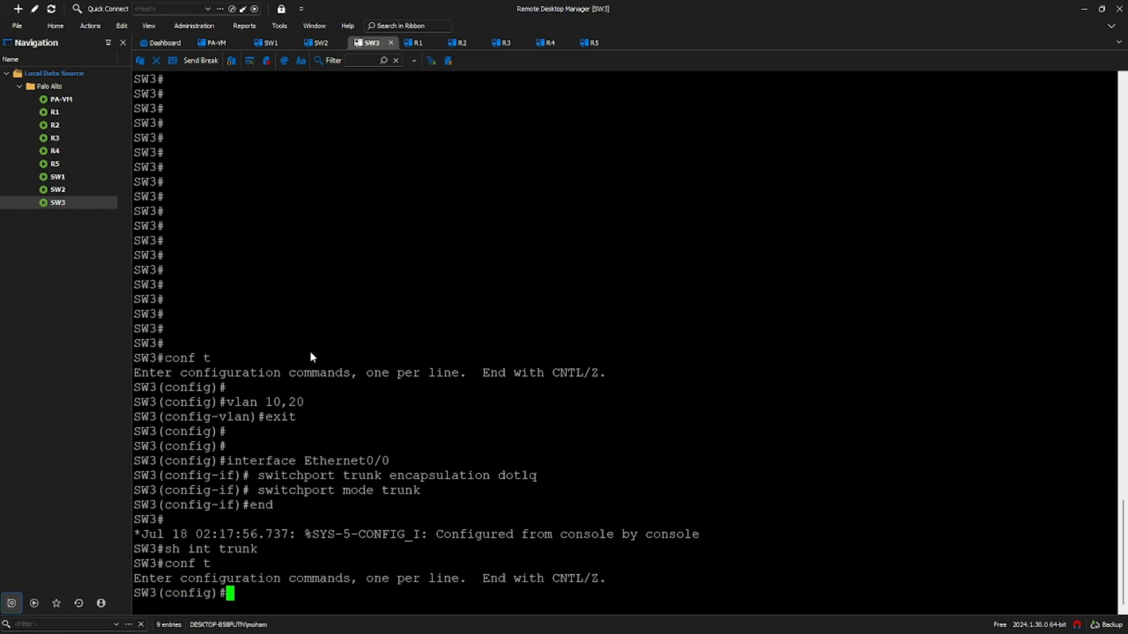
pyautogui.press('Return')
pyautogui.press('Return')
pyautogui.rightClick(385, 378)
pyautogui.write('no sh')
pyautogui.press('Return')
pyautogui.write('exit')
pyautogui.press('Return')
pyautogui.press('Return')
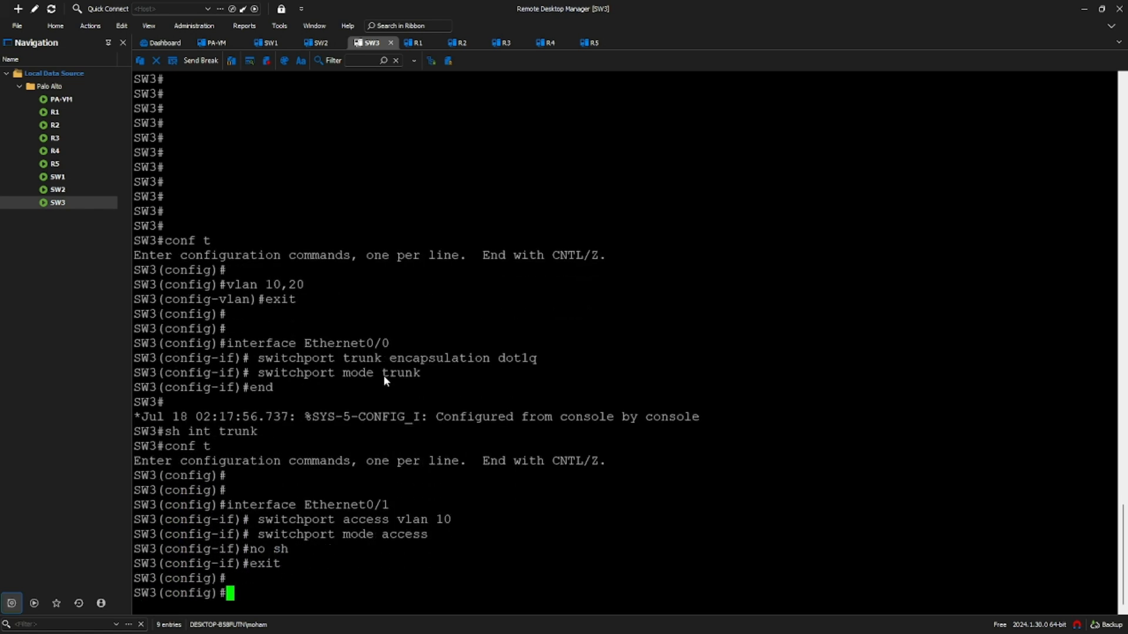
# - On SW2, make Ethernet0/2 an access port in VLAN 20 and bring it up
pyautogui.click(320, 43)
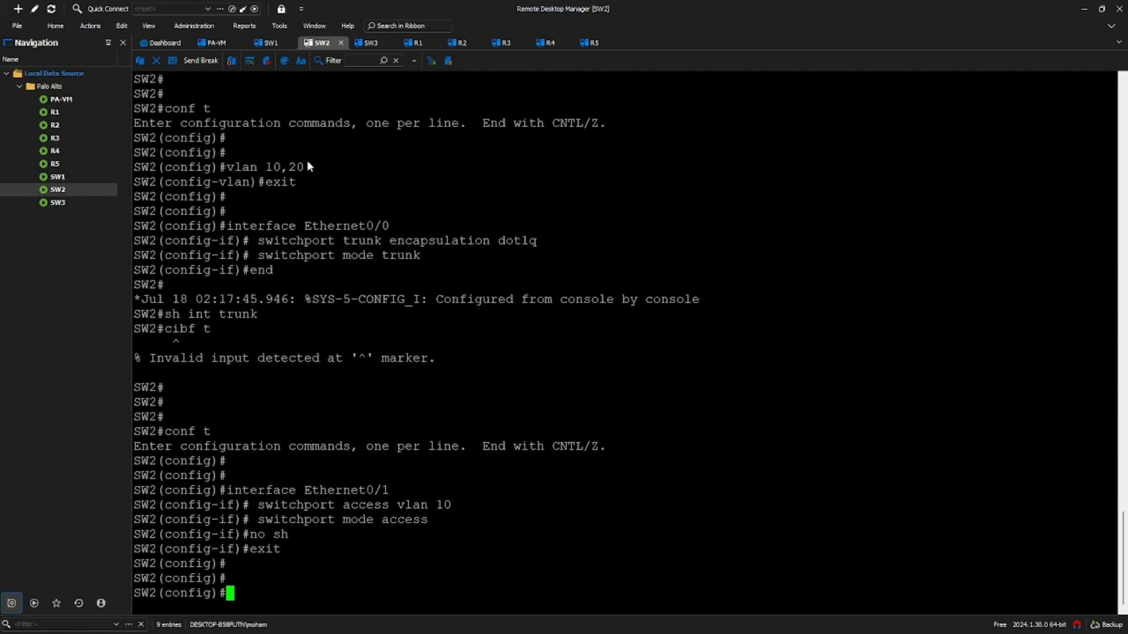
pyautogui.write('int e0/2')
pyautogui.press('Return')
pyautogui.write('sw mode ac')
pyautogui.press('Tab')
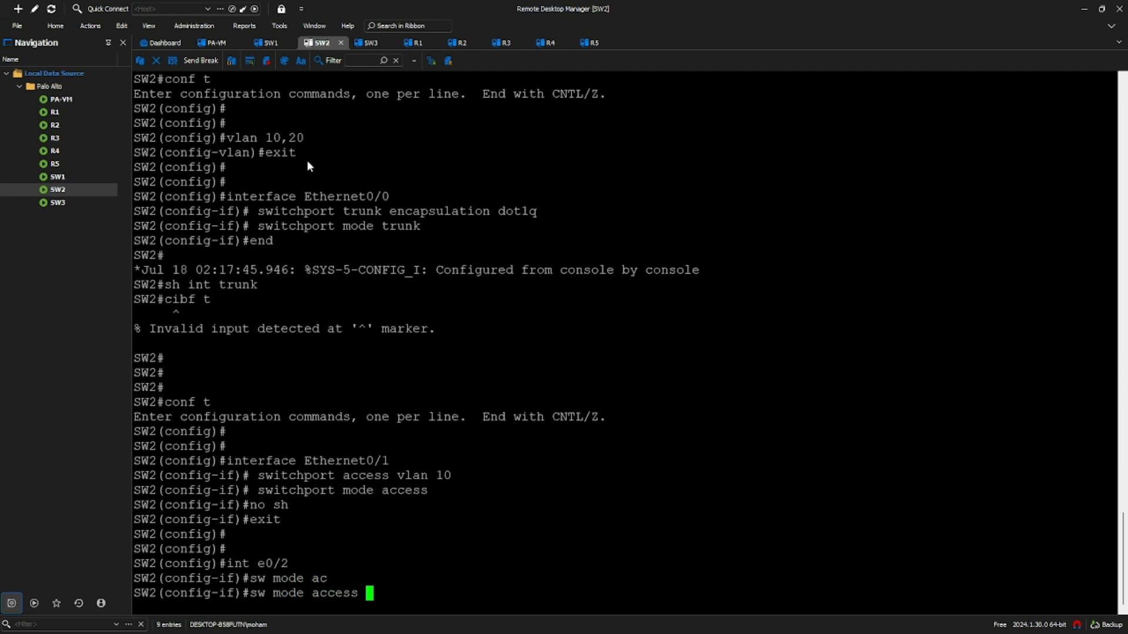
pyautogui.press('Return')
pyautogui.write('sw ac')
pyautogui.press('Tab')
pyautogui.write('20')
pyautogui.press('Return')
pyautogui.write('no sh')
pyautogui.press('Return')
pyautogui.write('exit')
pyautogui.press('Return')
pyautogui.press('Return')
# - Copy SW2's Ethernet0/2 VLAN 20 config and paste it on SW3, enabling the port
pyautogui.write('do sh ')
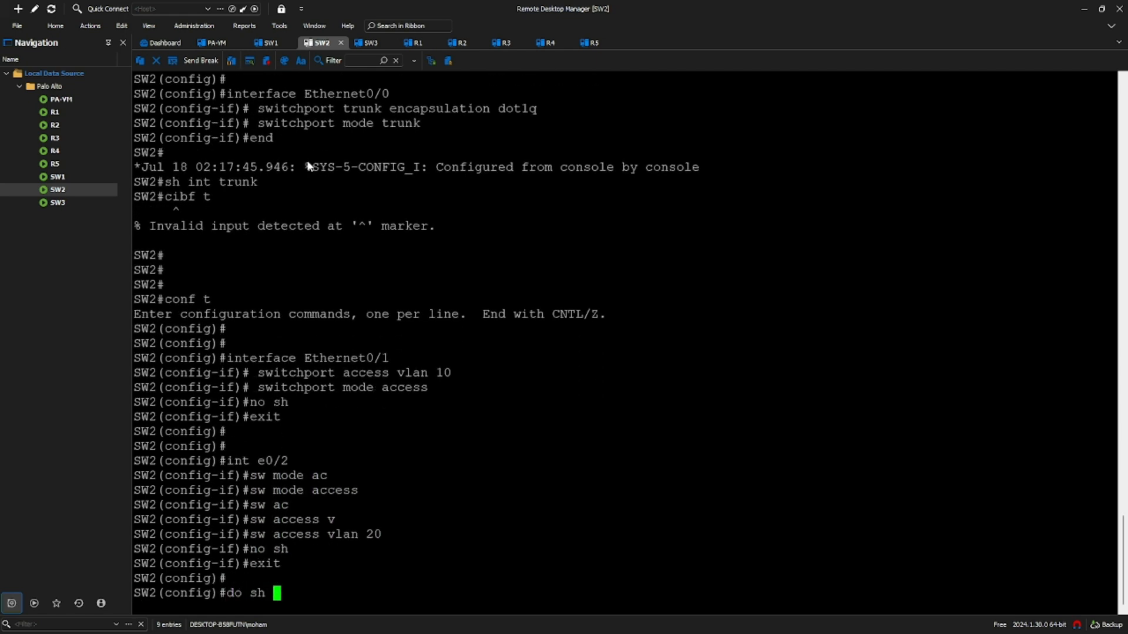
pyautogui.write('run int e0/2')
pyautogui.press('Return')
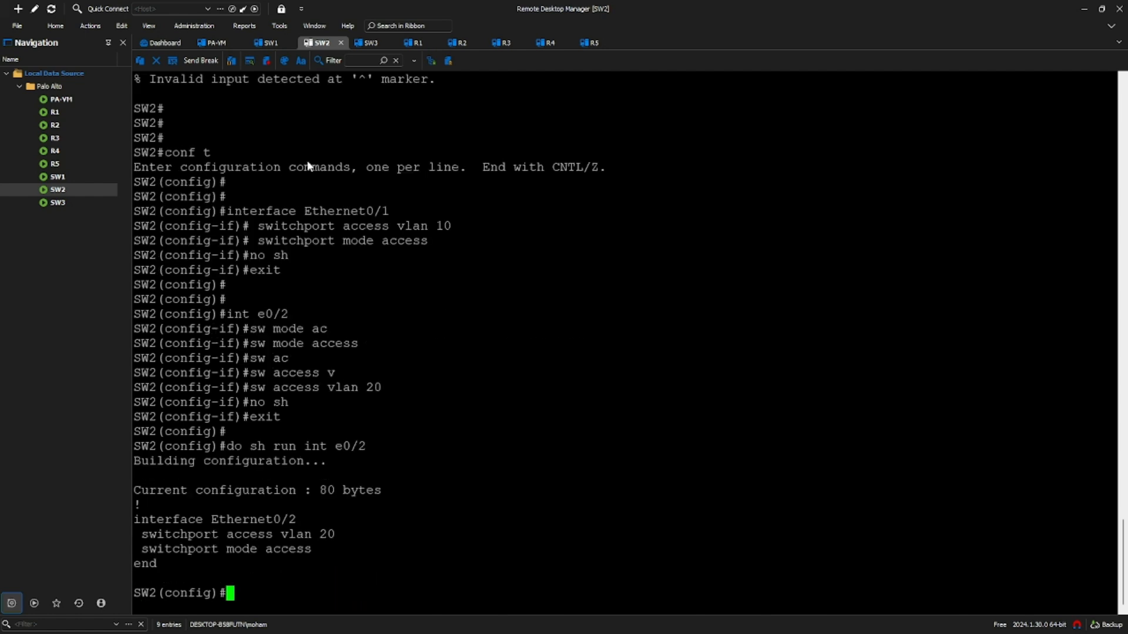
pyautogui.moveTo(283, 550); pyautogui.dragTo(139, 524)
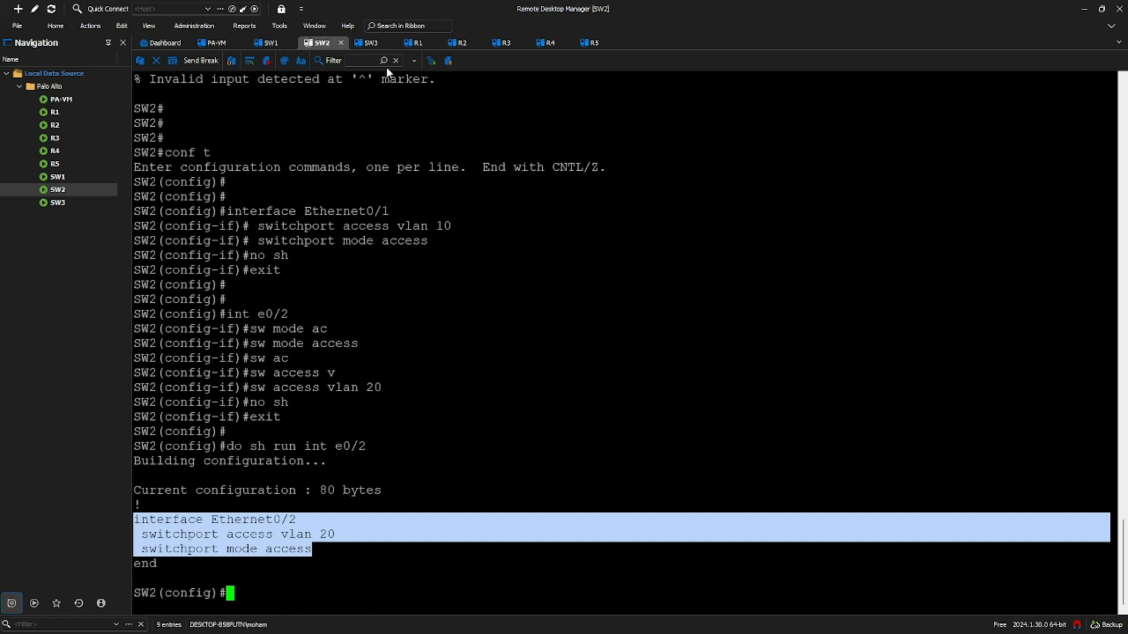
pyautogui.click(370, 43)
pyautogui.rightClick(420, 499)
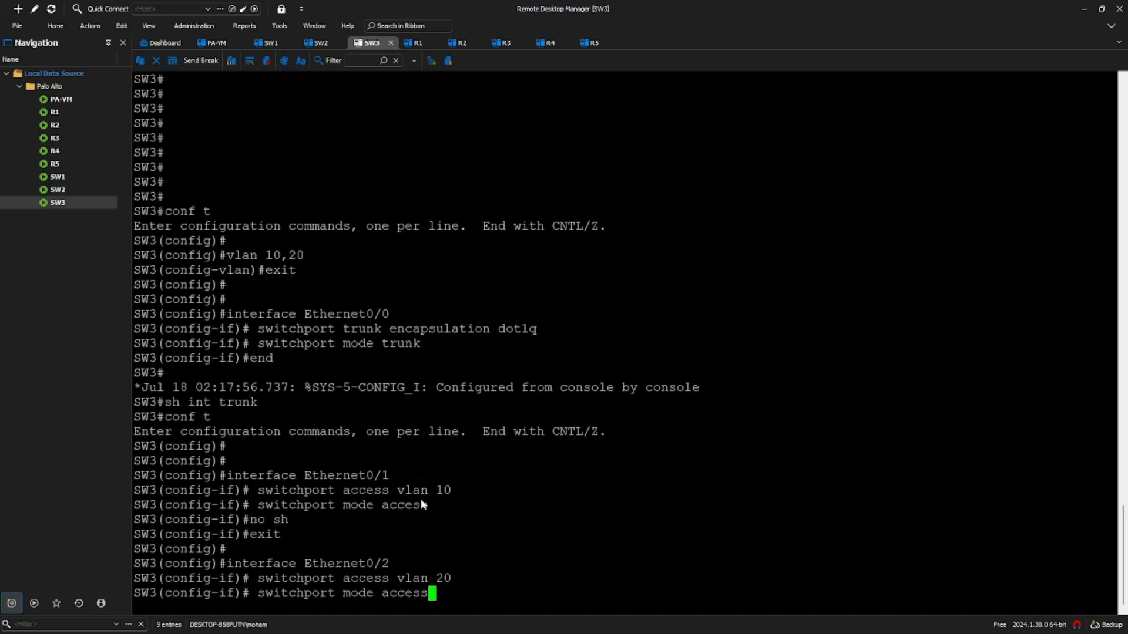
pyautogui.press('Return')
pyautogui.write('no sh')
pyautogui.press('BackSpace')
pyautogui.write('g')
pyautogui.press('Return')
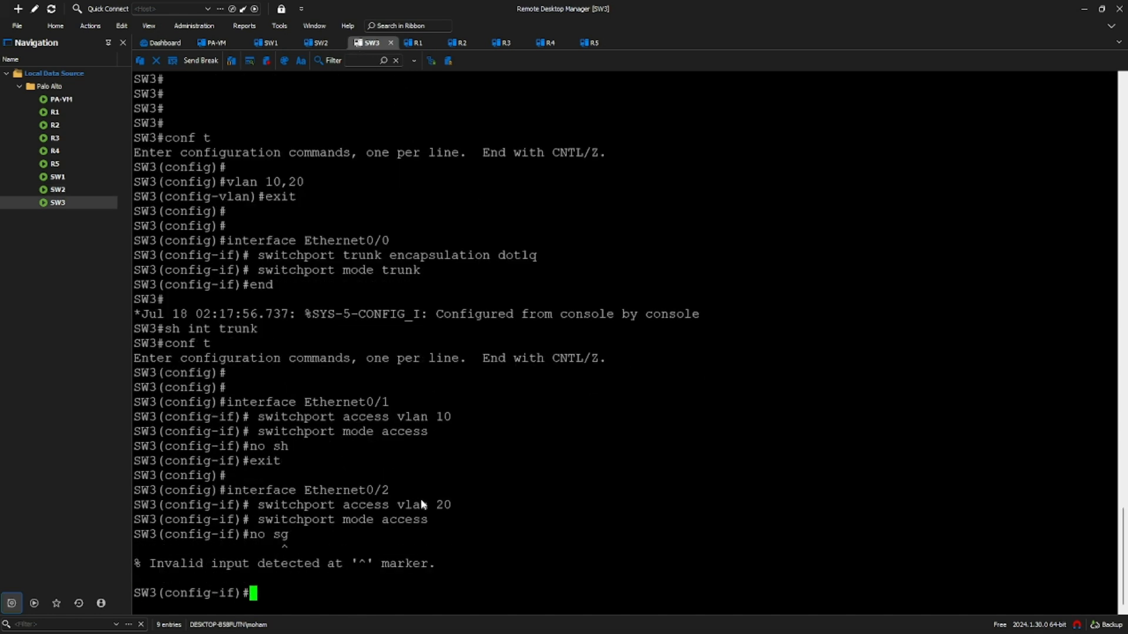
pyautogui.write('no sh')
pyautogui.press('Return')
pyautogui.write('exit')
pyautogui.press('Return')
pyautogui.press('Return')
pyautogui.press('Return')
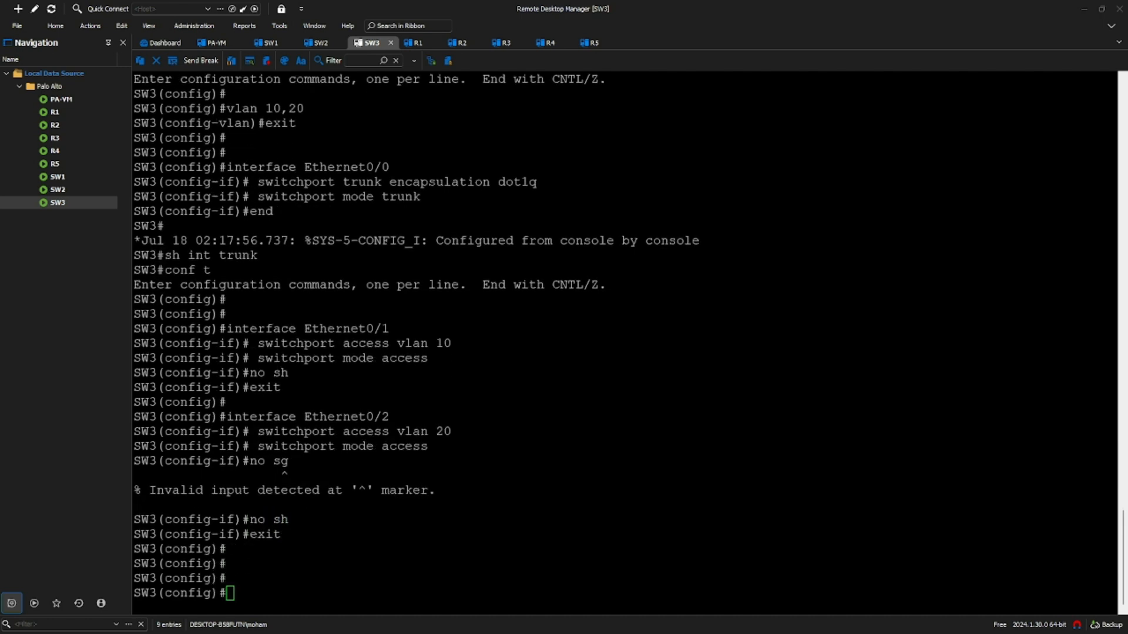
pyautogui.hotkey('alt', 'Tab')
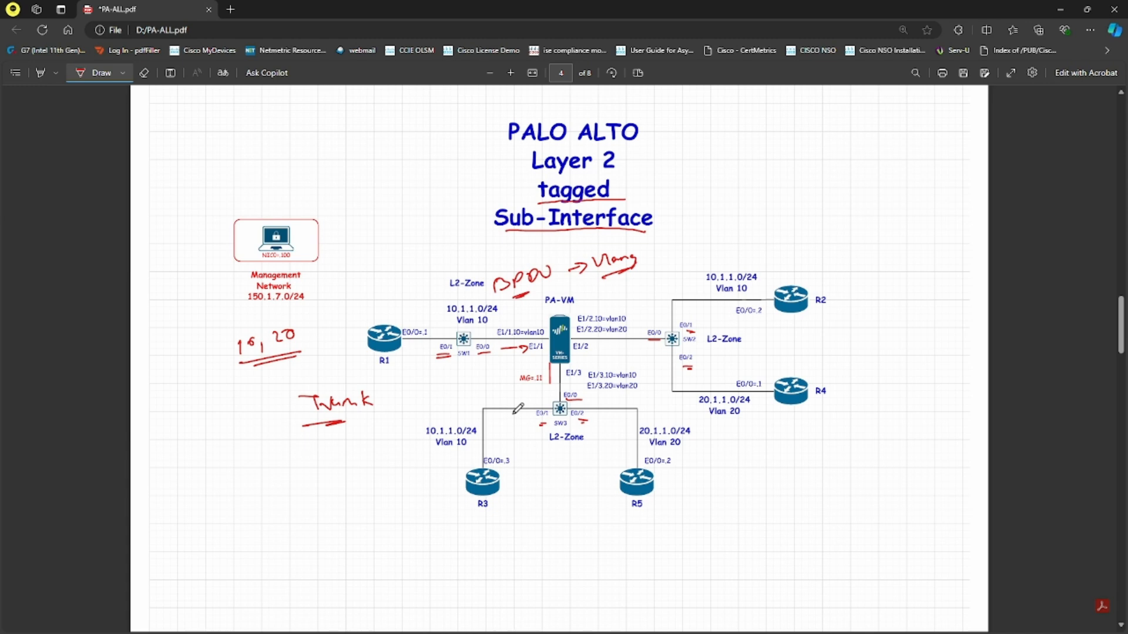
# - Underline SW1's E0/1 link and circle its E0/0 label in red on the diagram
pyautogui.moveTo(404, 357); pyautogui.dragTo(512, 358)
pyautogui.moveTo(497, 356); pyautogui.dragTo(476, 356)
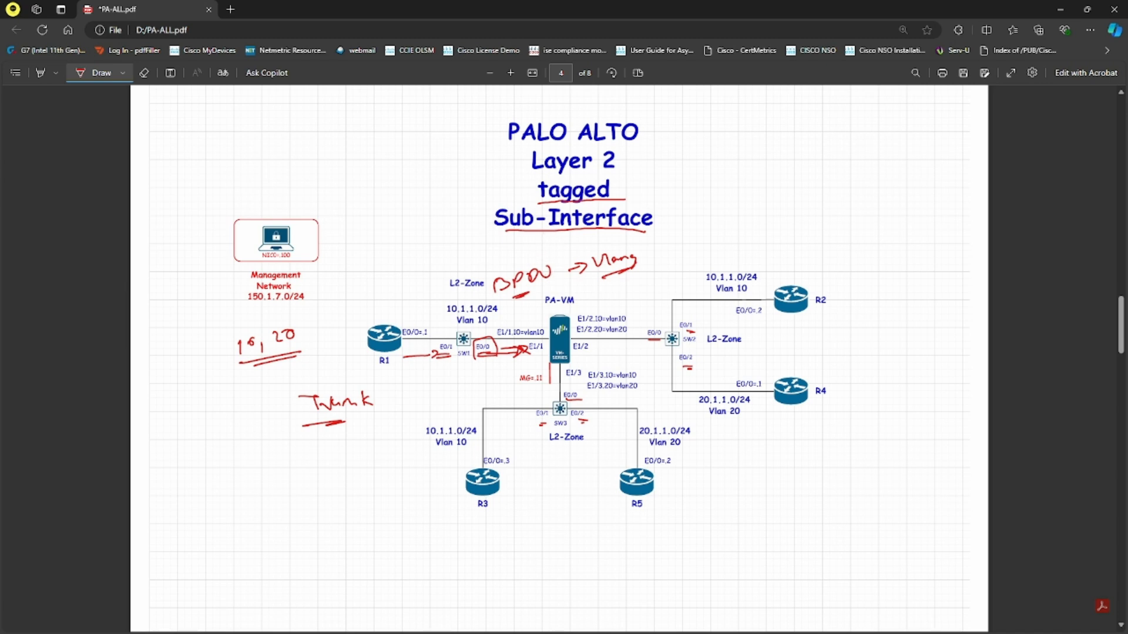
pyautogui.hotkey('alt', 'Tab')
# - Log in to the PA-VM firewall with the admin username and password
pyautogui.click(550, 255)
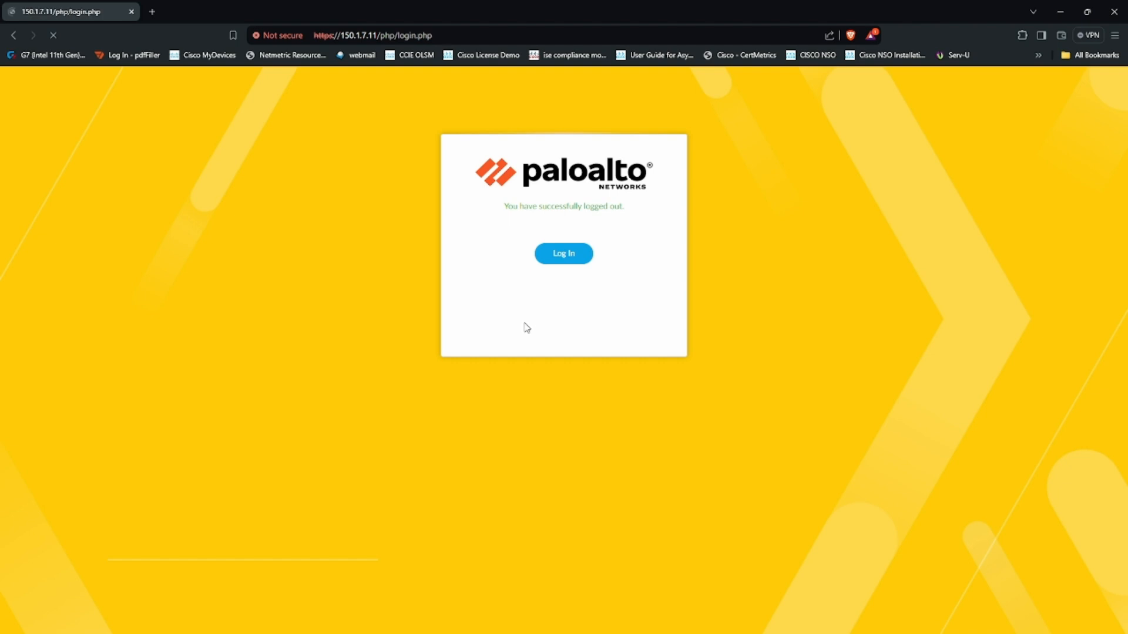
pyautogui.click(521, 257)
pyautogui.write('admin')
pyautogui.press('Tab')
pyautogui.write('********')
pyautogui.press('Return')
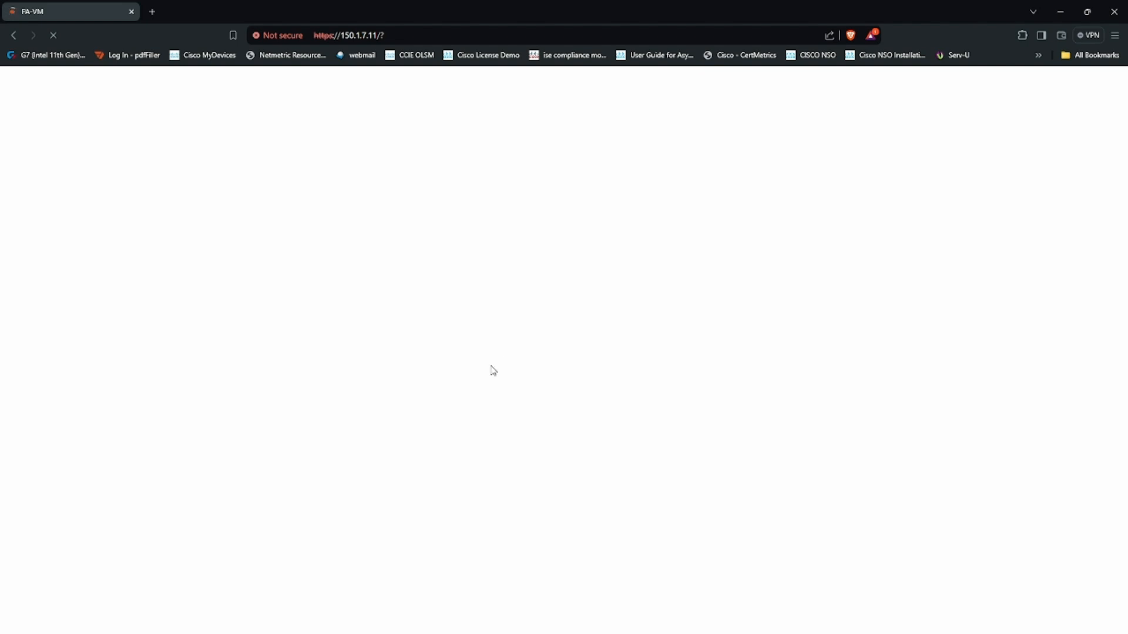
# - Underline the firewall's E1/1 port on the diagram, then dismiss the welcome and telemetry prompts
pyautogui.hotkey('alt', 'Tab')
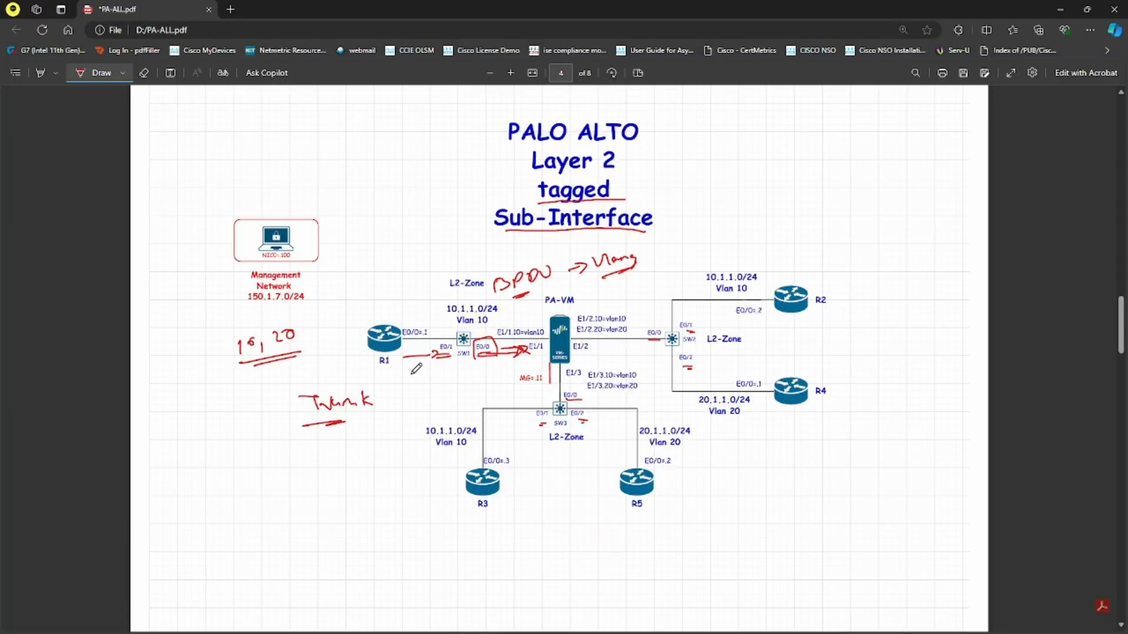
pyautogui.moveTo(528, 357)
pyautogui.mouseDown()
pyautogui.moveTo(598, 352)
pyautogui.moveTo(580, 380)
pyautogui.mouseUp()
pyautogui.hotkey('alt', 'Tab')
pyautogui.click(775, 487)
pyautogui.click(671, 419)
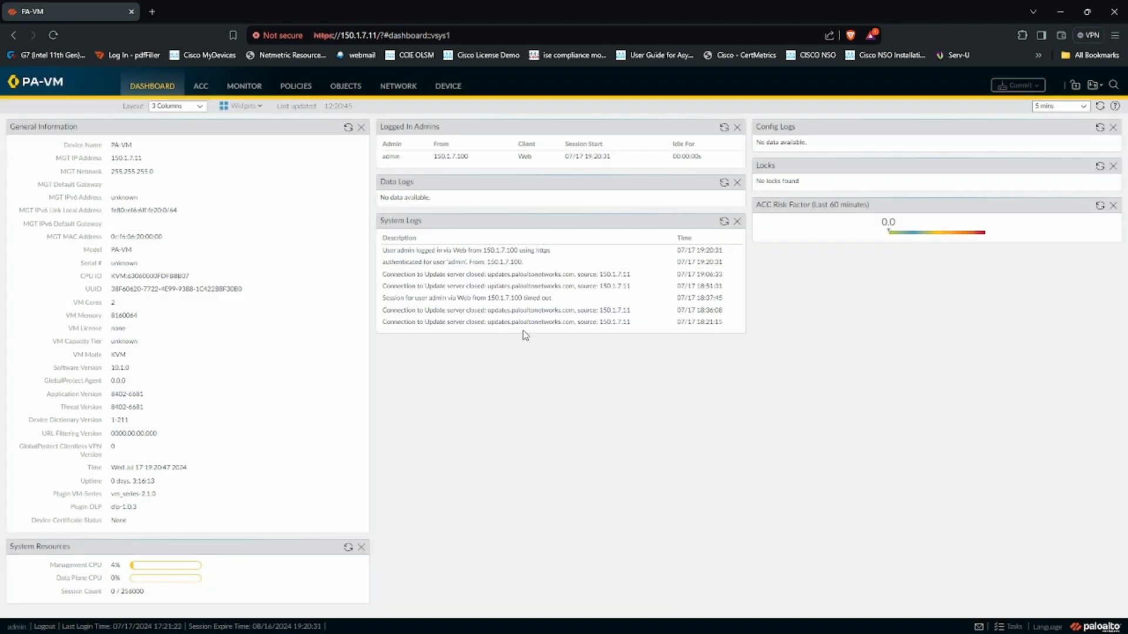
# - Start an ethernet1/1.10 Layer2 subinterface with tag 10, then cancel it since no VLAN10 exists
pyautogui.click(406, 89)
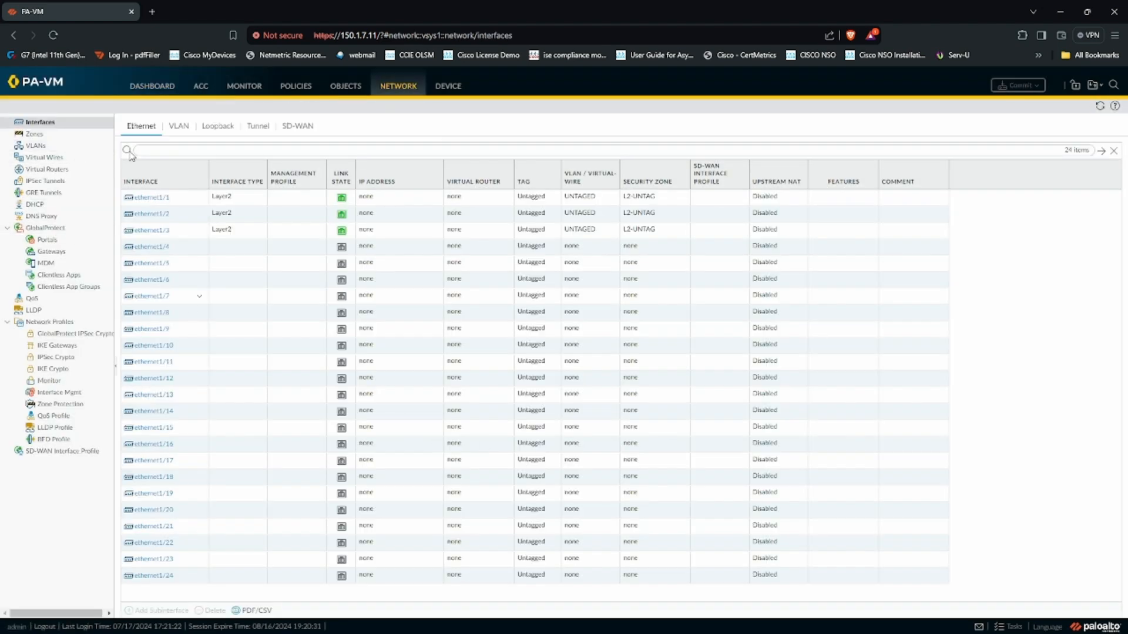
pyautogui.click(189, 203)
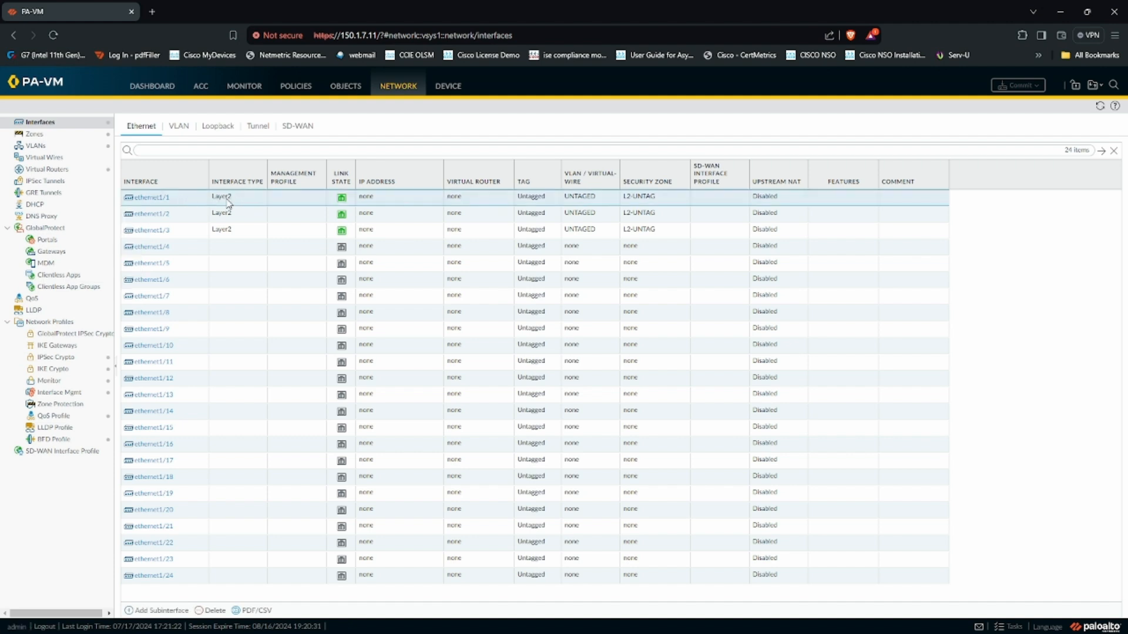
pyautogui.click(150, 610)
pyautogui.click(676, 299)
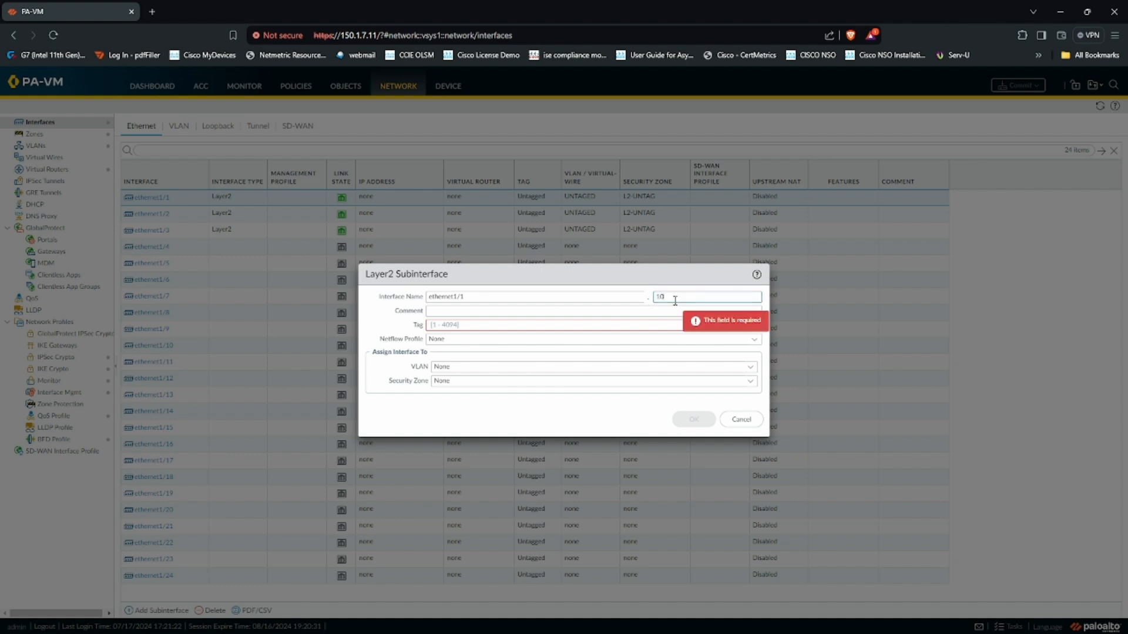
pyautogui.click(515, 332)
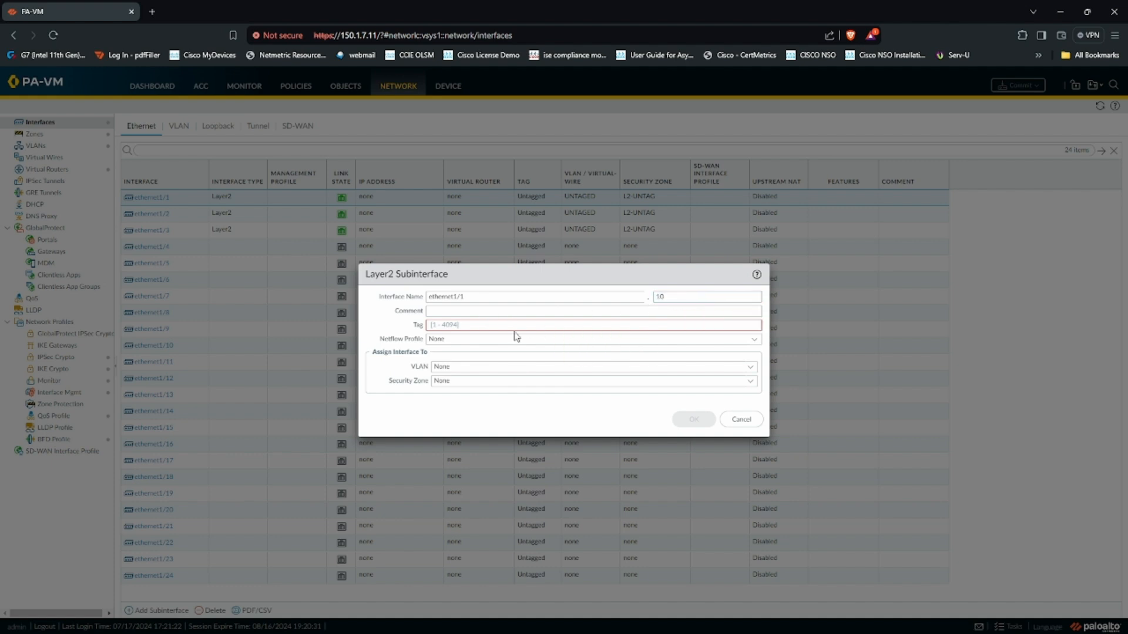
pyautogui.click(470, 323)
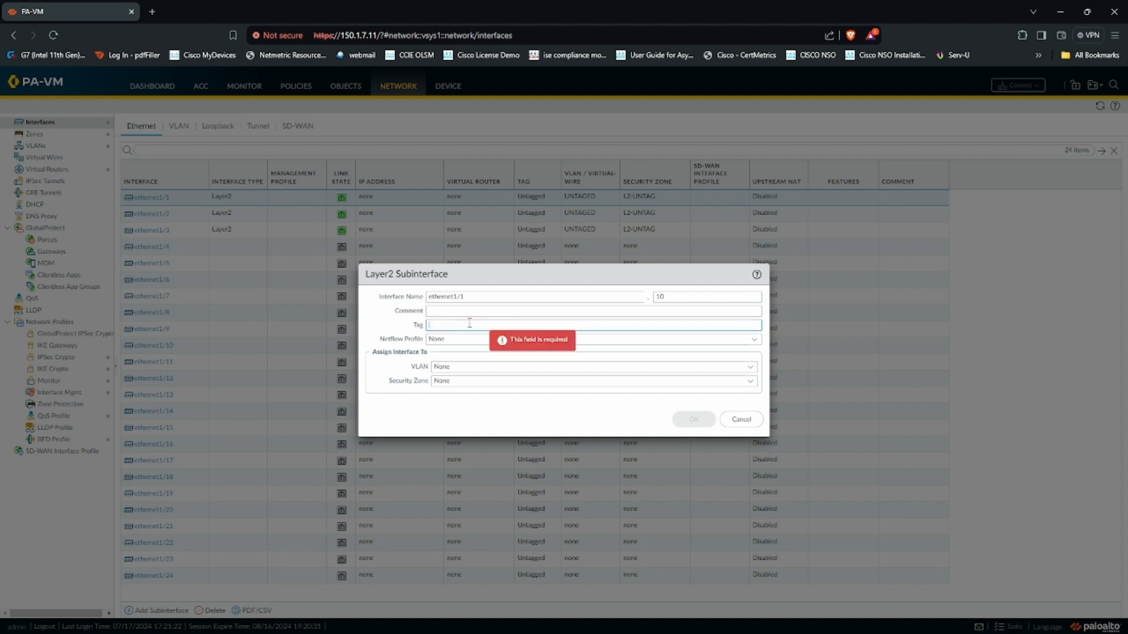
pyautogui.write('10')
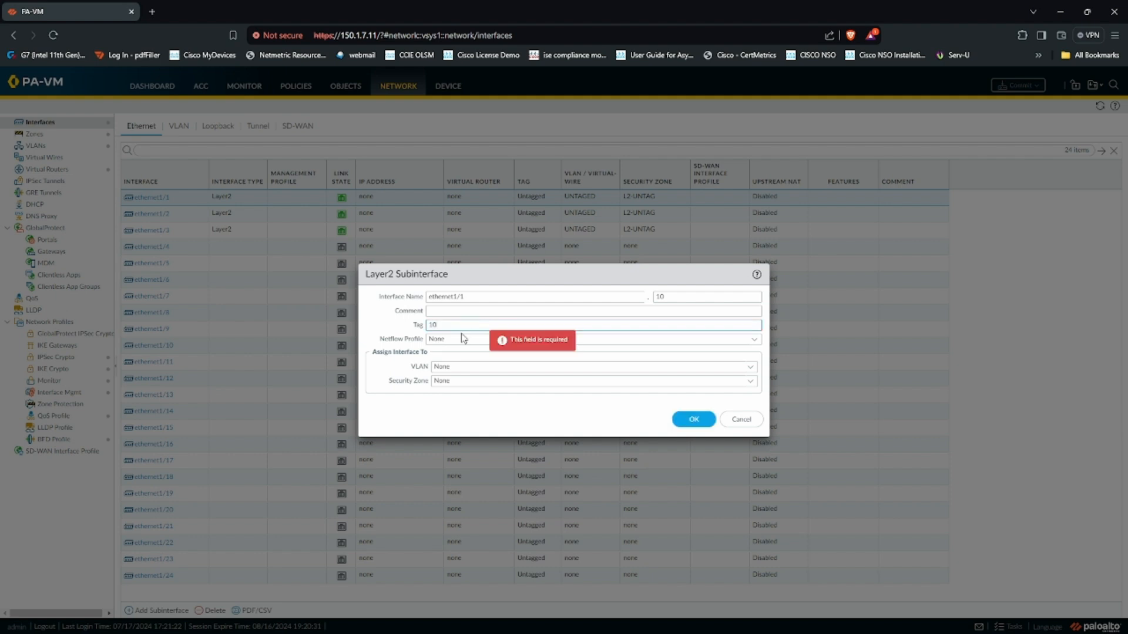
pyautogui.click(749, 367)
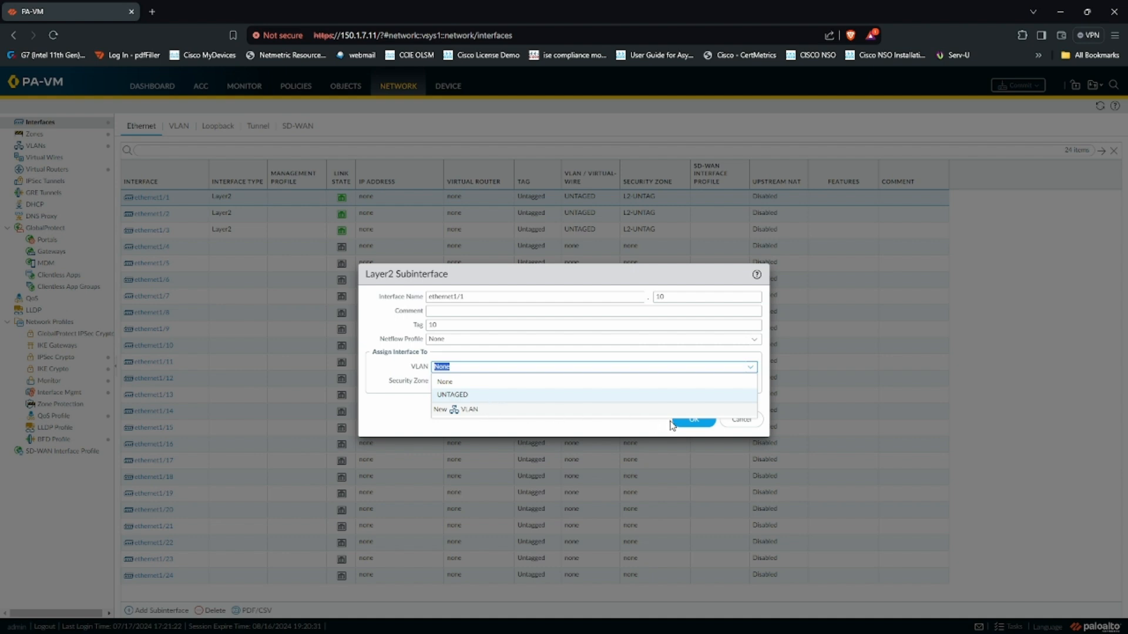
pyautogui.click(742, 420)
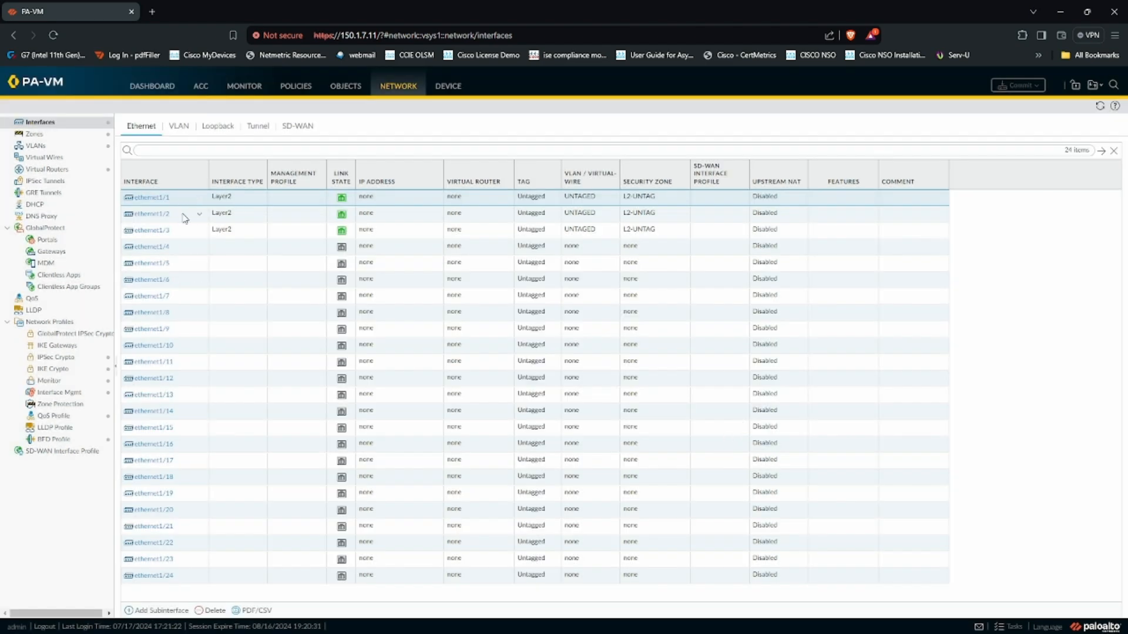
# - Add VLAN objects named VLAN10 and VLAN20 under Network > VLANs
pyautogui.click(59, 146)
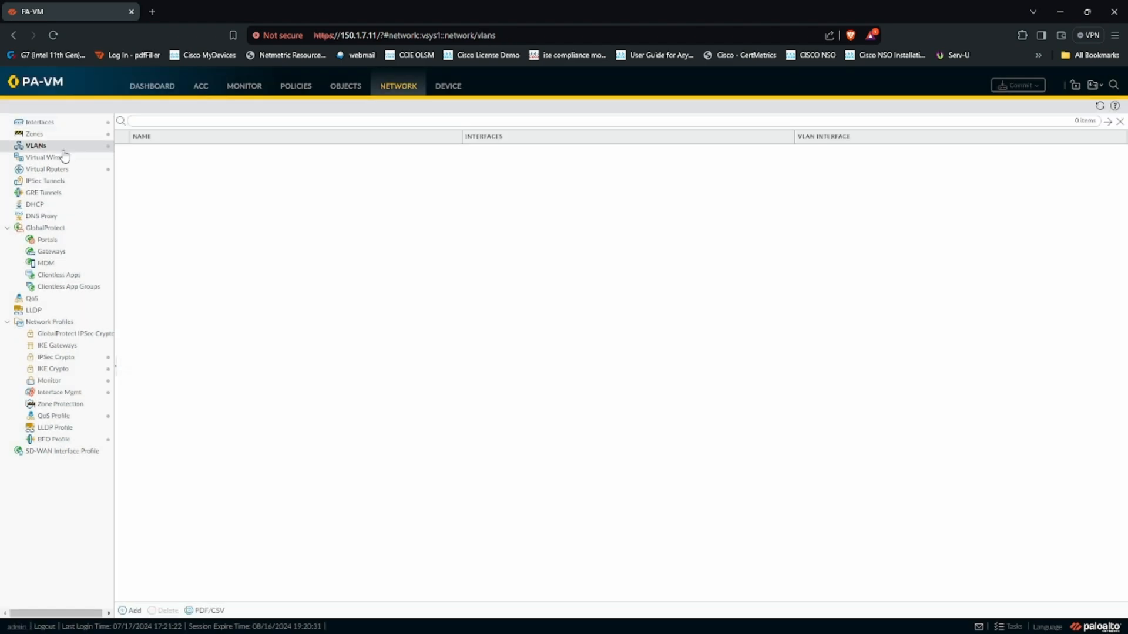
pyautogui.click(132, 611)
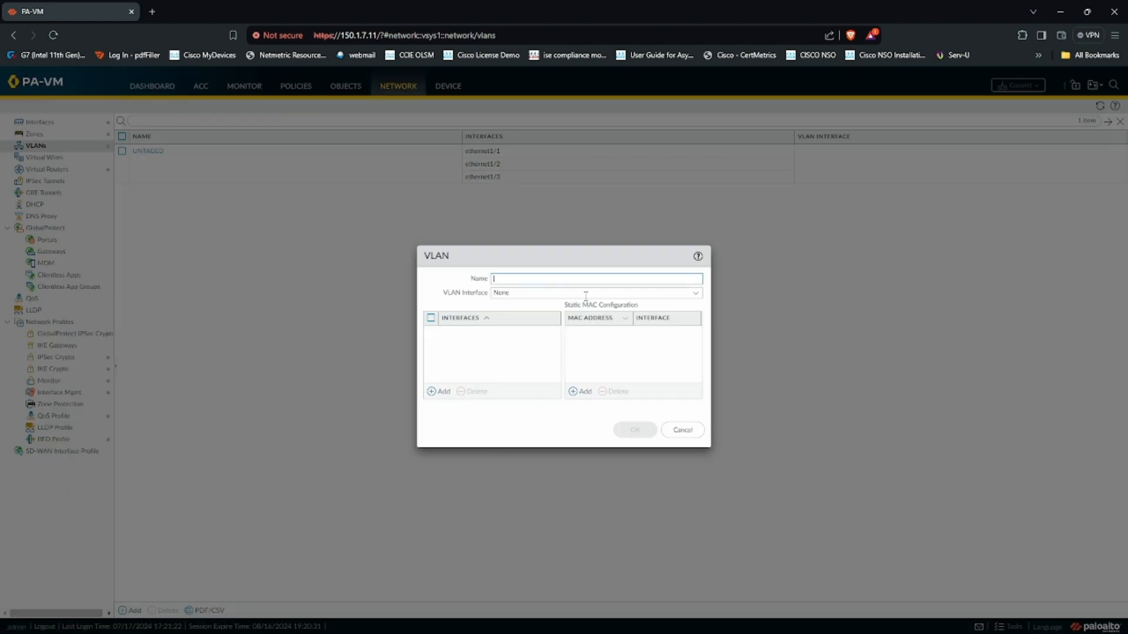
pyautogui.write('VLAN10')
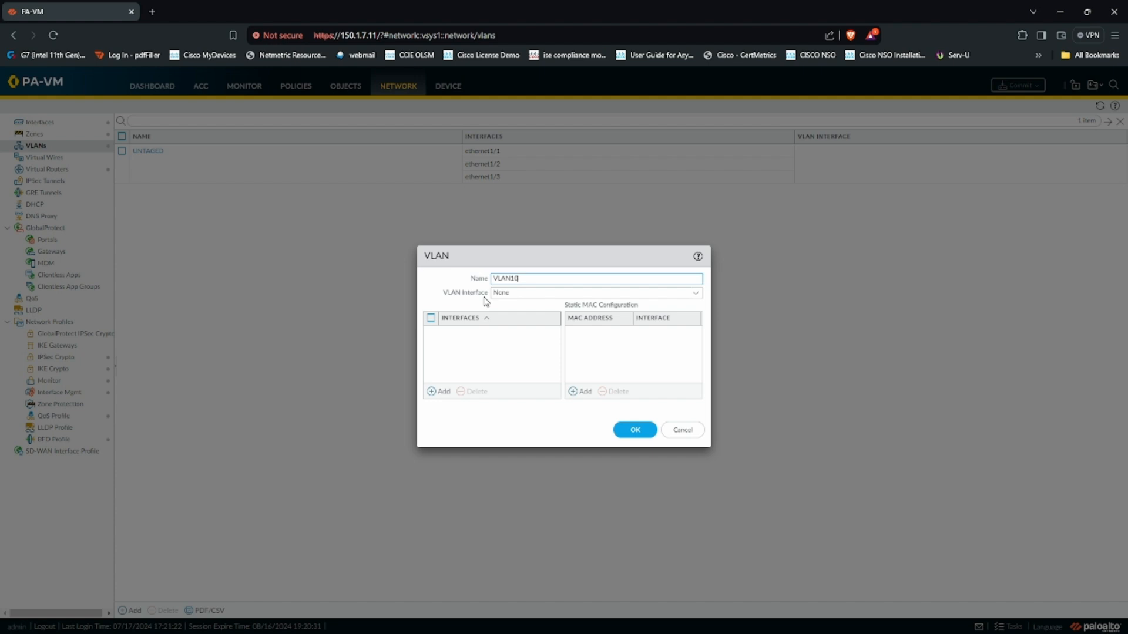
pyautogui.click(634, 430)
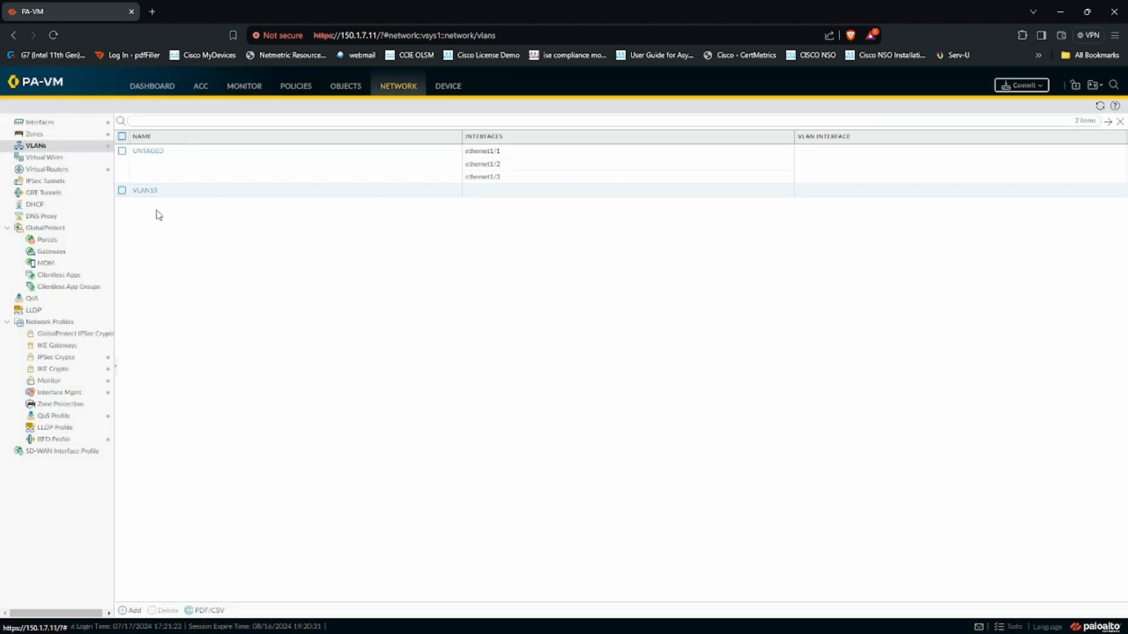
pyautogui.click(131, 610)
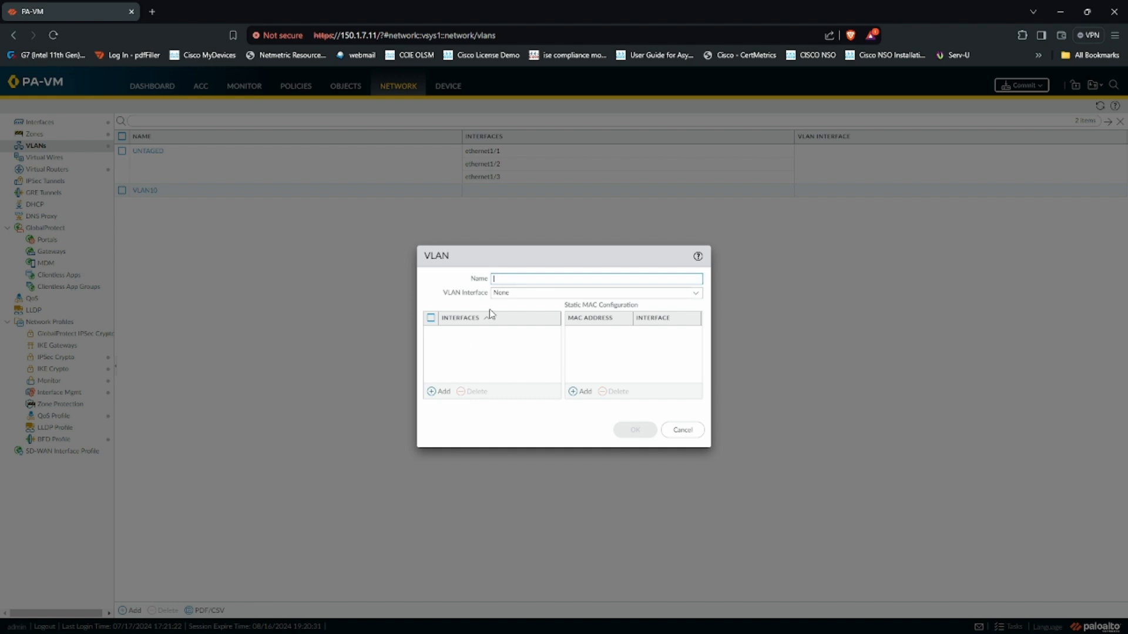
pyautogui.write('VLAN20')
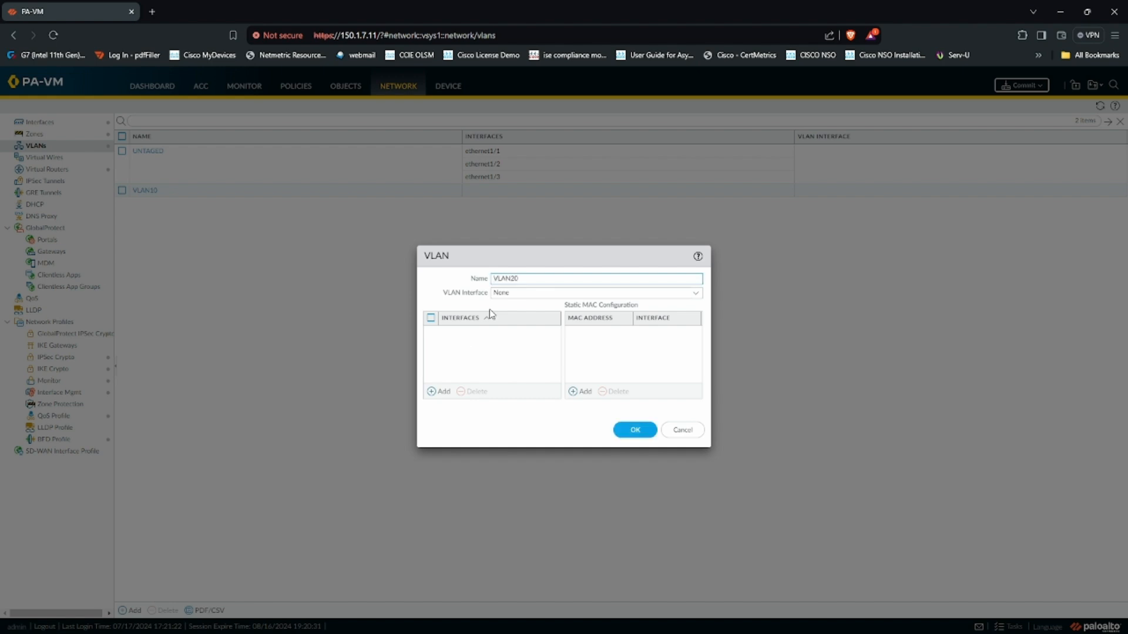
pyautogui.click(634, 430)
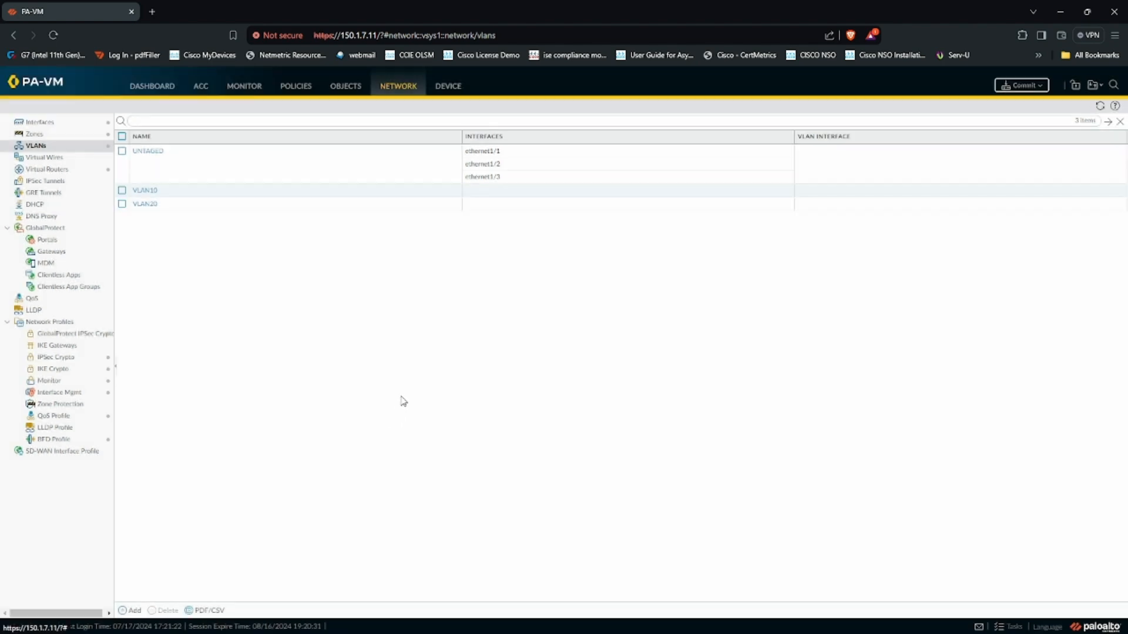
pyautogui.click(88, 123)
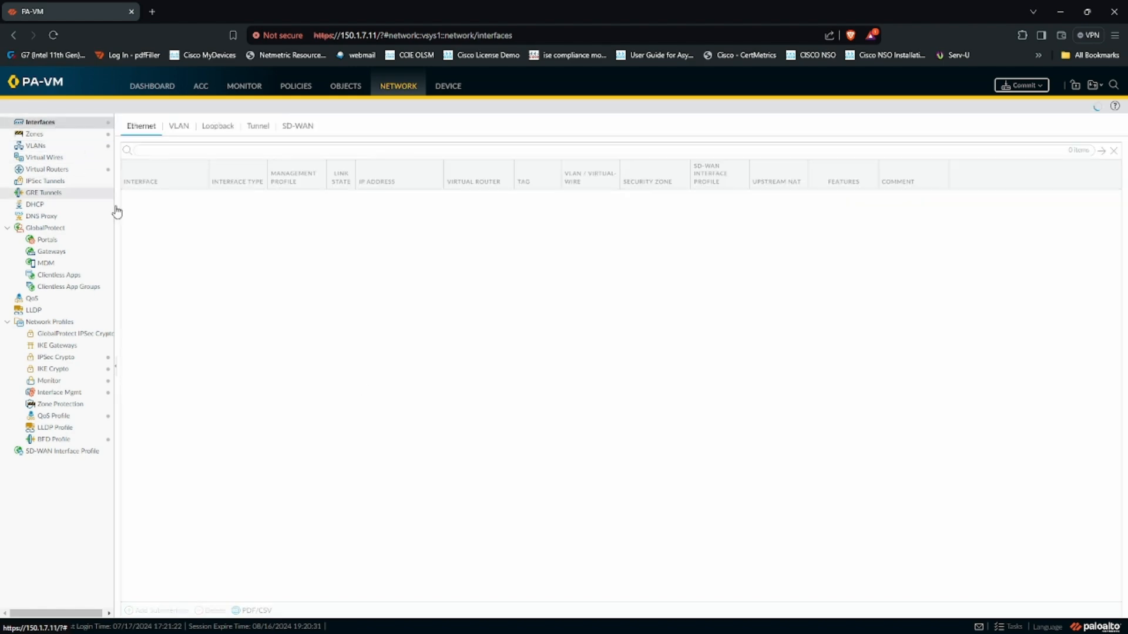
# - Box E1/1.10=vlan10 and underline E1/3.20=vlan20 in red, erasing the stray box around E1/3
pyautogui.hotkey('alt', 'Tab')
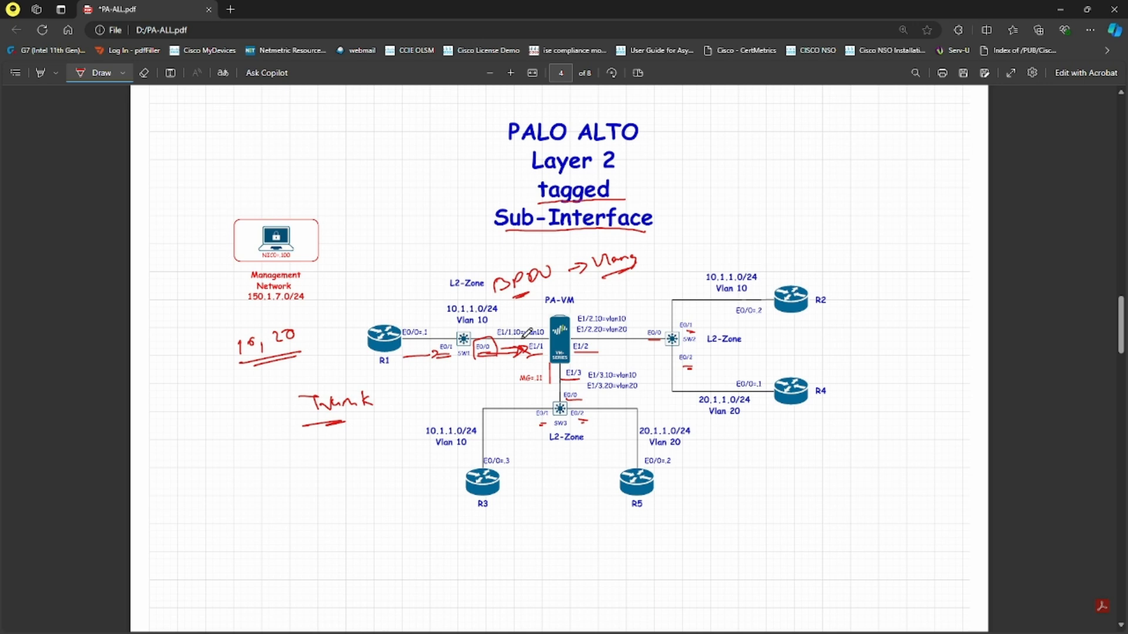
pyautogui.moveTo(550, 330)
pyautogui.mouseDown()
pyautogui.moveTo(496, 323)
pyautogui.moveTo(513, 339)
pyautogui.moveTo(548, 326)
pyautogui.mouseUp()
pyautogui.moveTo(584, 390); pyautogui.dragTo(651, 390)
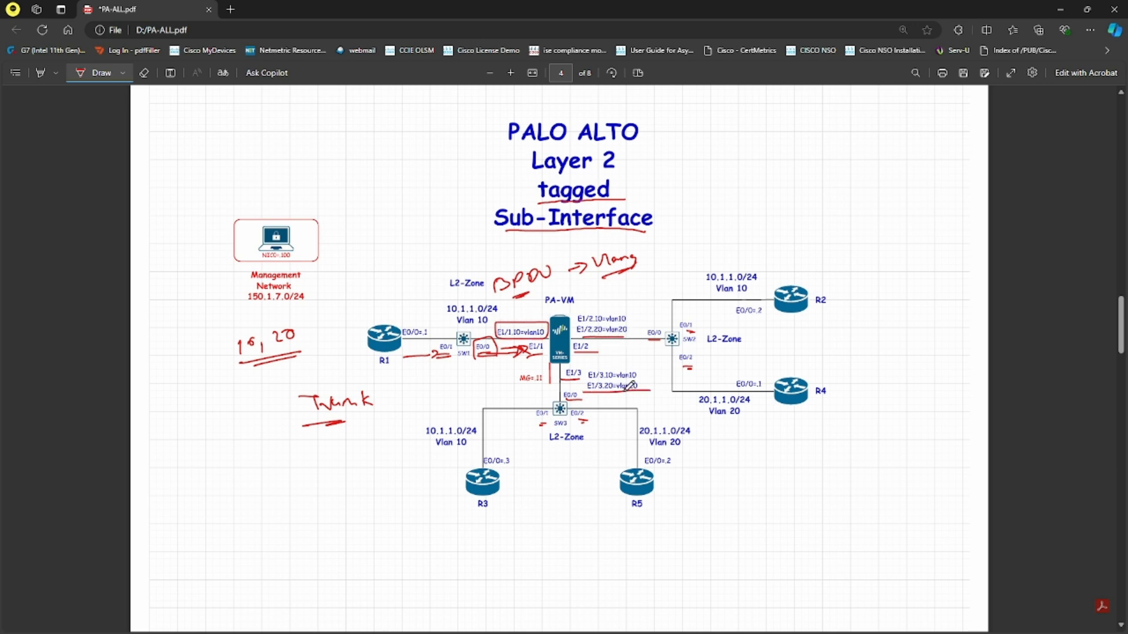
pyautogui.moveTo(569, 376); pyautogui.dragTo(582, 377)
pyautogui.click(144, 72)
pyautogui.click(572, 373)
pyautogui.click(93, 72)
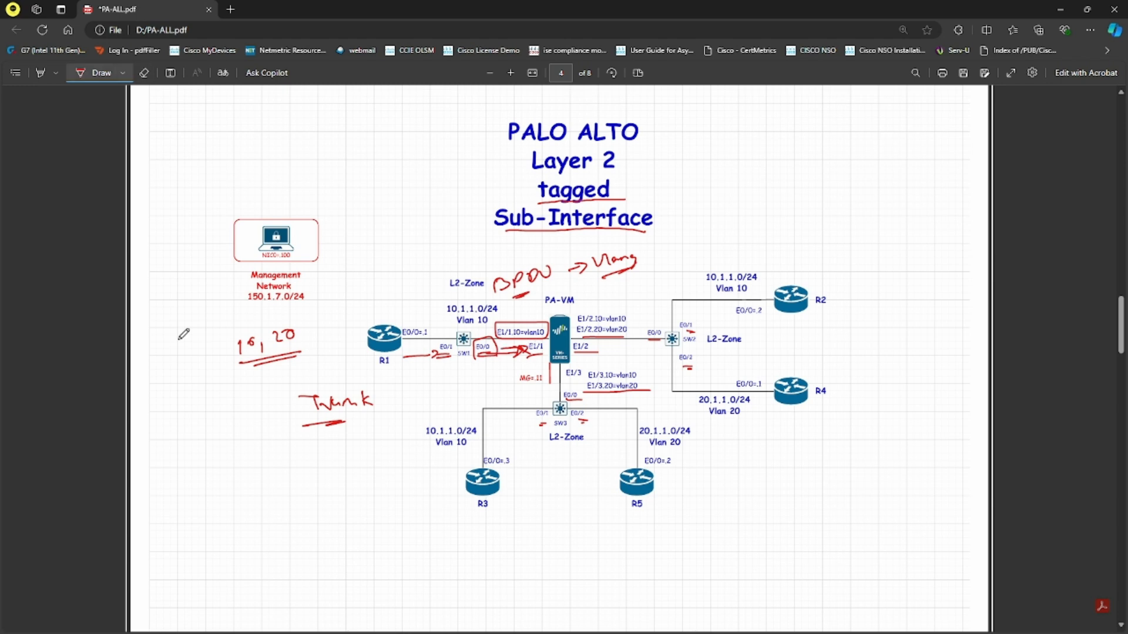
# - Create subinterface ethernet1/1.10 with tag 10, VLAN VLAN10 and security zone L2-UNTAG
pyautogui.hotkey('alt', 'Tab')
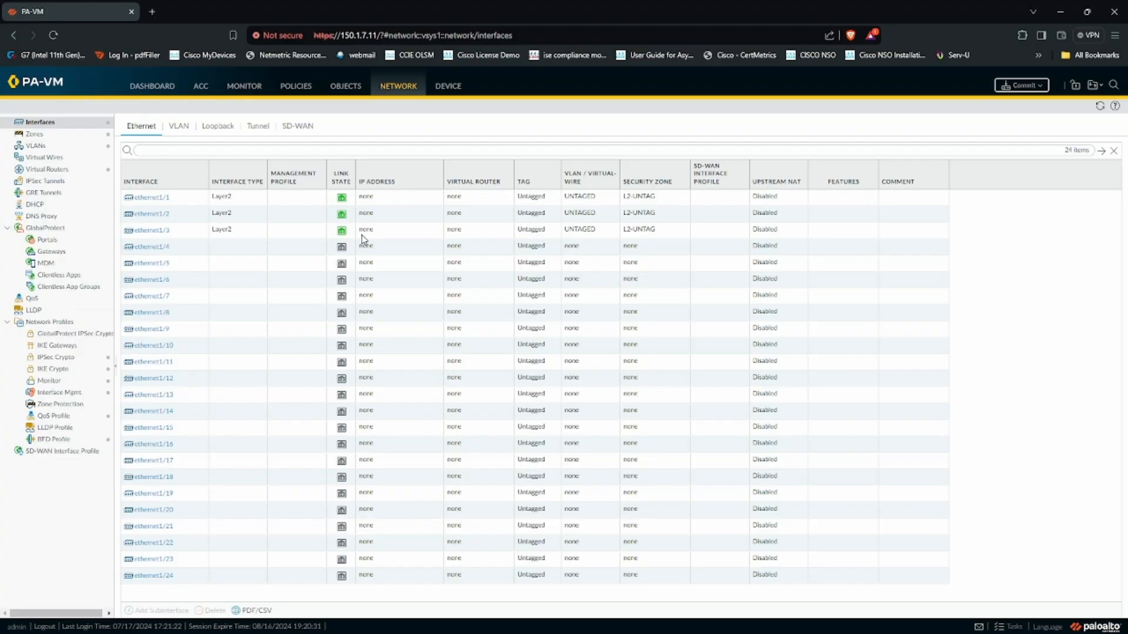
pyautogui.click(175, 201)
pyautogui.click(157, 610)
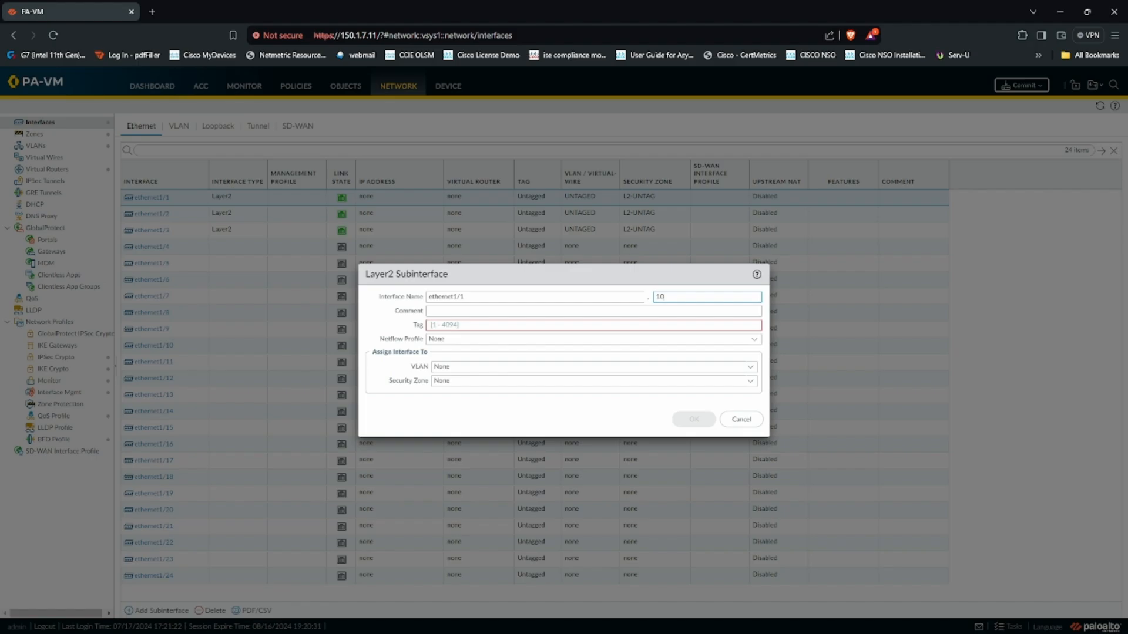
pyautogui.hotkey('alt', 'Tab')
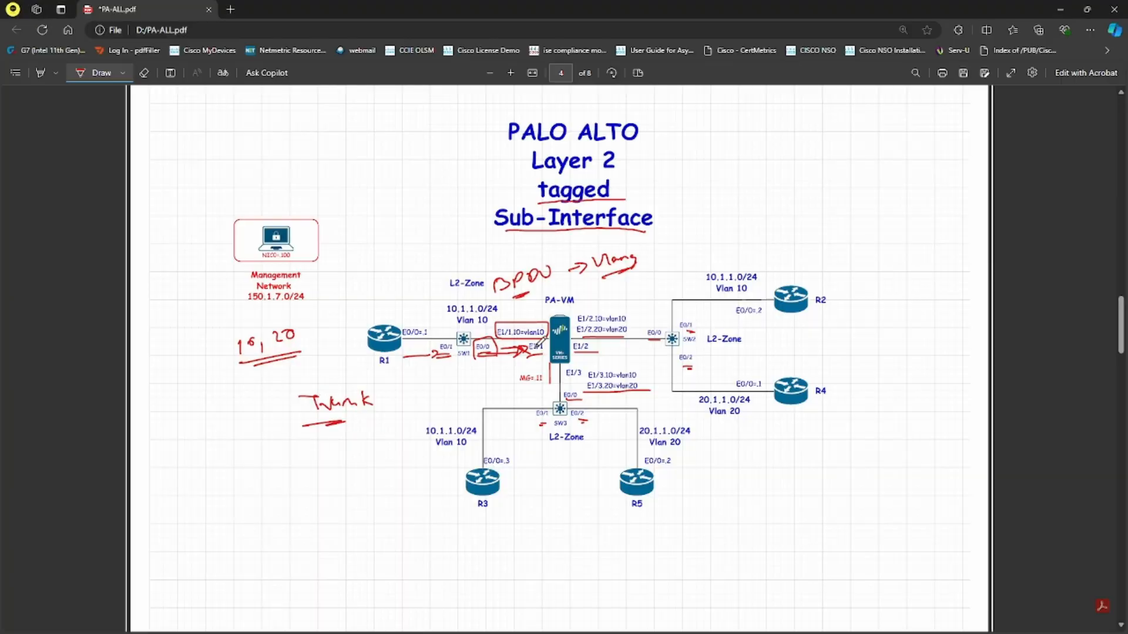
pyautogui.hotkey('alt', 'Tab')
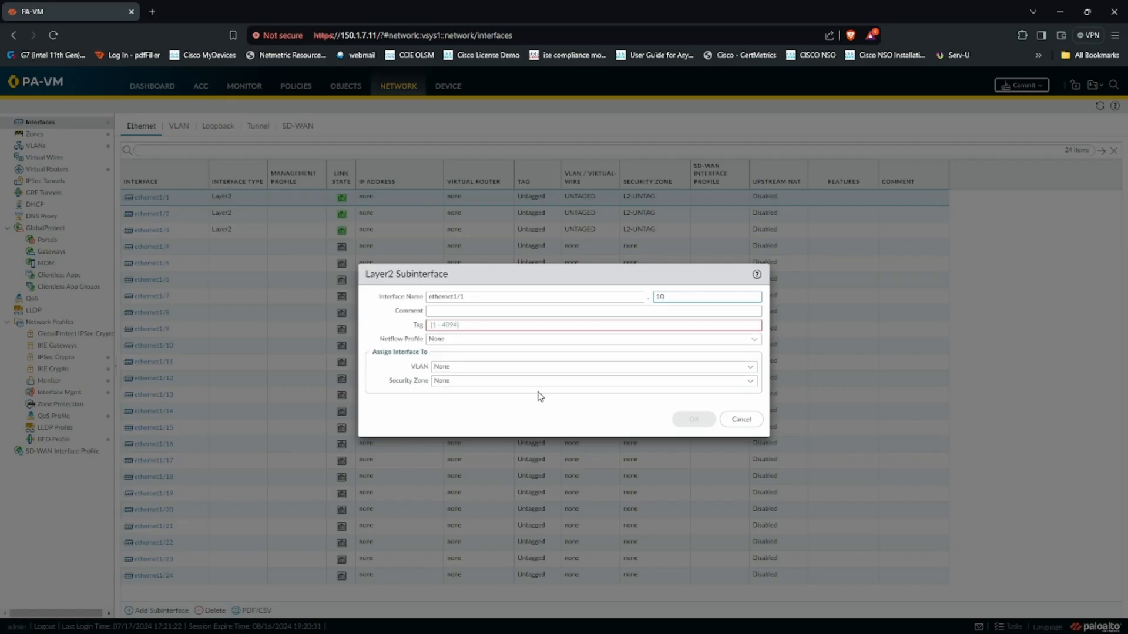
pyautogui.click(469, 324)
pyautogui.write('10')
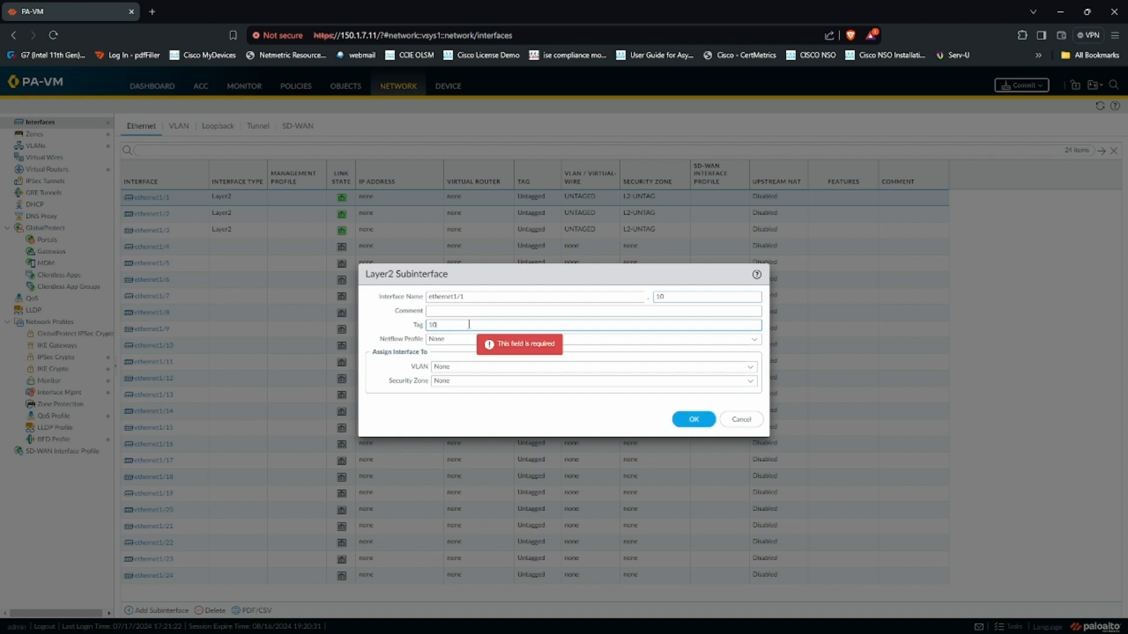
pyautogui.click(753, 373)
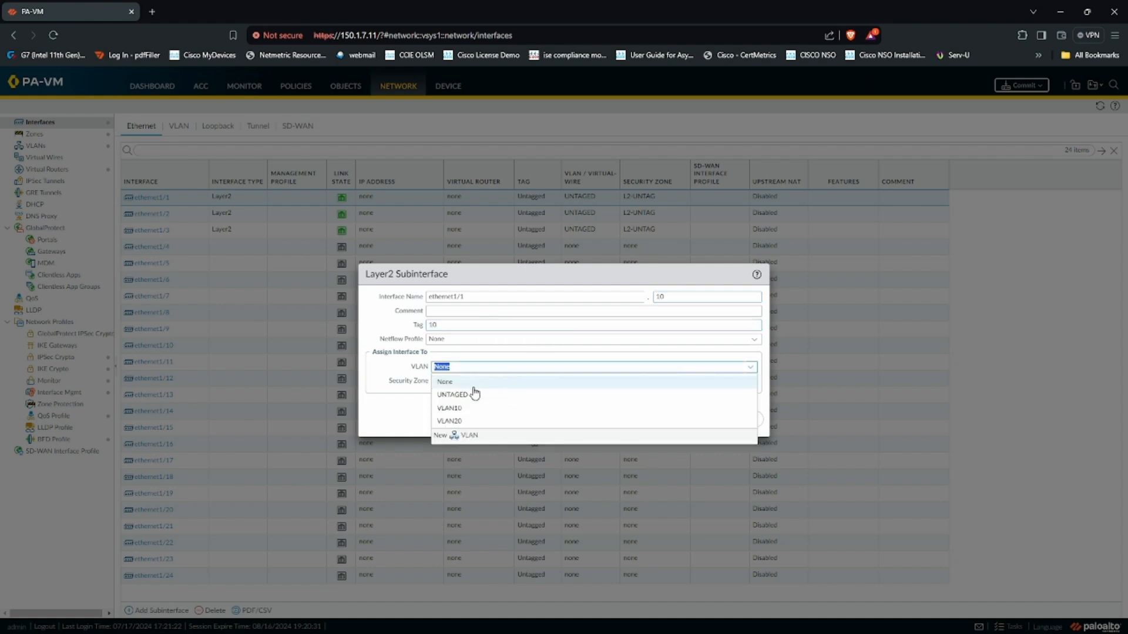
pyautogui.click(468, 417)
pyautogui.click(750, 383)
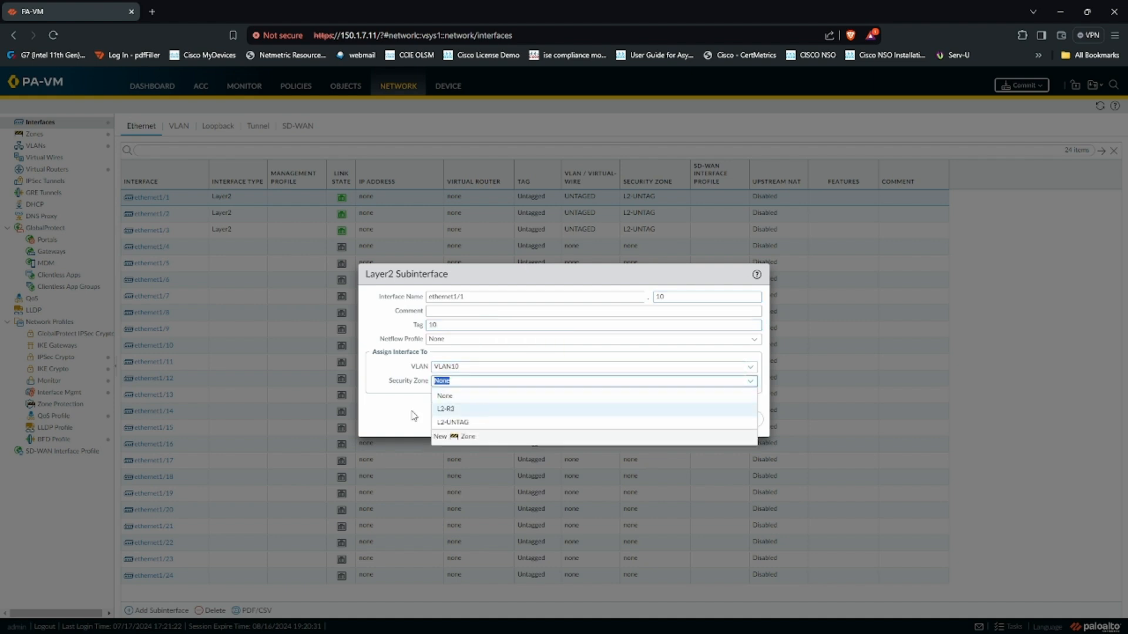
pyautogui.click(466, 423)
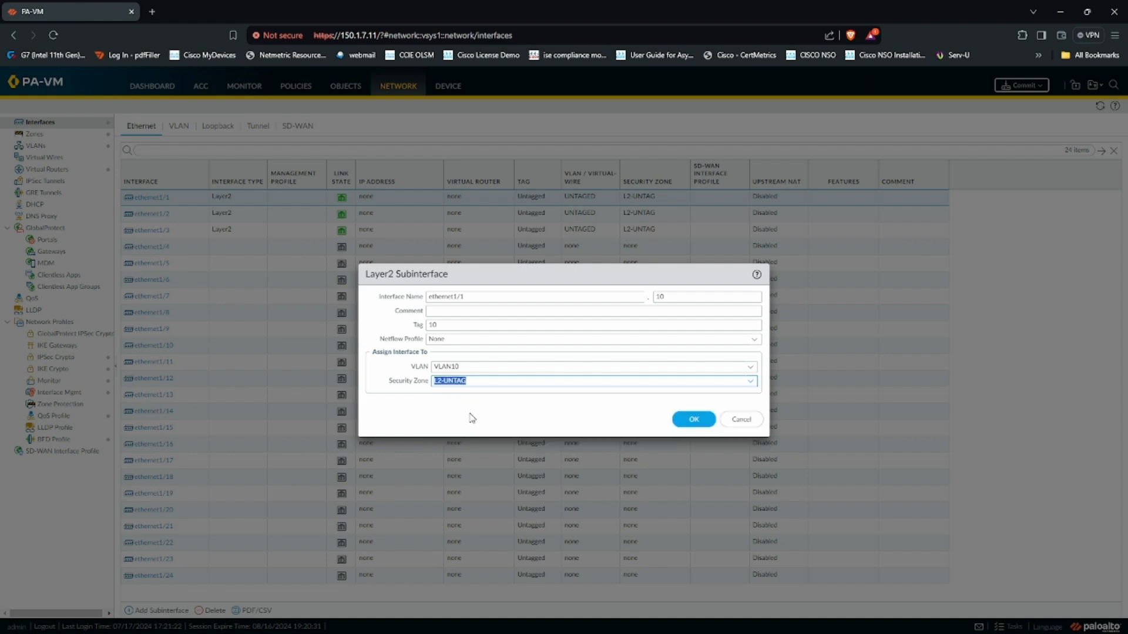
pyautogui.click(688, 420)
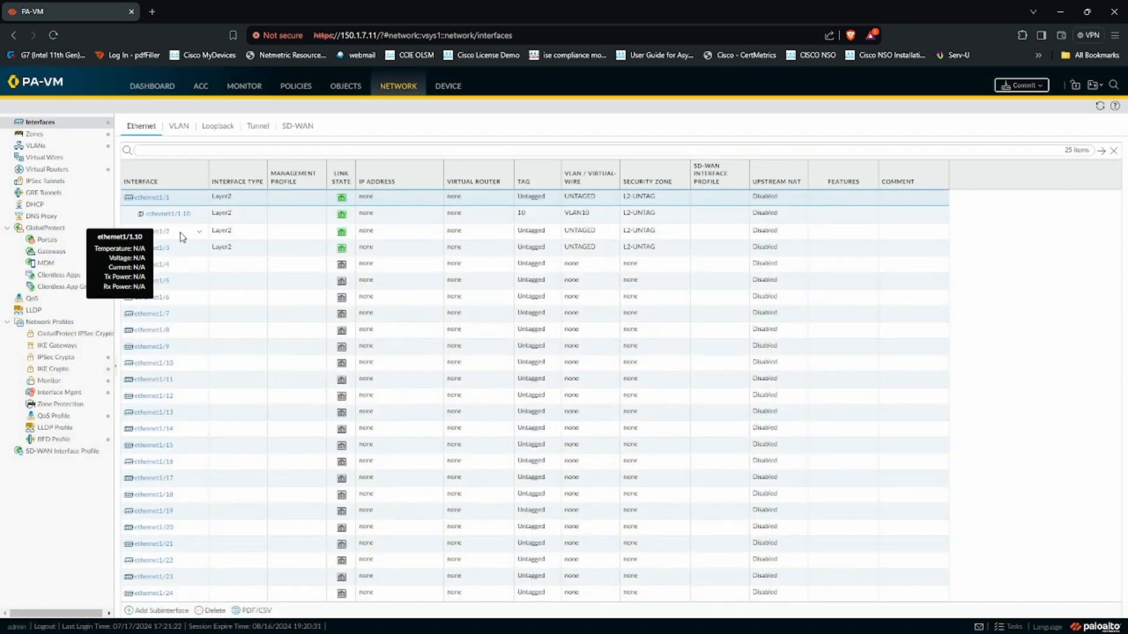
# - Add Layer2 subinterface ethernet1/2.10 with tag 10, VLAN10, zone L2-UNTAG
pyautogui.click(184, 236)
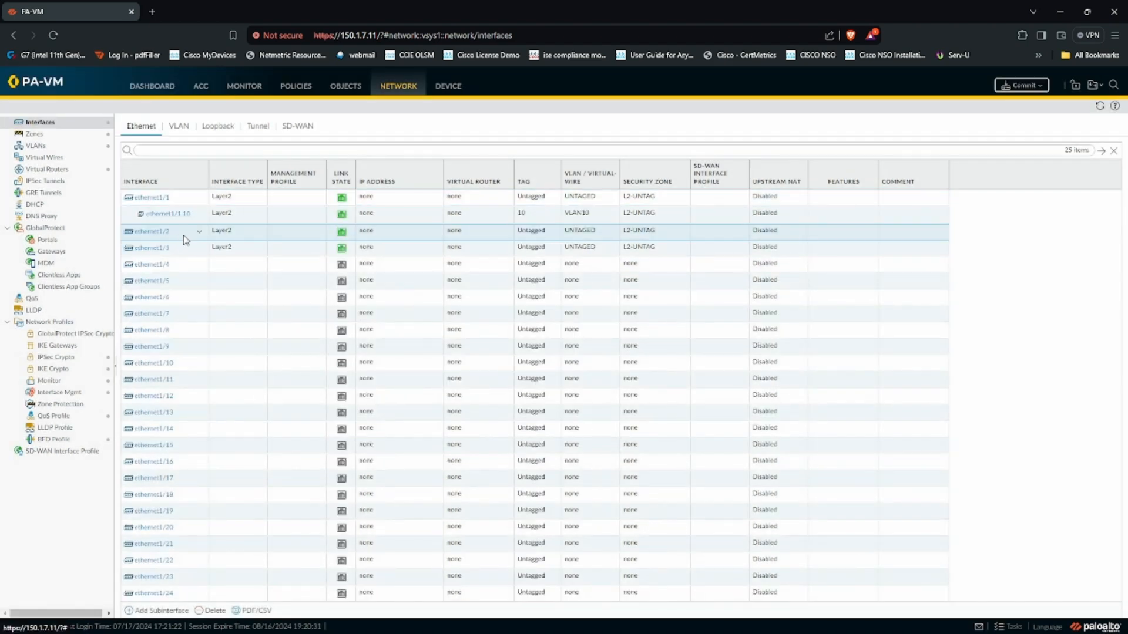
pyautogui.click(160, 611)
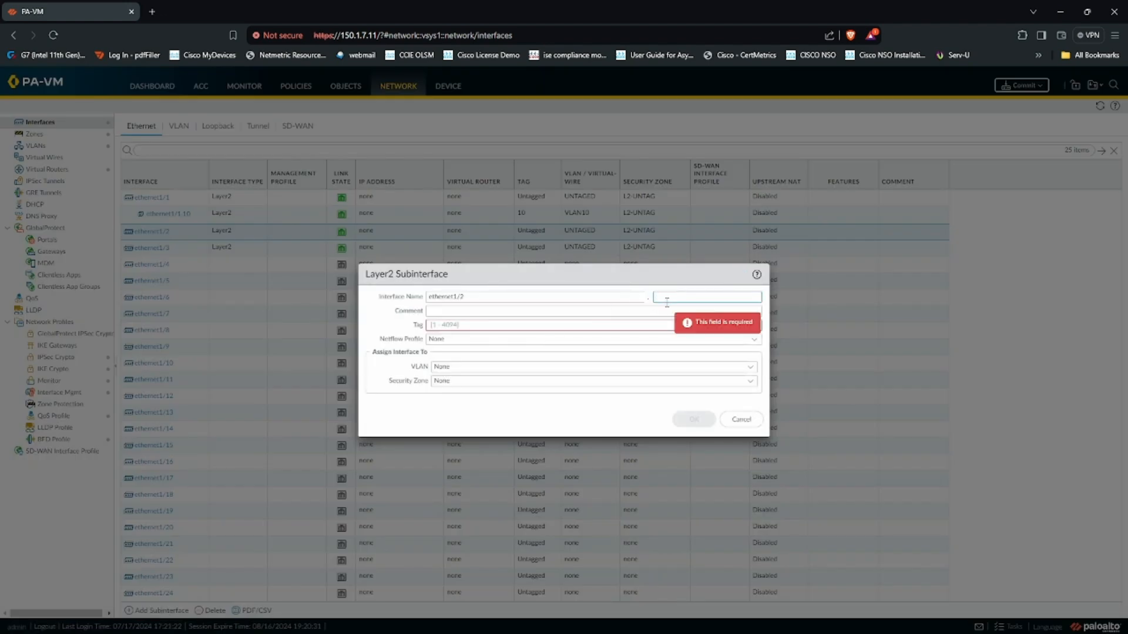
pyautogui.click(459, 326)
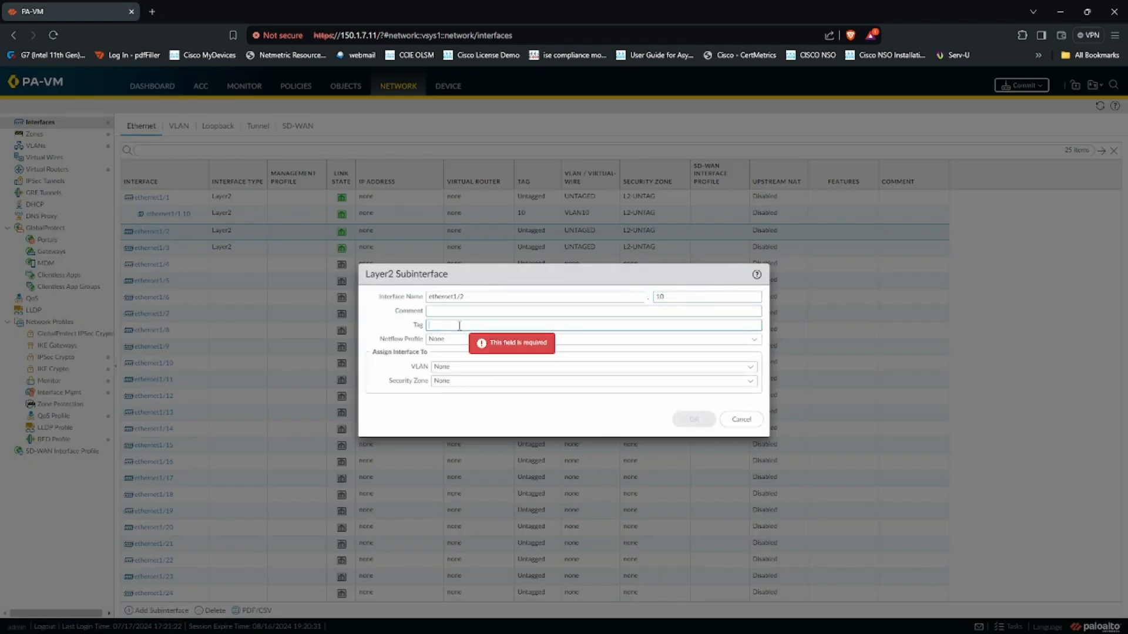
pyautogui.write('10')
pyautogui.click(750, 367)
pyautogui.click(504, 411)
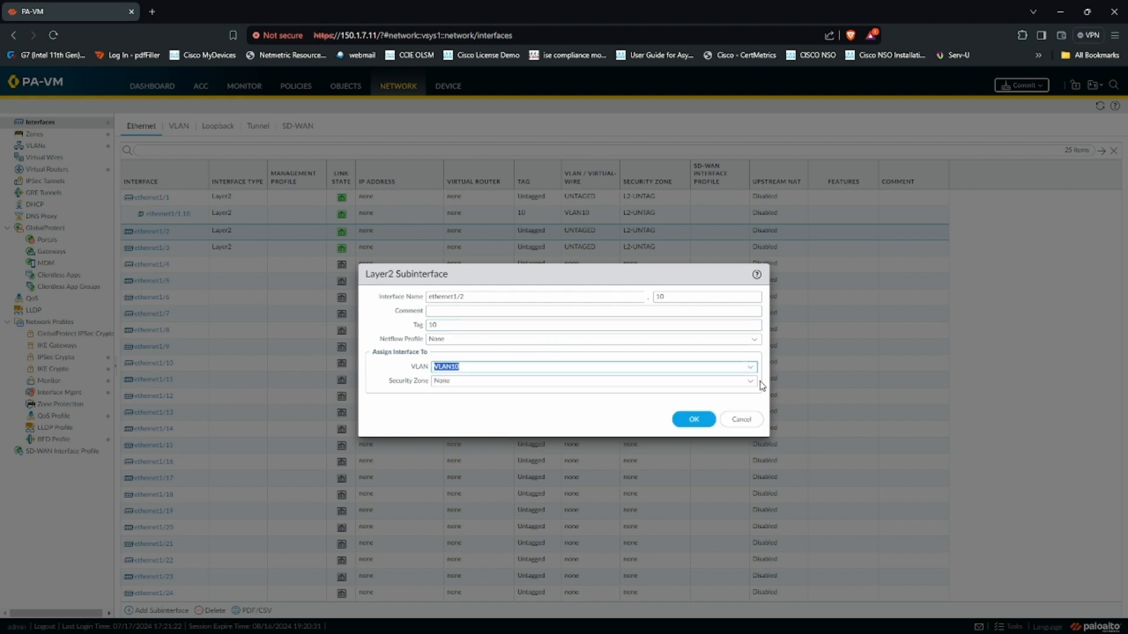
pyautogui.click(751, 381)
pyautogui.click(496, 423)
pyautogui.click(692, 419)
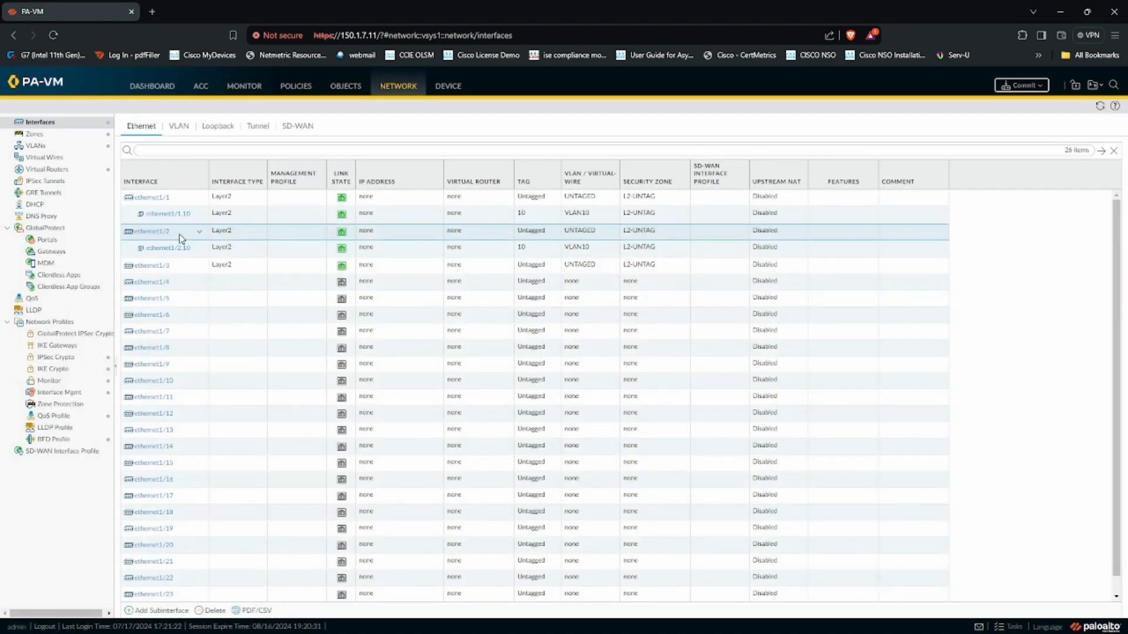
# - Add Layer2 subinterface ethernet1/2.20 with tag 20, VLAN20, zone L2-UNTAG
pyautogui.click(168, 612)
pyautogui.click(681, 298)
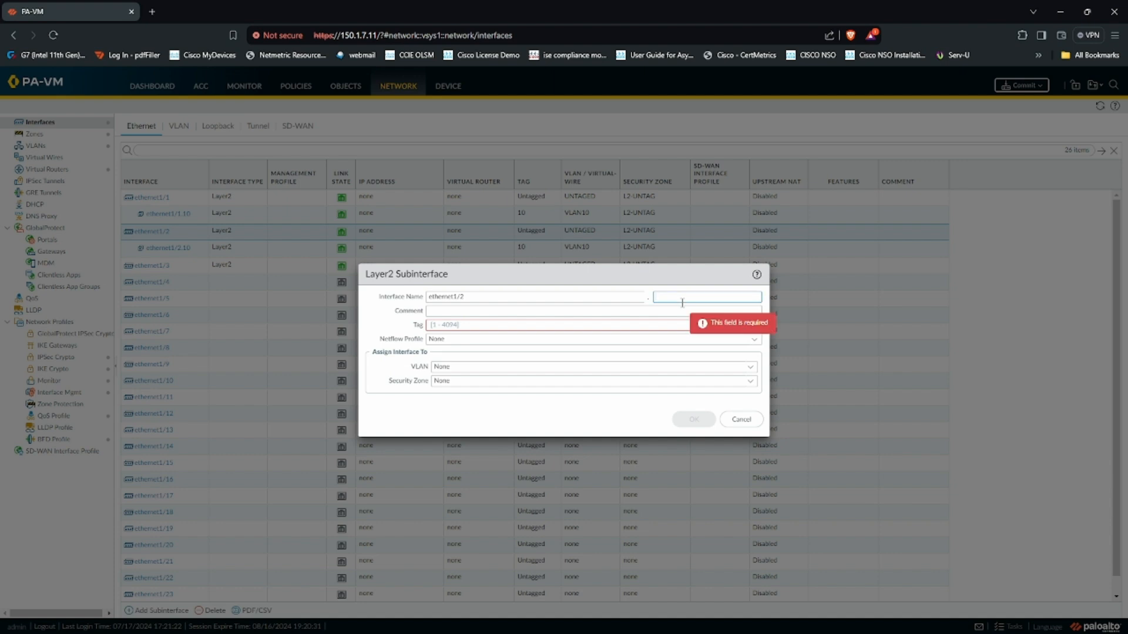
pyautogui.click(524, 327)
pyautogui.write('20')
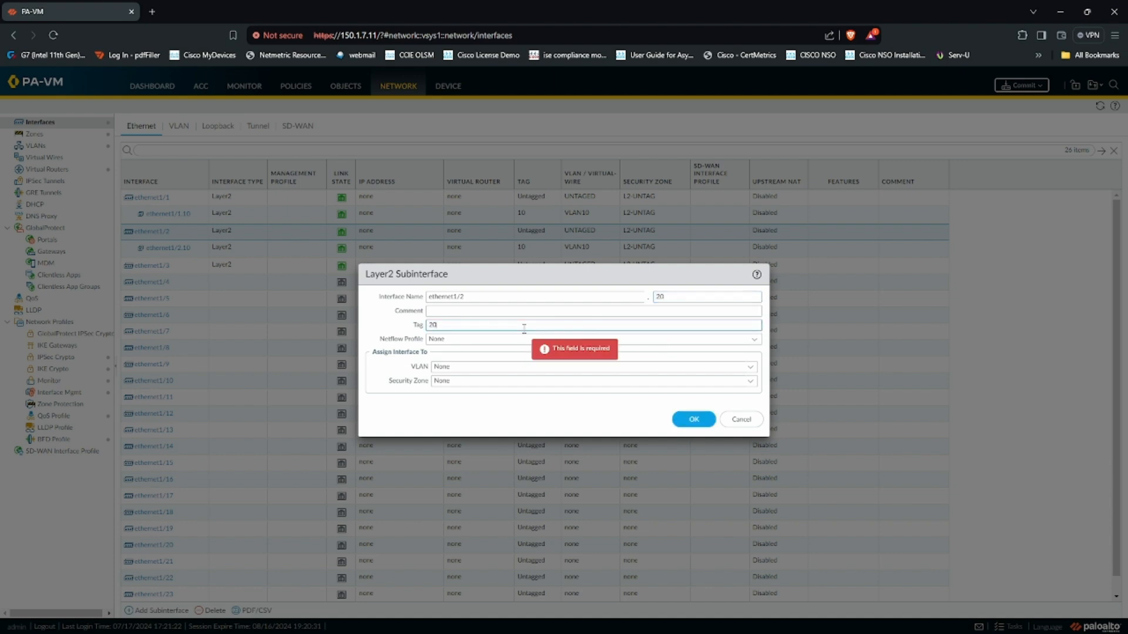
pyautogui.click(749, 367)
pyautogui.click(463, 422)
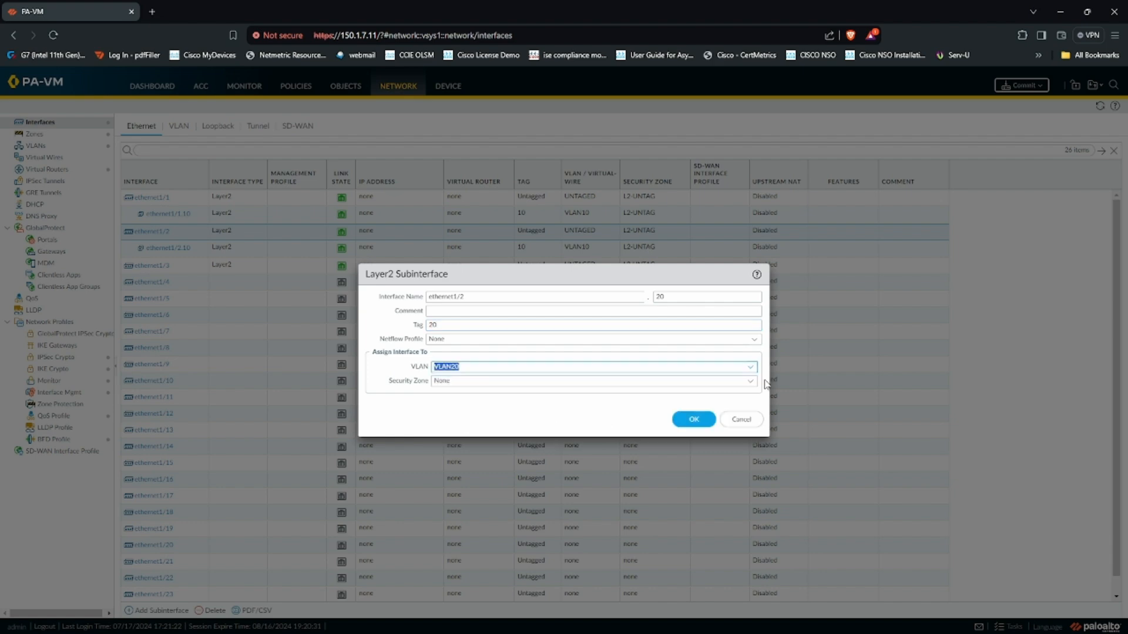
pyautogui.click(750, 382)
pyautogui.click(458, 423)
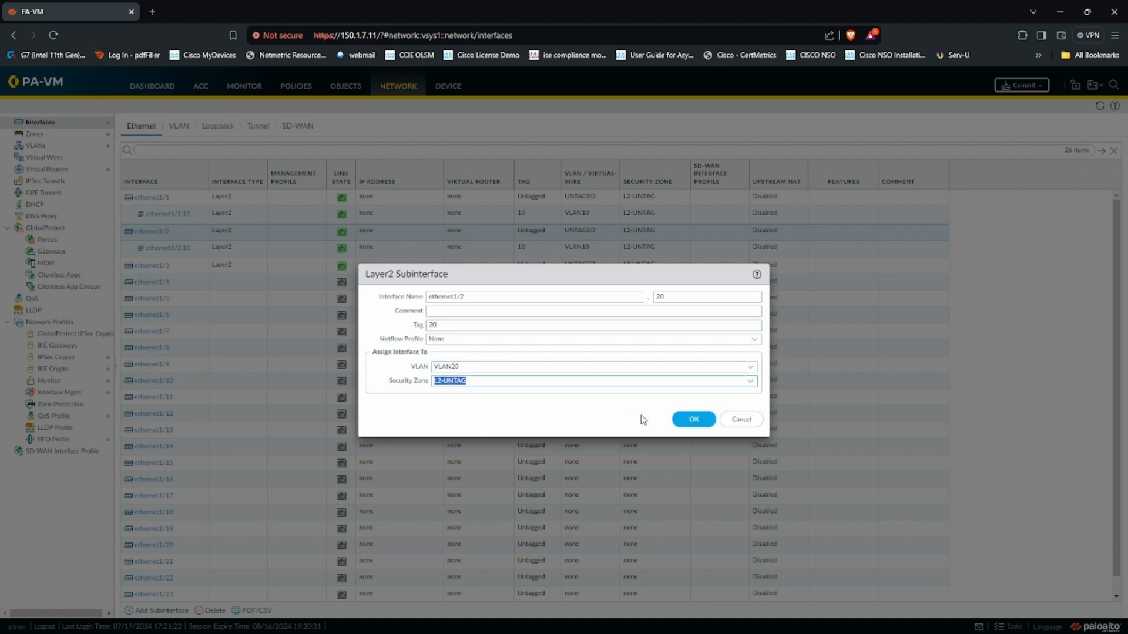
pyautogui.click(693, 421)
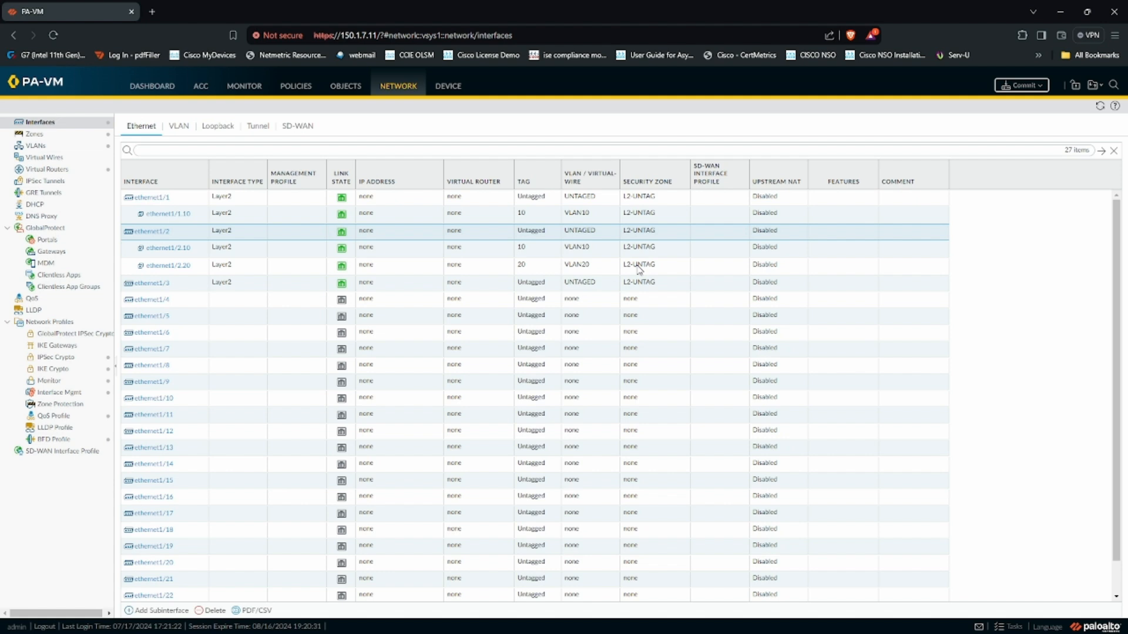
pyautogui.click(178, 288)
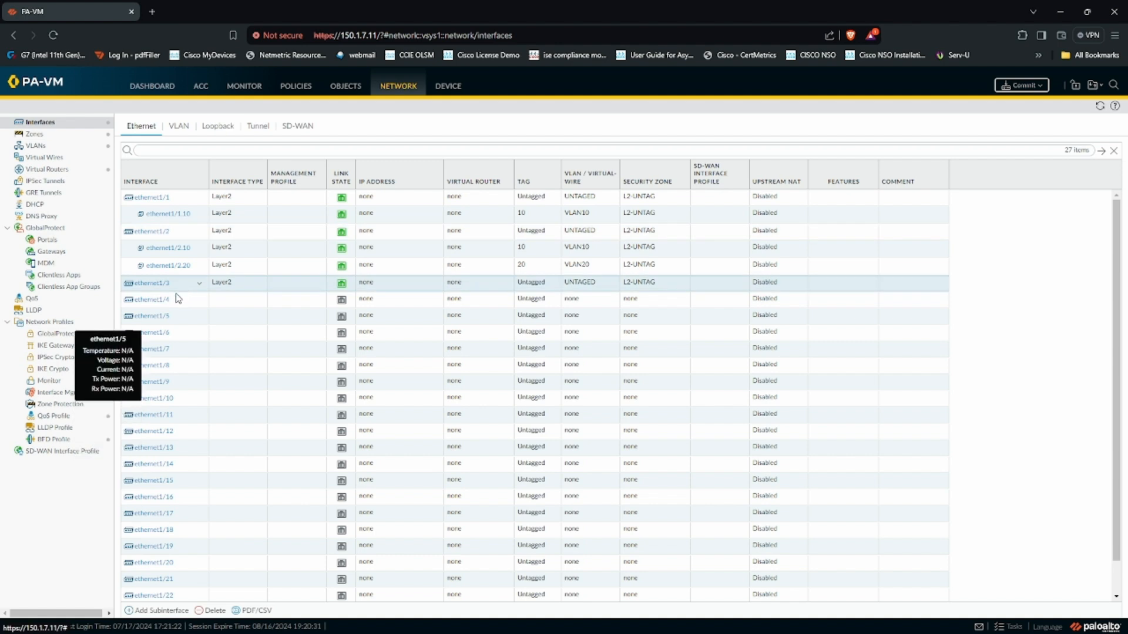
# - Add subinterface ethernet1/3.10 with tag 10, VLAN10, zone L2-UNTAG
pyautogui.click(157, 610)
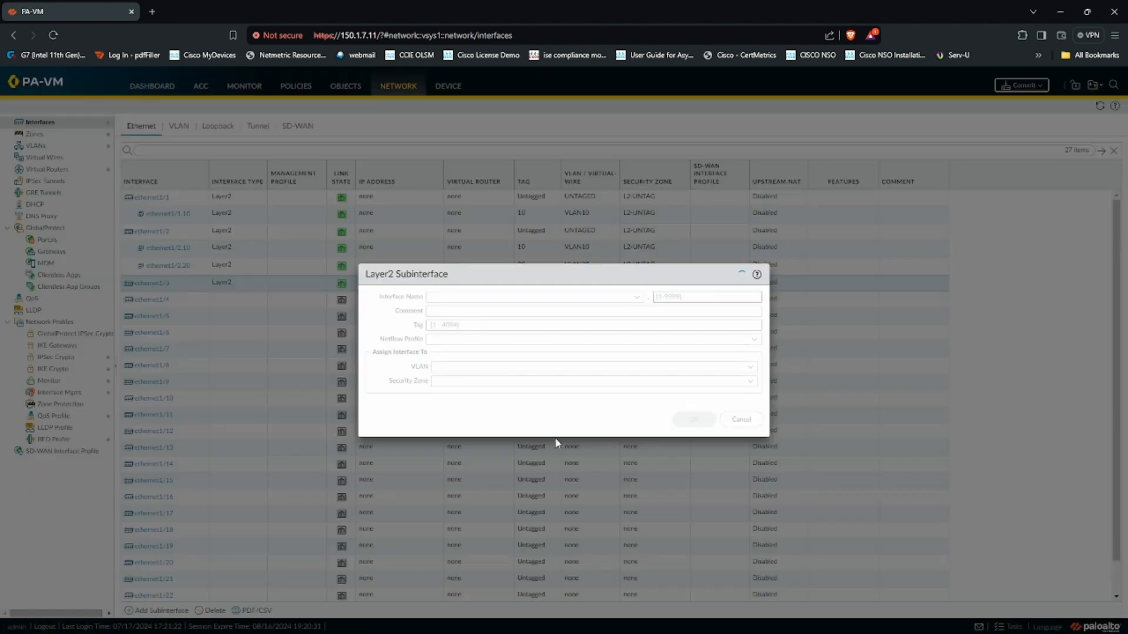
pyautogui.click(697, 298)
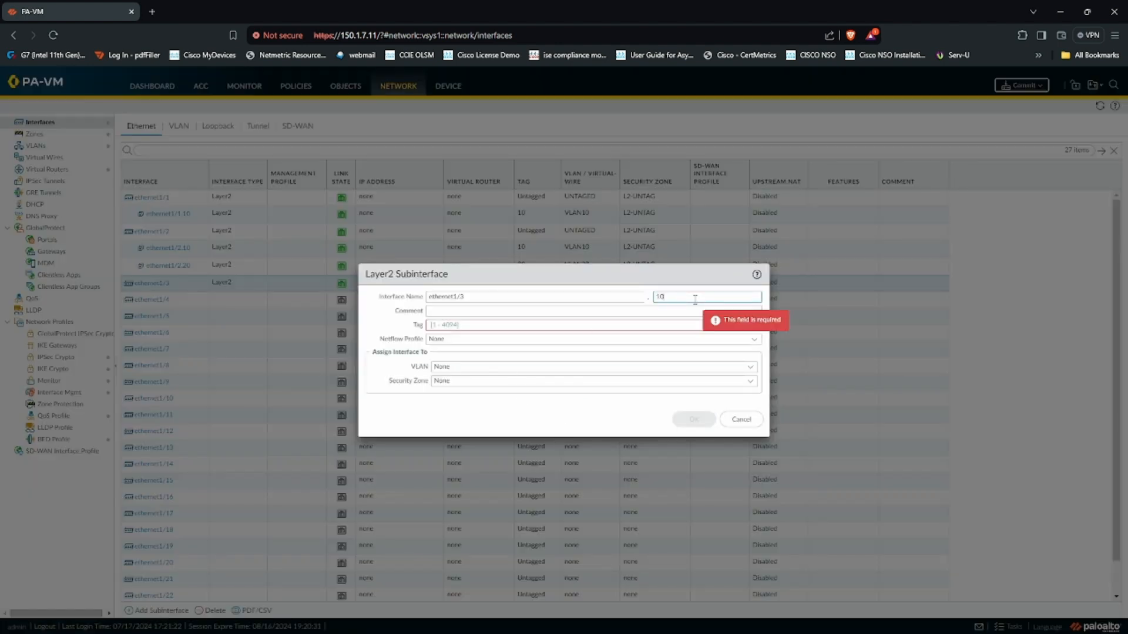
pyautogui.click(476, 323)
pyautogui.write('10')
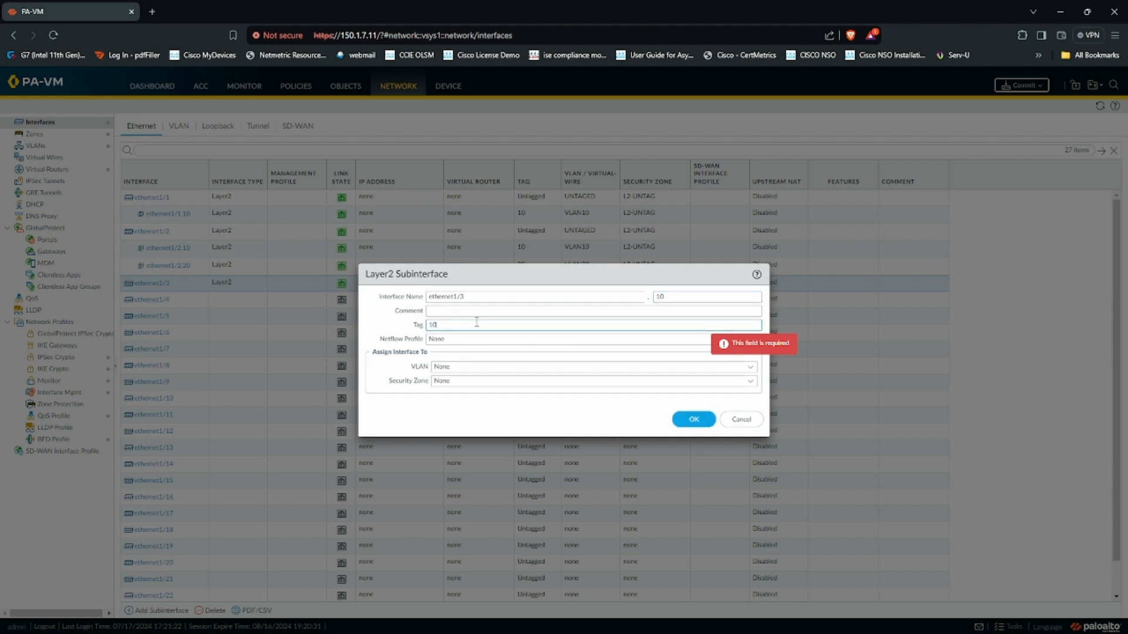
pyautogui.click(750, 368)
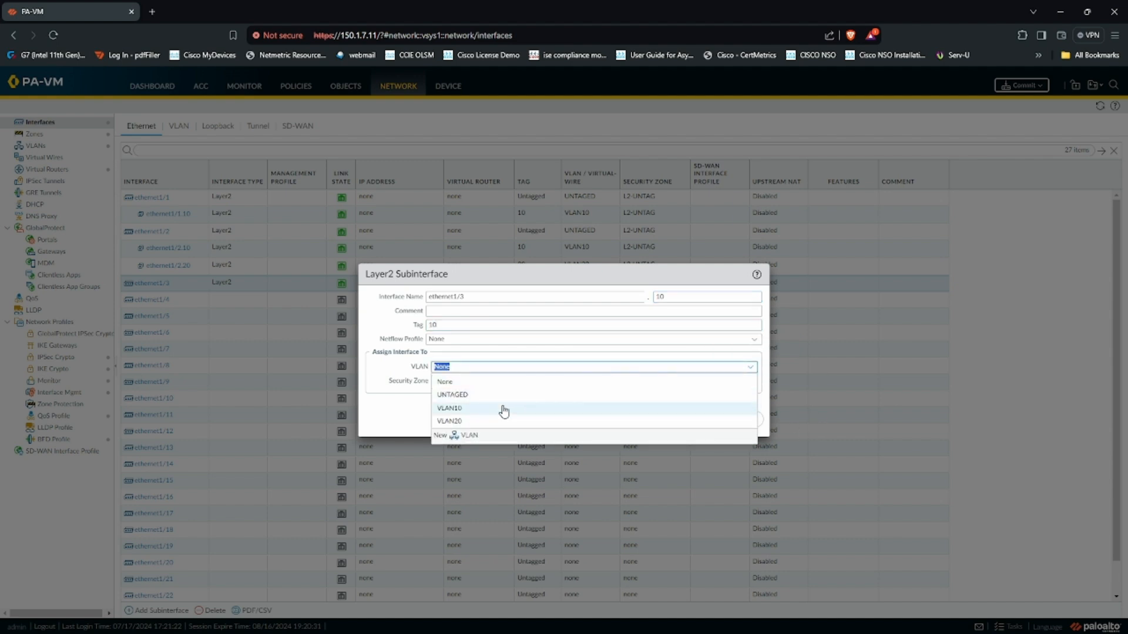
pyautogui.click(501, 407)
pyautogui.click(470, 428)
pyautogui.click(693, 419)
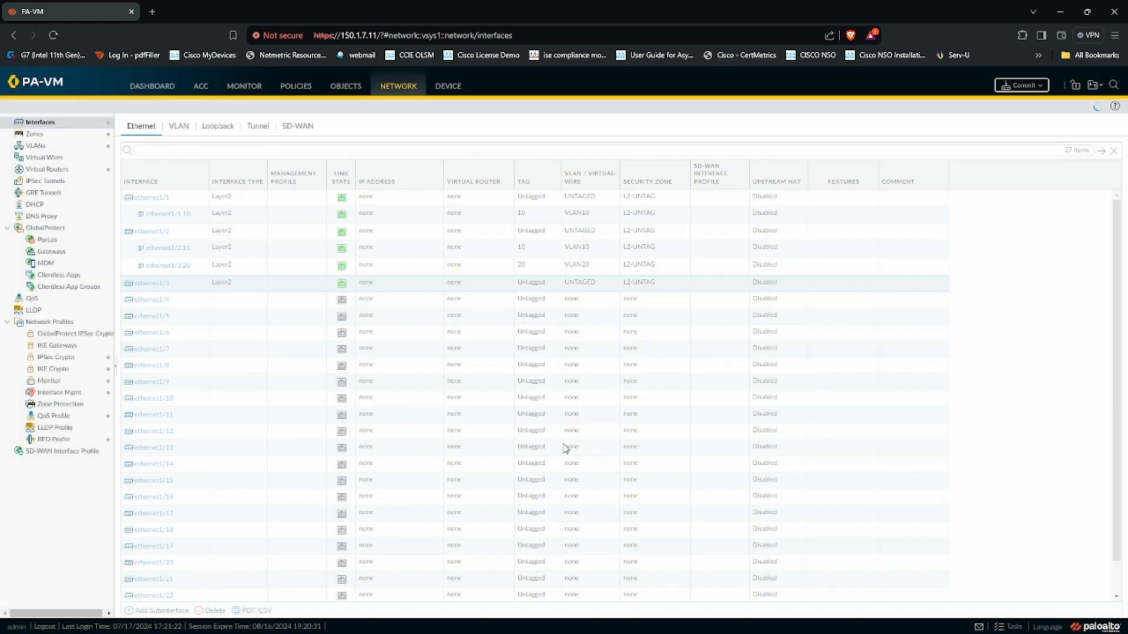
# - Add subinterface ethernet1/3.20 with tag 20, VLAN20, zone L2-UNTAG
pyautogui.click(157, 610)
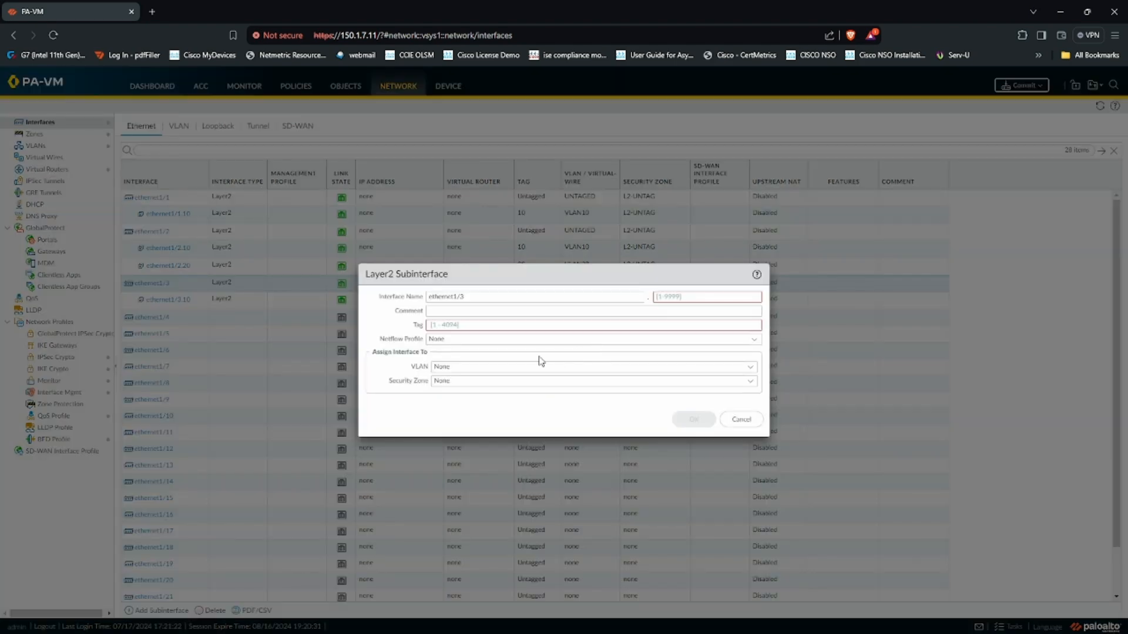
pyautogui.click(669, 297)
pyautogui.write('20')
pyautogui.click(494, 326)
pyautogui.write('20')
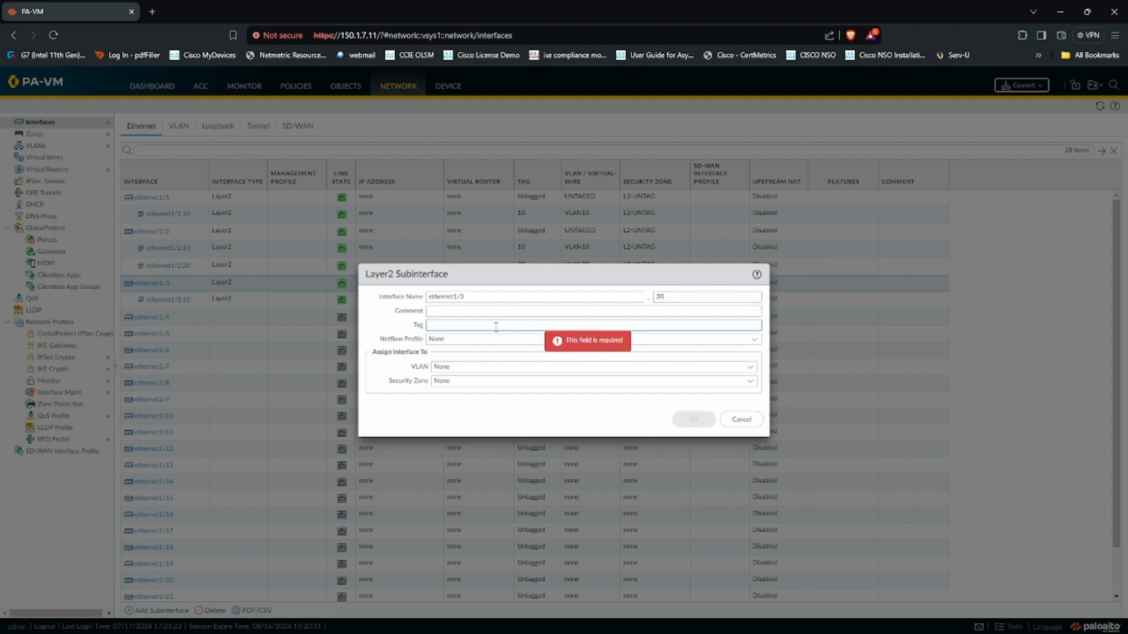
pyautogui.click(750, 368)
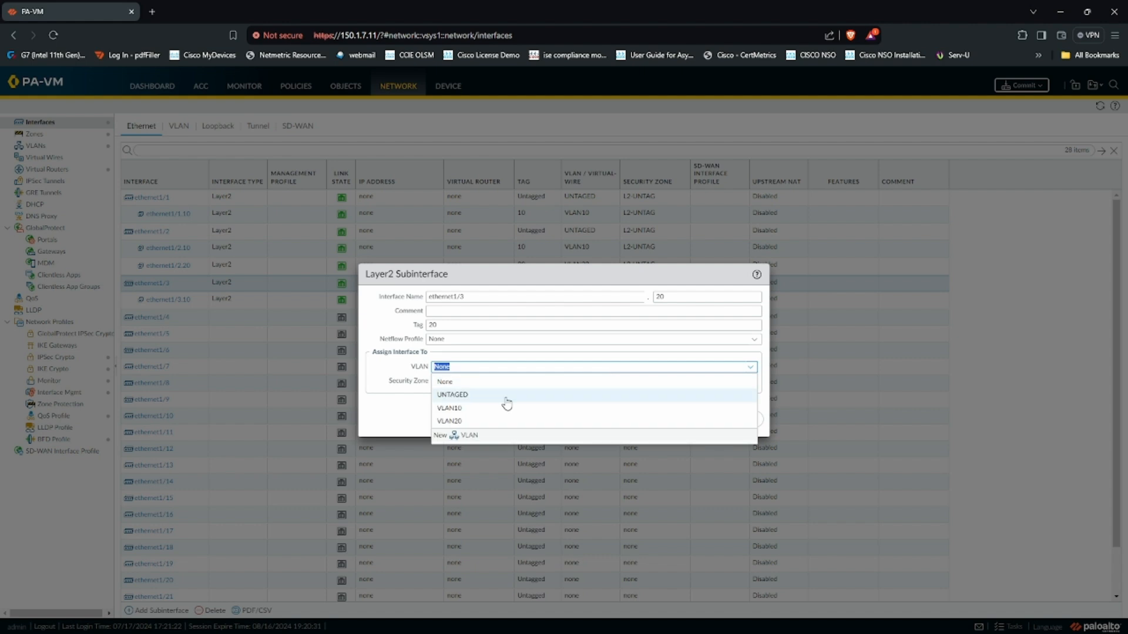
pyautogui.click(469, 421)
pyautogui.click(751, 382)
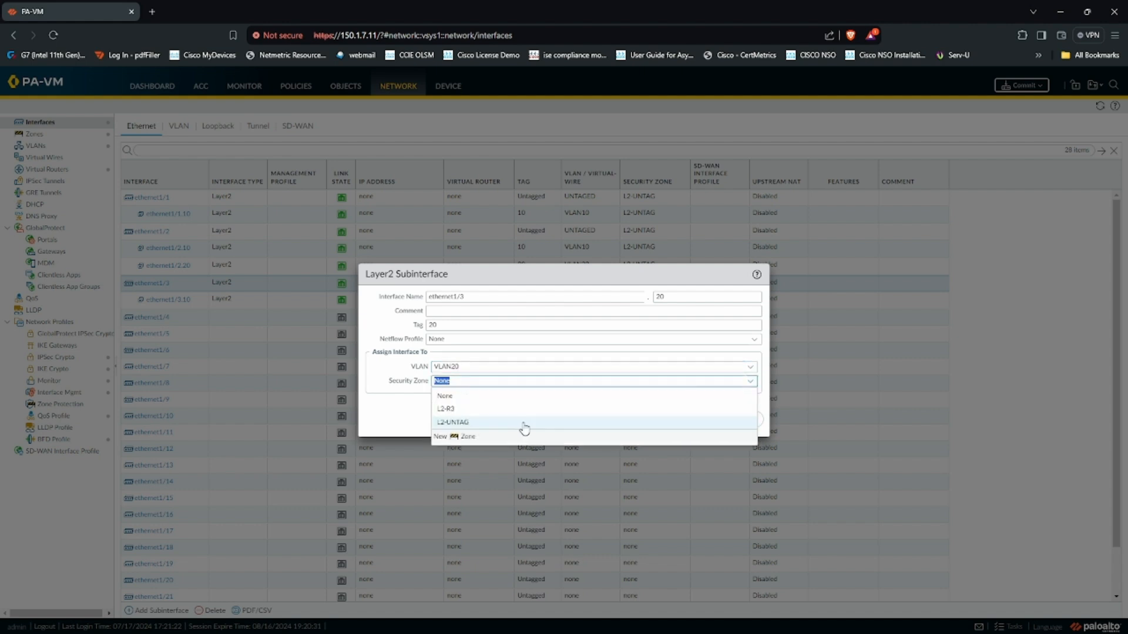
pyautogui.click(492, 423)
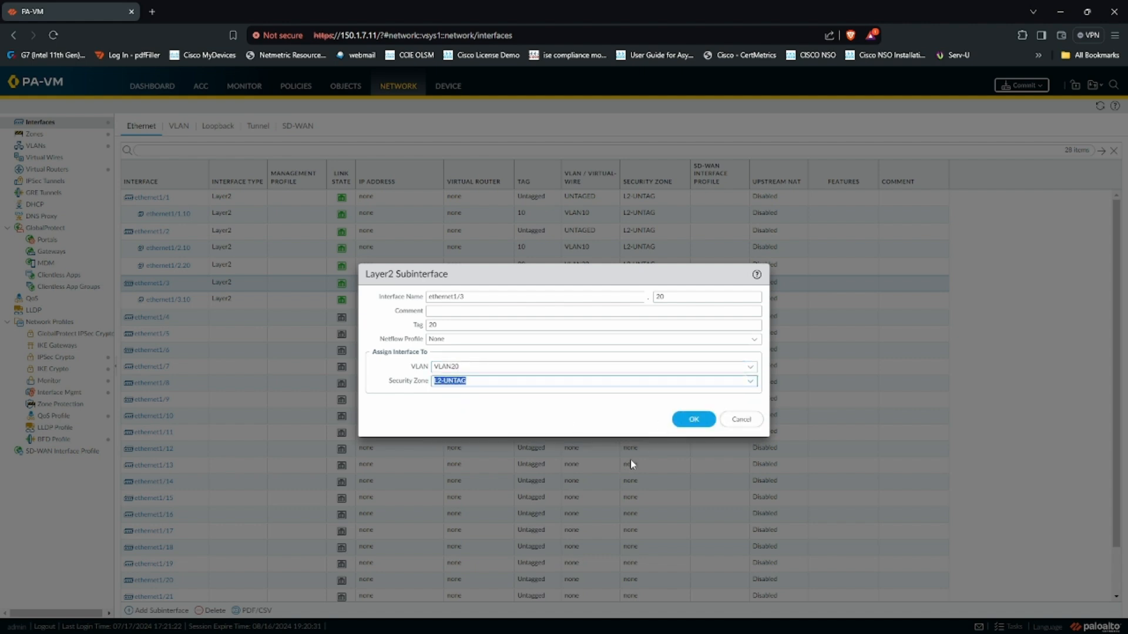
pyautogui.click(694, 420)
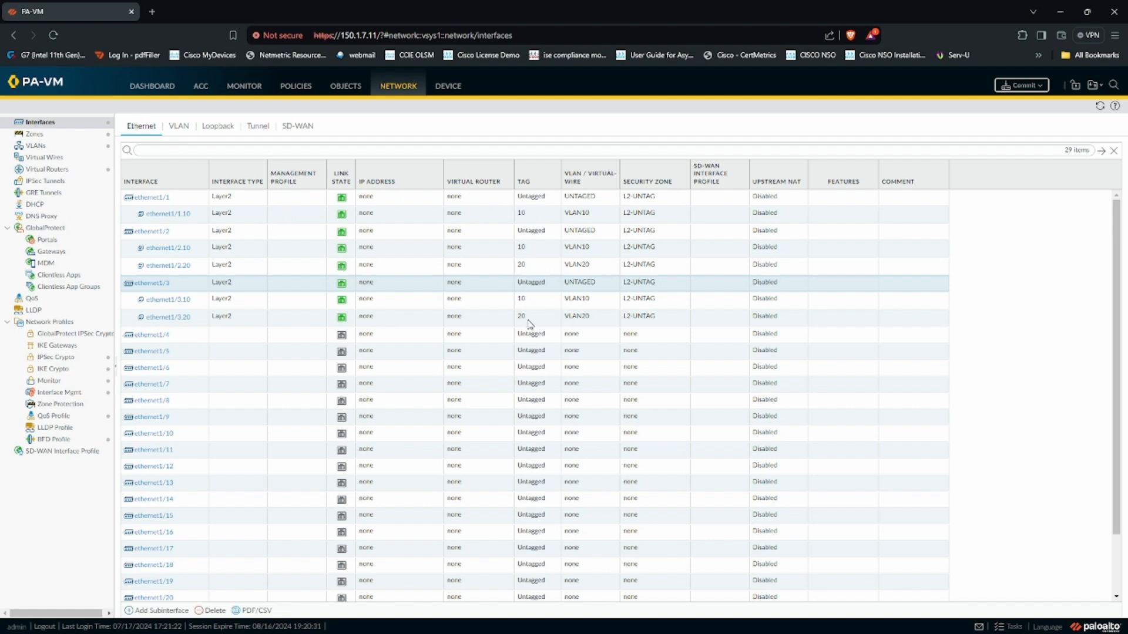
# - Commit the PAN-OS configuration changes
pyautogui.click(1022, 86)
pyautogui.click(667, 479)
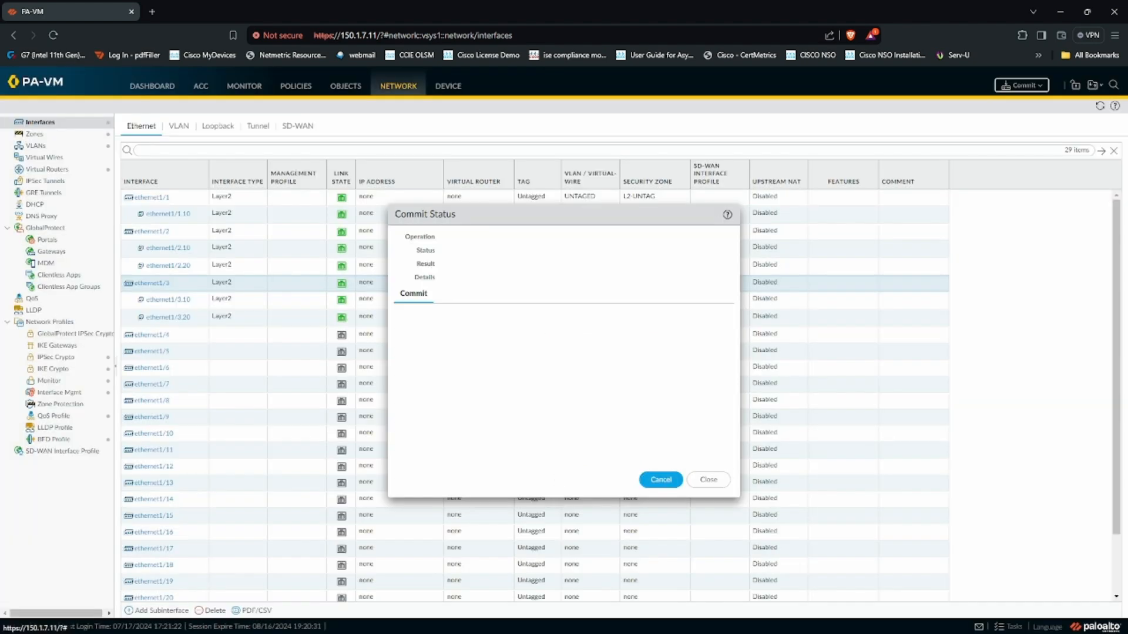
pyautogui.hotkey('alt', 'Tab')
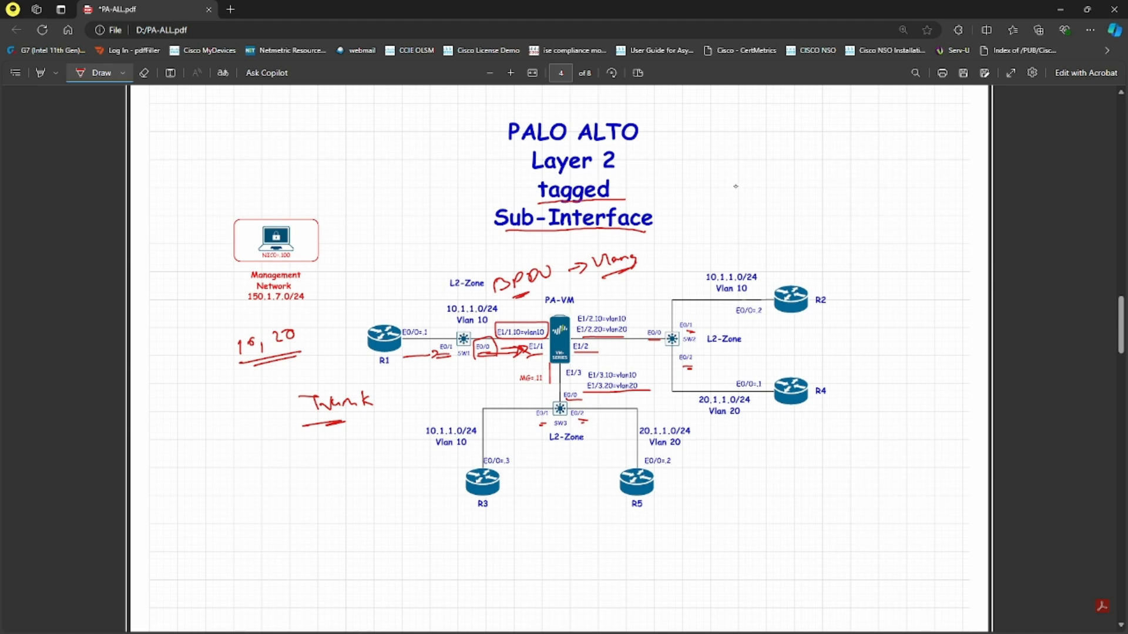
# - Handwrite 'e1/1 → L2-untagged' in red beside the diagram title
pyautogui.moveTo(716, 146); pyautogui.dragTo(726, 148)
pyautogui.moveTo(736, 139)
pyautogui.mouseDown()
pyautogui.moveTo(736, 159)
pyautogui.moveTo(801, 141)
pyautogui.moveTo(956, 134)
pyautogui.moveTo(969, 119)
pyautogui.mouseUp()
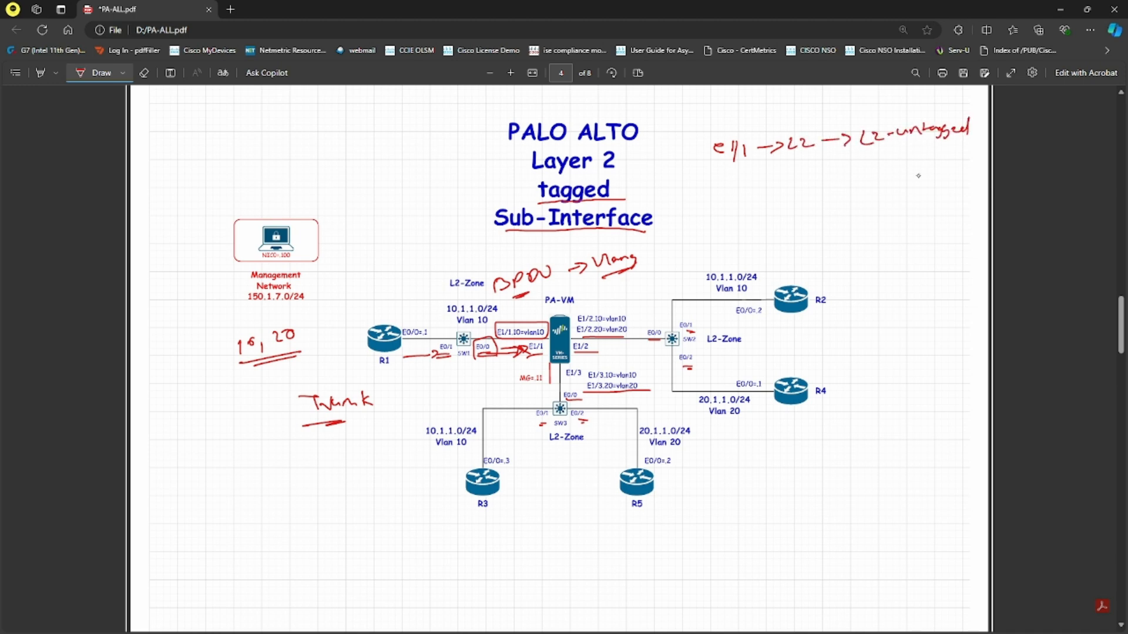
pyautogui.moveTo(856, 153); pyautogui.dragTo(986, 136)
pyautogui.moveTo(874, 163); pyautogui.dragTo(940, 159)
pyautogui.moveTo(942, 158); pyautogui.dragTo(950, 149)
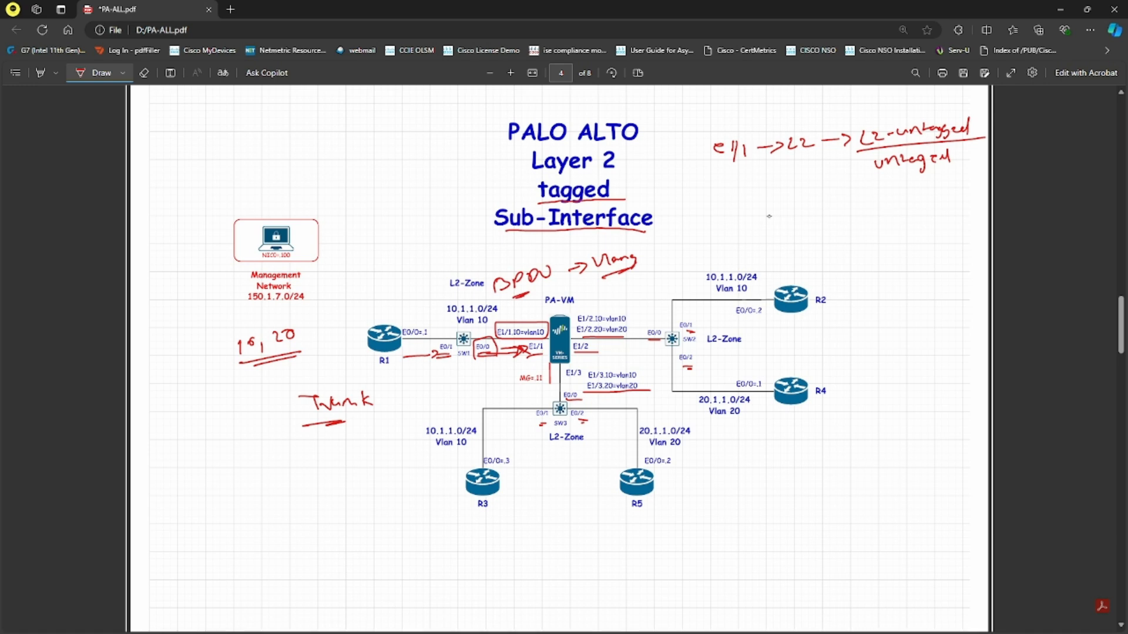
# - Write the '1/1.10 → L2-' note on the line below
pyautogui.moveTo(742, 185)
pyautogui.mouseDown()
pyautogui.moveTo(741, 202)
pyautogui.moveTo(863, 194)
pyautogui.mouseUp()
pyautogui.moveTo(858, 187); pyautogui.dragTo(859, 198)
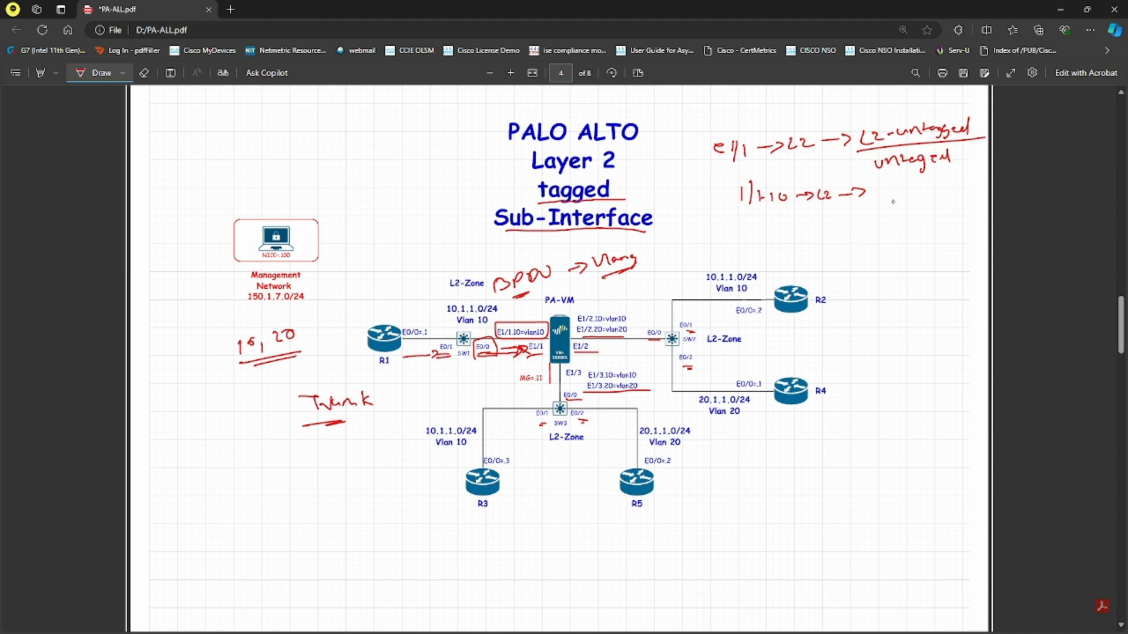
pyautogui.moveTo(874, 186); pyautogui.dragTo(879, 198)
pyautogui.moveTo(883, 187); pyautogui.dragTo(900, 196)
pyautogui.moveTo(895, 192)
pyautogui.mouseDown()
pyautogui.moveTo(921, 187)
pyautogui.moveTo(931, 200)
pyautogui.moveTo(891, 216)
pyautogui.moveTo(938, 213)
pyautogui.mouseUp()
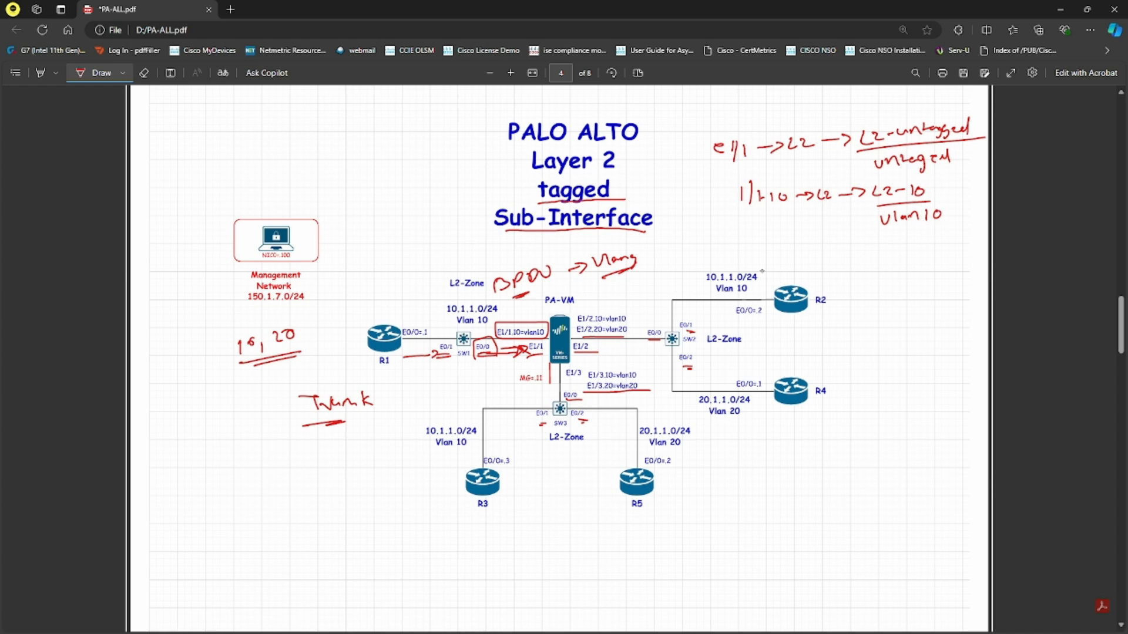
# - Write the '2/1.10 → L2-10' and '2/1.20 → L2 /20' lines underneath
pyautogui.moveTo(761, 231)
pyautogui.mouseDown()
pyautogui.moveTo(756, 243)
pyautogui.moveTo(788, 245)
pyautogui.mouseUp()
pyautogui.click(782, 241)
pyautogui.moveTo(798, 236); pyautogui.dragTo(761, 267)
pyautogui.moveTo(766, 251)
pyautogui.mouseDown()
pyautogui.moveTo(768, 268)
pyautogui.moveTo(798, 259)
pyautogui.mouseUp()
pyautogui.click(784, 265)
pyautogui.moveTo(811, 240); pyautogui.dragTo(839, 240)
pyautogui.moveTo(840, 233)
pyautogui.mouseDown()
pyautogui.moveTo(856, 243)
pyautogui.moveTo(896, 229)
pyautogui.moveTo(891, 240)
pyautogui.mouseUp()
pyautogui.moveTo(894, 230); pyautogui.dragTo(911, 234)
pyautogui.moveTo(917, 228); pyautogui.dragTo(917, 238)
pyautogui.moveTo(927, 228)
pyautogui.mouseDown()
pyautogui.moveTo(940, 242)
pyautogui.moveTo(958, 234)
pyautogui.mouseUp()
pyautogui.moveTo(817, 266); pyautogui.dragTo(841, 266)
pyautogui.moveTo(847, 256); pyautogui.dragTo(869, 267)
pyautogui.moveTo(872, 263)
pyautogui.mouseDown()
pyautogui.moveTo(921, 257)
pyautogui.moveTo(905, 268)
pyautogui.moveTo(930, 274)
pyautogui.mouseUp()
pyautogui.moveTo(937, 263)
pyautogui.mouseDown()
pyautogui.moveTo(947, 273)
pyautogui.moveTo(954, 263)
pyautogui.mouseUp()
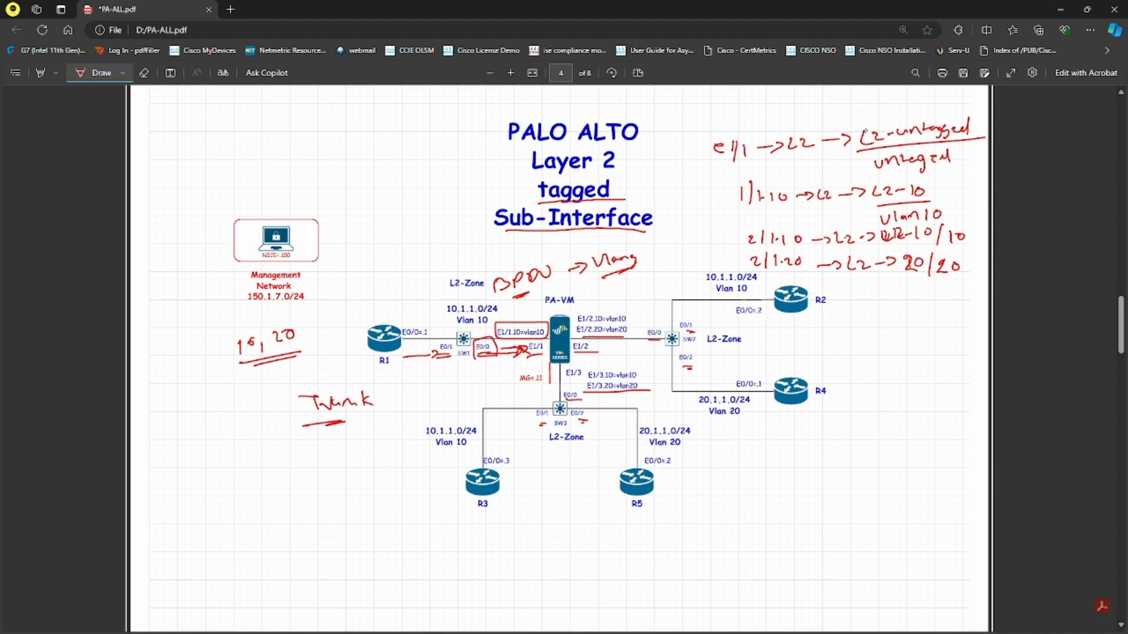
# - Box the 'untagged' and 'vlan10' notes, add pointing arrows, and label 'entry'
pyautogui.moveTo(859, 121)
pyautogui.mouseDown()
pyautogui.moveTo(859, 151)
pyautogui.moveTo(975, 113)
pyautogui.moveTo(984, 140)
pyautogui.mouseUp()
pyautogui.moveTo(875, 171)
pyautogui.mouseDown()
pyautogui.moveTo(946, 174)
pyautogui.moveTo(961, 143)
pyautogui.moveTo(875, 174)
pyautogui.moveTo(850, 164)
pyautogui.mouseUp()
pyautogui.moveTo(860, 157); pyautogui.dragTo(861, 170)
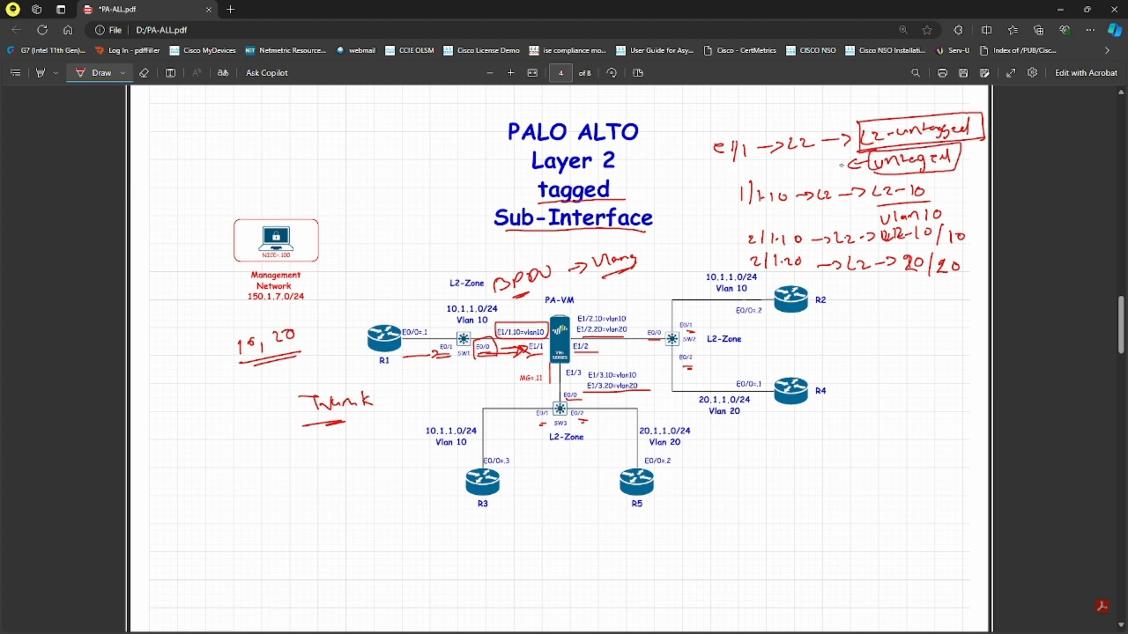
pyautogui.moveTo(772, 167)
pyautogui.mouseDown()
pyautogui.moveTo(809, 160)
pyautogui.moveTo(817, 174)
pyautogui.mouseUp()
pyautogui.moveTo(789, 155); pyautogui.dragTo(807, 153)
pyautogui.moveTo(887, 225)
pyautogui.mouseDown()
pyautogui.moveTo(946, 216)
pyautogui.moveTo(911, 206)
pyautogui.moveTo(859, 220)
pyautogui.mouseUp()
pyautogui.moveTo(867, 214)
pyautogui.mouseDown()
pyautogui.moveTo(868, 226)
pyautogui.moveTo(822, 223)
pyautogui.moveTo(837, 221)
pyautogui.mouseUp()
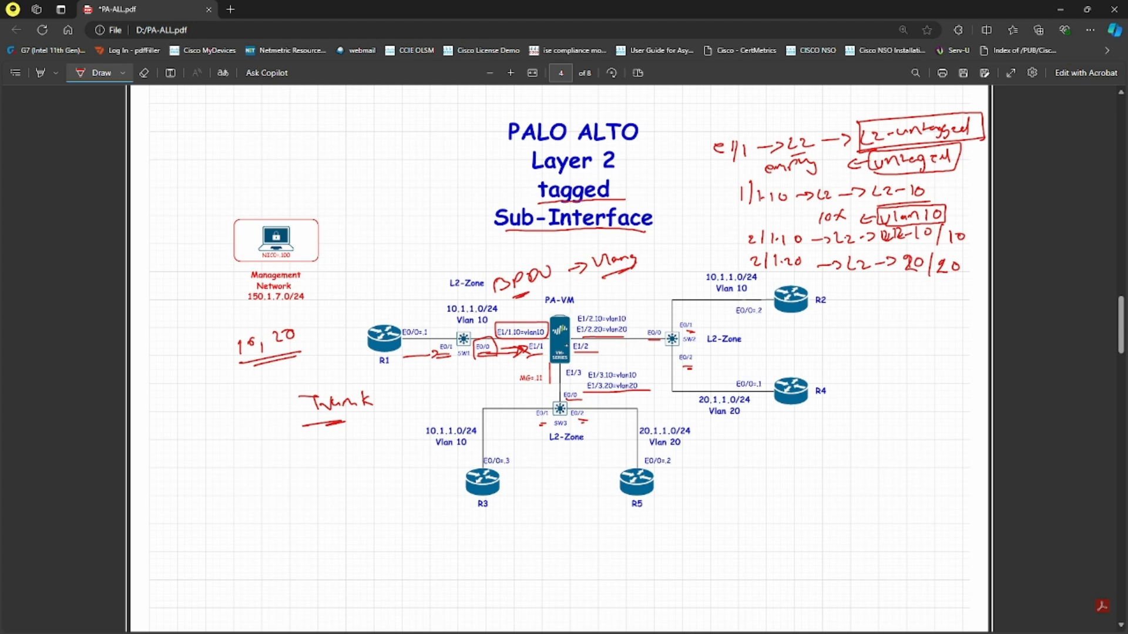
# - Write '1/1 → untagged → X' at the page's top left
pyautogui.moveTo(185, 119); pyautogui.dragTo(192, 141)
pyautogui.moveTo(204, 120)
pyautogui.mouseDown()
pyautogui.moveTo(206, 142)
pyautogui.moveTo(252, 124)
pyautogui.mouseUp()
pyautogui.moveTo(248, 117)
pyautogui.mouseDown()
pyautogui.moveTo(259, 125)
pyautogui.moveTo(247, 133)
pyautogui.mouseUp()
pyautogui.moveTo(273, 120)
pyautogui.mouseDown()
pyautogui.moveTo(322, 122)
pyautogui.moveTo(320, 135)
pyautogui.moveTo(351, 117)
pyautogui.moveTo(403, 125)
pyautogui.mouseUp()
pyautogui.moveTo(401, 112); pyautogui.dragTo(385, 126)
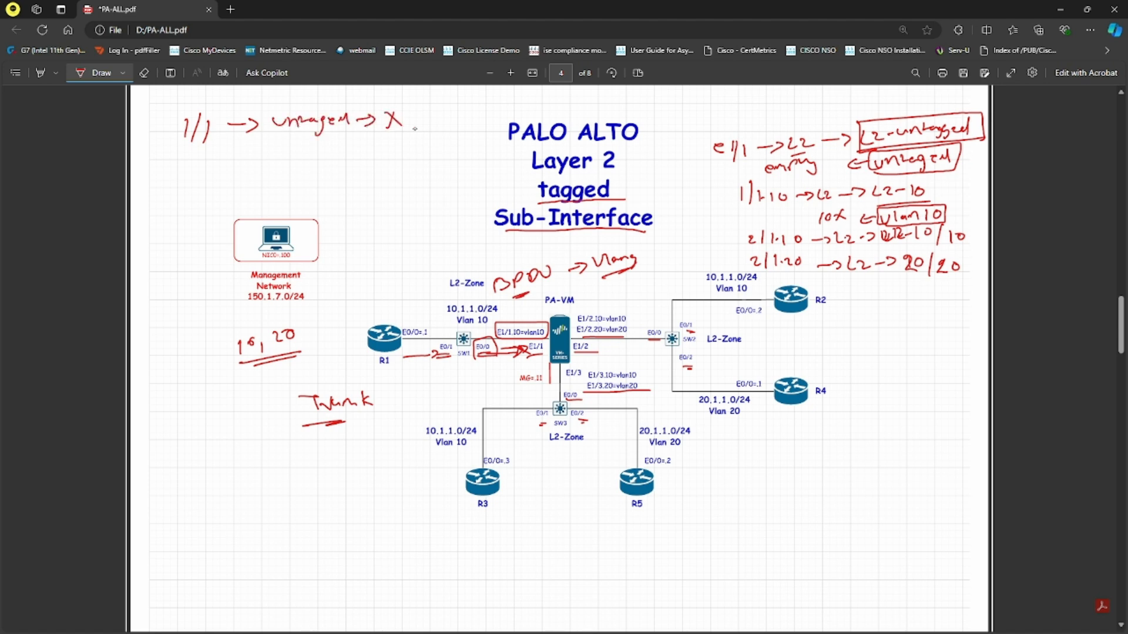
# - Write '1/1.10 → 10 → Vlan10 → X empty', box Vlan10, and loop an arrow back to 1/1.10
pyautogui.moveTo(191, 158)
pyautogui.mouseDown()
pyautogui.moveTo(210, 176)
pyautogui.moveTo(323, 168)
pyautogui.moveTo(295, 182)
pyautogui.mouseUp()
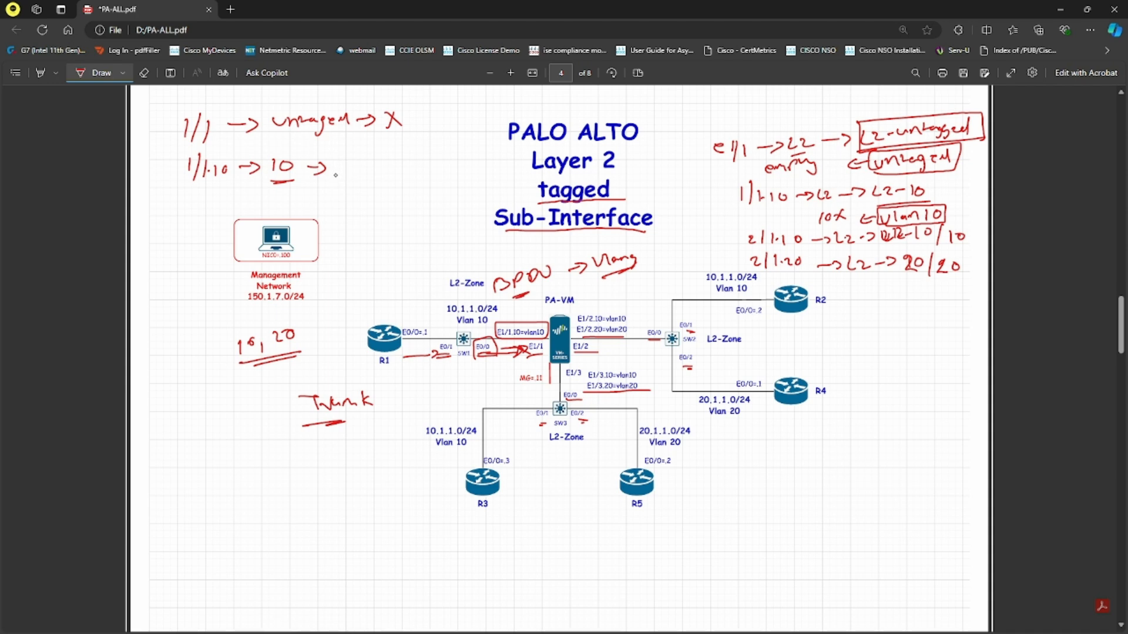
pyautogui.moveTo(337, 162)
pyautogui.mouseDown()
pyautogui.moveTo(389, 162)
pyautogui.moveTo(350, 194)
pyautogui.moveTo(439, 163)
pyautogui.mouseUp()
pyautogui.moveTo(432, 158)
pyautogui.mouseDown()
pyautogui.moveTo(431, 170)
pyautogui.moveTo(488, 165)
pyautogui.mouseUp()
pyautogui.moveTo(412, 116)
pyautogui.mouseDown()
pyautogui.moveTo(470, 115)
pyautogui.moveTo(470, 100)
pyautogui.mouseUp()
pyautogui.moveTo(341, 182)
pyautogui.mouseDown()
pyautogui.moveTo(397, 176)
pyautogui.moveTo(360, 147)
pyautogui.moveTo(339, 182)
pyautogui.mouseUp()
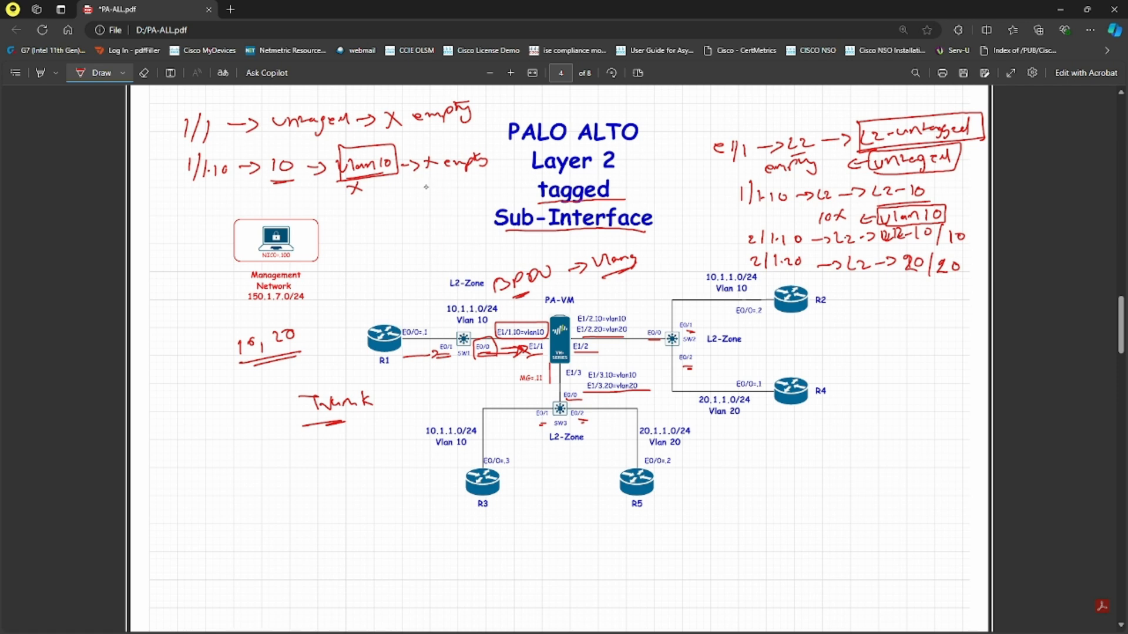
pyautogui.moveTo(353, 145)
pyautogui.mouseDown()
pyautogui.moveTo(336, 179)
pyautogui.moveTo(368, 176)
pyautogui.moveTo(338, 195)
pyautogui.moveTo(211, 185)
pyautogui.moveTo(224, 188)
pyautogui.mouseUp()
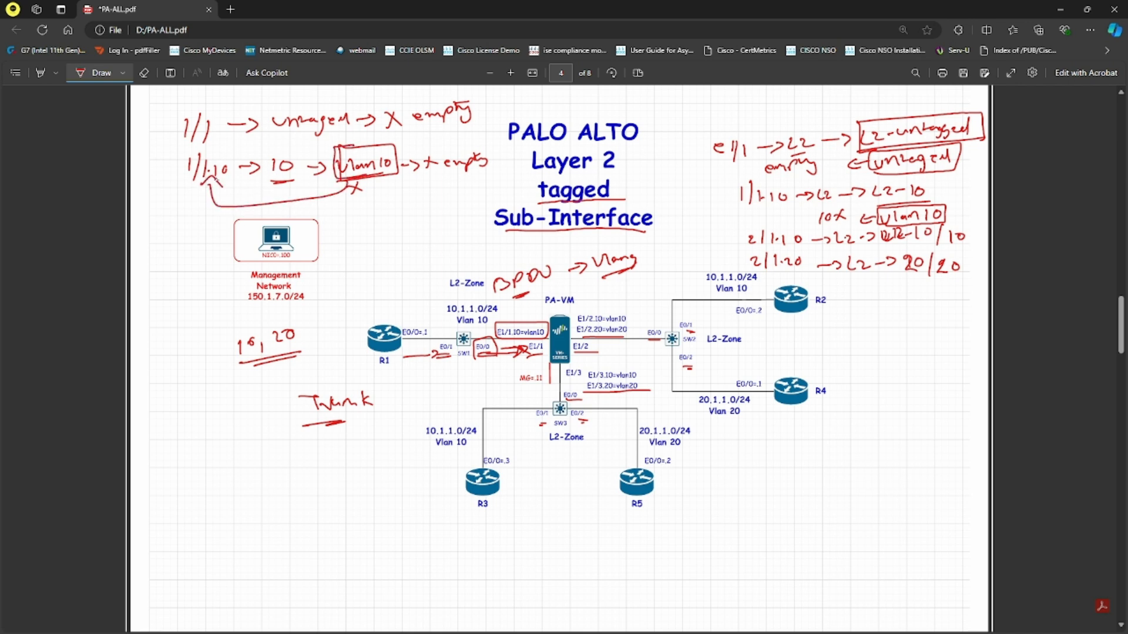
pyautogui.moveTo(216, 183)
pyautogui.mouseDown()
pyautogui.moveTo(305, 180)
pyautogui.moveTo(263, 145)
pyautogui.moveTo(265, 181)
pyautogui.moveTo(236, 142)
pyautogui.moveTo(215, 163)
pyautogui.mouseUp()
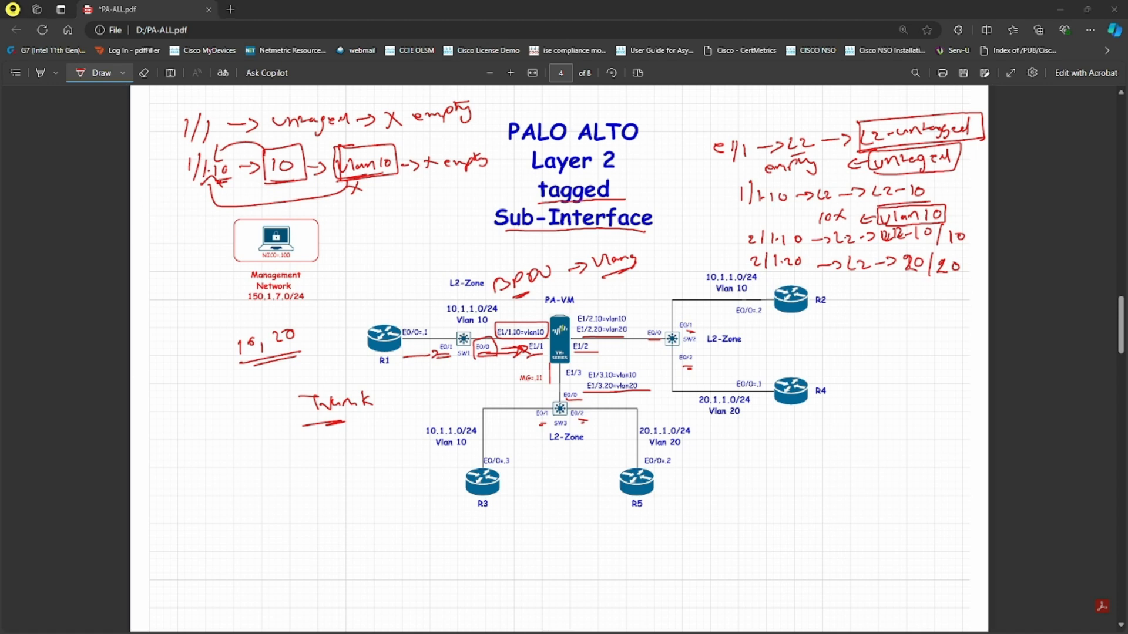
# - Check SW1's trunk status with 'do sh int trunk'
pyautogui.hotkey('alt', 'Tab')
pyautogui.hotkey('alt', 'Tab')
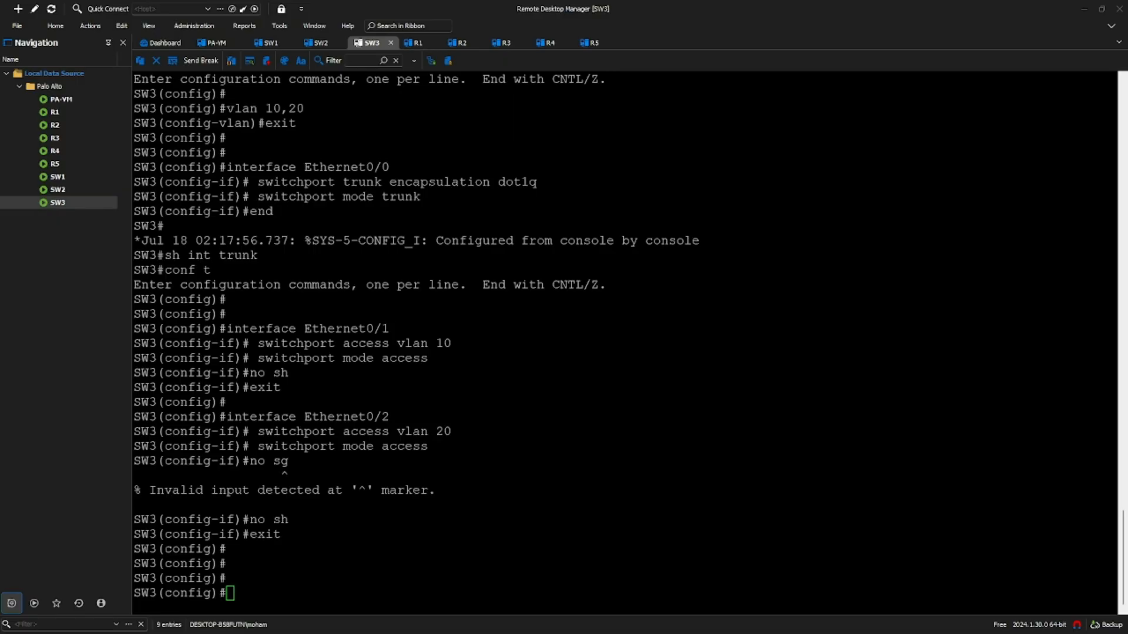
pyautogui.click(271, 43)
pyautogui.click(387, 463)
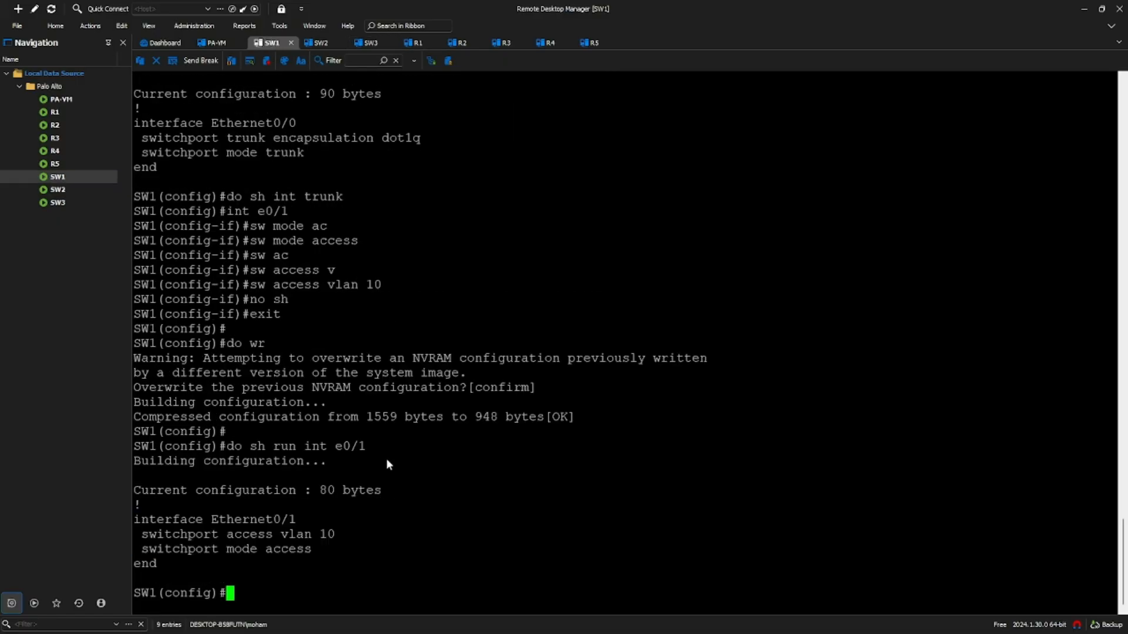
pyautogui.write('do sh int tru')
pyautogui.press('BackSpace')
pyautogui.press('BackSpace')
pyautogui.write('t')
pyautogui.press('BackSpace')
pyautogui.press('BackSpace')
pyautogui.write('ub')
pyautogui.press('BackSpace')
pyautogui.write('nk')
pyautogui.press('Return')
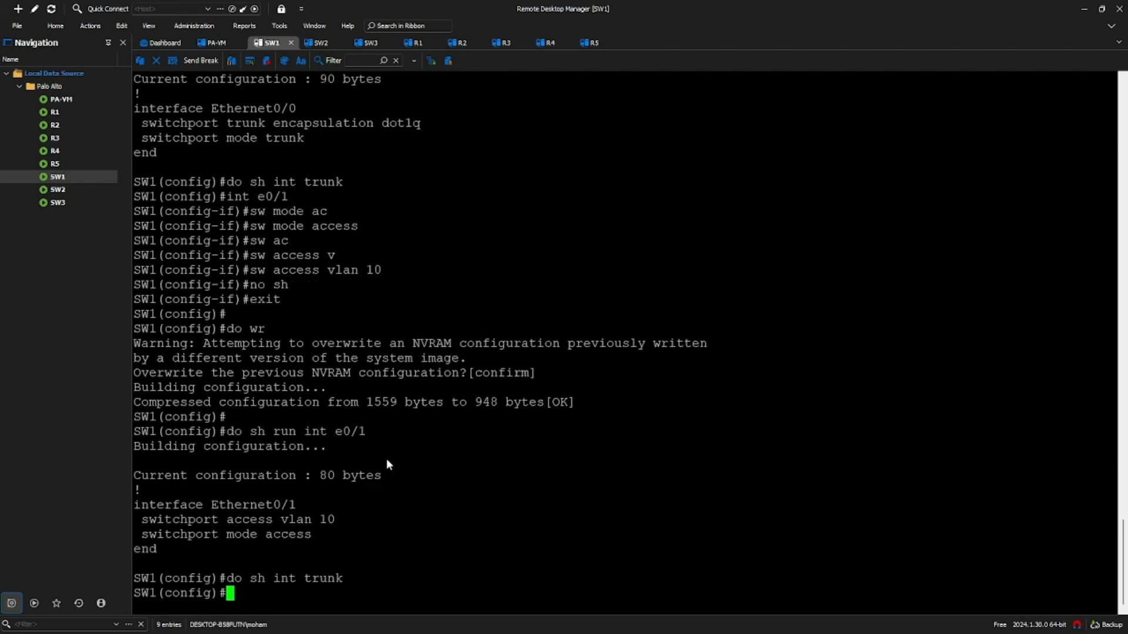
# - Show SW1's Ethernet0/0 running configuration with 'do sh run int e0/0'
pyautogui.click(317, 43)
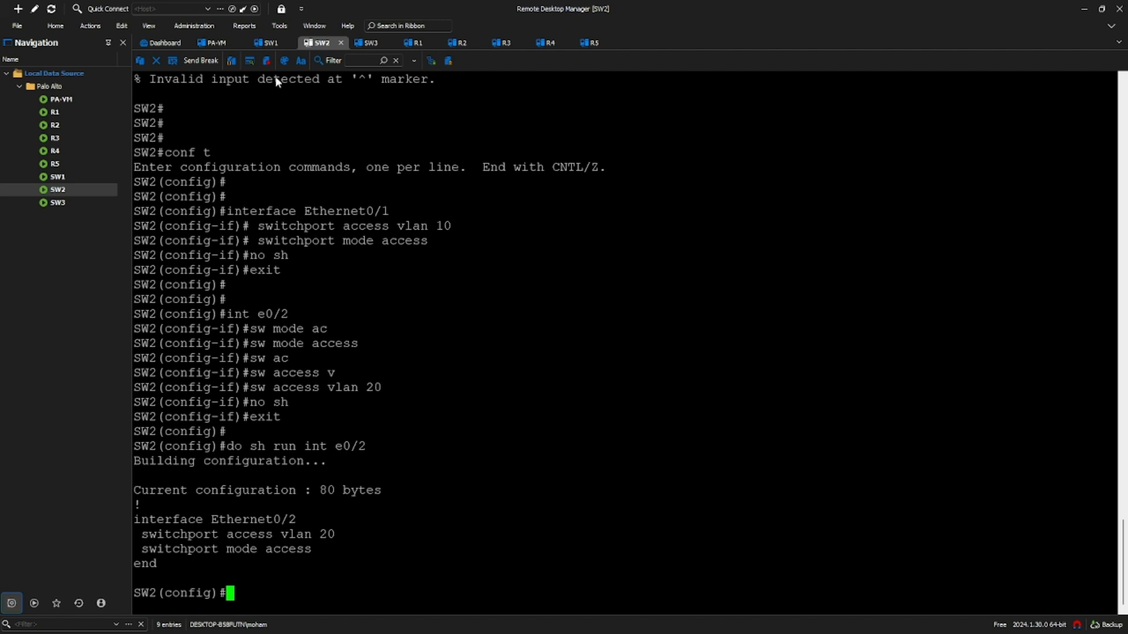
pyautogui.click(270, 43)
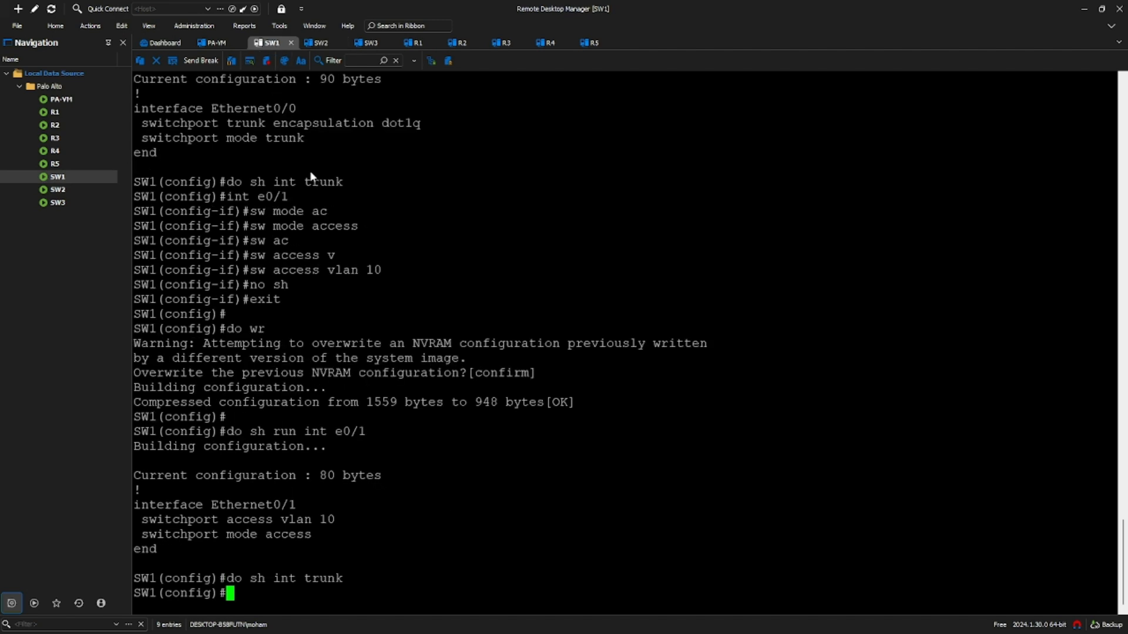
pyautogui.write('do sh run int e0/0')
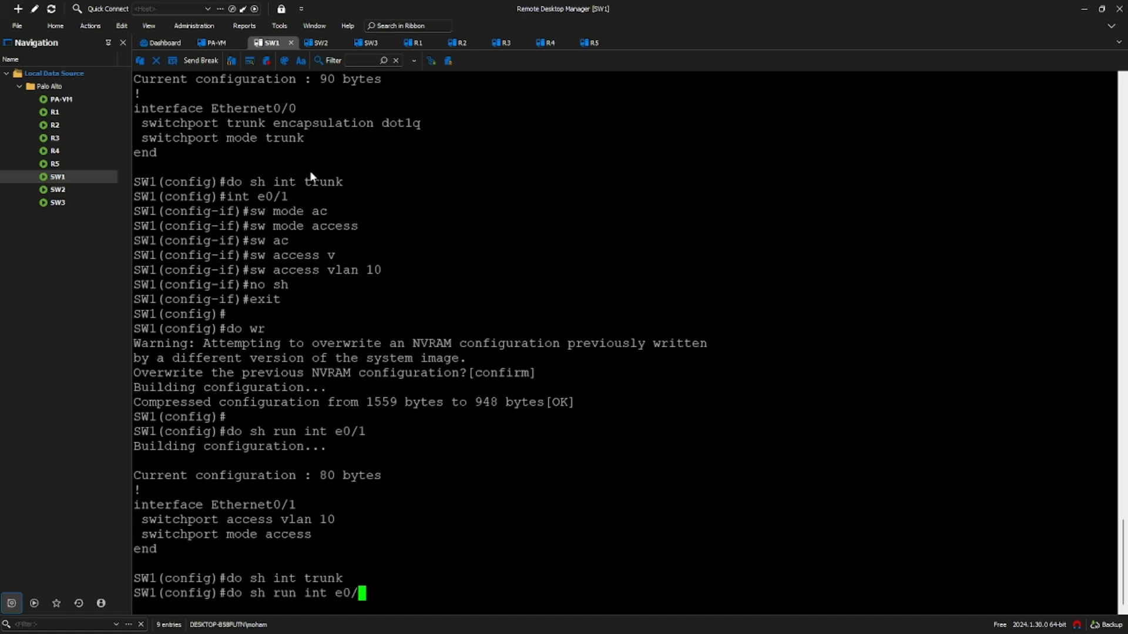
pyautogui.press('Return')
# - Bounce SW1's Ethernet0/0 with 'sh' and 'no sh', then save with 'do wr'
pyautogui.write('int e0/0')
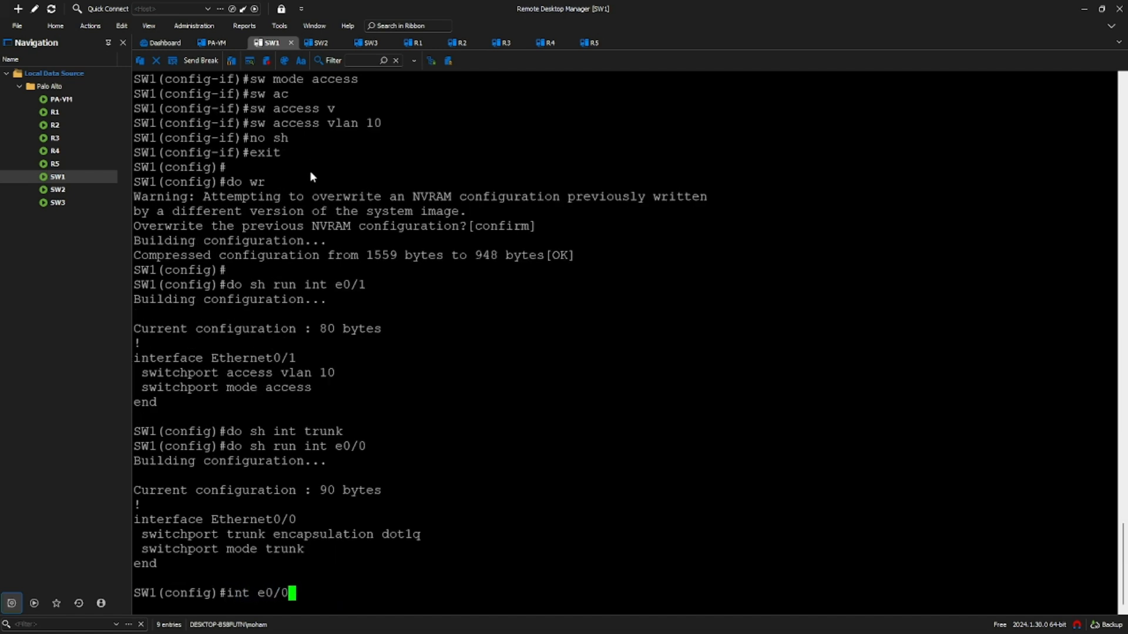
pyautogui.press('Return')
pyautogui.write('sh')
pyautogui.press('Return')
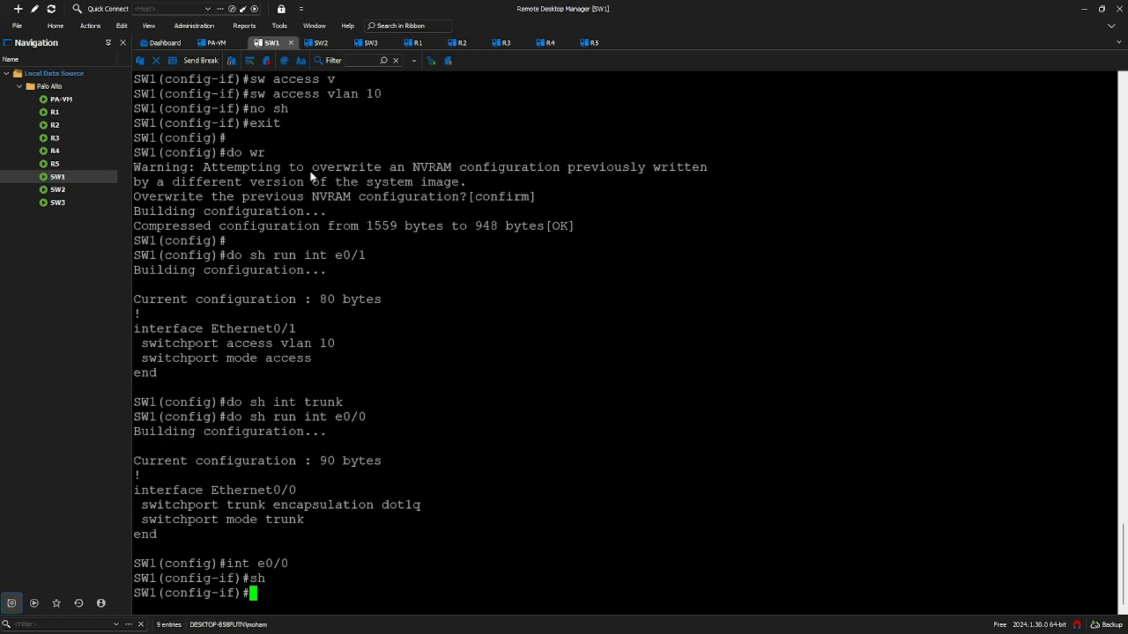
pyautogui.write('no sh')
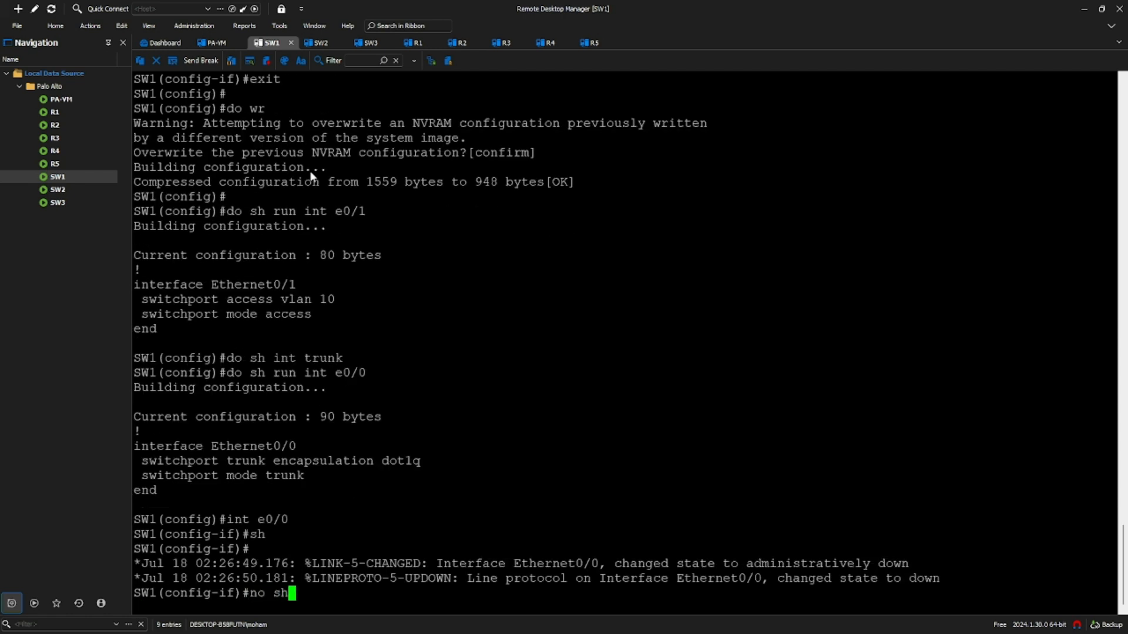
pyautogui.press('Return')
pyautogui.write('exit')
pyautogui.press('Return')
pyautogui.press('Return')
pyautogui.press('Return')
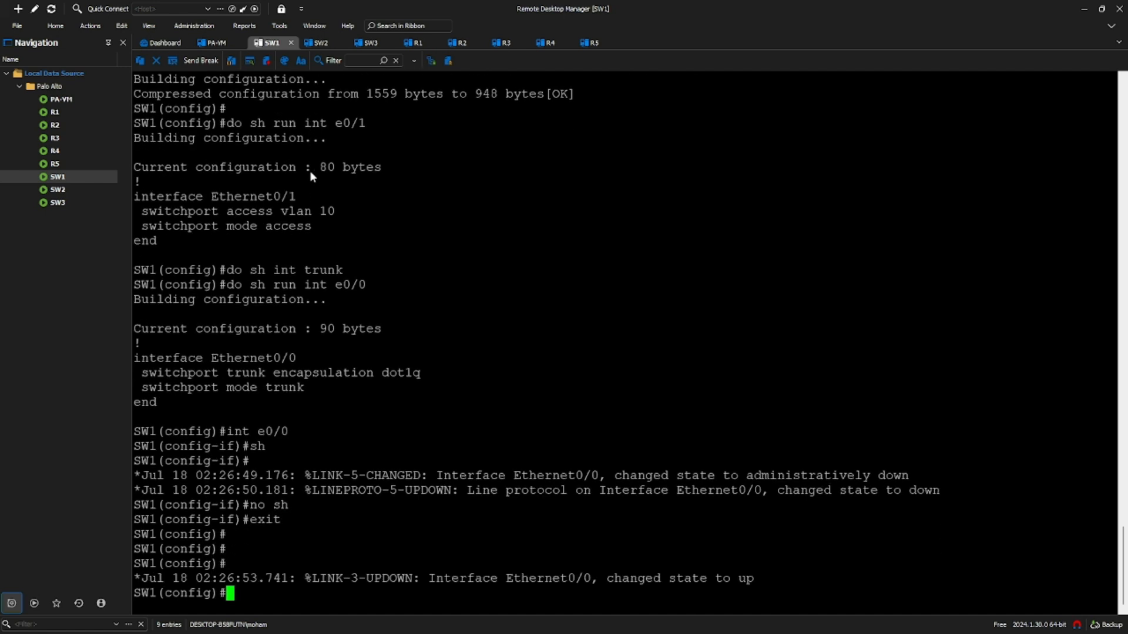
pyautogui.write('do wr')
pyautogui.press('Return')
pyautogui.press('Return')
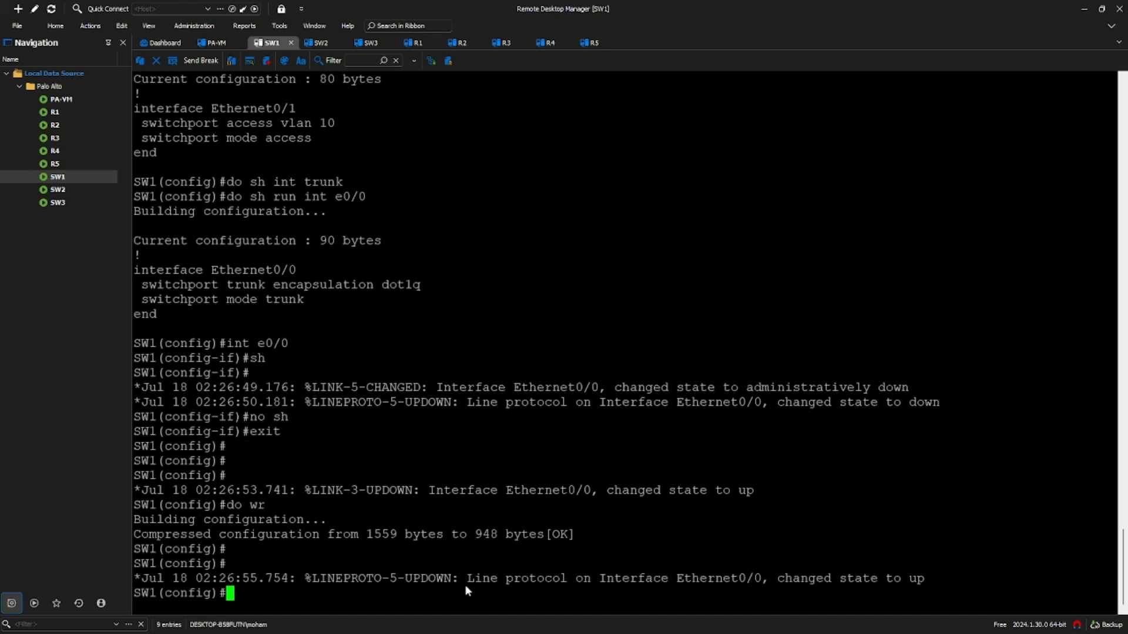
# - Verify SW1's Ethernet0/0 now trunks with VLANs 1,10,20 active
pyautogui.moveTo(381, 582); pyautogui.dragTo(517, 590)
pyautogui.click(578, 591)
pyautogui.write('do sh int trunk')
pyautogui.press('Return')
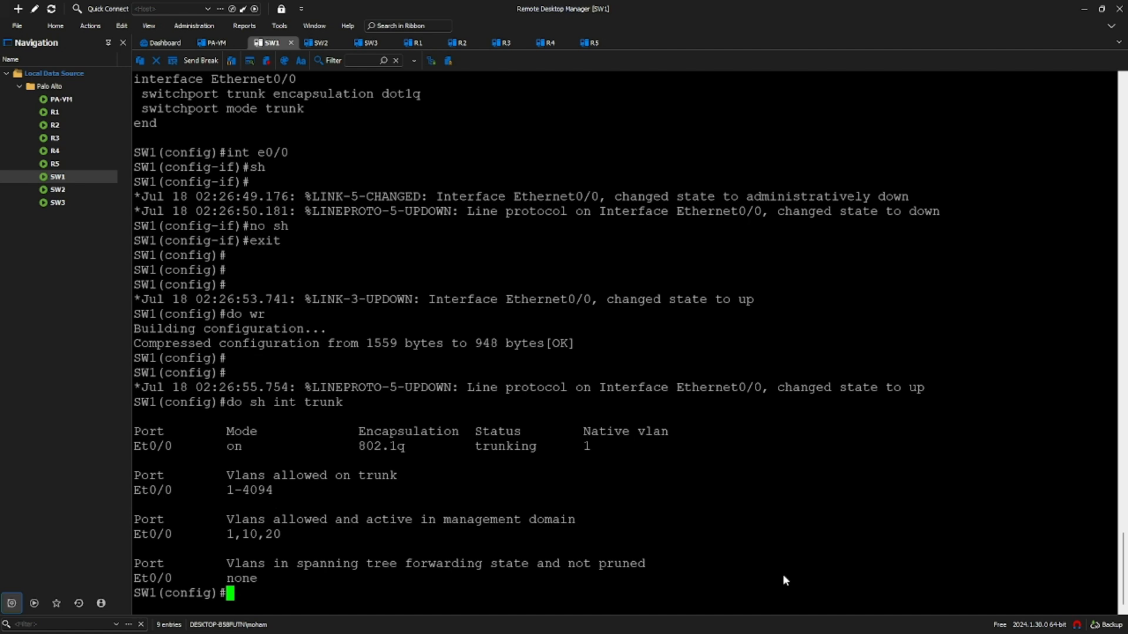
pyautogui.doubleClick(267, 492)
pyautogui.click(292, 530)
pyautogui.click(320, 42)
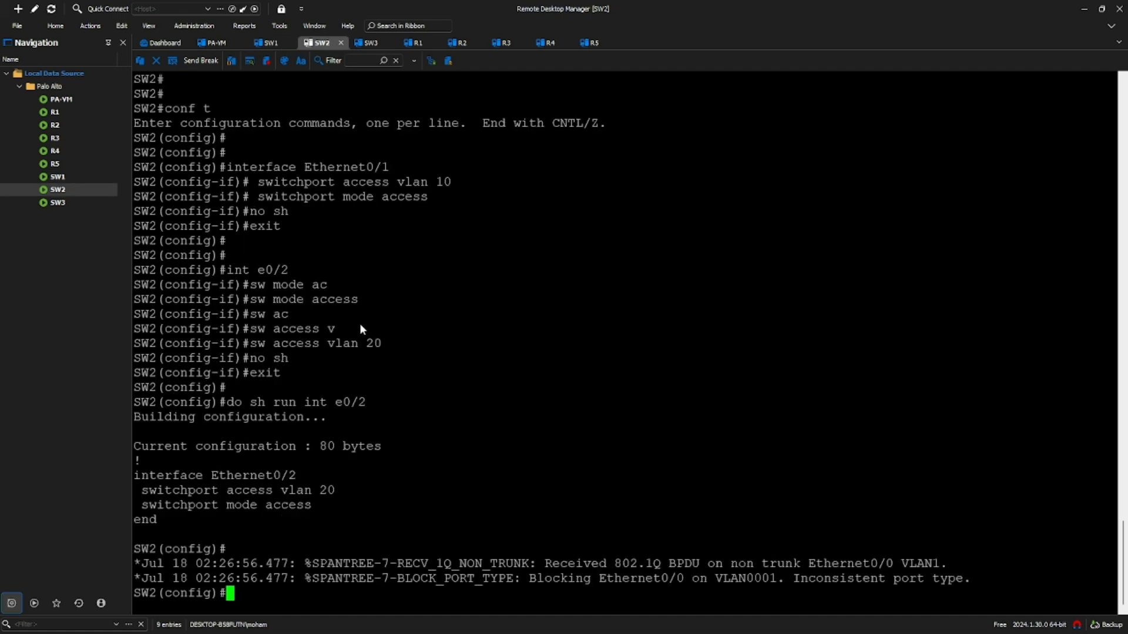
# - Check SW2's trunk status with 'do sh int trunk'
pyautogui.moveTo(534, 582); pyautogui.dragTo(654, 586)
pyautogui.click(705, 597)
pyautogui.press('Up')
pyautogui.press('BackSpace')
pyautogui.press('BackSpace')
pyautogui.press('BackSpace')
pyautogui.press('BackSpace')
pyautogui.press('BackSpace')
pyautogui.press('BackSpace')
pyautogui.press('BackSpace')
pyautogui.press('BackSpace')
pyautogui.press('BackSpace')
pyautogui.press('BackSpace')
pyautogui.press('BackSpace')
pyautogui.press('BackSpace')
pyautogui.press('BackSpace')
pyautogui.press('BackSpace')
pyautogui.press('BackSpace')
pyautogui.press('BackSpace')
pyautogui.press('BackSpace')
pyautogui.press('BackSpace')
pyautogui.write('do sh run')
pyautogui.press('BackSpace')
pyautogui.press('BackSpace')
pyautogui.press('BackSpace')
pyautogui.write('int trunk')
pyautogui.press('Return')
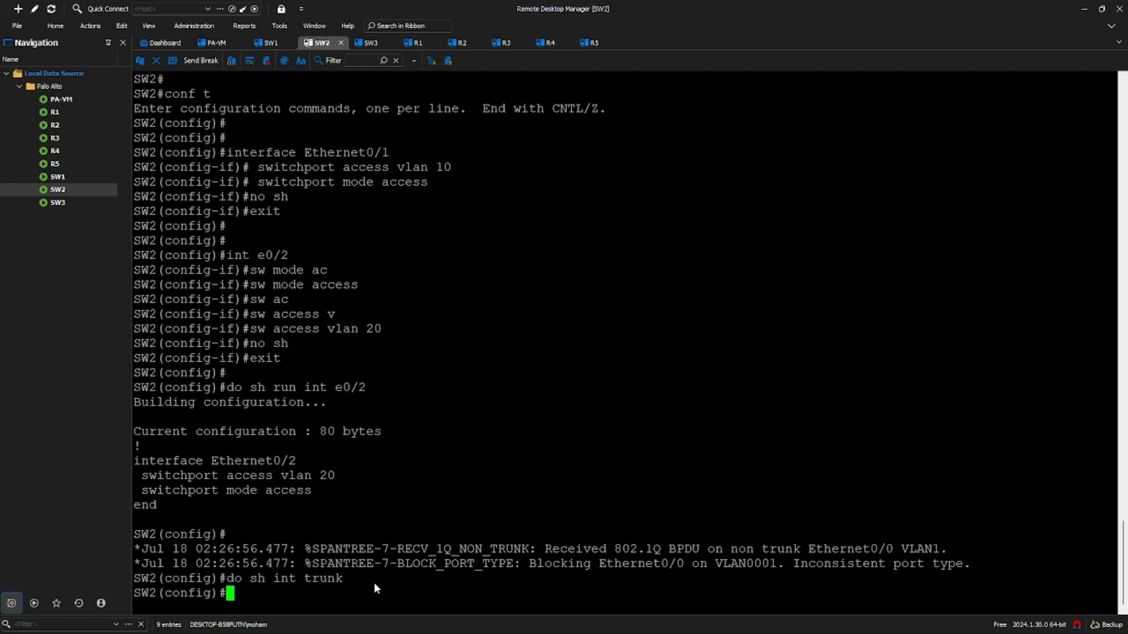
# - Shut and re-enable SW2's Ethernet0/0, then confirm VLANs 1,10,20 are trunking
pyautogui.write('int e0/0')
pyautogui.press('Return')
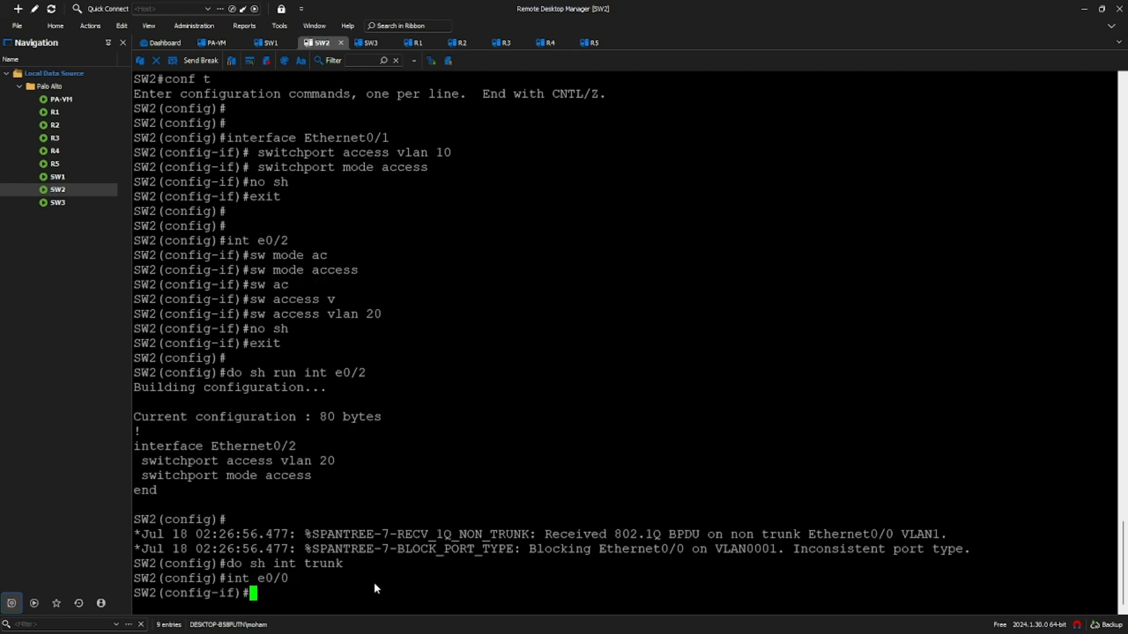
pyautogui.write('sh')
pyautogui.press('Return')
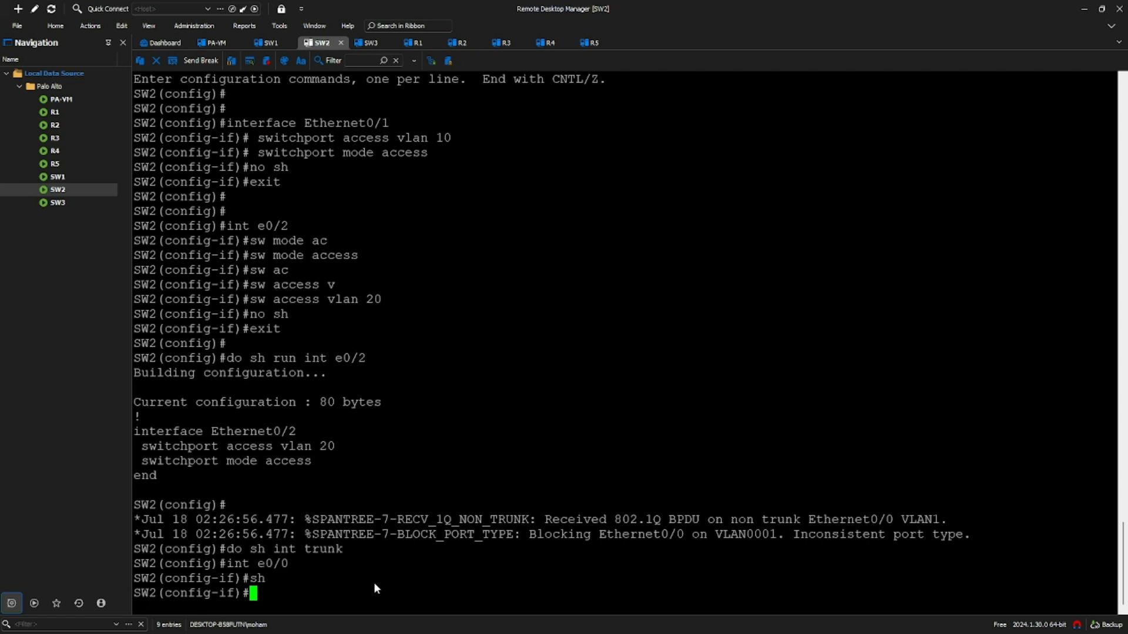
pyautogui.write('no sh')
pyautogui.press('Return')
pyautogui.write('exit')
pyautogui.press('Return')
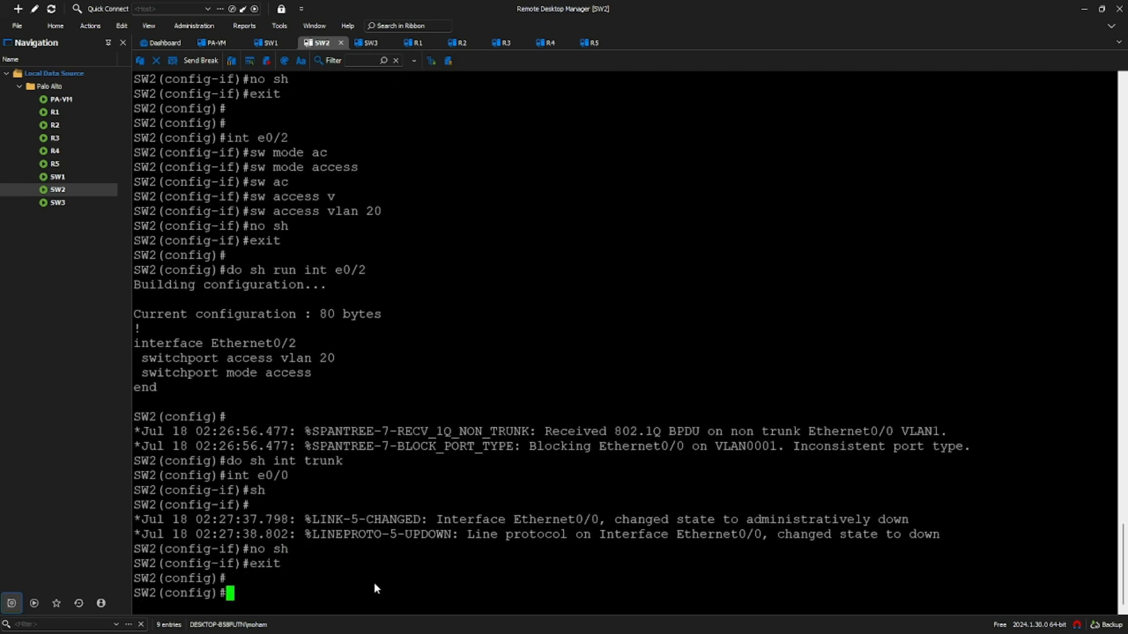
pyautogui.press('Return')
pyautogui.press('Return')
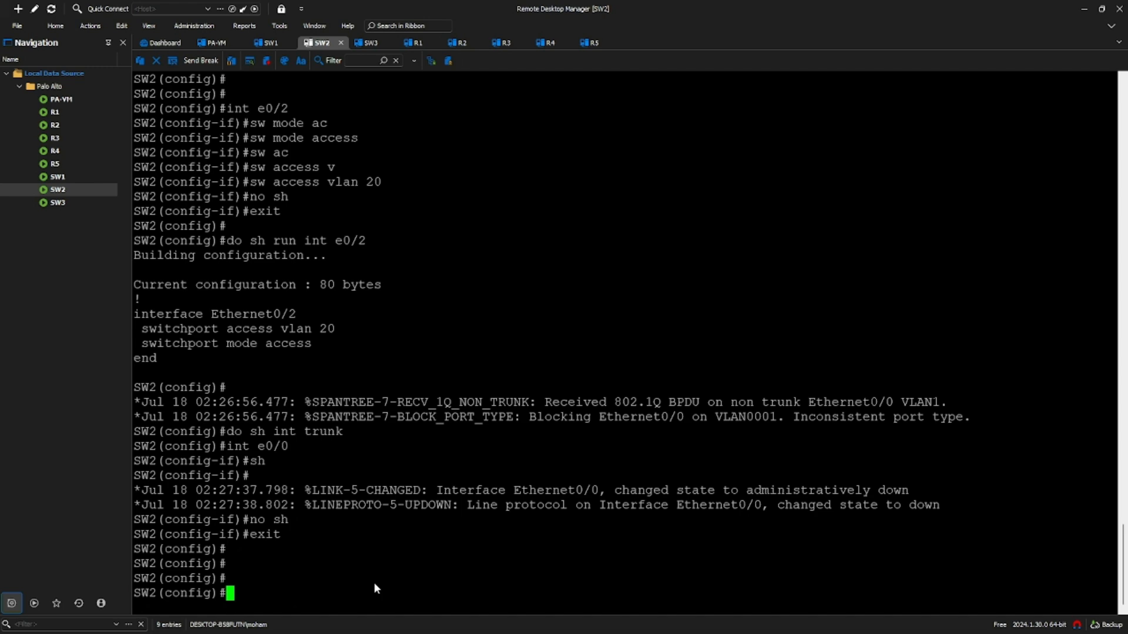
pyautogui.write('do')
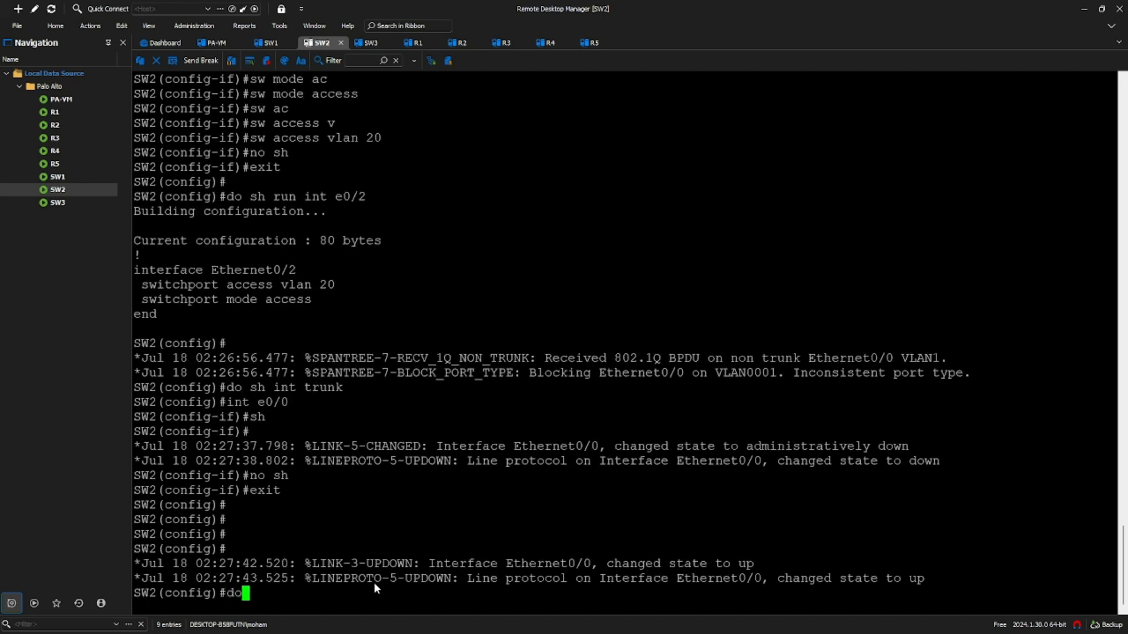
pyautogui.write(' sh int trunk')
pyautogui.press('Return')
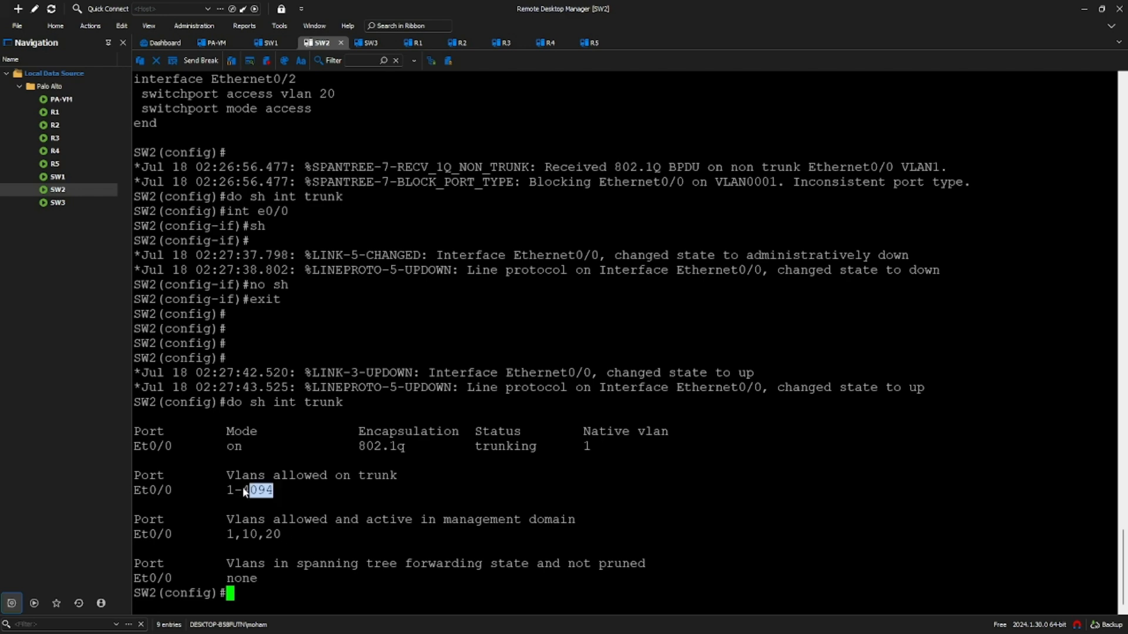
# - Shut down and re-enable Ethernet0/0 on SW3
pyautogui.click(377, 45)
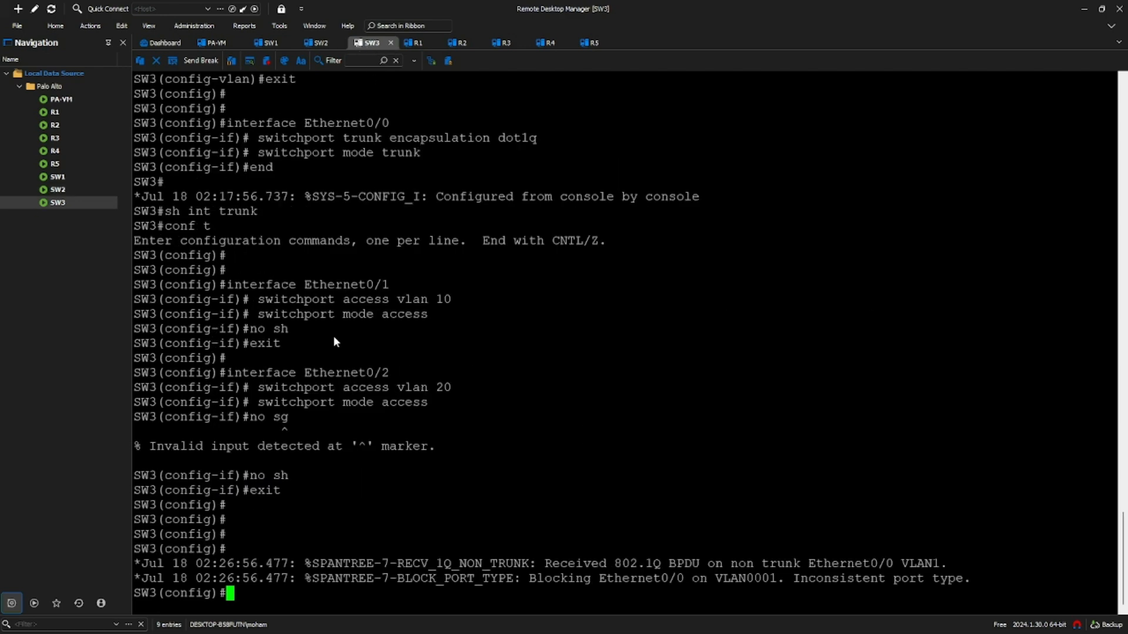
pyautogui.press('Return')
pyautogui.press('Return')
pyautogui.write('int e0/0')
pyautogui.press('Return')
pyautogui.write('sh')
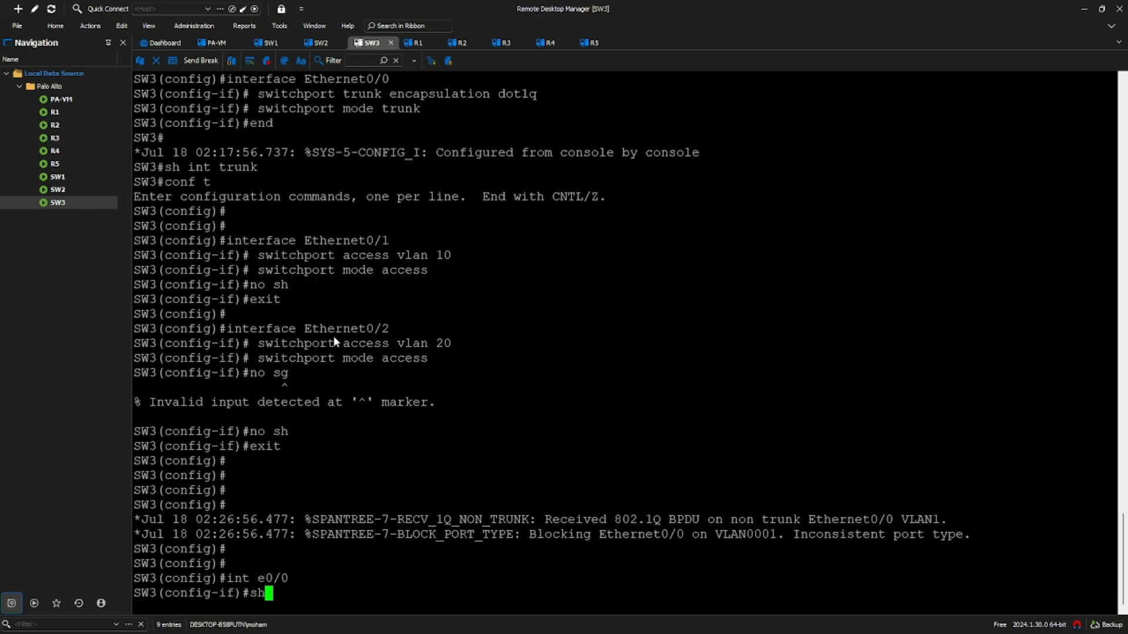
pyautogui.press('Return')
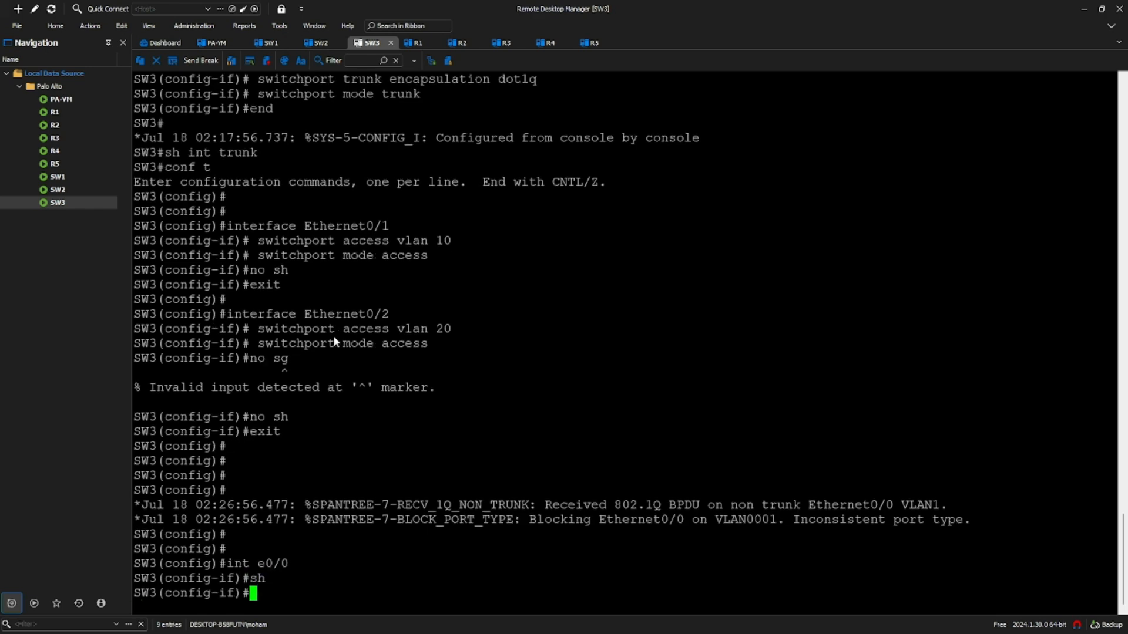
pyautogui.write('no sh')
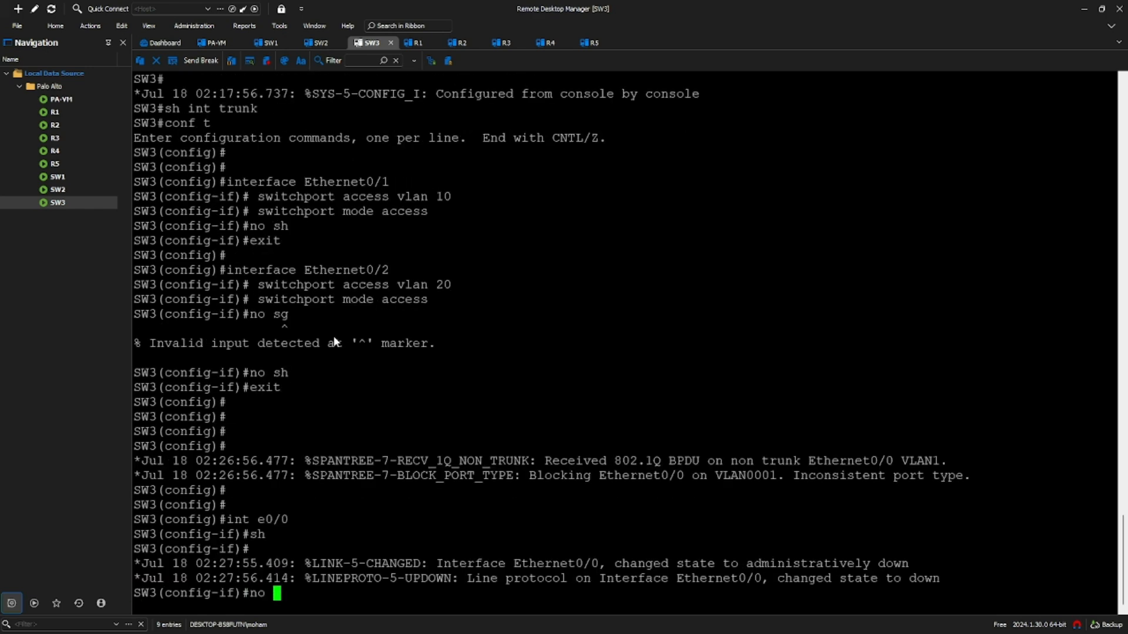
pyautogui.press('Return')
pyautogui.write('exit')
pyautogui.press('Return')
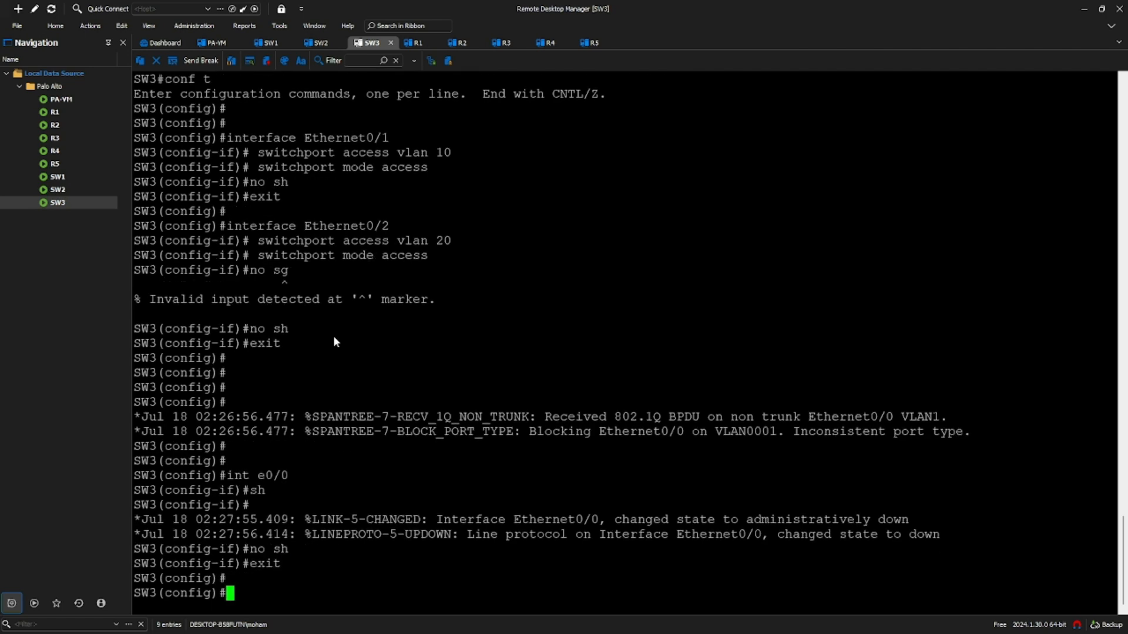
# - Confirm SW3's trunk shows VLANs 1, 10 and 20 active, then return to the diagram PDF
pyautogui.write('do')
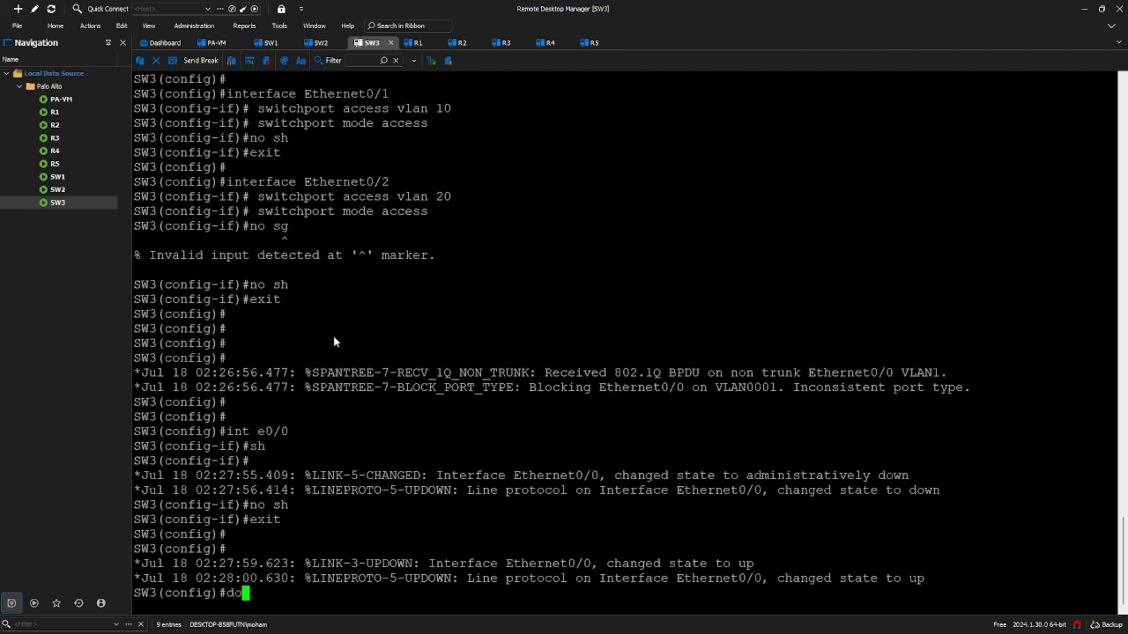
pyautogui.write(' sh int trunk')
pyautogui.press('Return')
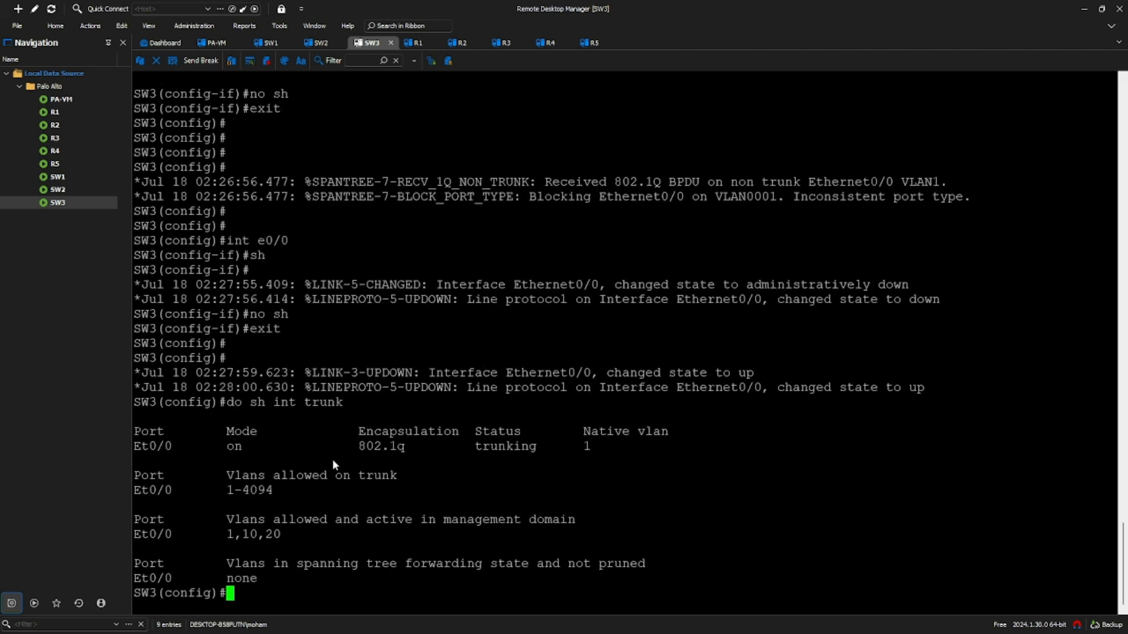
pyautogui.hotkey('alt', 'Tab')
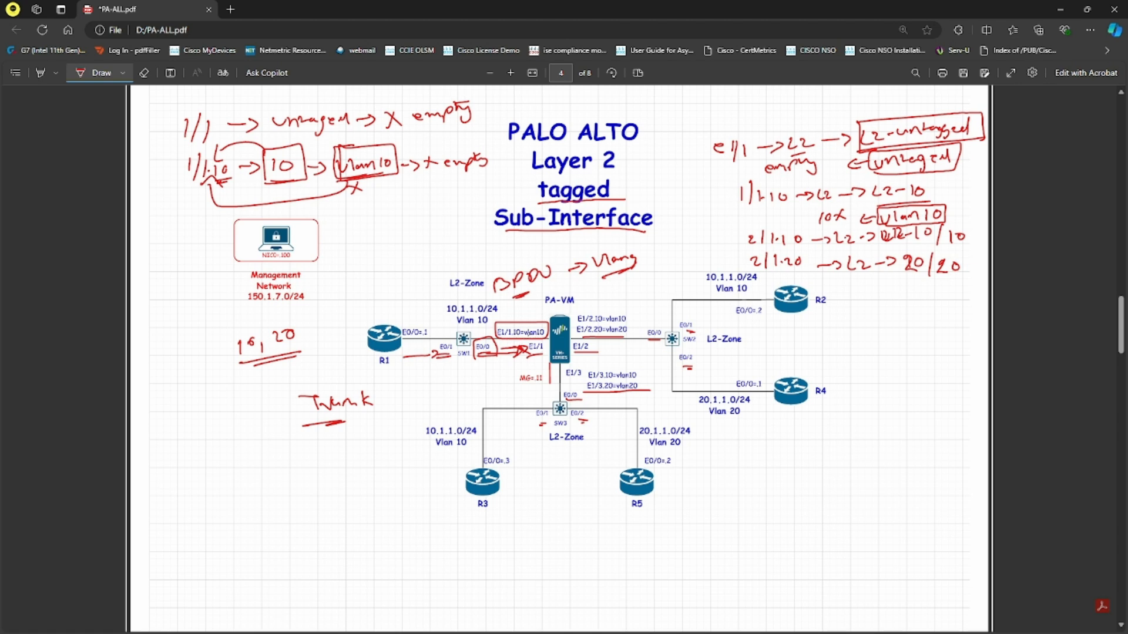
# - Tick the E1/1.10, E1/2.10/.20 and E1/3.10/.20 subinterface labels in red
pyautogui.moveTo(531, 318); pyautogui.dragTo(545, 313)
pyautogui.moveTo(630, 308); pyautogui.dragTo(650, 320)
pyautogui.moveTo(643, 373); pyautogui.dragTo(652, 372)
pyautogui.moveTo(643, 385); pyautogui.dragTo(651, 386)
# - Handwrite and circle 'L2-untagged', then add the notes 'All' and 'Intra'
pyautogui.moveTo(440, 237)
pyautogui.mouseDown()
pyautogui.moveTo(458, 253)
pyautogui.moveTo(523, 239)
pyautogui.moveTo(552, 250)
pyautogui.moveTo(571, 227)
pyautogui.mouseUp()
pyautogui.moveTo(435, 261)
pyautogui.mouseDown()
pyautogui.moveTo(585, 244)
pyautogui.moveTo(421, 218)
pyautogui.moveTo(434, 262)
pyautogui.moveTo(392, 237)
pyautogui.moveTo(407, 245)
pyautogui.mouseUp()
pyautogui.moveTo(341, 251)
pyautogui.mouseDown()
pyautogui.moveTo(350, 231)
pyautogui.moveTo(356, 249)
pyautogui.mouseUp()
pyautogui.moveTo(363, 227)
pyautogui.mouseDown()
pyautogui.moveTo(360, 245)
pyautogui.moveTo(393, 246)
pyautogui.moveTo(379, 239)
pyautogui.mouseUp()
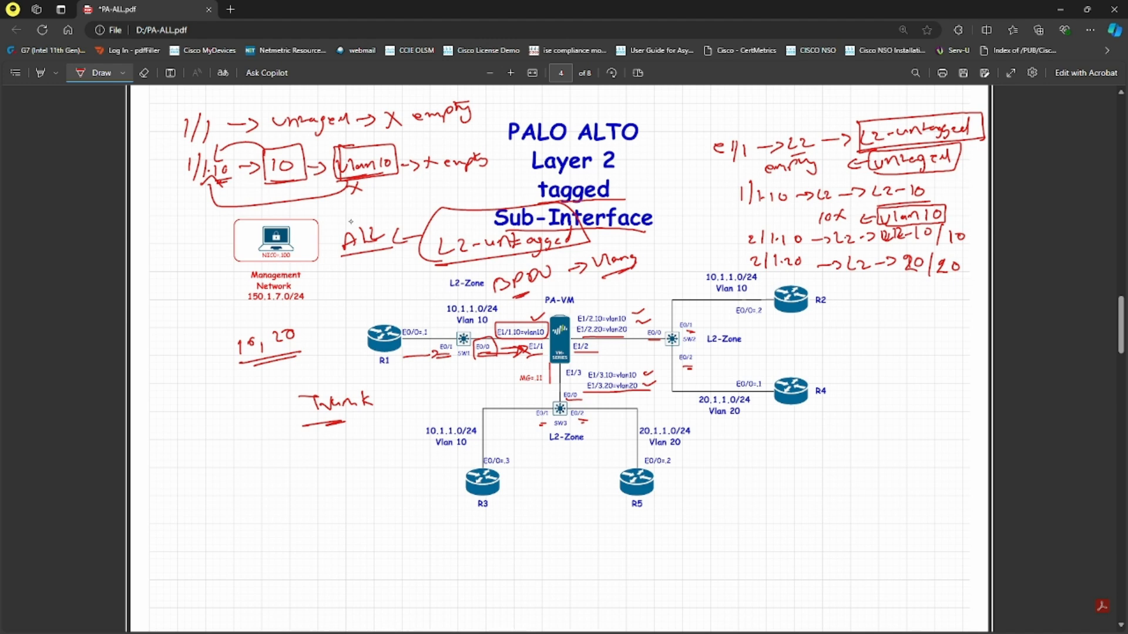
pyautogui.moveTo(339, 200)
pyautogui.mouseDown()
pyautogui.moveTo(411, 200)
pyautogui.moveTo(385, 215)
pyautogui.moveTo(410, 209)
pyautogui.mouseUp()
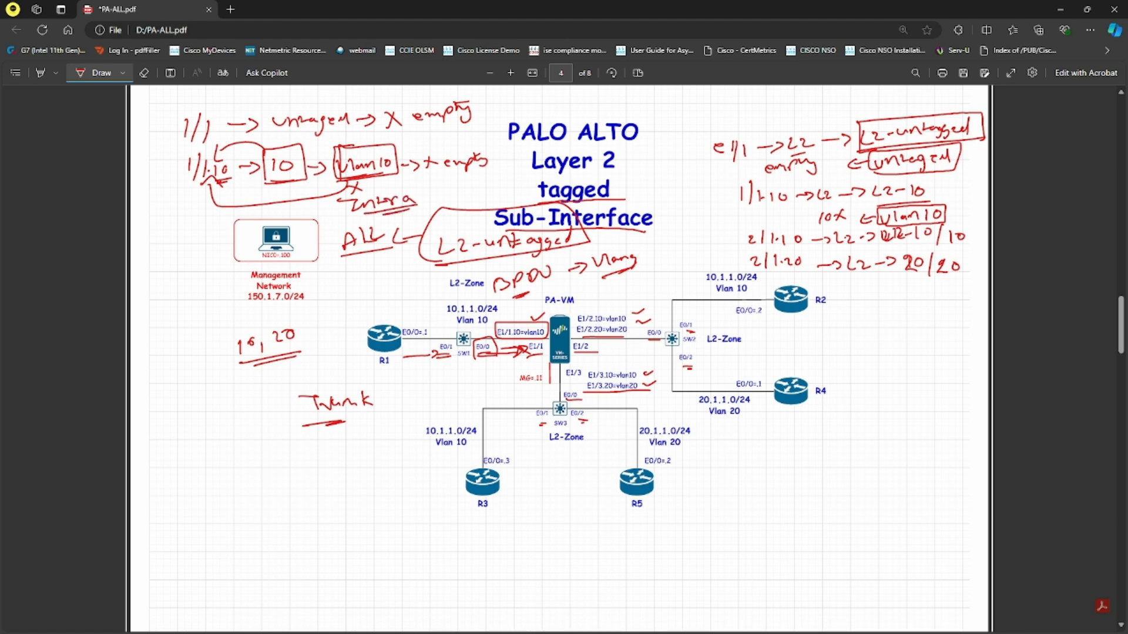
pyautogui.hotkey('alt', 'Tab')
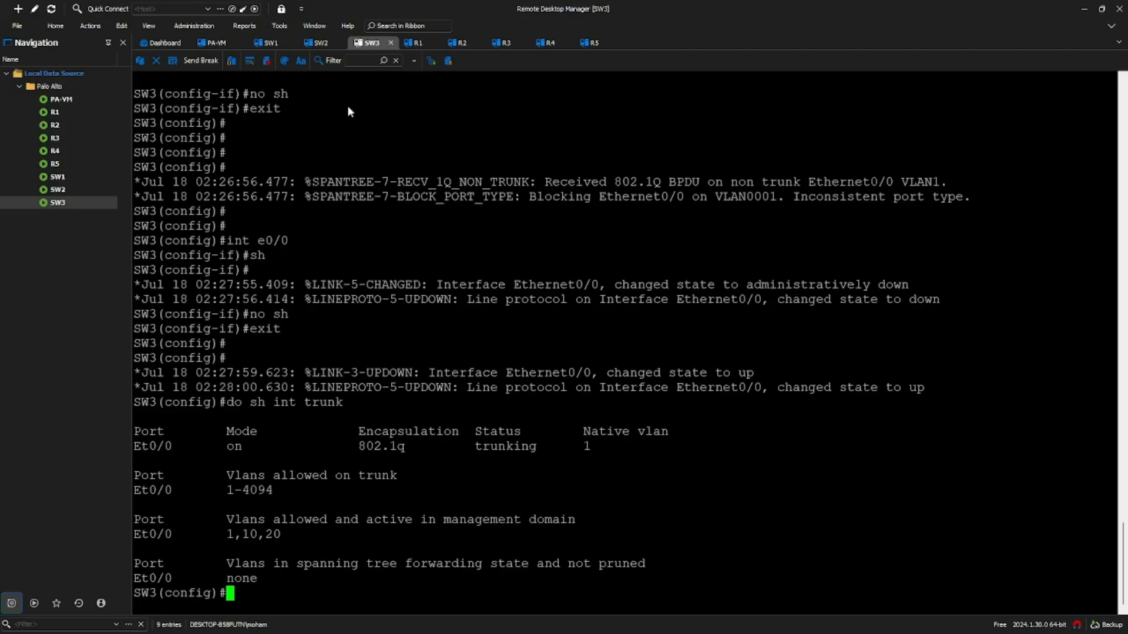
# - From R1, ping 10.1.1.2 and then 10.1.1.3
pyautogui.click(414, 42)
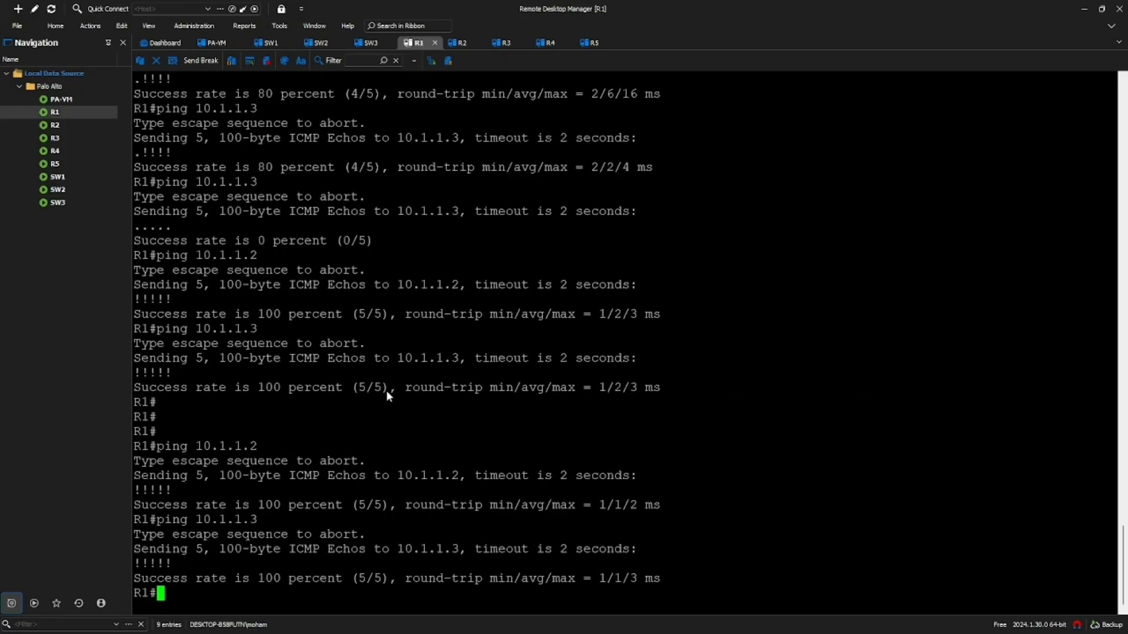
pyautogui.write('ping 10.1.1.2')
pyautogui.press('Return')
pyautogui.press('Up')
pyautogui.press('BackSpace')
pyautogui.write('3')
pyautogui.press('Return')
# - From R3, ping 10.1.1.1
pyautogui.press('Return')
pyautogui.press('Return')
pyautogui.press('Return')
pyautogui.press('Return')
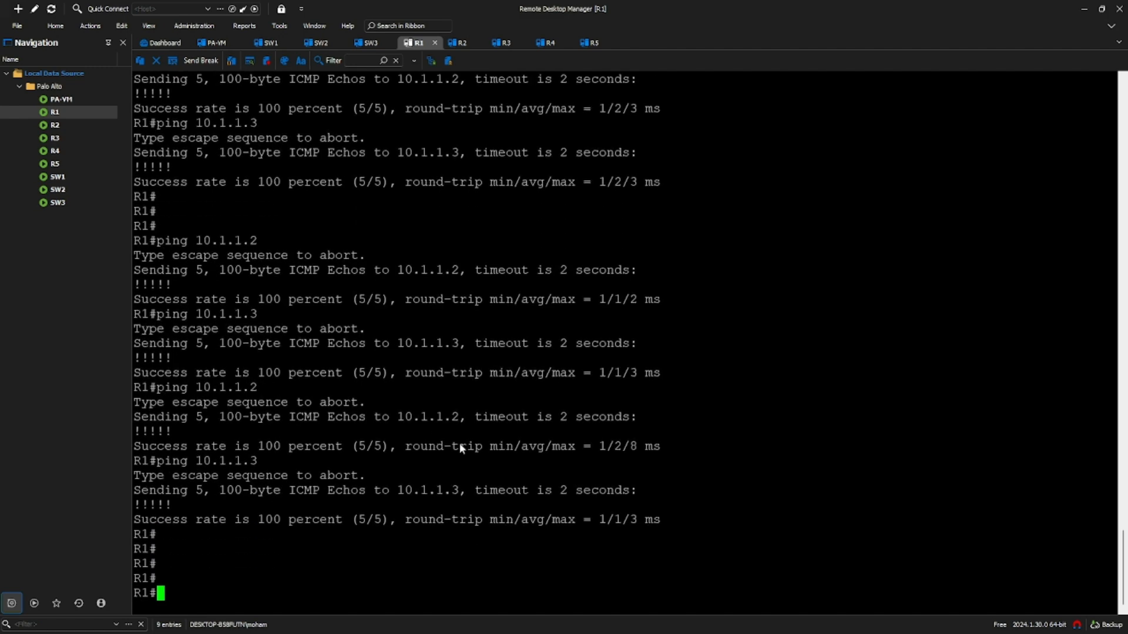
pyautogui.click(499, 42)
pyautogui.write('ping')
pyautogui.press('BackSpace')
pyautogui.press('BackSpace')
pyautogui.write('n')
pyautogui.press('BackSpace')
pyautogui.write('g 10.1.1.1')
pyautogui.press('Return')
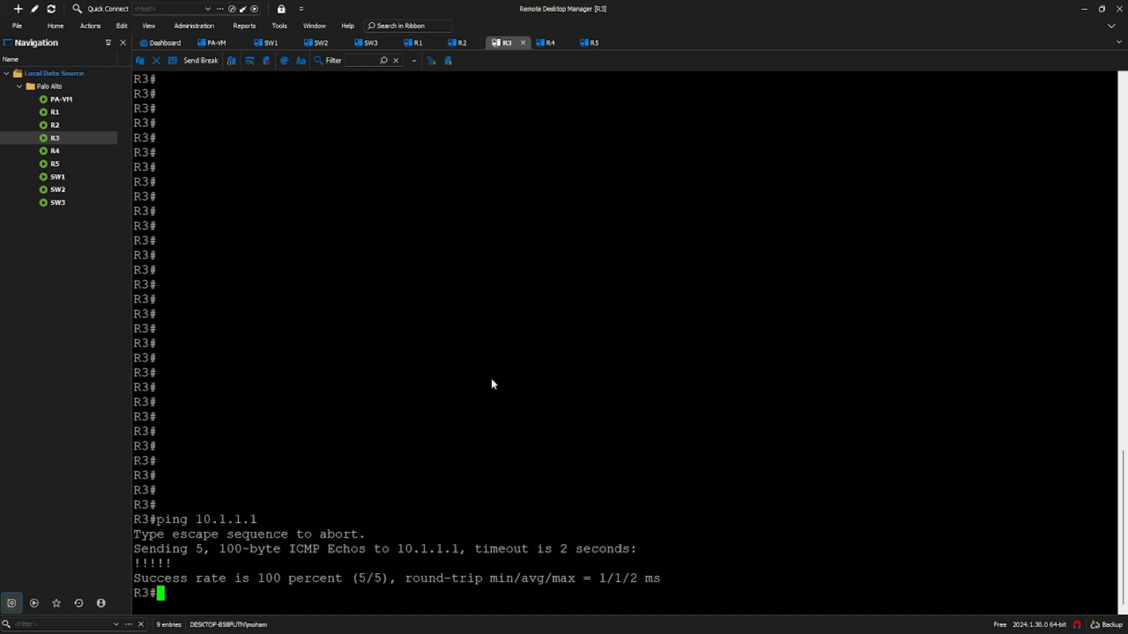
# - From R4, ping 20.1.1.2, then return to the diagram PDF
pyautogui.click(553, 47)
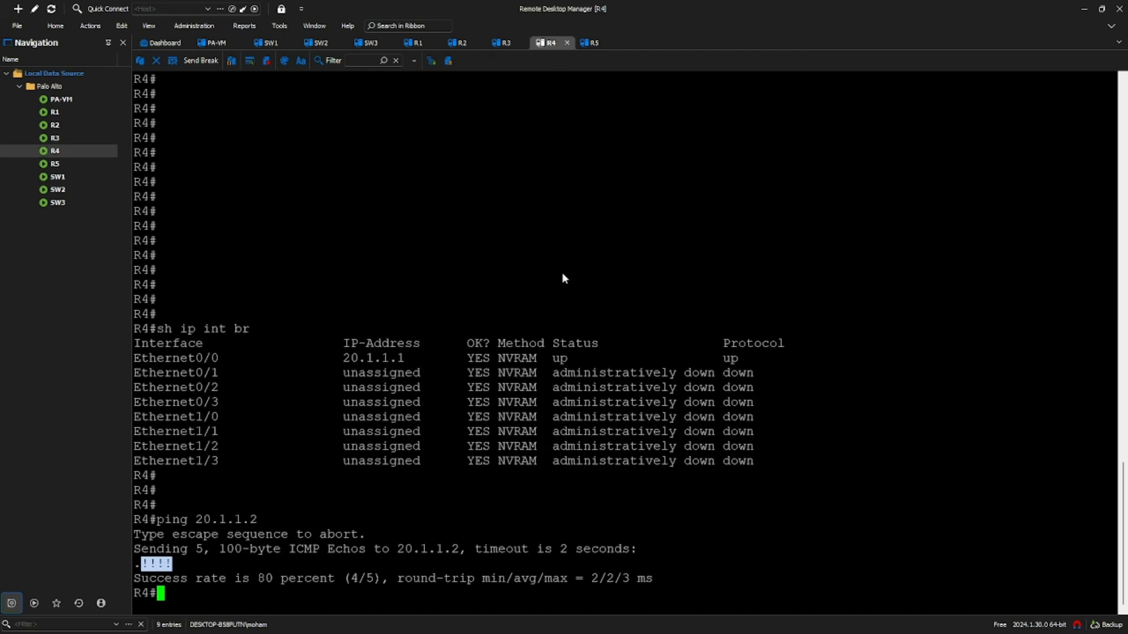
pyautogui.press('Return')
pyautogui.press('Return')
pyautogui.write('pong')
pyautogui.press('BackSpace')
pyautogui.press('BackSpace')
pyautogui.press('BackSpace')
pyautogui.press('BackSpace')
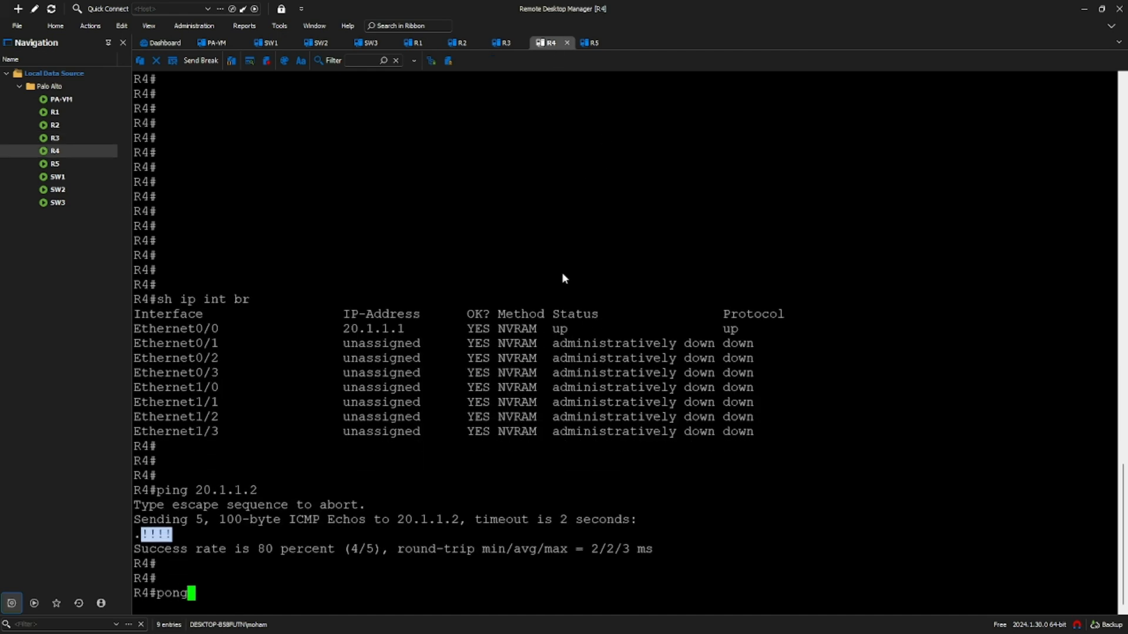
pyautogui.write('in g2')
pyautogui.press('BackSpace')
pyautogui.press('BackSpace')
pyautogui.press('BackSpace')
pyautogui.write('g 20.1.1.2')
pyautogui.press('Return')
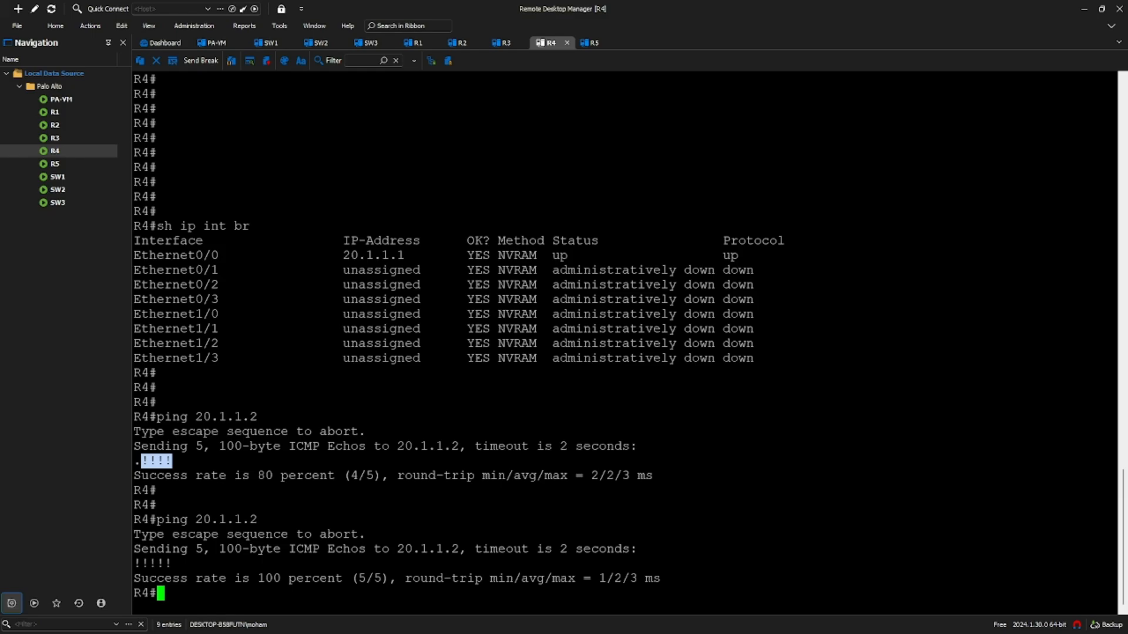
pyautogui.hotkey('alt', 'Tab')
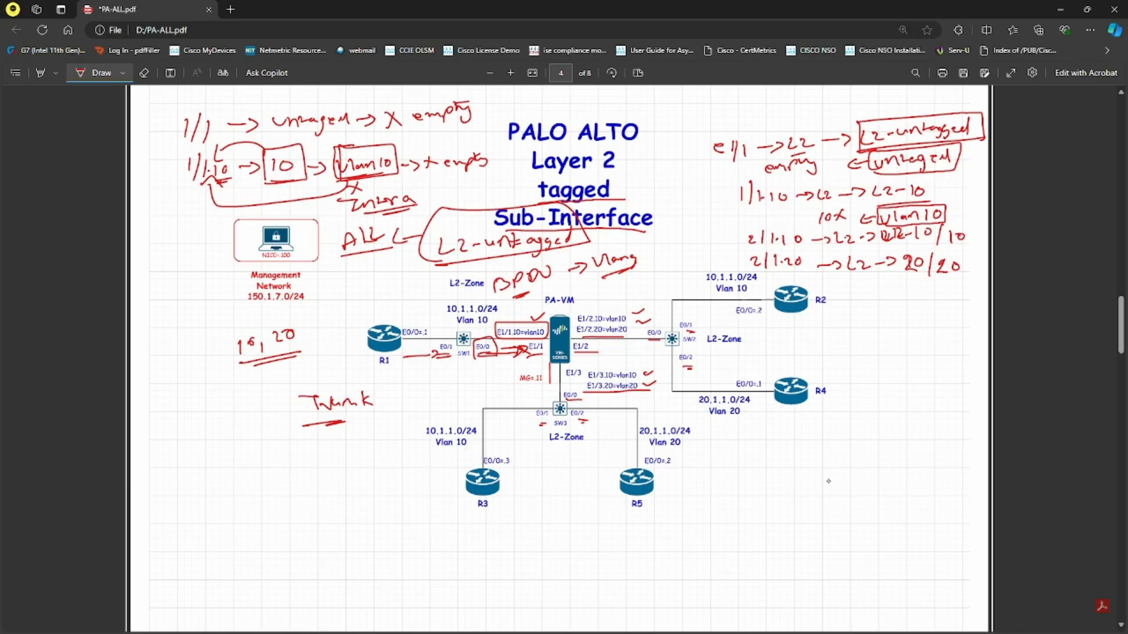
# - Sketch a red PA box with device boxes at left, below, and an SO box at right
pyautogui.moveTo(846, 468); pyautogui.dragTo(873, 475)
pyautogui.moveTo(841, 455)
pyautogui.mouseDown()
pyautogui.moveTo(851, 453)
pyautogui.moveTo(762, 488)
pyautogui.mouseUp()
pyautogui.moveTo(899, 478); pyautogui.dragTo(974, 470)
pyautogui.moveTo(877, 518); pyautogui.dragTo(879, 557)
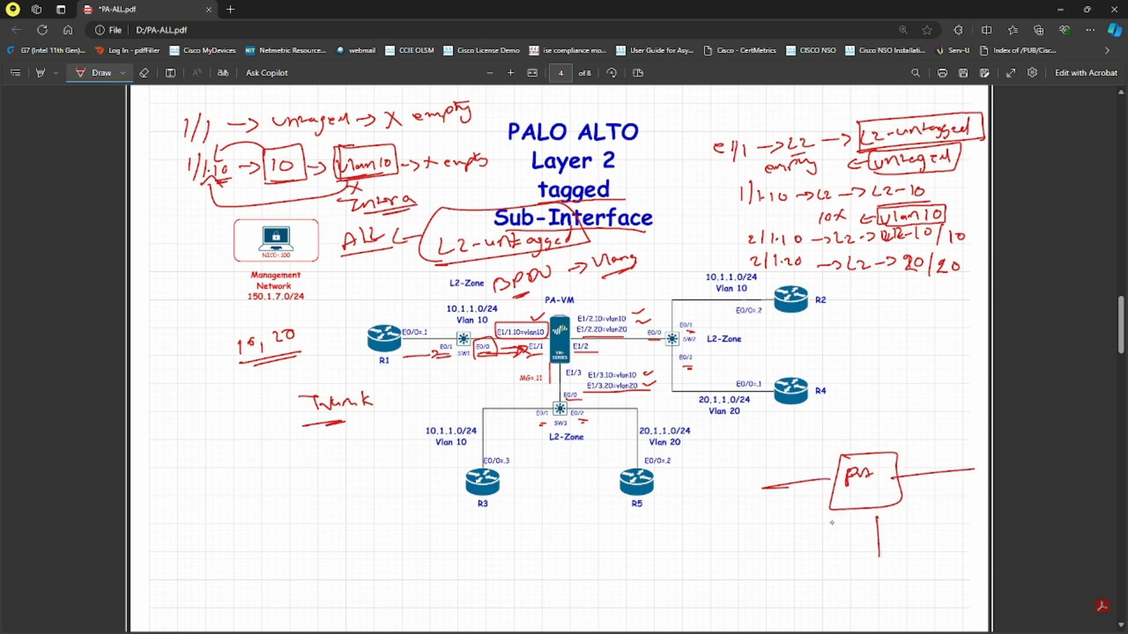
pyautogui.moveTo(745, 490)
pyautogui.mouseDown()
pyautogui.moveTo(756, 484)
pyautogui.moveTo(741, 508)
pyautogui.moveTo(767, 504)
pyautogui.moveTo(766, 491)
pyautogui.mouseUp()
pyautogui.moveTo(871, 575)
pyautogui.mouseDown()
pyautogui.moveTo(886, 560)
pyautogui.moveTo(859, 581)
pyautogui.moveTo(881, 584)
pyautogui.mouseUp()
pyautogui.moveTo(881, 584); pyautogui.dragTo(884, 567)
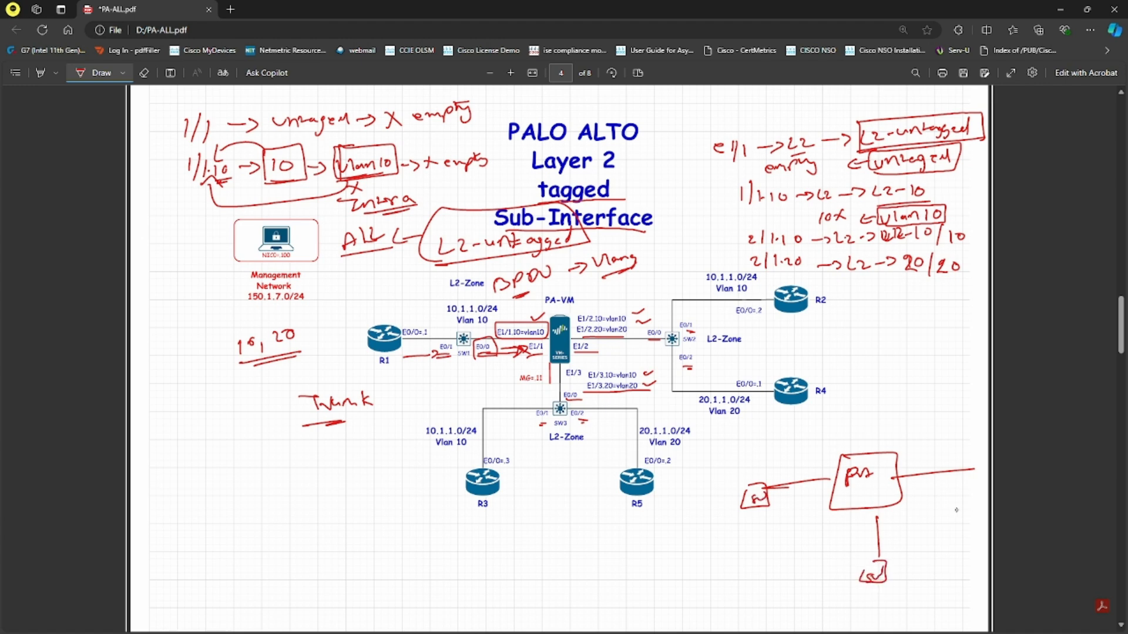
pyautogui.moveTo(947, 470)
pyautogui.mouseDown()
pyautogui.moveTo(984, 492)
pyautogui.moveTo(954, 489)
pyautogui.moveTo(976, 479)
pyautogui.mouseUp()
# - Draw link lines from the left, bottom and SO device boxes
pyautogui.moveTo(709, 487)
pyautogui.mouseDown()
pyautogui.moveTo(742, 493)
pyautogui.moveTo(705, 531)
pyautogui.mouseUp()
pyautogui.moveTo(844, 602); pyautogui.dragTo(865, 584)
pyautogui.moveTo(892, 575); pyautogui.dragTo(907, 607)
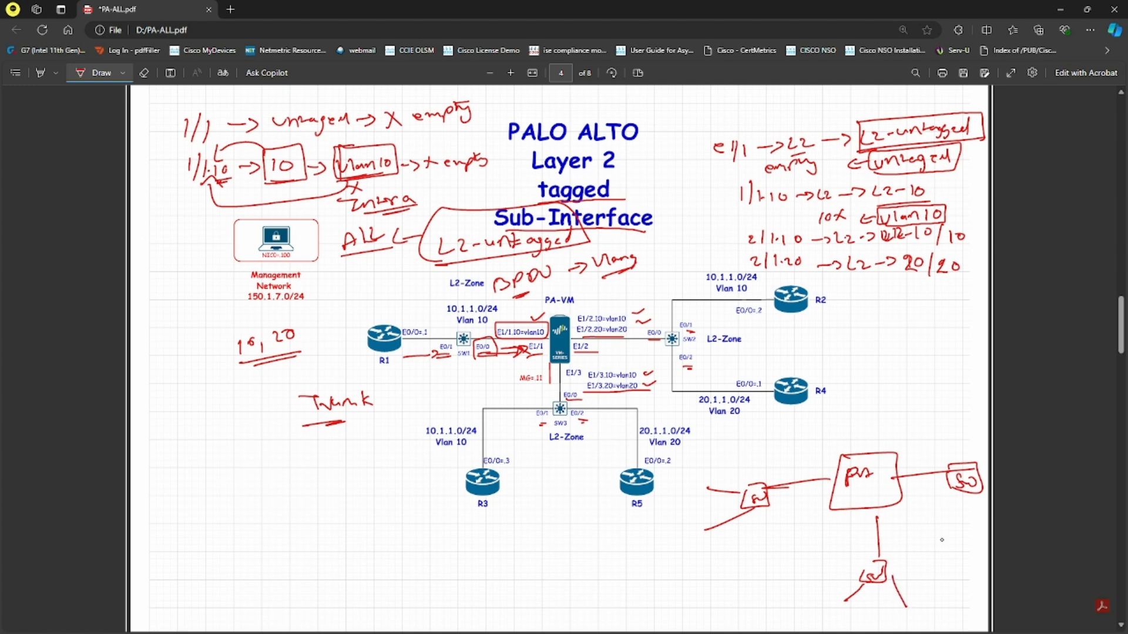
pyautogui.moveTo(966, 436); pyautogui.dragTo(964, 467)
pyautogui.moveTo(969, 487); pyautogui.dragTo(969, 523)
# - Label the links with VLANs 10 and 20
pyautogui.moveTo(690, 473); pyautogui.dragTo(691, 487)
pyautogui.moveTo(697, 476); pyautogui.dragTo(702, 481)
pyautogui.moveTo(683, 527); pyautogui.dragTo(690, 542)
pyautogui.moveTo(826, 600); pyautogui.dragTo(825, 616)
pyautogui.moveTo(830, 614); pyautogui.dragTo(900, 624)
pyautogui.moveTo(910, 617); pyautogui.dragTo(911, 611)
pyautogui.moveTo(962, 407); pyautogui.dragTo(968, 418)
pyautogui.moveTo(953, 529); pyautogui.dragTo(963, 537)
pyautogui.moveTo(979, 409); pyautogui.dragTo(982, 411)
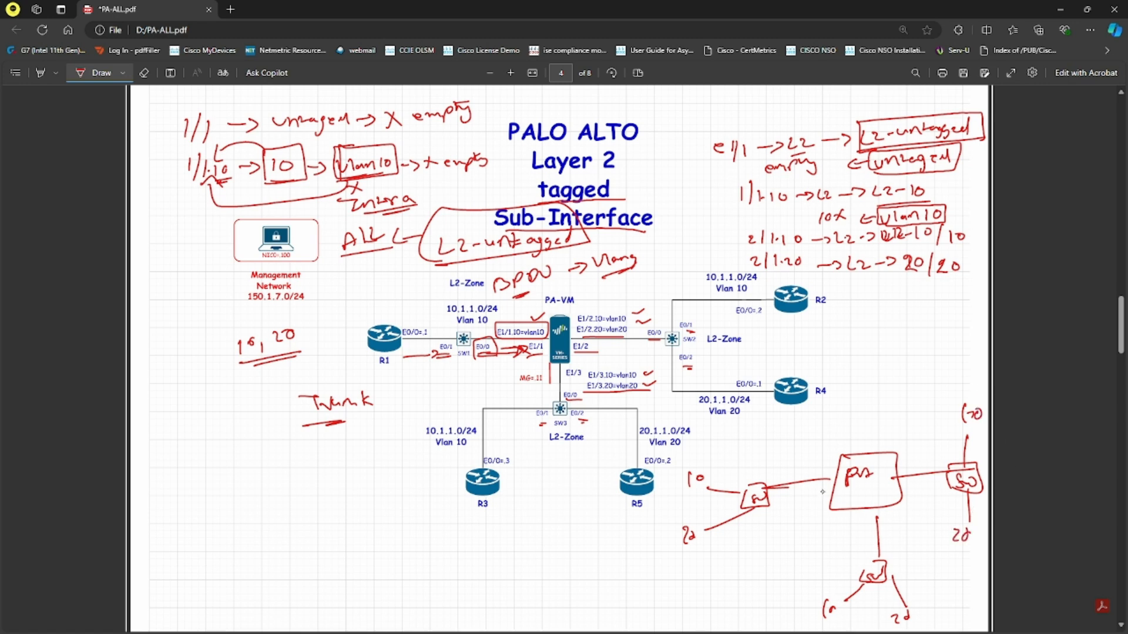
# - Draw the VLAN 10 and VLAN 20 paths through PA and write 'Tagged' above it
pyautogui.moveTo(706, 478)
pyautogui.mouseDown()
pyautogui.moveTo(752, 487)
pyautogui.moveTo(907, 473)
pyautogui.moveTo(964, 436)
pyautogui.mouseUp()
pyautogui.moveTo(700, 532)
pyautogui.mouseDown()
pyautogui.moveTo(824, 509)
pyautogui.moveTo(876, 575)
pyautogui.moveTo(893, 578)
pyautogui.mouseUp()
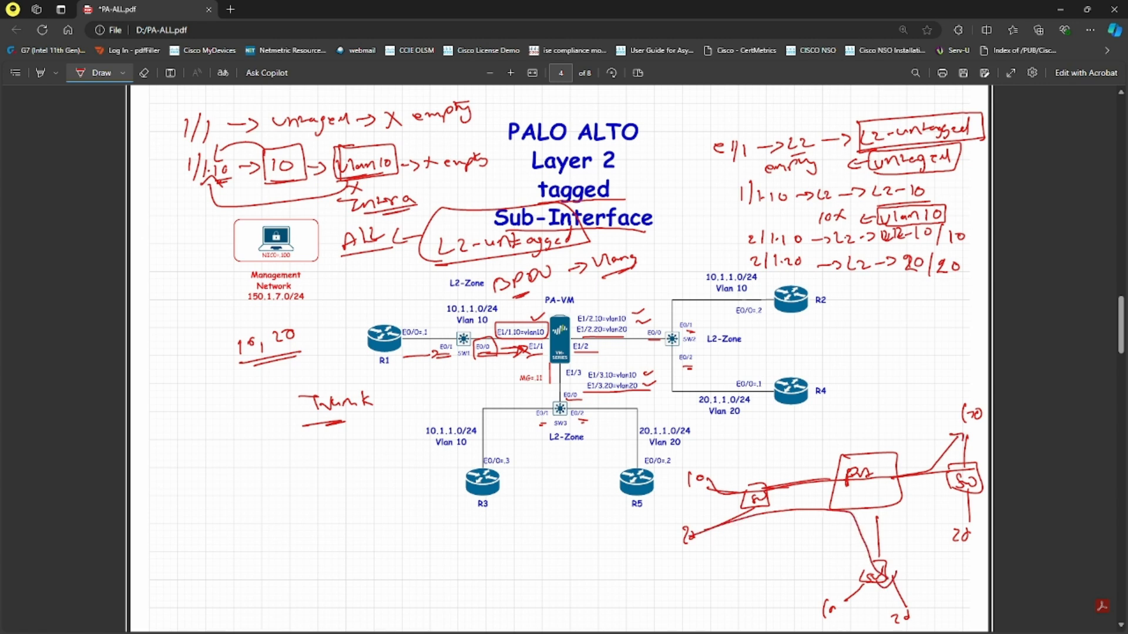
pyautogui.moveTo(785, 456); pyautogui.dragTo(836, 453)
pyautogui.moveTo(709, 474)
pyautogui.mouseDown()
pyautogui.moveTo(730, 498)
pyautogui.moveTo(890, 480)
pyautogui.moveTo(949, 442)
pyautogui.mouseUp()
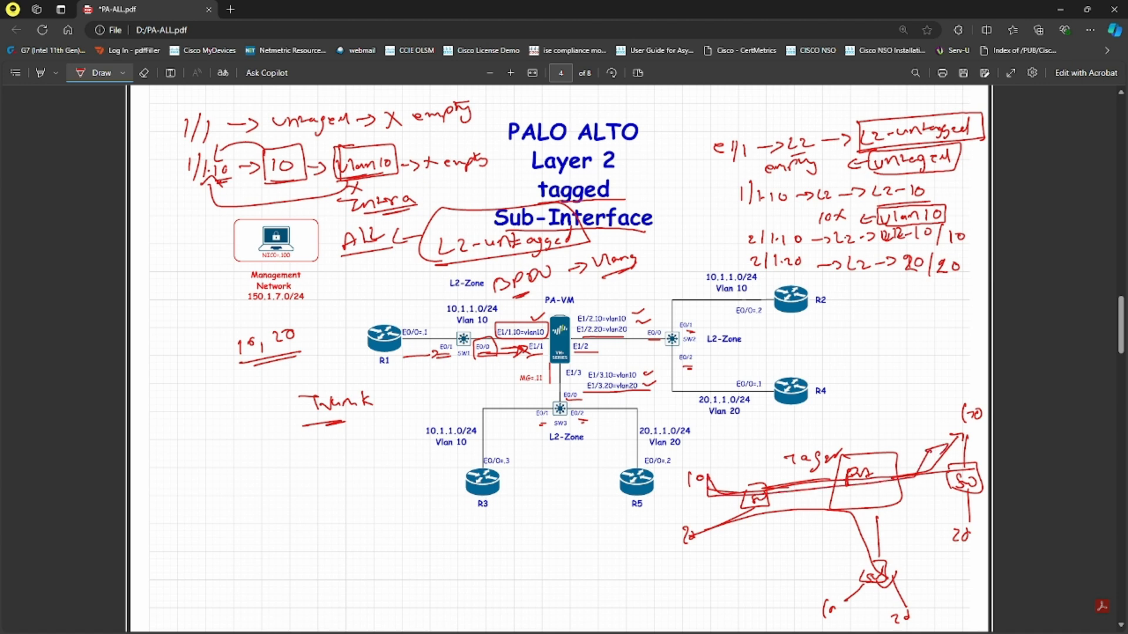
pyautogui.moveTo(695, 537)
pyautogui.mouseDown()
pyautogui.moveTo(776, 506)
pyautogui.moveTo(875, 552)
pyautogui.mouseUp()
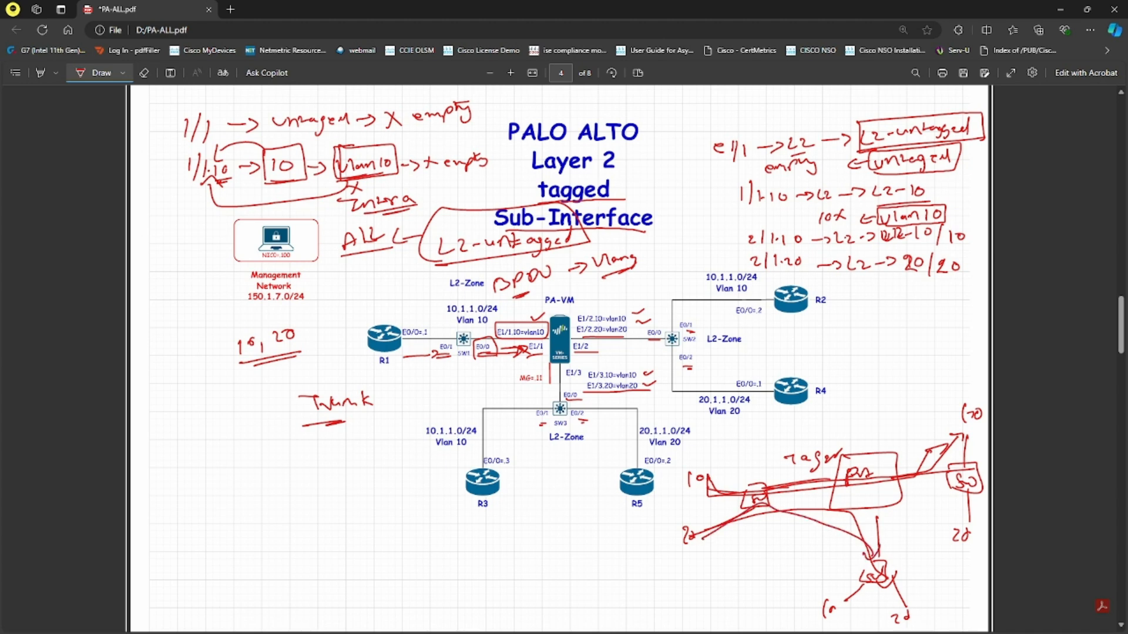
# - Box BPDU, sketch a DFGW router off SW1, and note Trunk, e0/0.10 and .254
pyautogui.moveTo(493, 301)
pyautogui.mouseDown()
pyautogui.moveTo(560, 297)
pyautogui.moveTo(485, 292)
pyautogui.mouseUp()
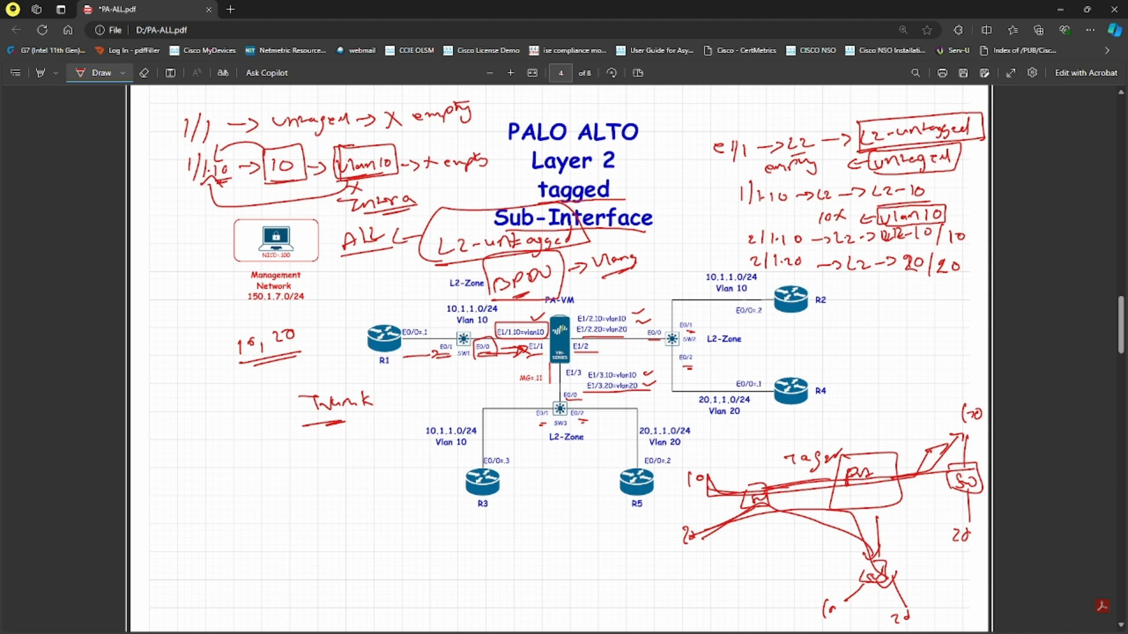
pyautogui.moveTo(503, 312); pyautogui.dragTo(490, 355)
pyautogui.moveTo(456, 347)
pyautogui.mouseDown()
pyautogui.moveTo(411, 399)
pyautogui.moveTo(437, 395)
pyautogui.mouseUp()
pyautogui.moveTo(393, 424); pyautogui.dragTo(464, 412)
pyautogui.moveTo(450, 370)
pyautogui.mouseDown()
pyautogui.moveTo(493, 368)
pyautogui.moveTo(486, 379)
pyautogui.mouseUp()
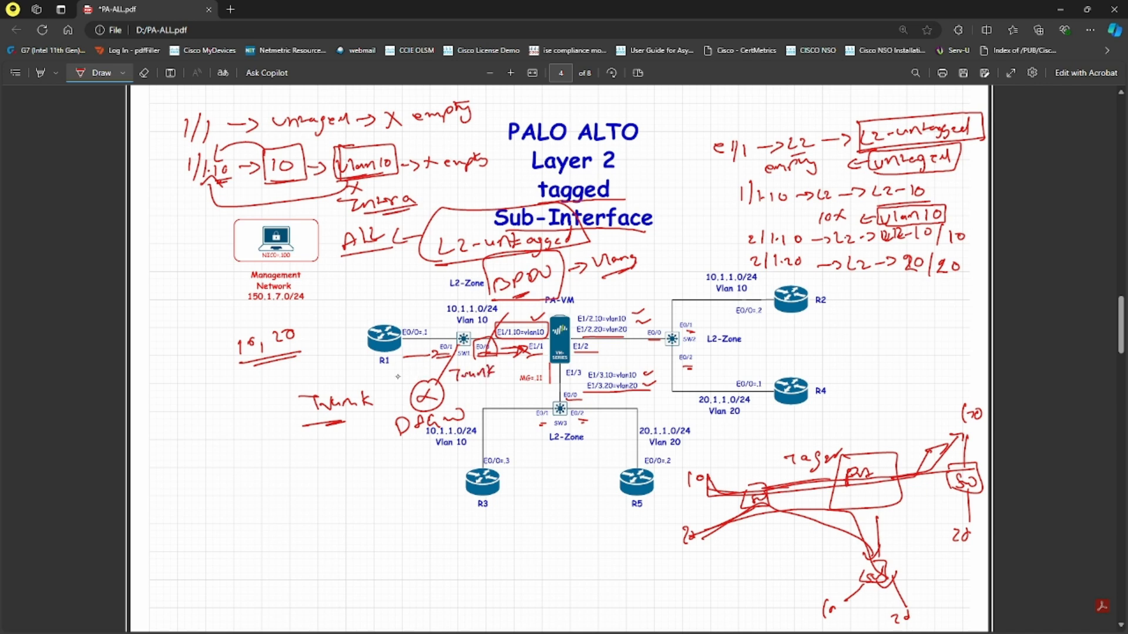
pyautogui.moveTo(385, 378)
pyautogui.mouseDown()
pyautogui.moveTo(425, 368)
pyautogui.moveTo(397, 395)
pyautogui.moveTo(419, 392)
pyautogui.mouseUp()
pyautogui.moveTo(350, 379)
pyautogui.mouseDown()
pyautogui.moveTo(379, 376)
pyautogui.moveTo(383, 418)
pyautogui.mouseUp()
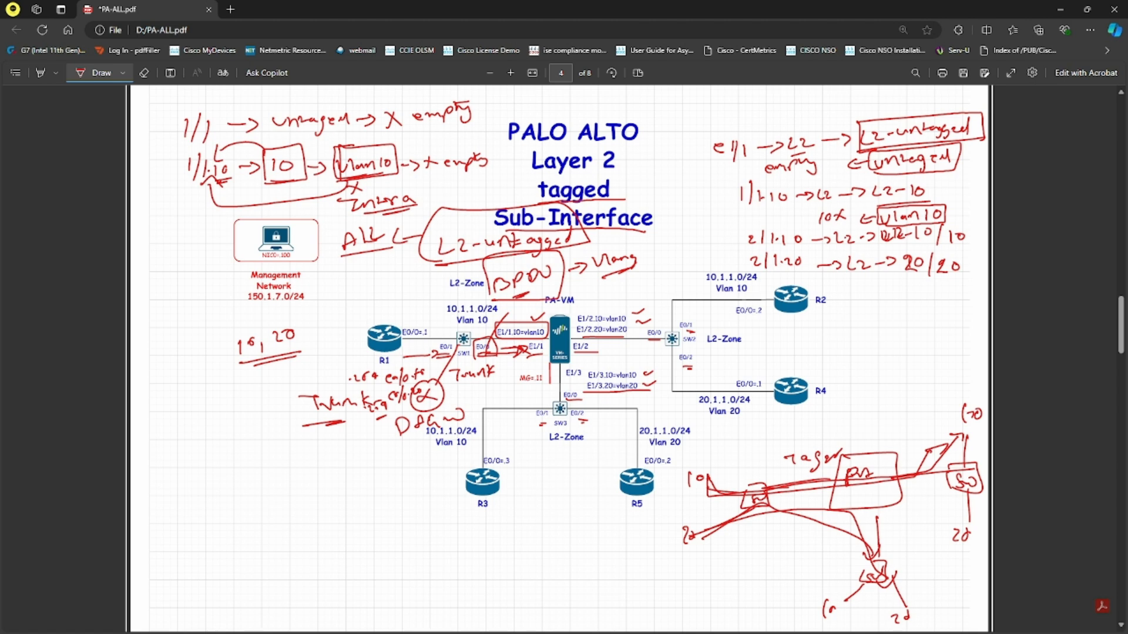
pyautogui.moveTo(394, 385); pyautogui.dragTo(411, 384)
# - Bring up the GNS3 topology and place a new IOU-L3 router below R1
pyautogui.hotkey('alt', 'Tab')
pyautogui.moveTo(0, 44); pyautogui.dragTo(632, 85)
pyautogui.click(875, 85)
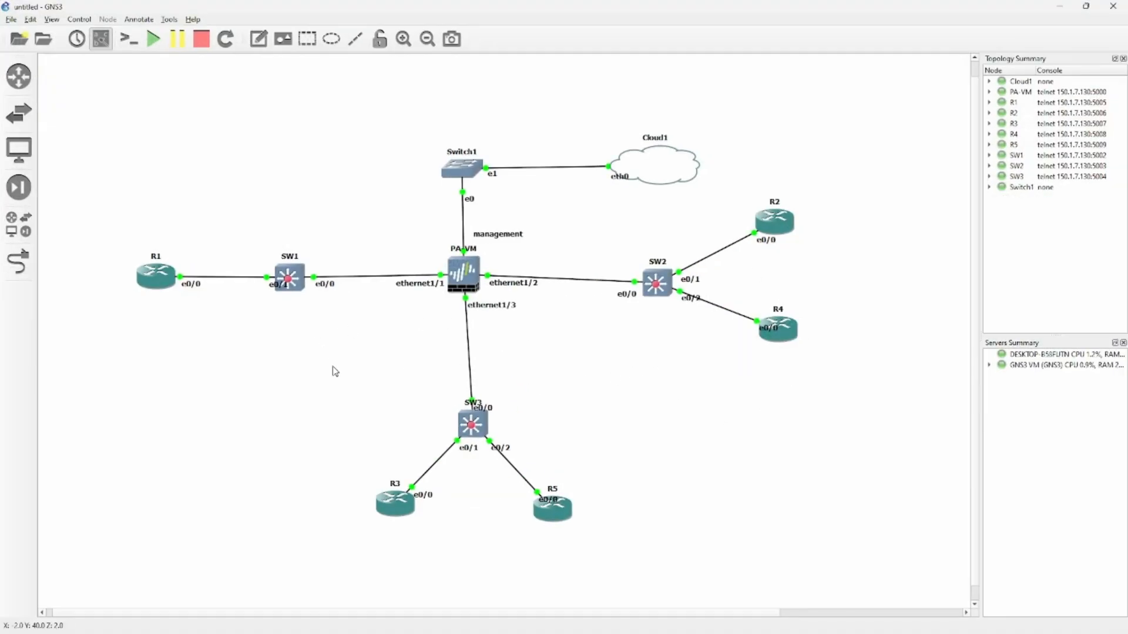
pyautogui.click(19, 77)
pyautogui.click(74, 106)
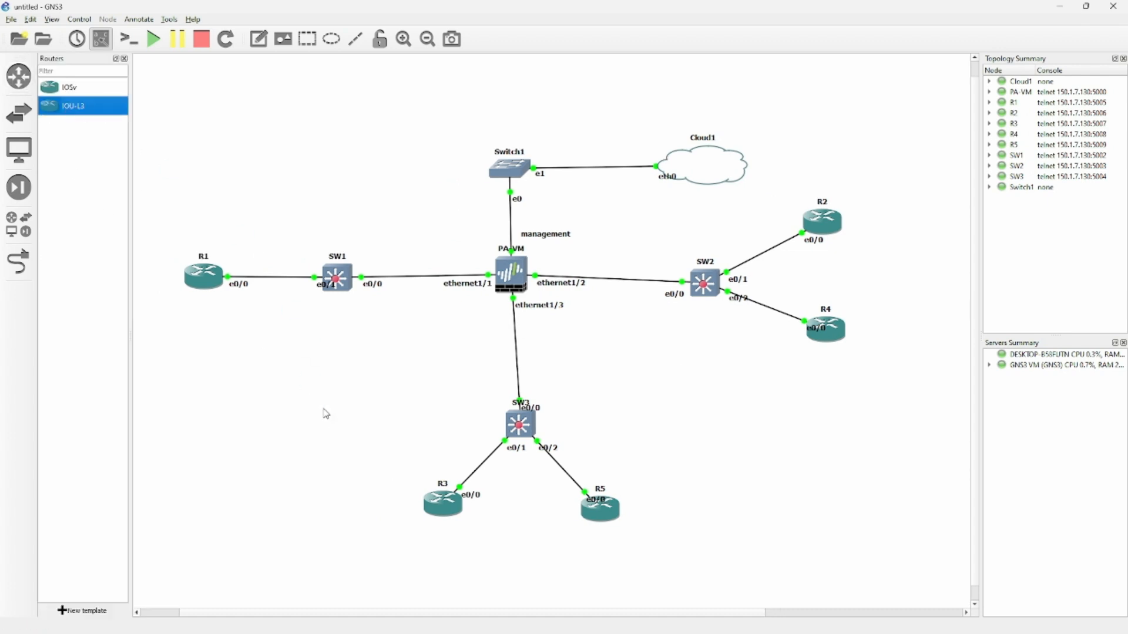
pyautogui.moveTo(326, 415); pyautogui.dragTo(326, 414)
pyautogui.click(124, 59)
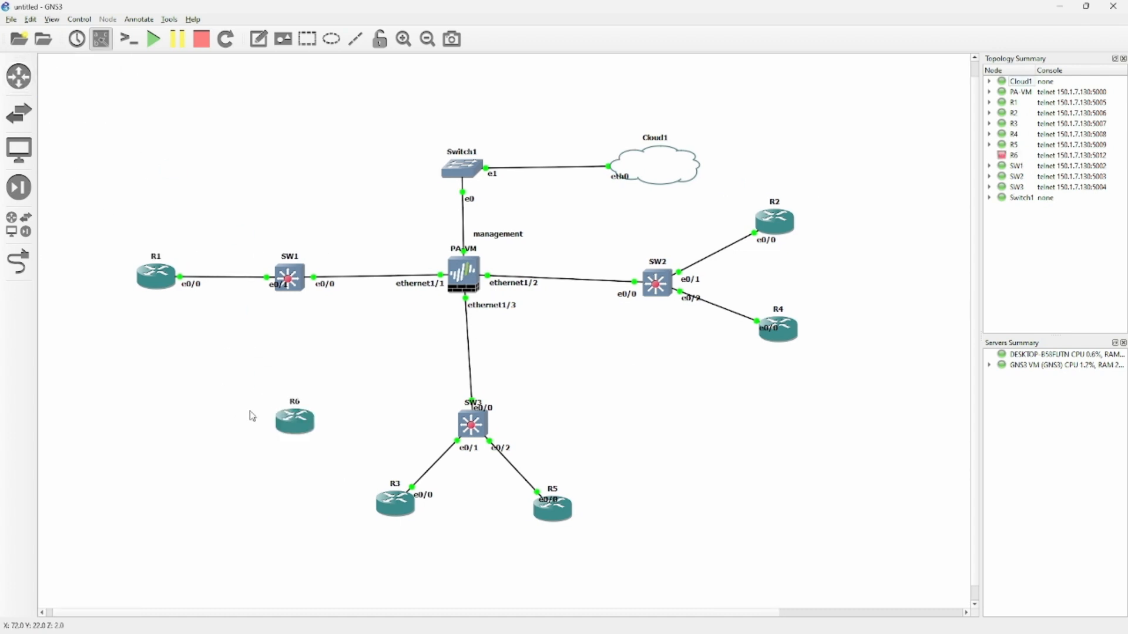
# - Rename the new router R6 to DFGW and start it
pyautogui.rightClick(288, 421)
pyautogui.click(332, 152)
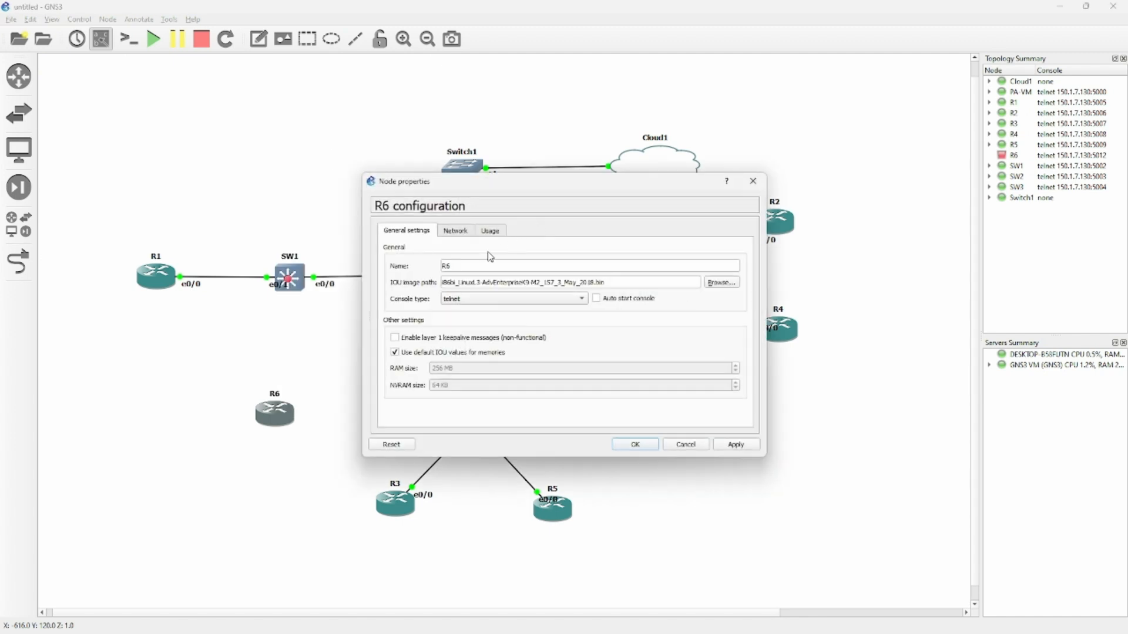
pyautogui.click(475, 266)
pyautogui.press('BackSpace')
pyautogui.write('DFGW')
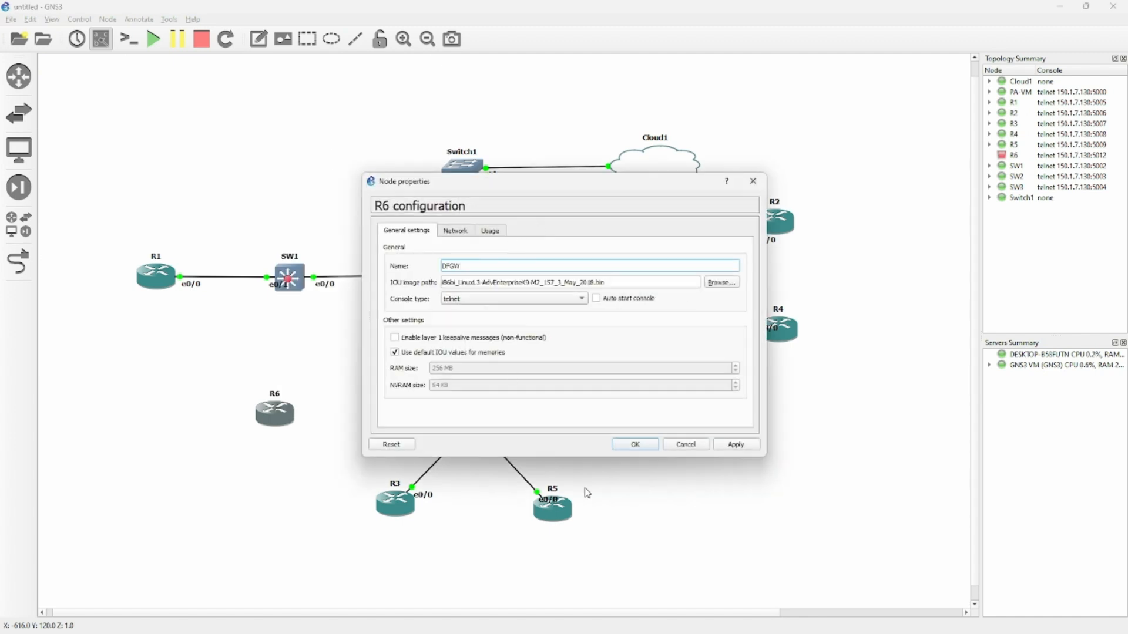
pyautogui.click(635, 444)
pyautogui.rightClick(294, 428)
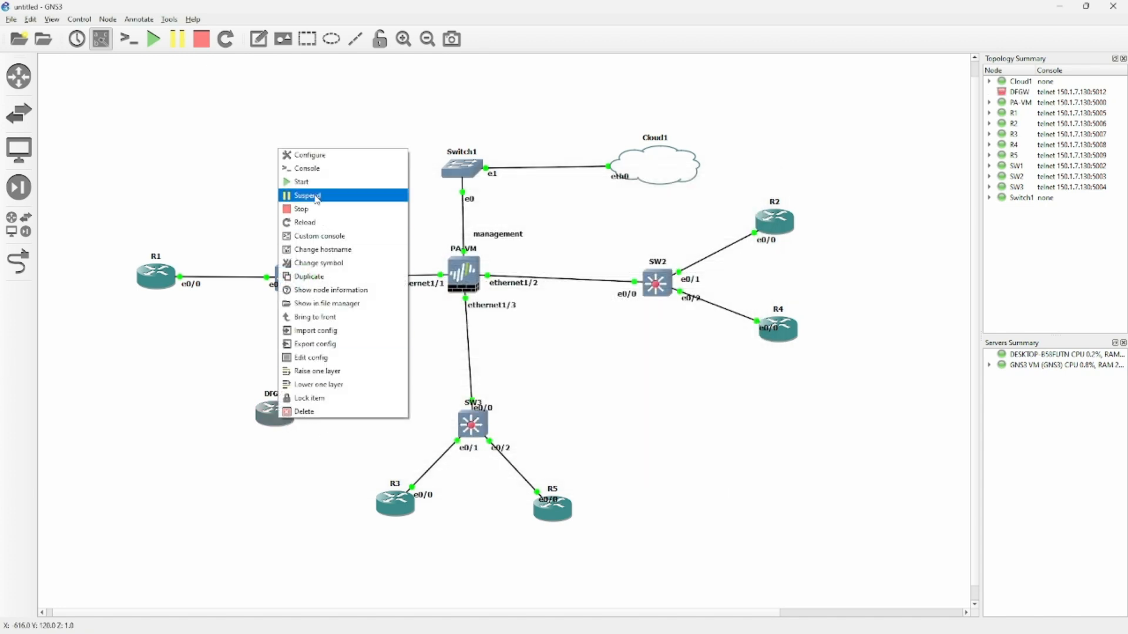
pyautogui.click(317, 184)
# - Cable DFGW's e0/0 to SW1's Ethernet0/2
pyautogui.click(27, 274)
pyautogui.click(285, 418)
pyautogui.click(311, 424)
pyautogui.click(293, 291)
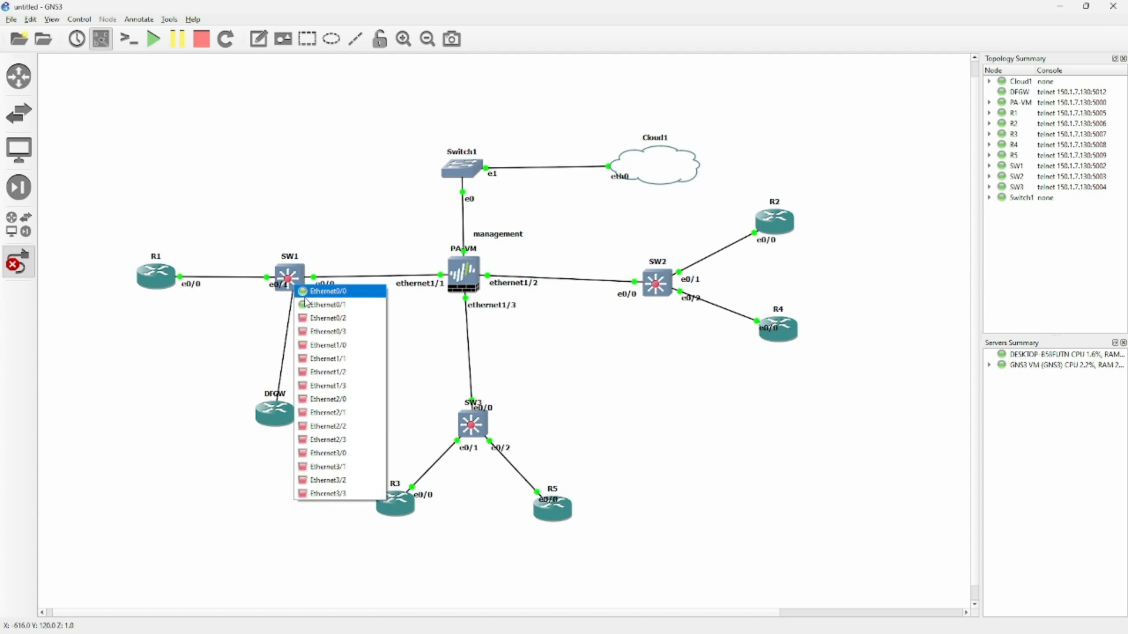
pyautogui.click(320, 317)
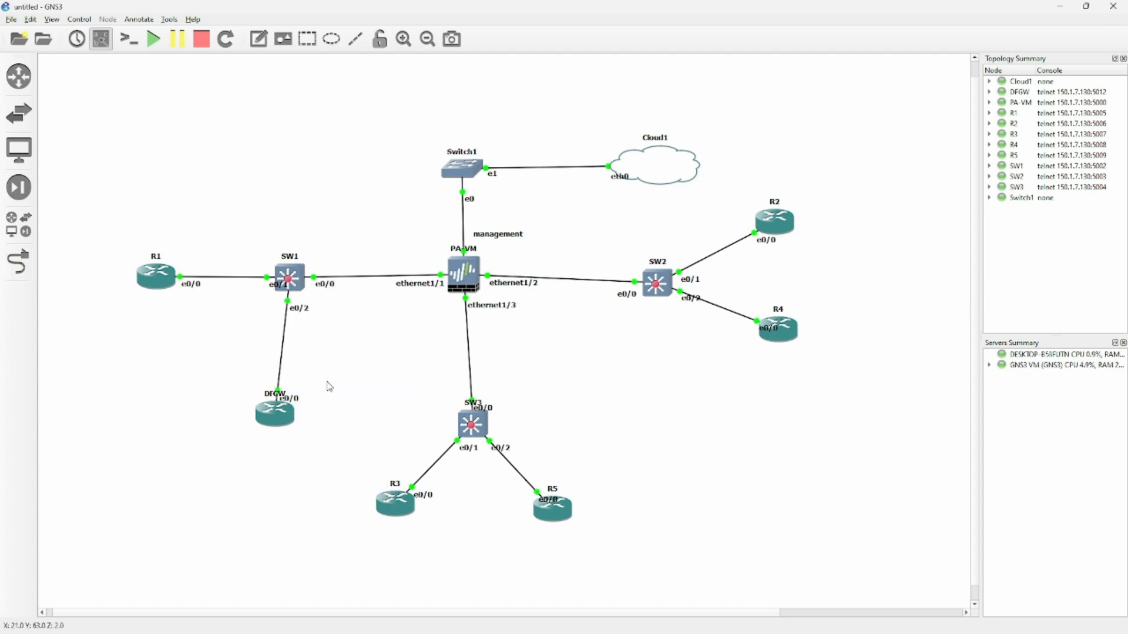
pyautogui.click(1057, 8)
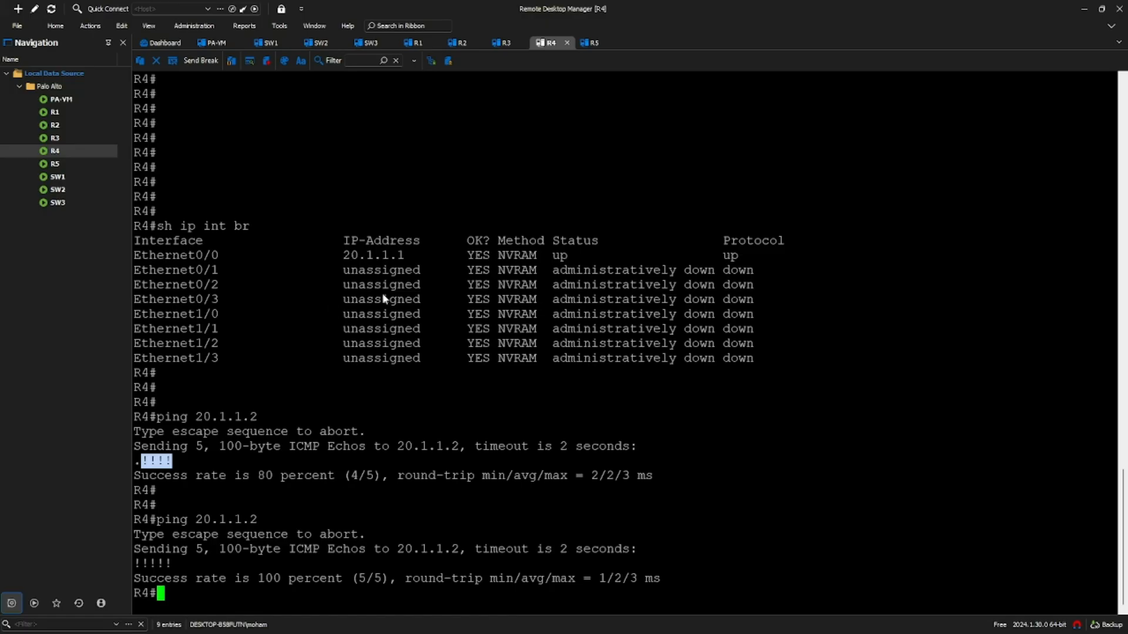
# - On SW1, set Ethernet0/2's trunk encapsulation to dot1q
pyautogui.click(274, 45)
pyautogui.write('int e0/2')
pyautogui.press('Return')
pyautogui.write('sw tr')
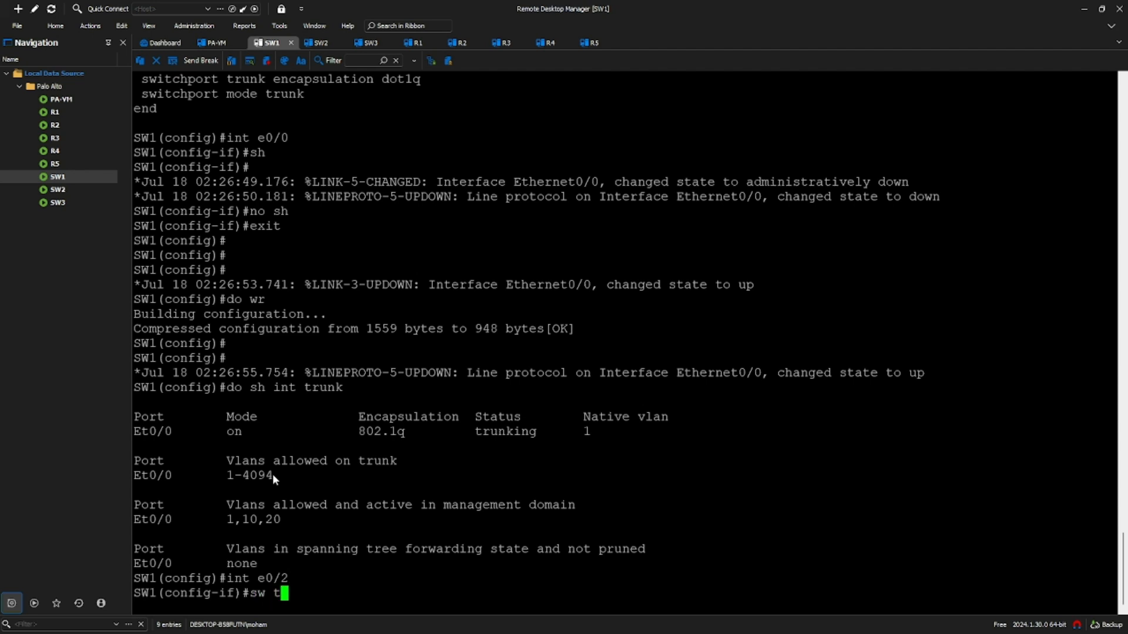
pyautogui.press('Tab')
pyautogui.write('e')
pyautogui.press('Tab')
pyautogui.write('d')
pyautogui.press('Tab')
pyautogui.press('Return')
# - Make e0/2 a trunk port, enable it, and save the configuration with 'do wr'
pyautogui.write('sw nmode')
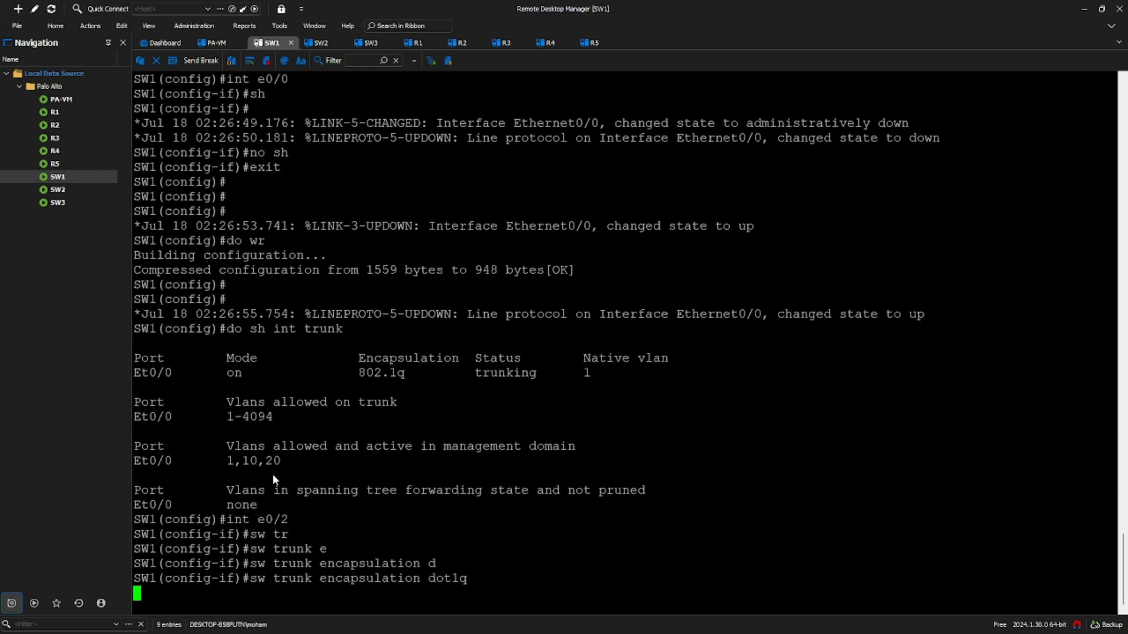
pyautogui.press('BackSpace')
pyautogui.press('BackSpace')
pyautogui.press('BackSpace')
pyautogui.press('BackSpace')
pyautogui.press('BackSpace')
pyautogui.press('BackSpace')
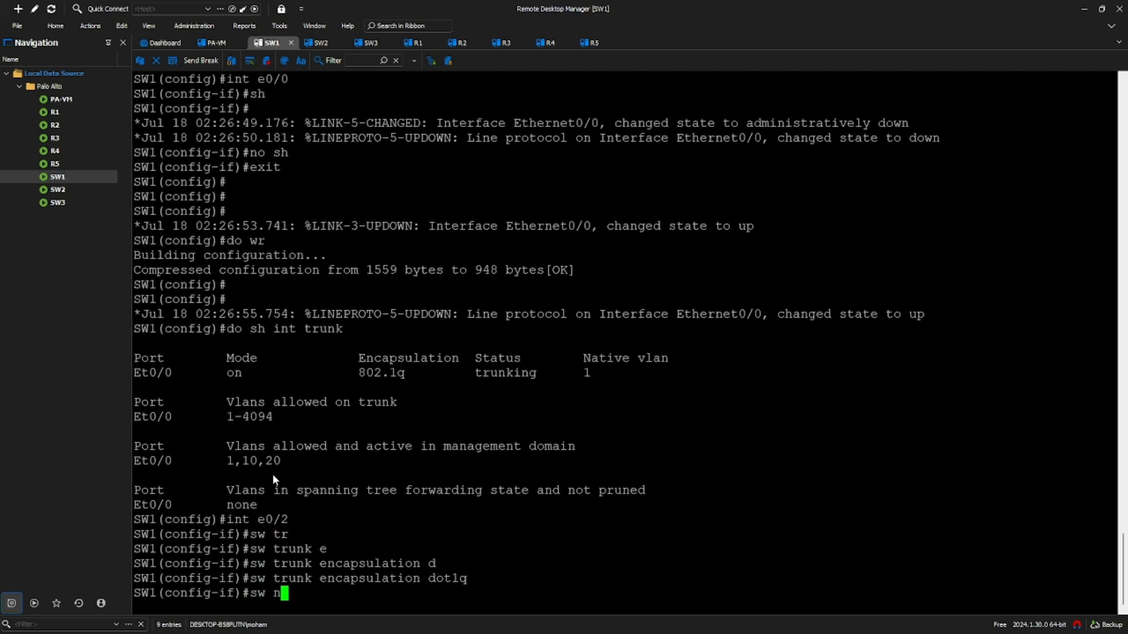
pyautogui.write('mode t')
pyautogui.press('Tab')
pyautogui.press('Return')
pyautogui.write('no sh')
pyautogui.press('Return')
pyautogui.write('exit')
pyautogui.press('Return')
pyautogui.press('Return')
pyautogui.write('do wr')
pyautogui.press('Return')
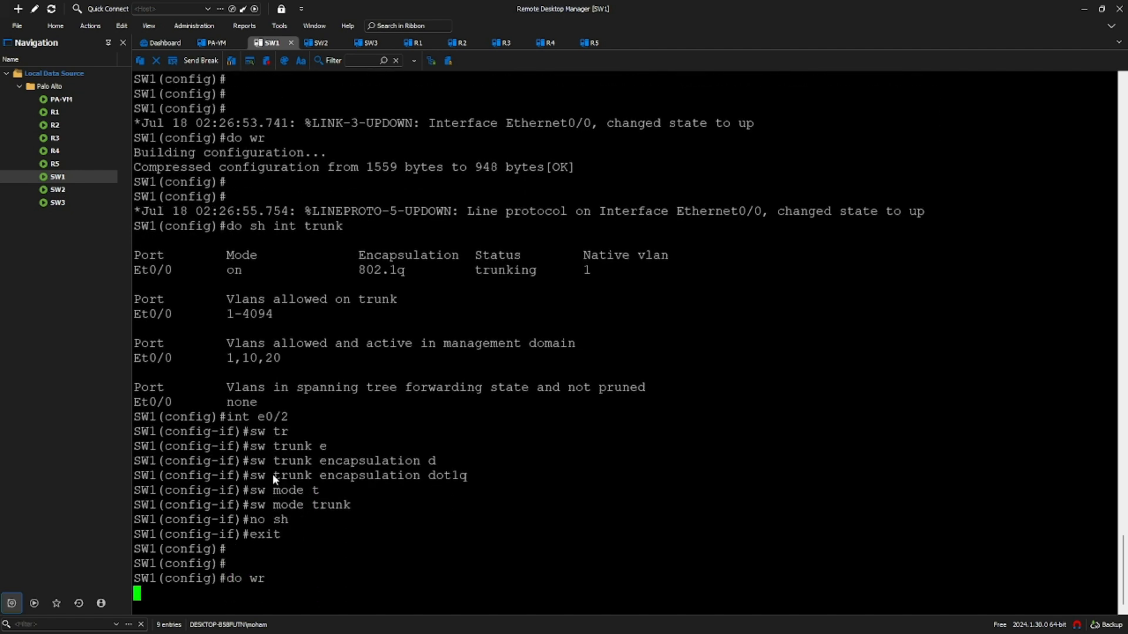
pyautogui.press('Return')
pyautogui.press('Return')
pyautogui.press('Return')
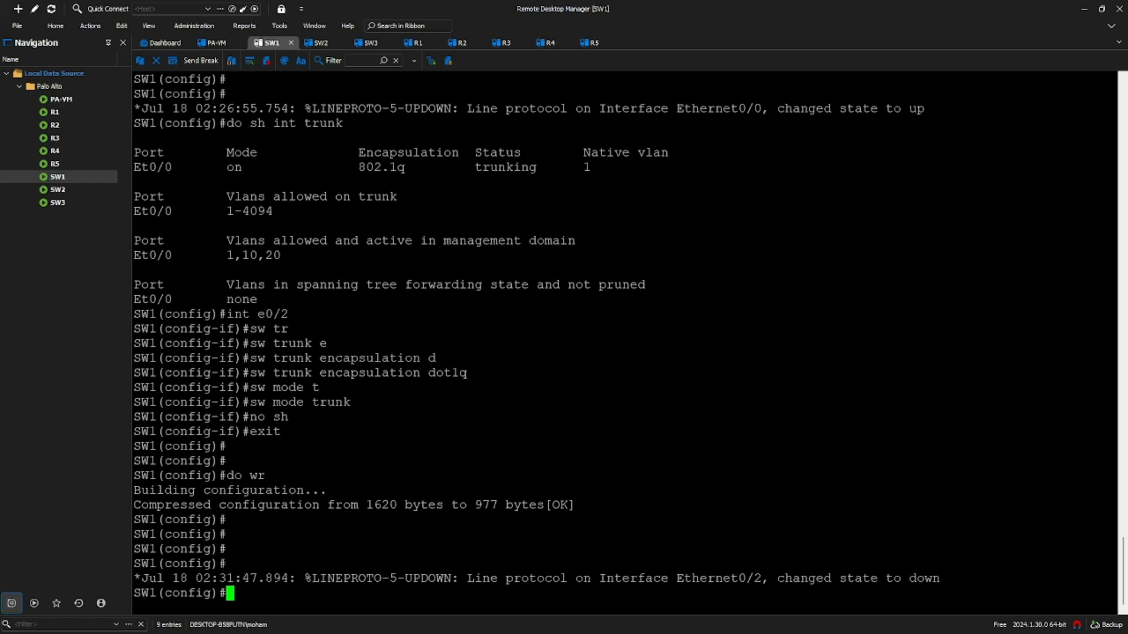
pyautogui.click(59, 117)
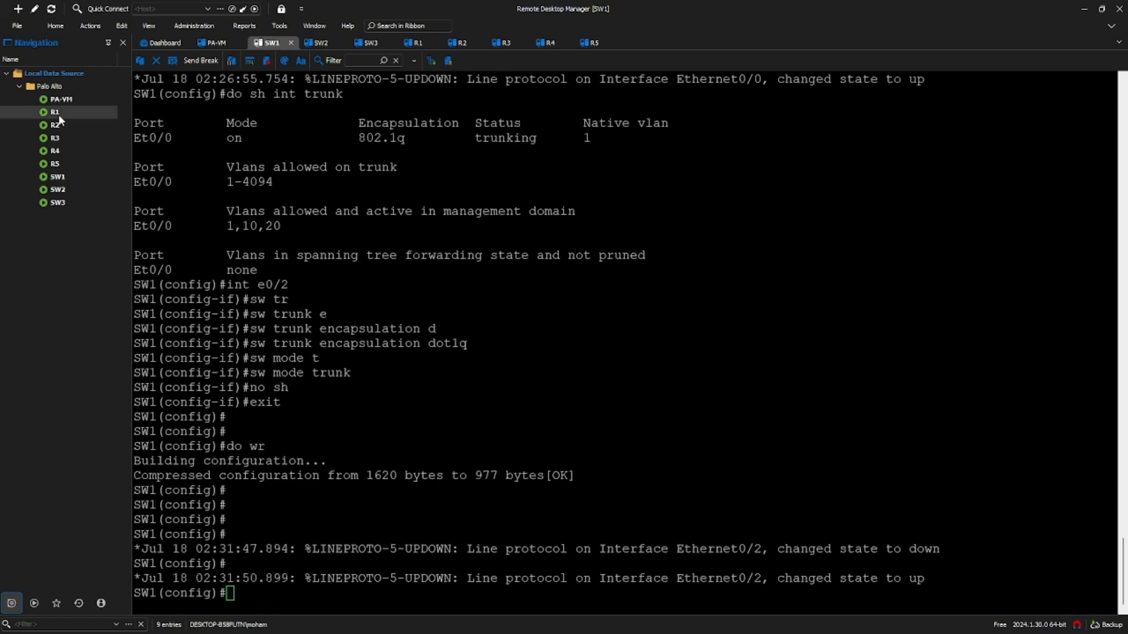
pyautogui.rightClick(59, 119)
# - Create a DFGW telnet entry on port 5012 and open its console
pyautogui.click(618, 319)
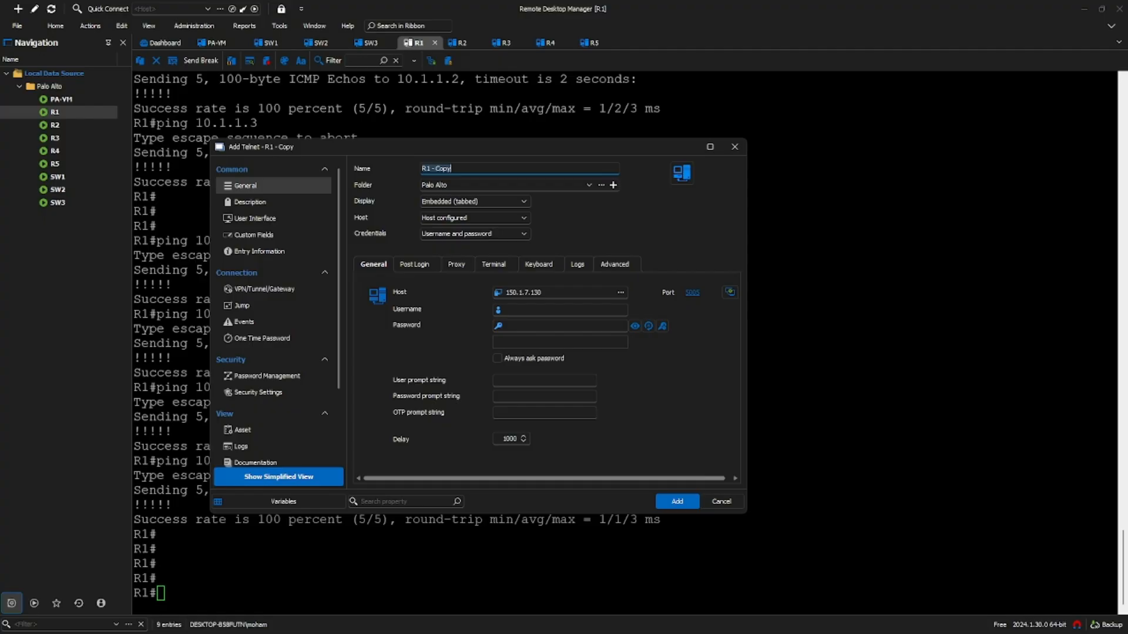
pyautogui.write('DFGW')
pyautogui.click(692, 292)
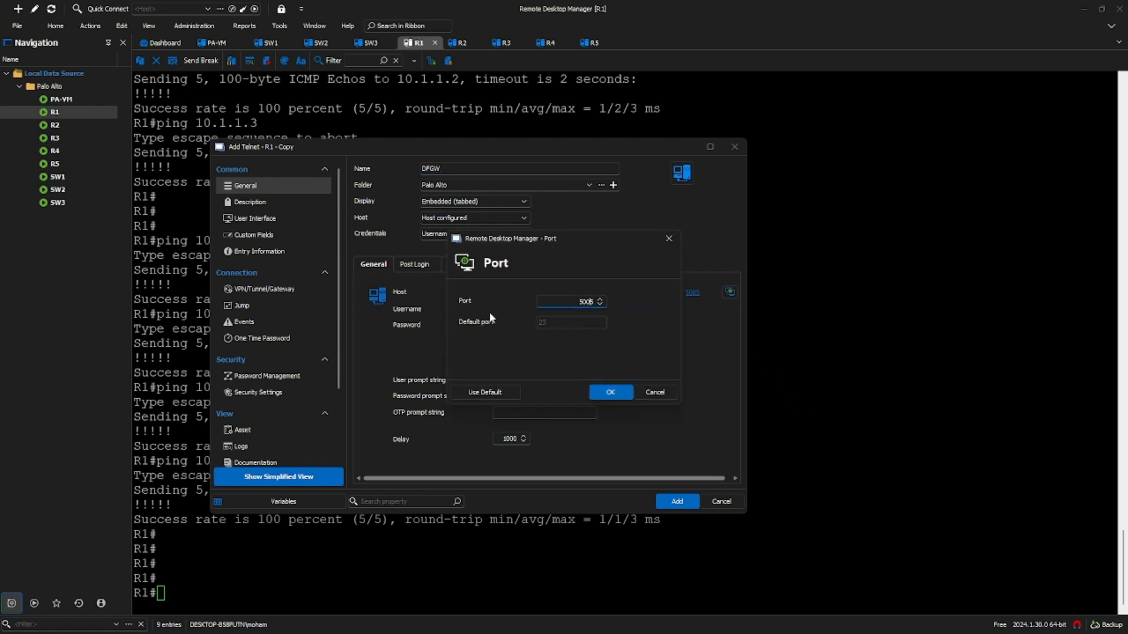
pyautogui.press('BackSpace')
pyautogui.write('12')
pyautogui.click(608, 392)
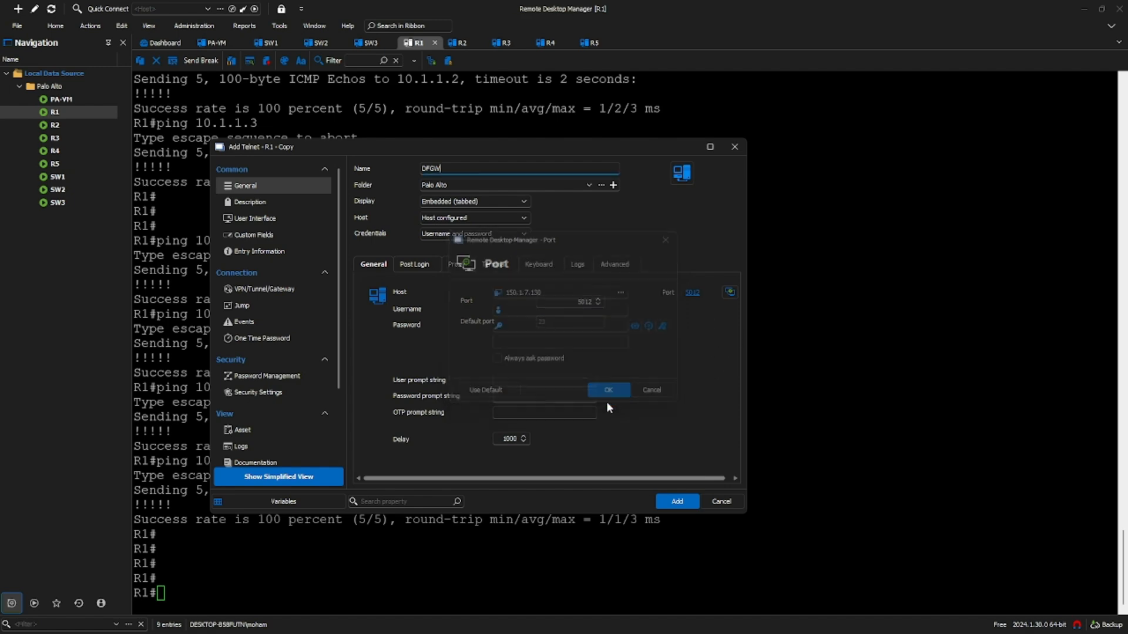
pyautogui.click(665, 502)
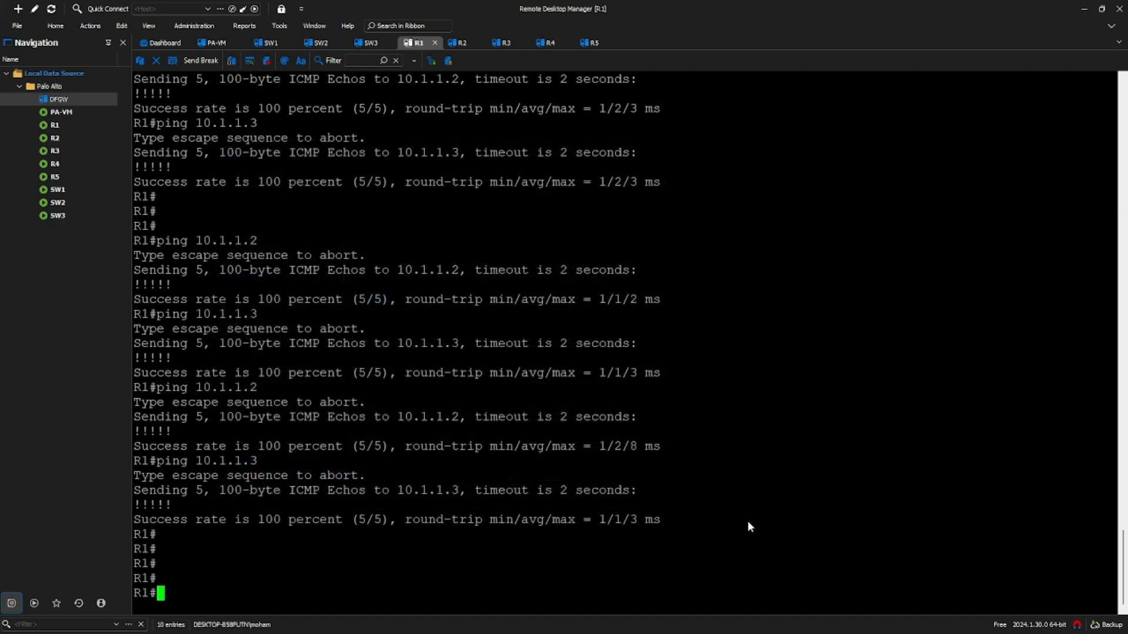
pyautogui.doubleClick(76, 101)
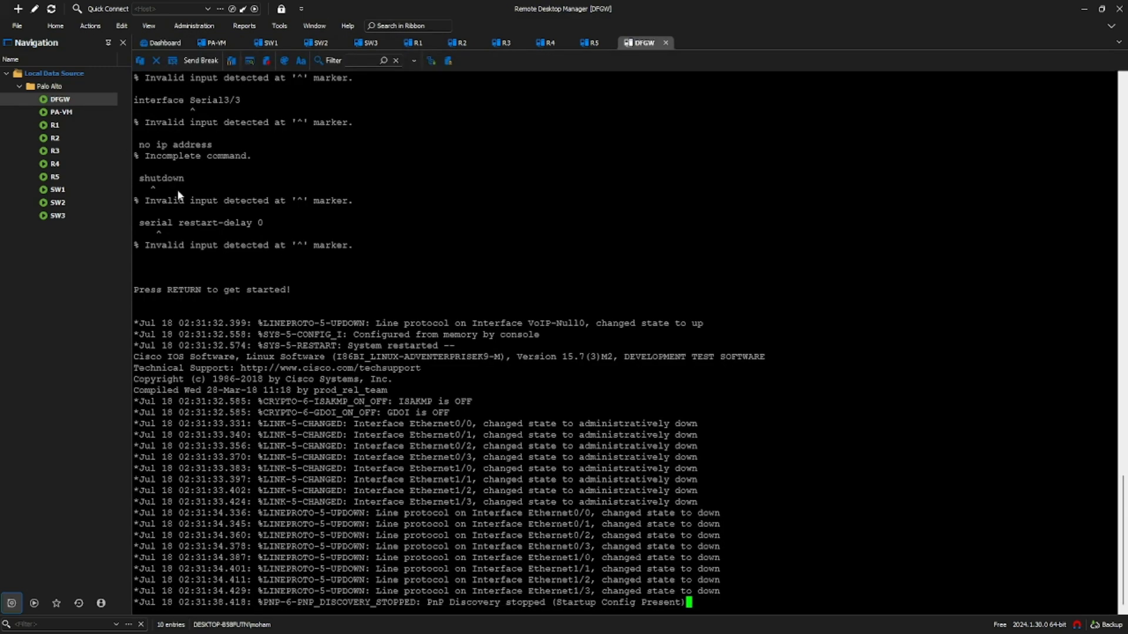
# - Enlarge the DFGW terminal font to size 16
pyautogui.press('Return')
pyautogui.press('Return')
pyautogui.press('Return')
pyautogui.press('Return')
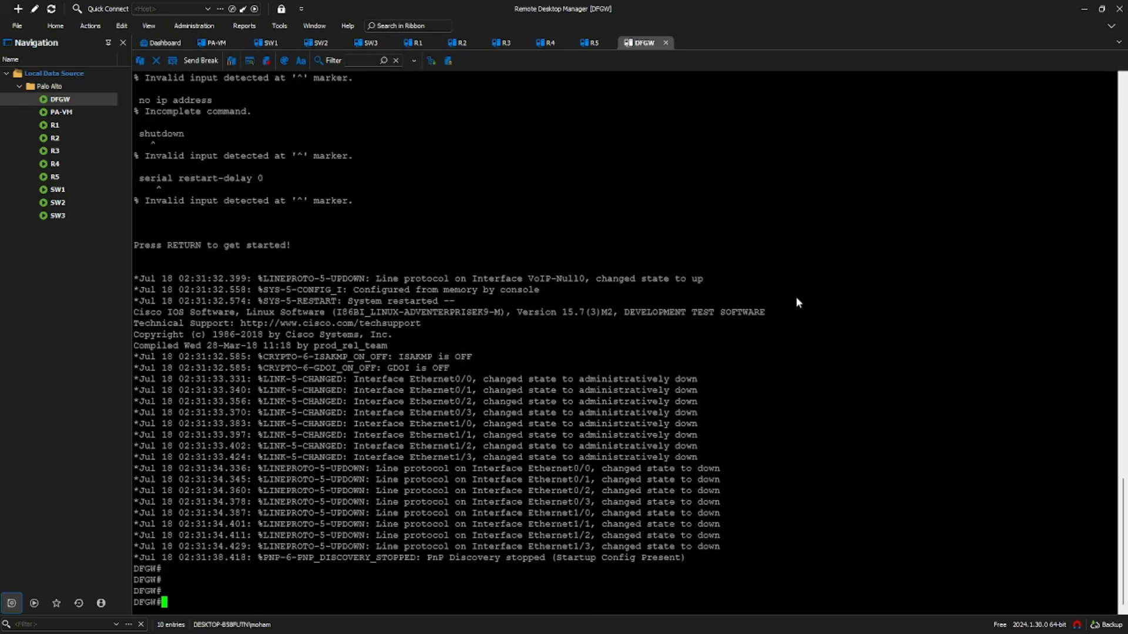
pyautogui.click(301, 60)
pyautogui.click(531, 316)
pyautogui.write('16')
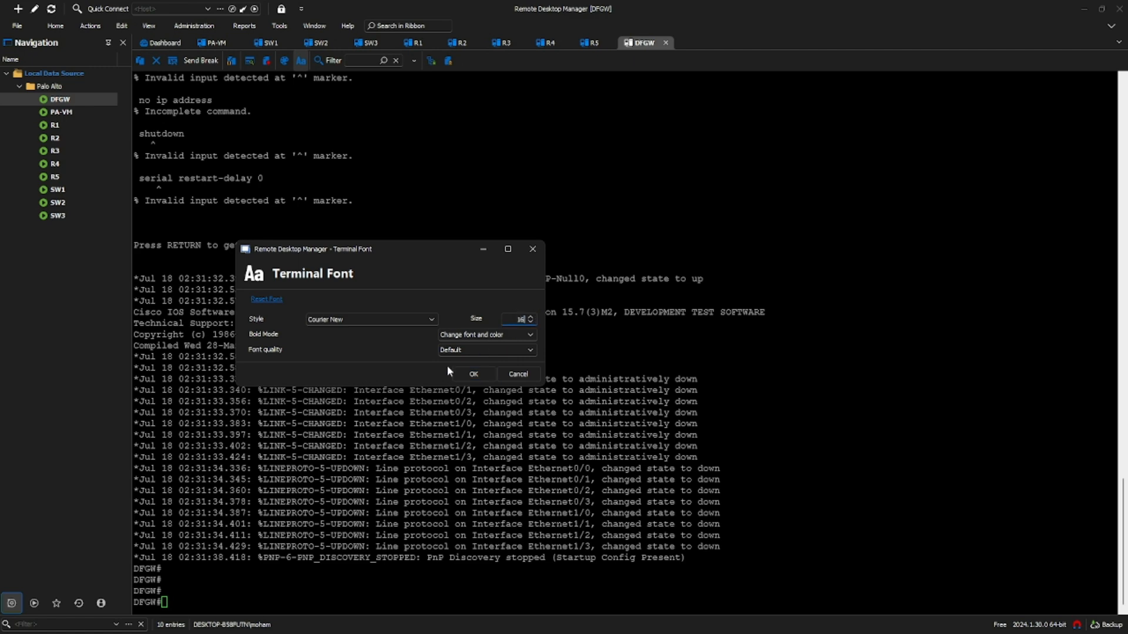
pyautogui.click(473, 374)
# - Enter configuration mode on DFGW and bring interface e0/0 up with no shutdown
pyautogui.write('conf t')
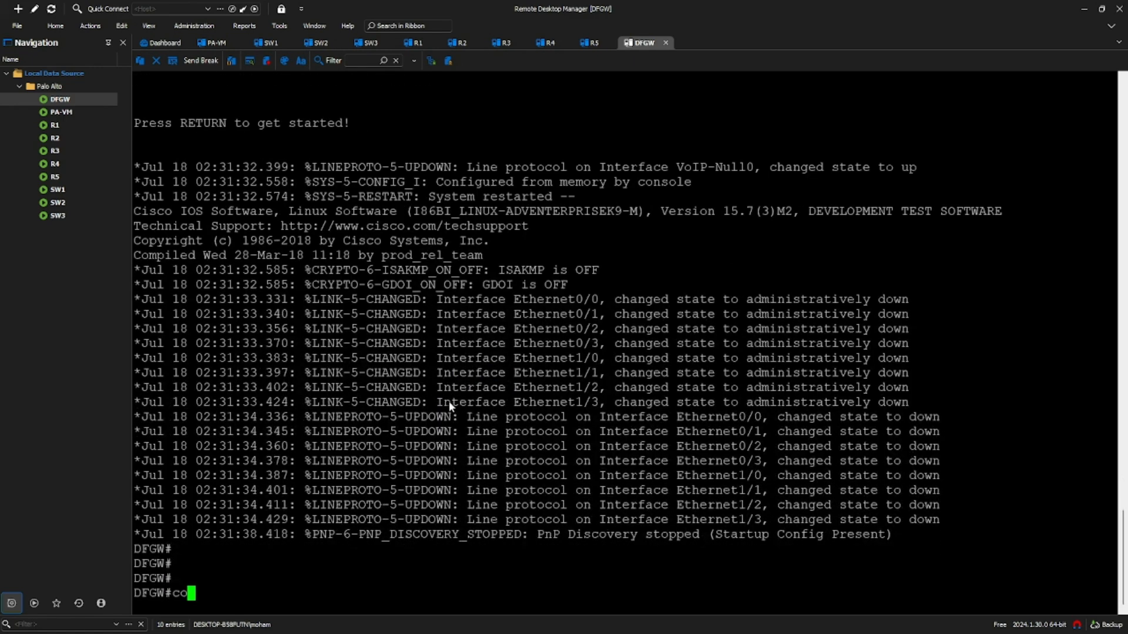
pyautogui.press('Return')
pyautogui.press('Return')
pyautogui.write('int e0/0')
pyautogui.press('Return')
pyautogui.write('no sh')
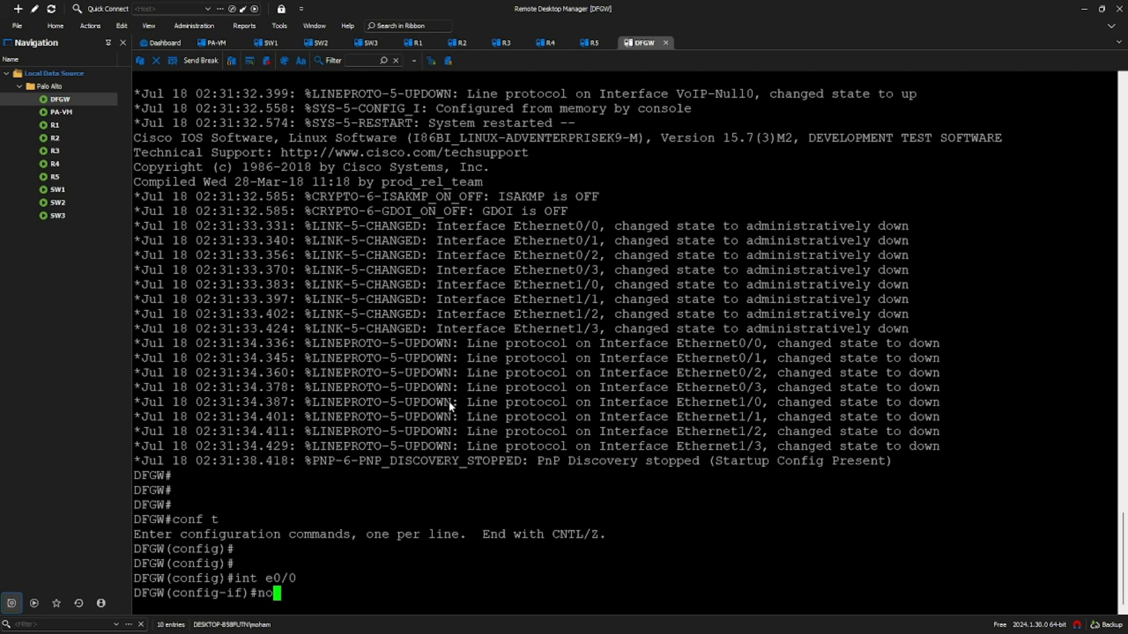
pyautogui.press('Return')
pyautogui.write('exit')
# - Create subinterface e0/0.10 with dot1Q VLAN 10 and IP 10.1.1.254/24, enabled
pyautogui.press('Return')
pyautogui.press('Return')
pyautogui.write('int e0/0.10')
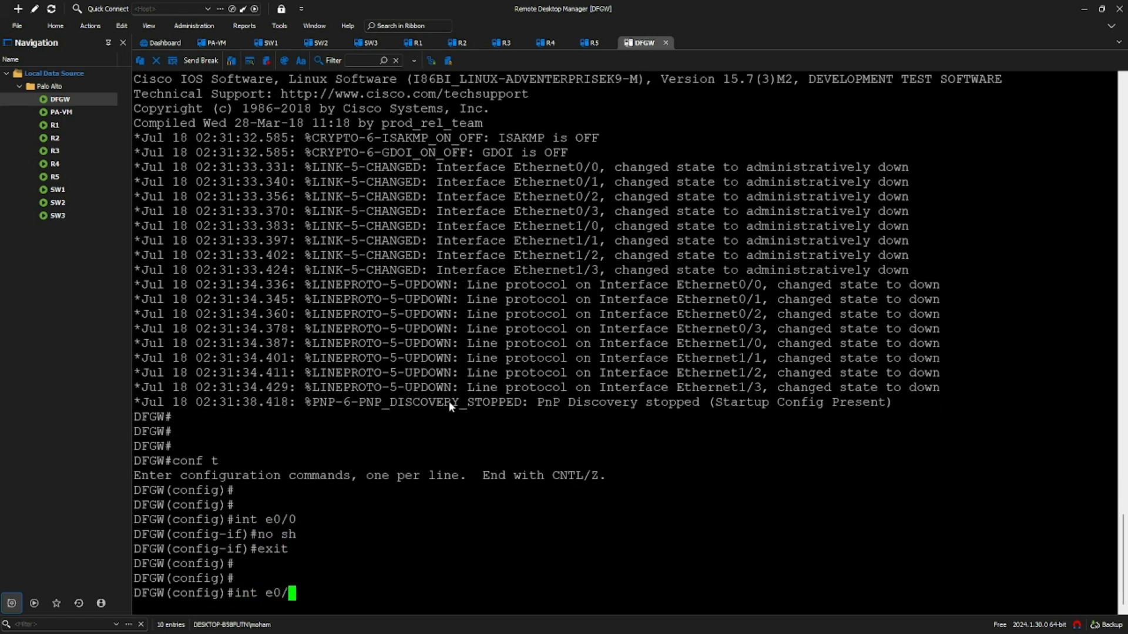
pyautogui.press('Return')
pyautogui.write('end')
pyautogui.press('BackSpace')
pyautogui.write('c')
pyautogui.press('Tab')
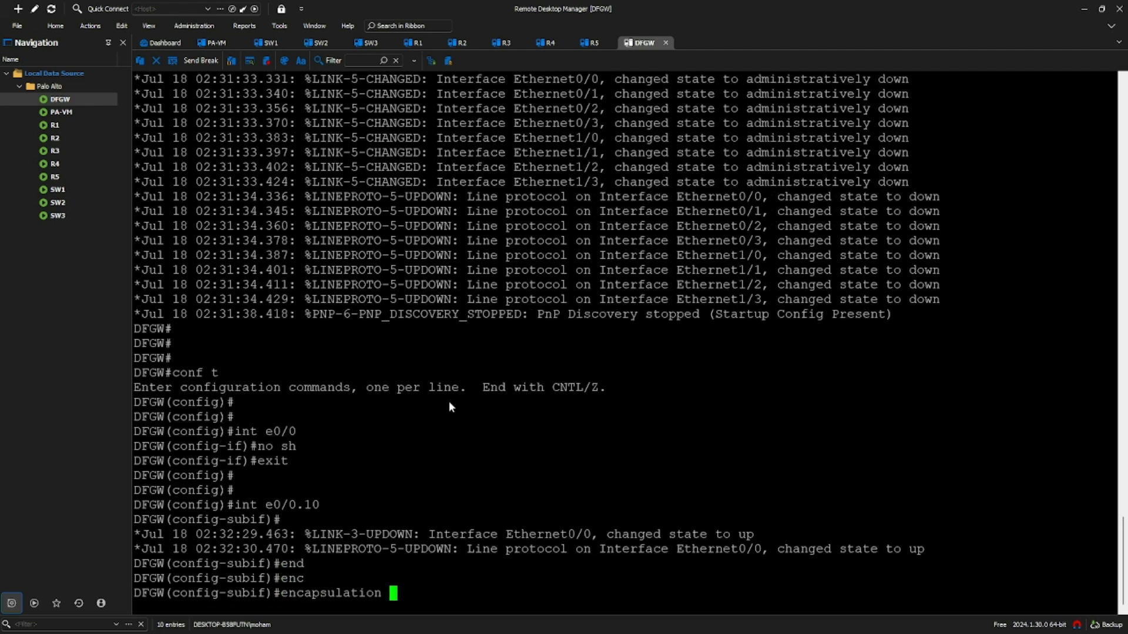
pyautogui.write('d')
pyautogui.press('Tab')
pyautogui.write('10')
pyautogui.press('Return')
pyautogui.write('ip add ')
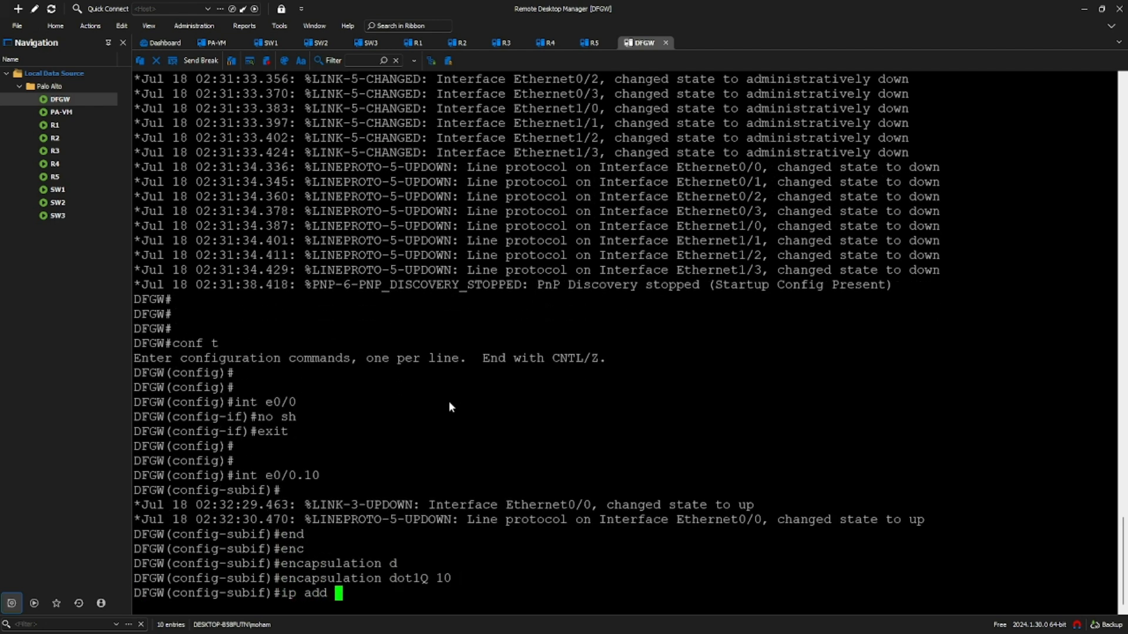
pyautogui.write('10.1.1.254 255.255.255.0')
pyautogui.press('Return')
pyautogui.write('no sh')
pyautogui.press('Return')
# - Create subinterface e0/0.20 with dot1Q VLAN 20 and IP 20.1.1.254/24, enabled
pyautogui.write('int e0/0.20')
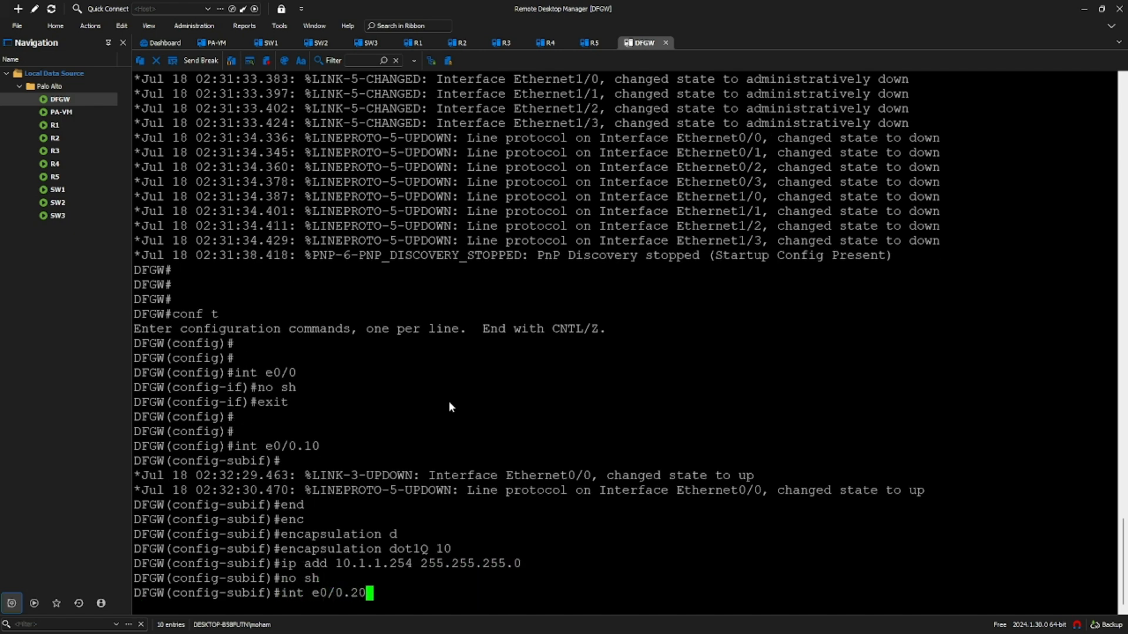
pyautogui.press('Return')
pyautogui.write('encapsulation')
pyautogui.press('Tab')
pyautogui.write('d')
pyautogui.press('Tab')
pyautogui.write('20')
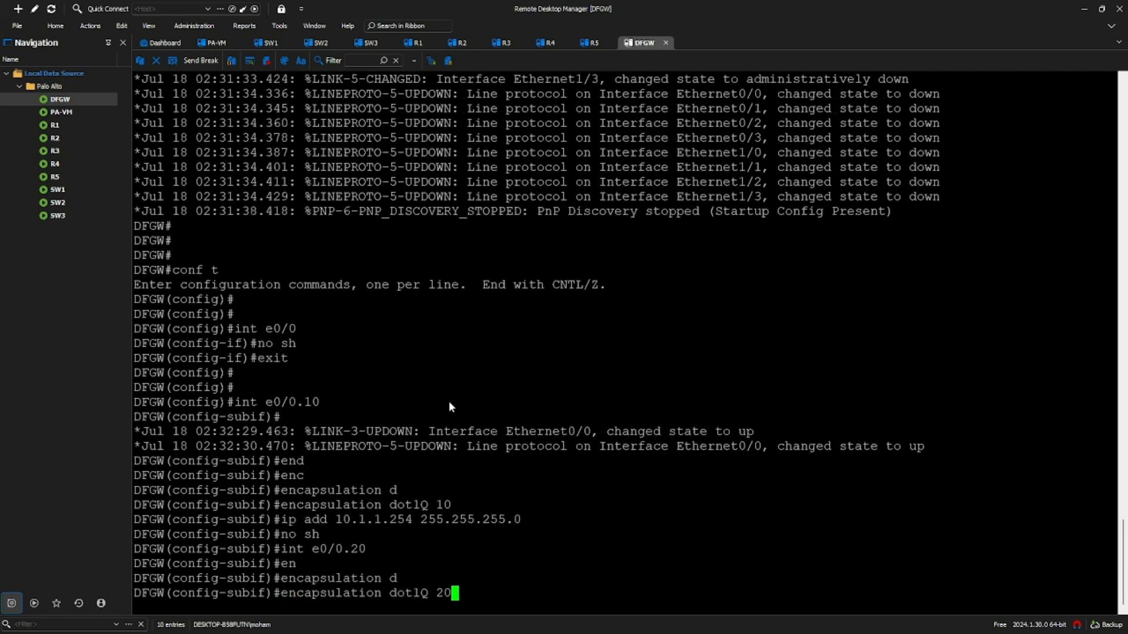
pyautogui.press('Return')
pyautogui.write('ip add 20.1.1.')
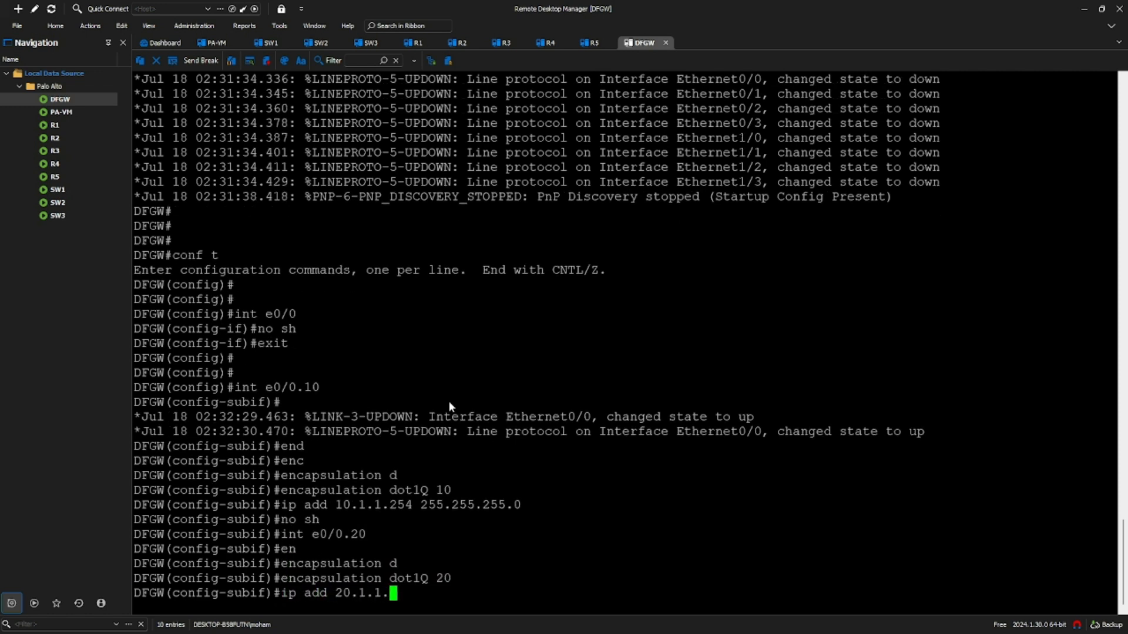
pyautogui.write('254 255.255.255.0')
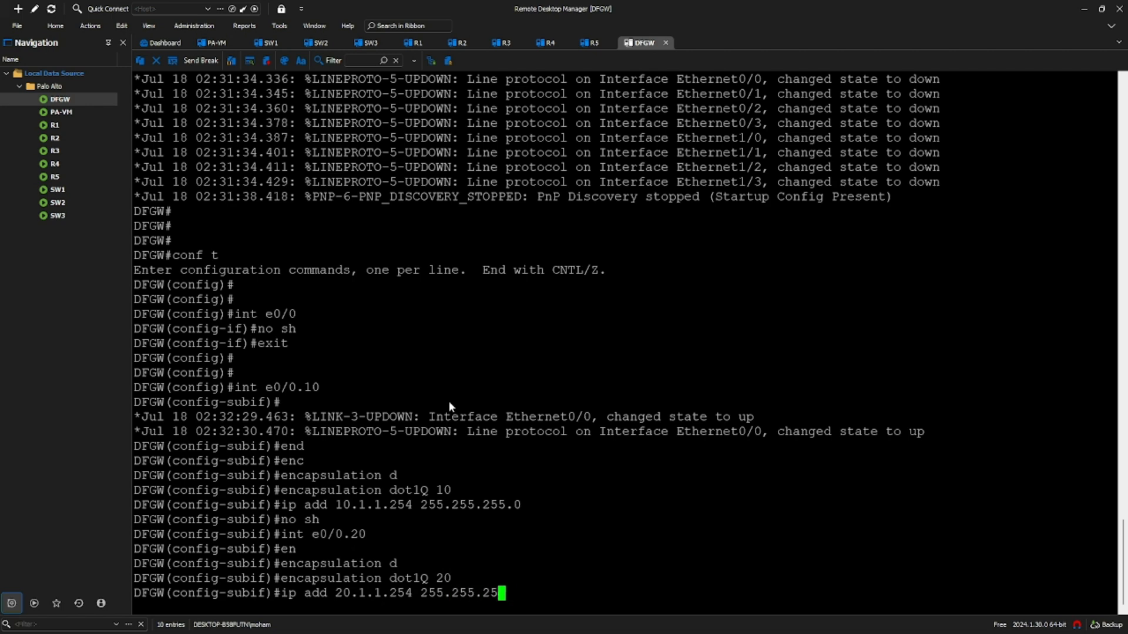
pyautogui.press('Return')
pyautogui.write('no sh')
pyautogui.press('Return')
# - Exit the subinterface and save the DFGW configuration with 'do wr'
pyautogui.write('exit')
pyautogui.press('Return')
pyautogui.write('do wr')
pyautogui.press('Return')
pyautogui.press('Return')
pyautogui.press('Return')
pyautogui.press('Return')
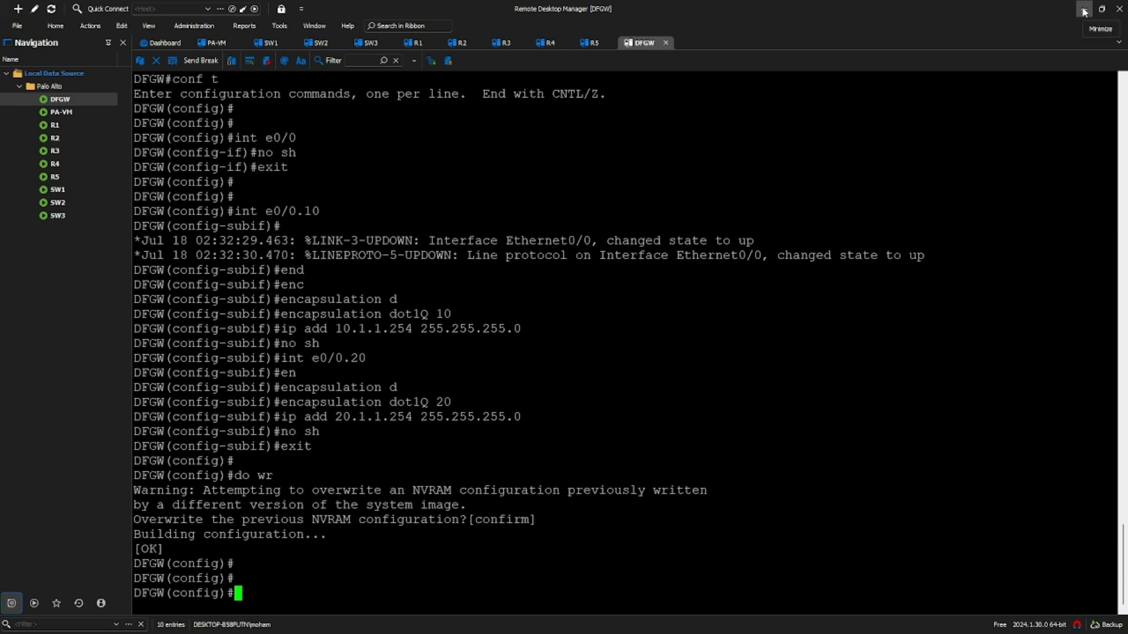
# - Run 'do sh int trunk' on SW1 and compare Et0/0 and Et0/2 with the topology diagram
pyautogui.click(271, 42)
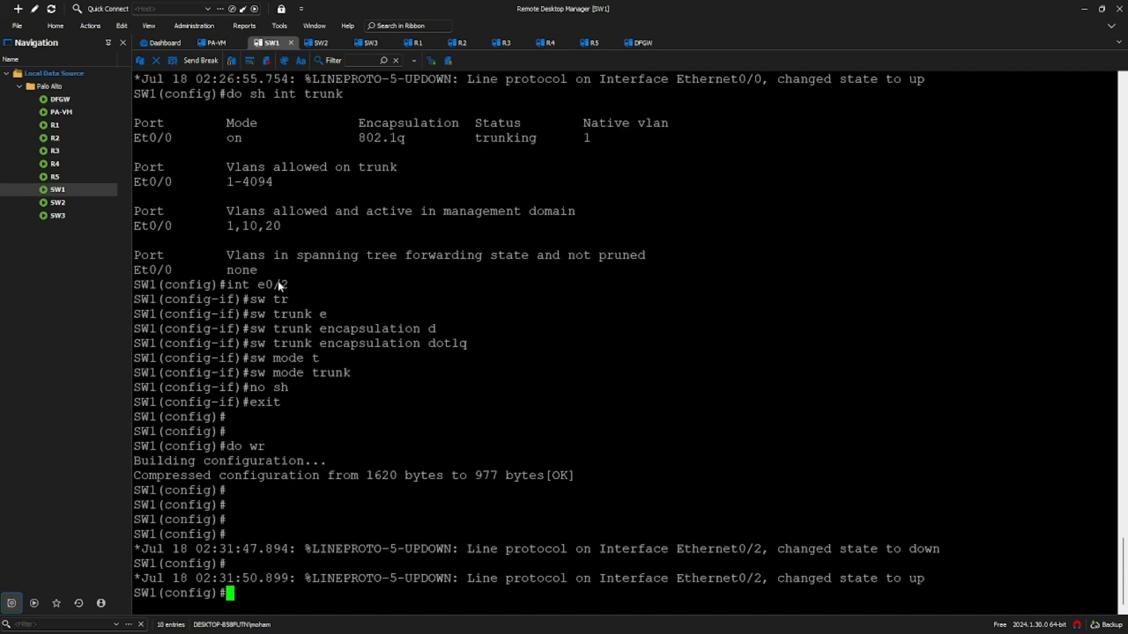
pyautogui.write('do sh int trunk')
pyautogui.press('Return')
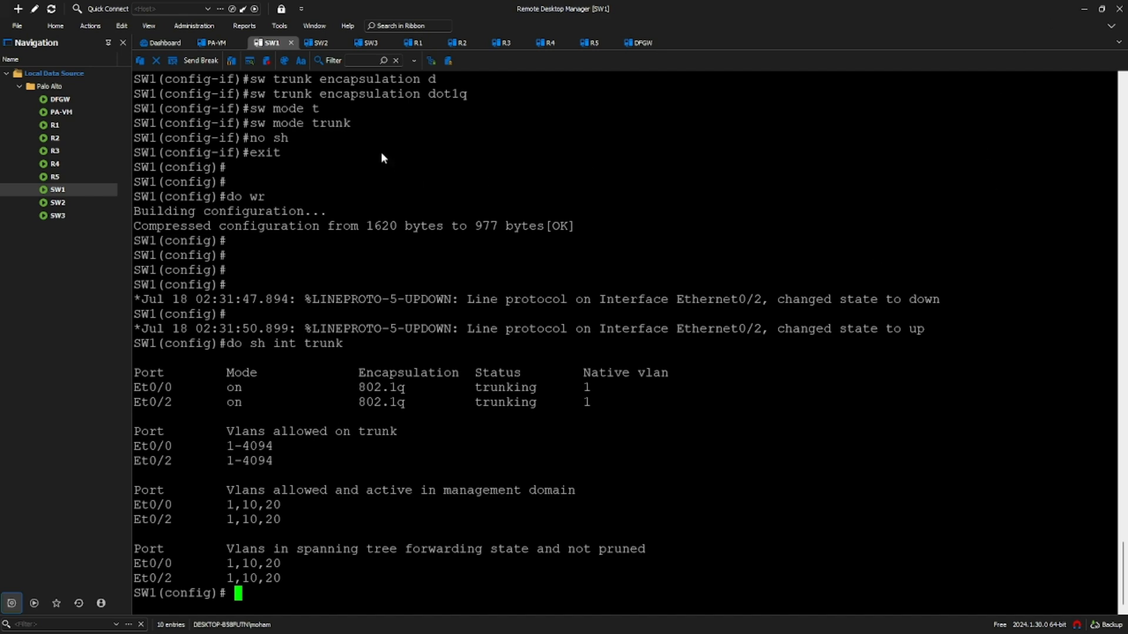
pyautogui.hotkey('alt', 'Tab')
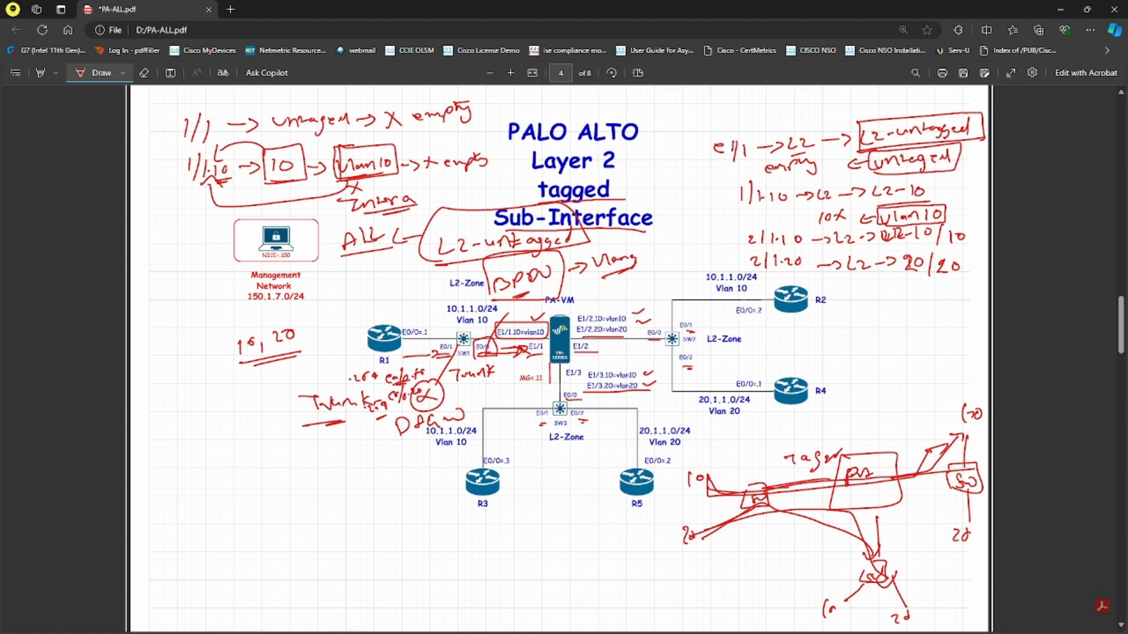
pyautogui.hotkey('alt', 'Tab')
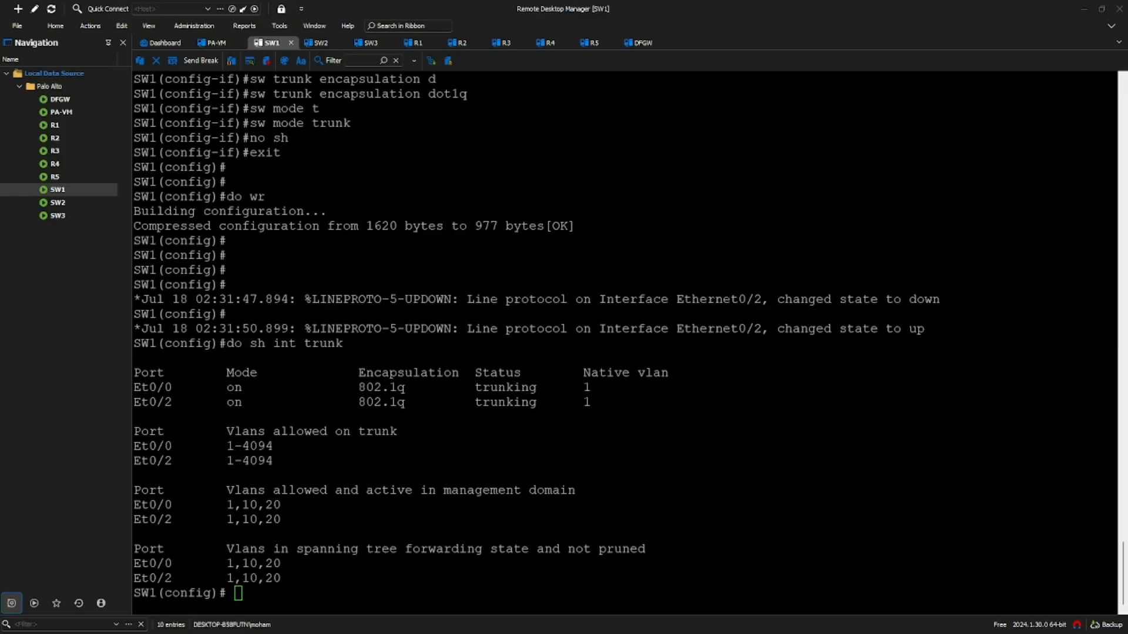
# - Ping 10.1.1.254 from R2, then give R2 a default route 0.0.0.0/0 via 10.1.1.254
pyautogui.click(460, 42)
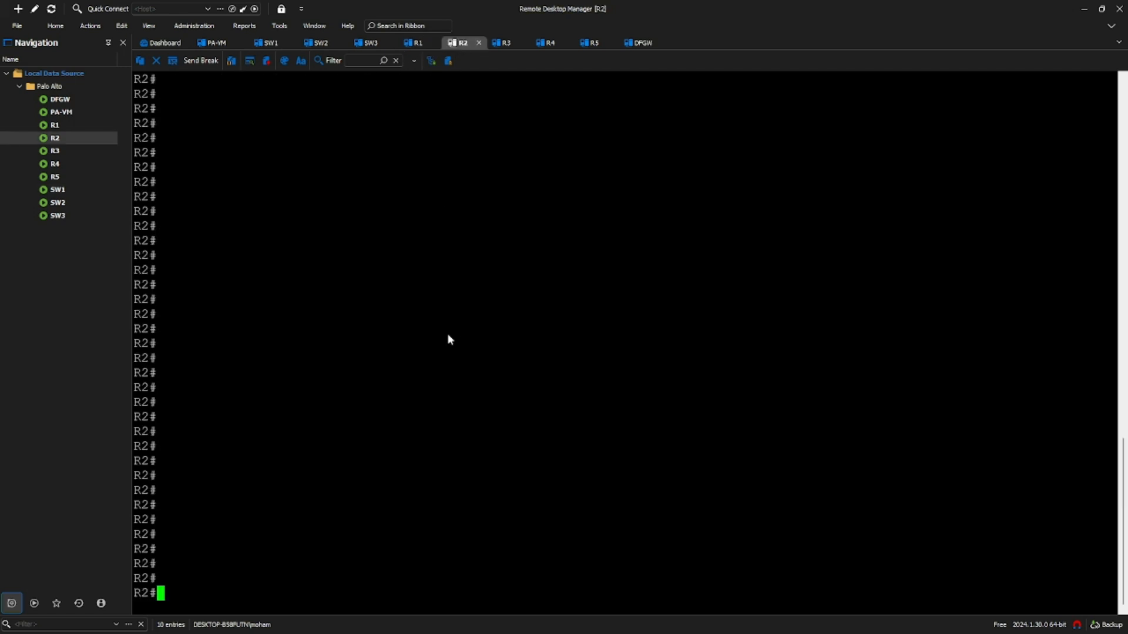
pyautogui.write('ping 10.1.1.254')
pyautogui.press('Return')
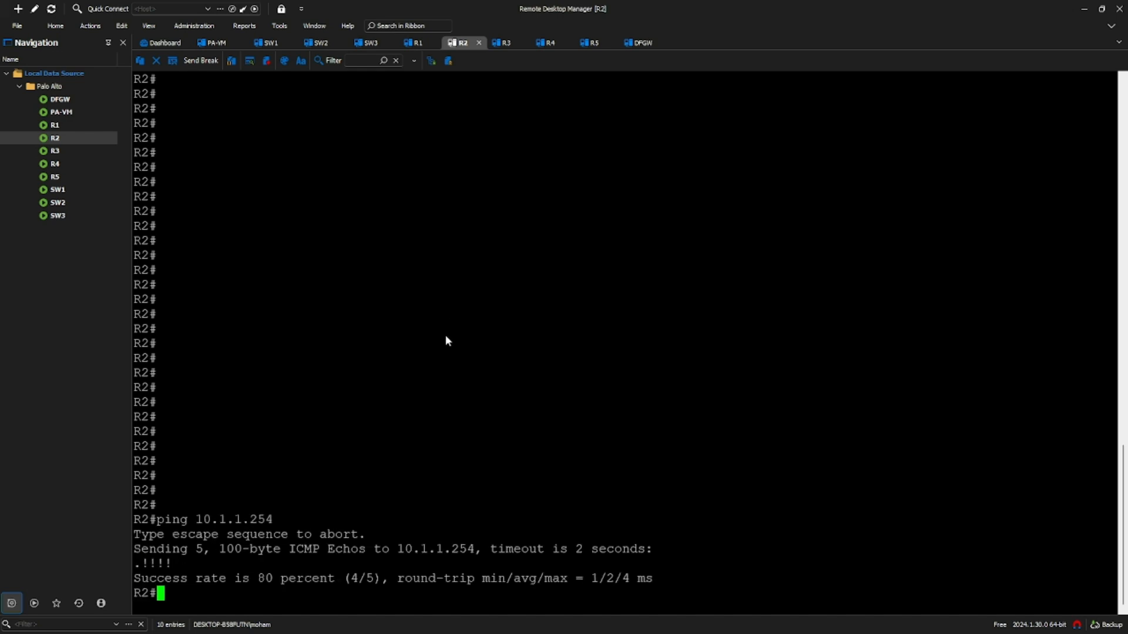
pyautogui.write('conf t')
pyautogui.press('Return')
pyautogui.press('Return')
pyautogui.write('ip route 0')
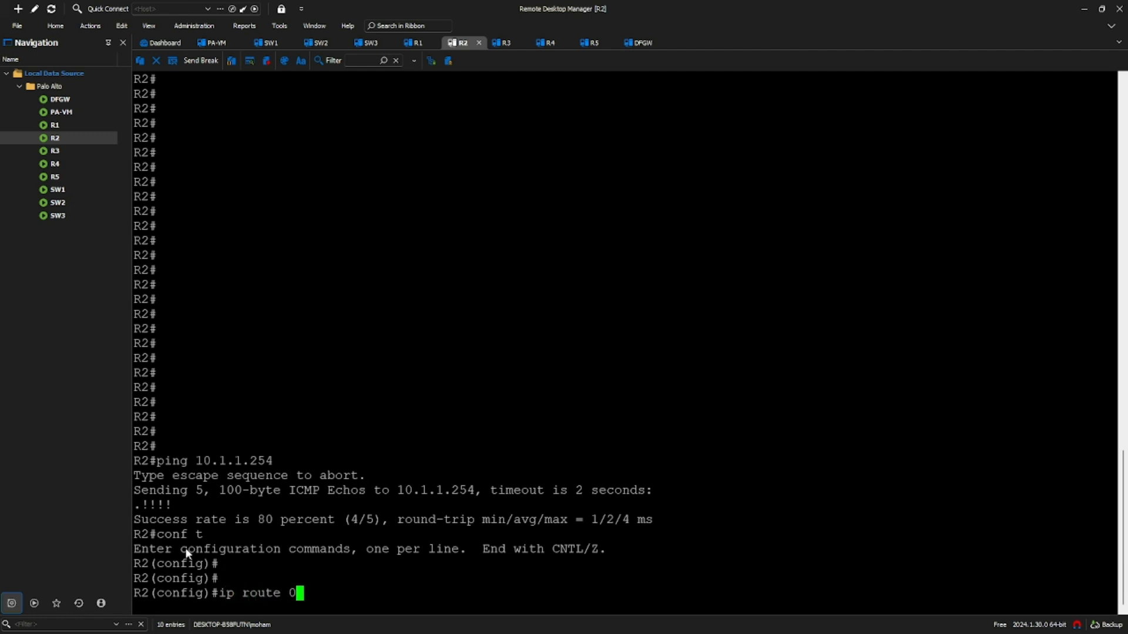
pyautogui.write('.0.0.0 0.0.0.0 10.1.1.254')
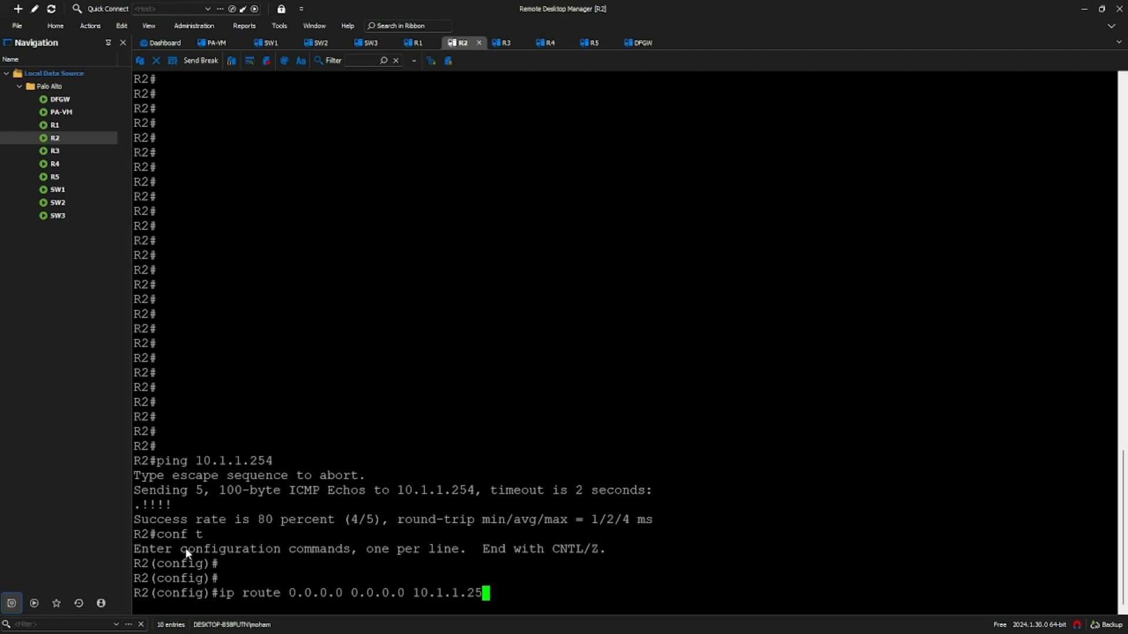
pyautogui.press('Return')
pyautogui.press('Return')
pyautogui.press('Return')
pyautogui.press('Return')
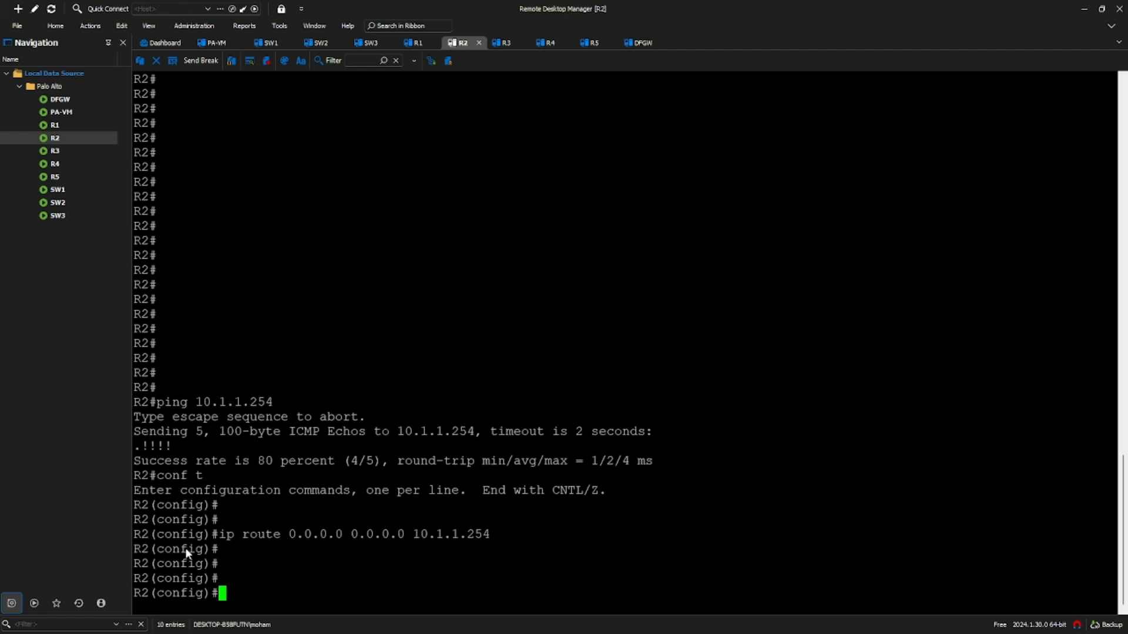
# - Ping the VLAN 20 gateway 20.1.1.254 from R4
pyautogui.click(547, 43)
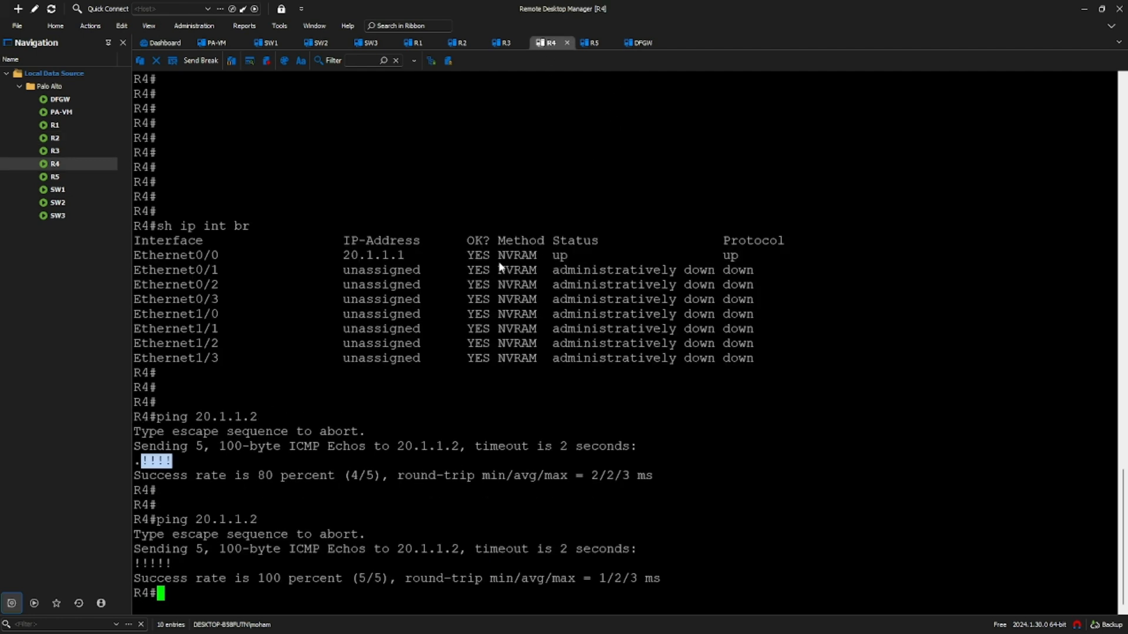
pyautogui.write('ping 20.1.1.254')
pyautogui.press('Return')
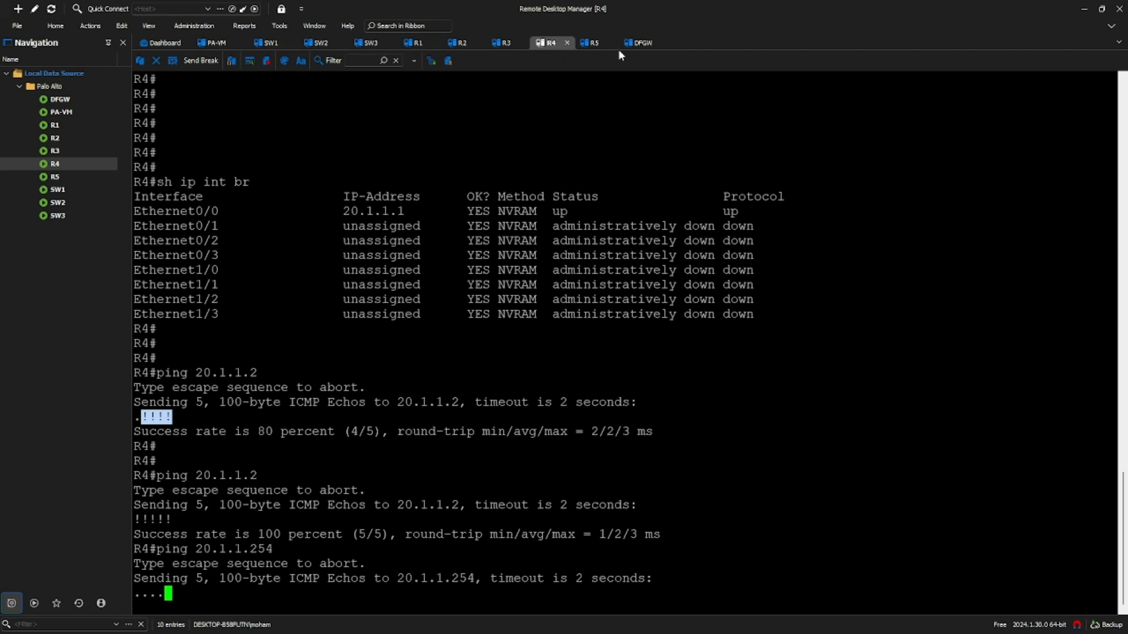
# - Check the 20.1.1.254 address in DFGW's config, then re-ping 20.1.1.254 from R4
pyautogui.click(640, 43)
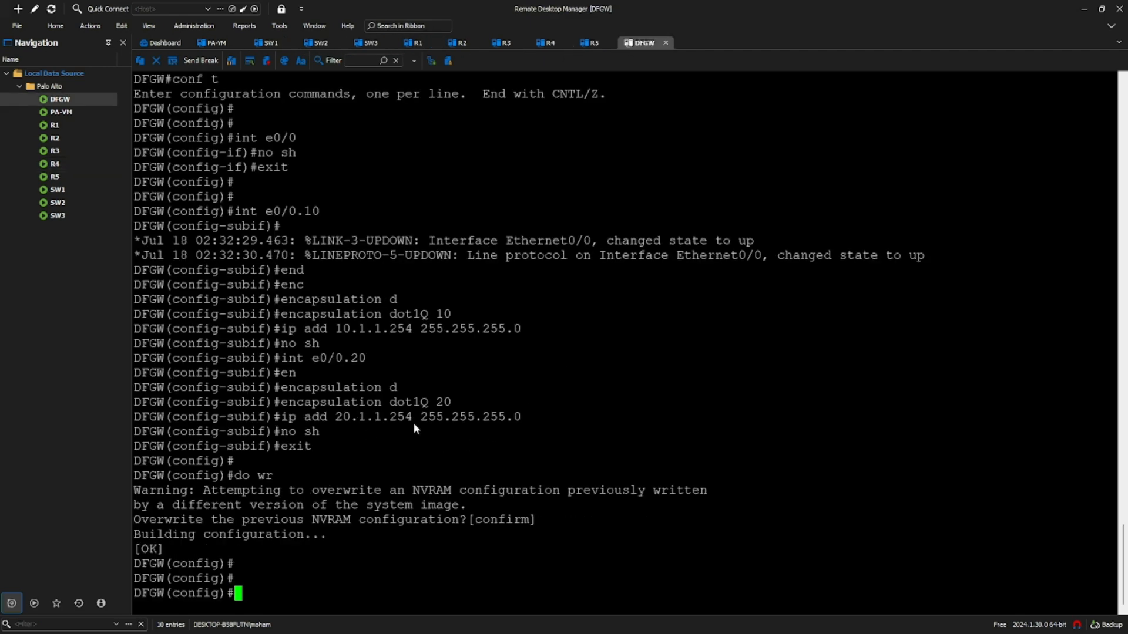
pyautogui.moveTo(410, 418); pyautogui.dragTo(337, 419)
pyautogui.click(437, 436)
pyautogui.click(546, 43)
pyautogui.press('Up')
pyautogui.press('Return')
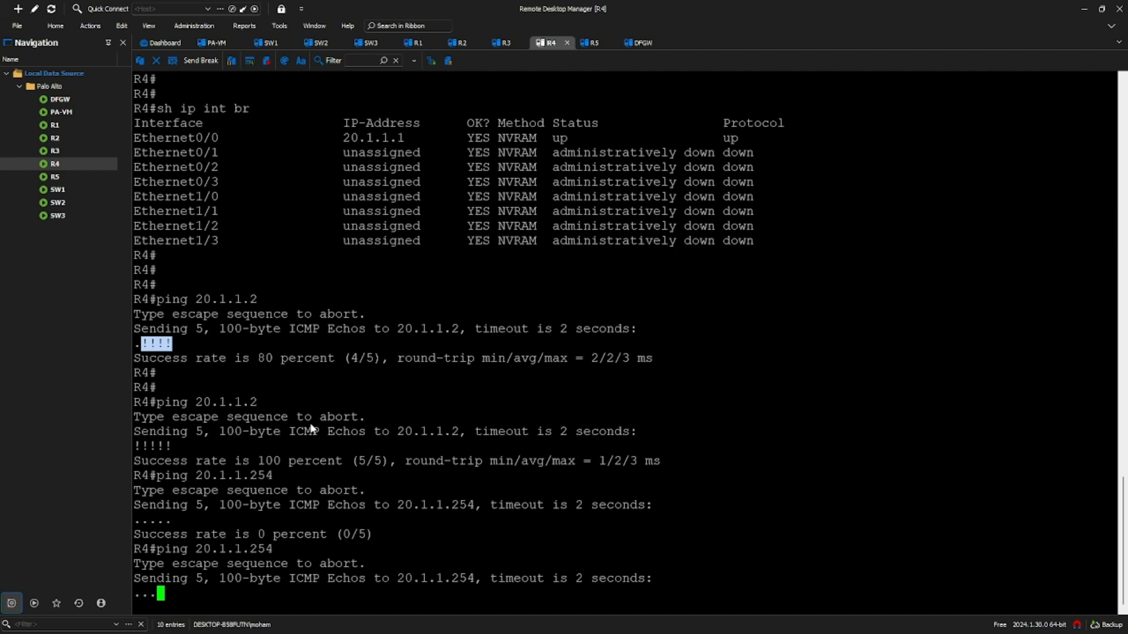
# - Ping 20.1.1.254 from R5 and retry the same ping from R4 several times
pyautogui.click(593, 44)
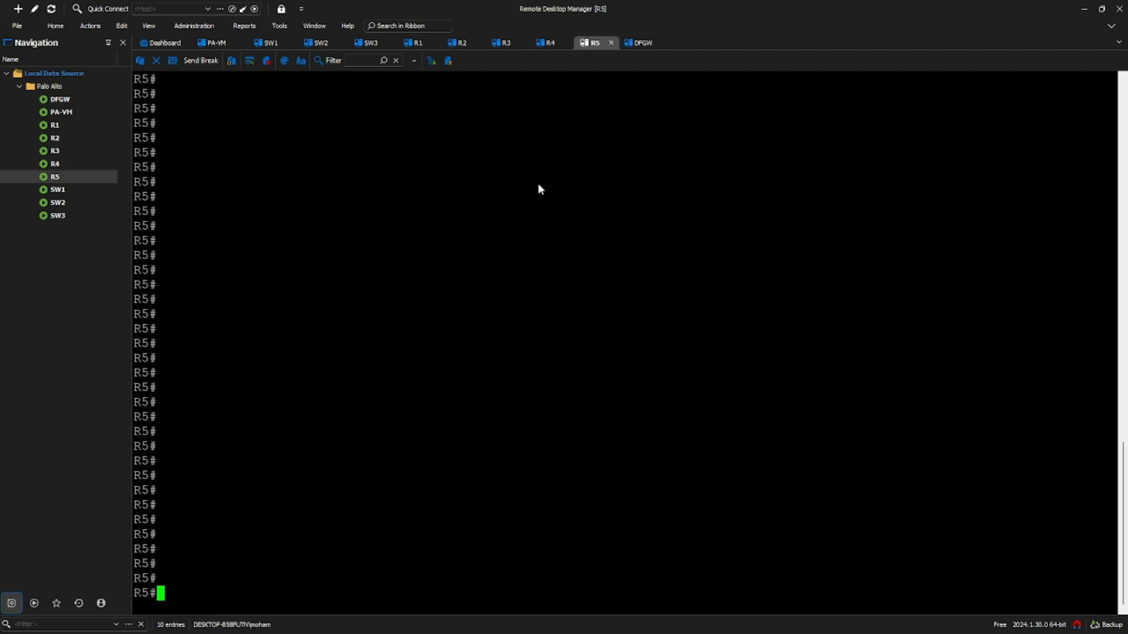
pyautogui.write('ping 20.1.1.2')
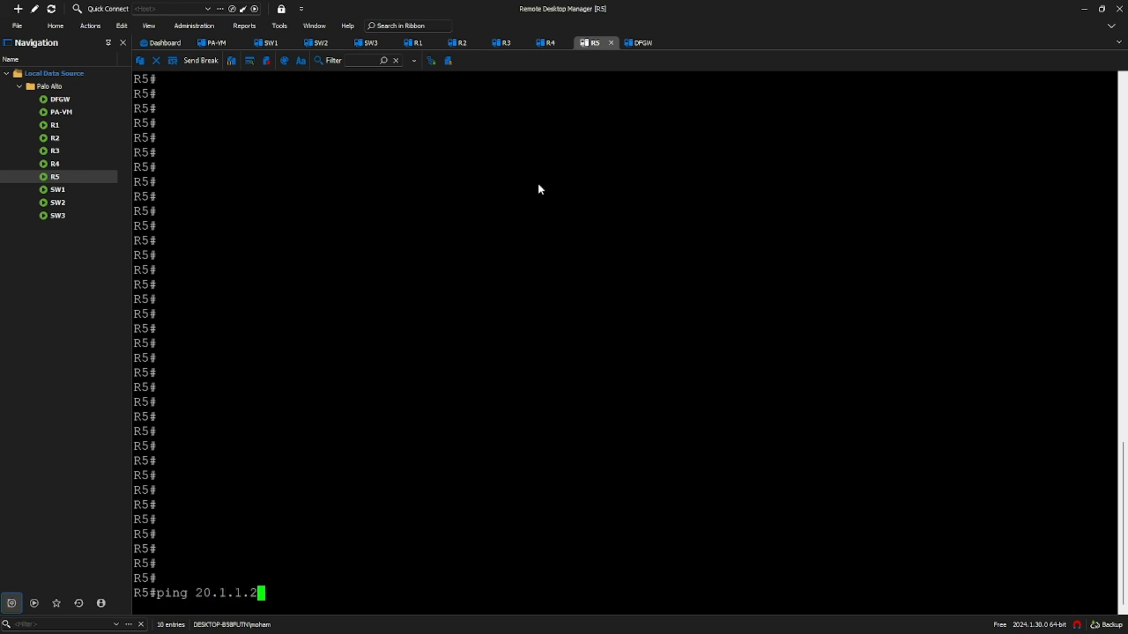
pyautogui.write('54')
pyautogui.press('Return')
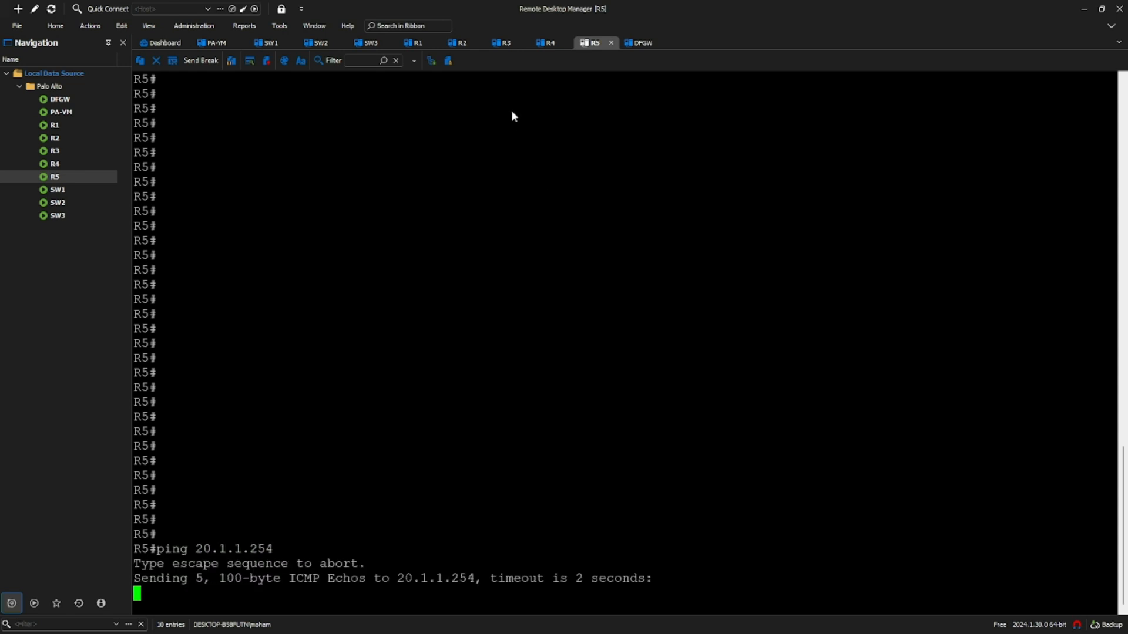
pyautogui.click(550, 44)
pyautogui.press('Up')
pyautogui.press('Return')
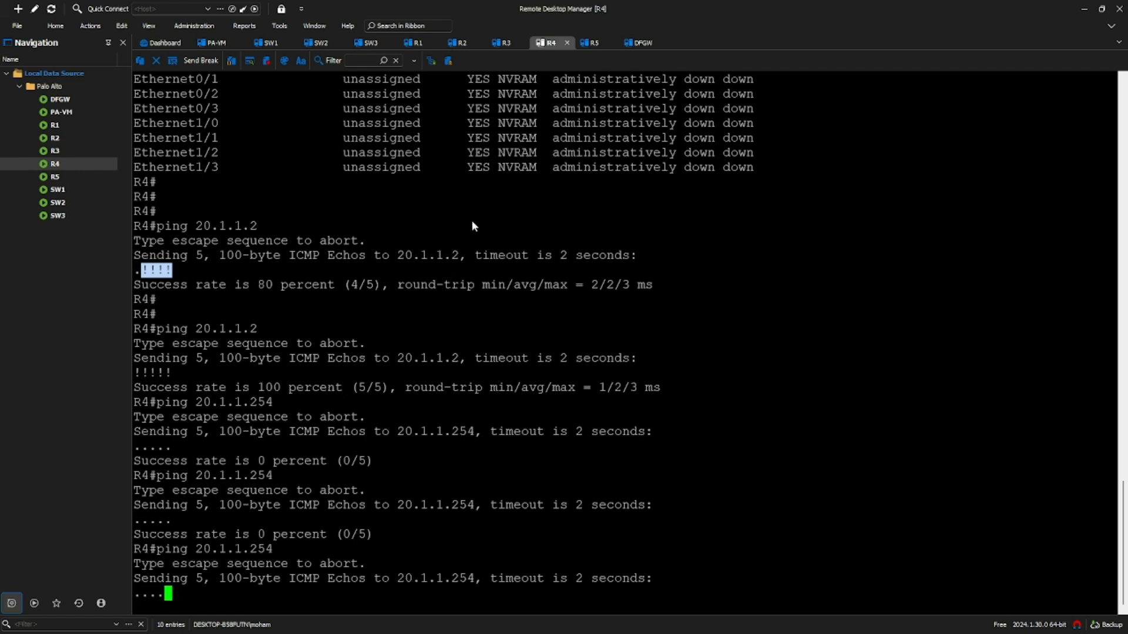
pyautogui.press('Return')
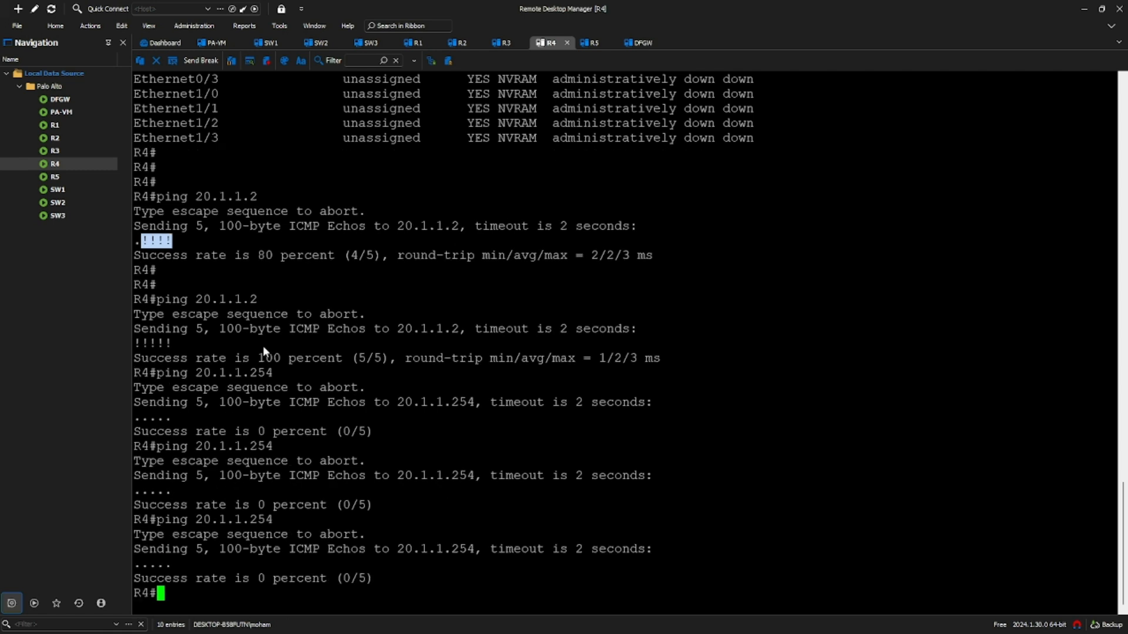
pyautogui.press('Return')
pyautogui.press('Return')
pyautogui.press('Up')
pyautogui.press('Return')
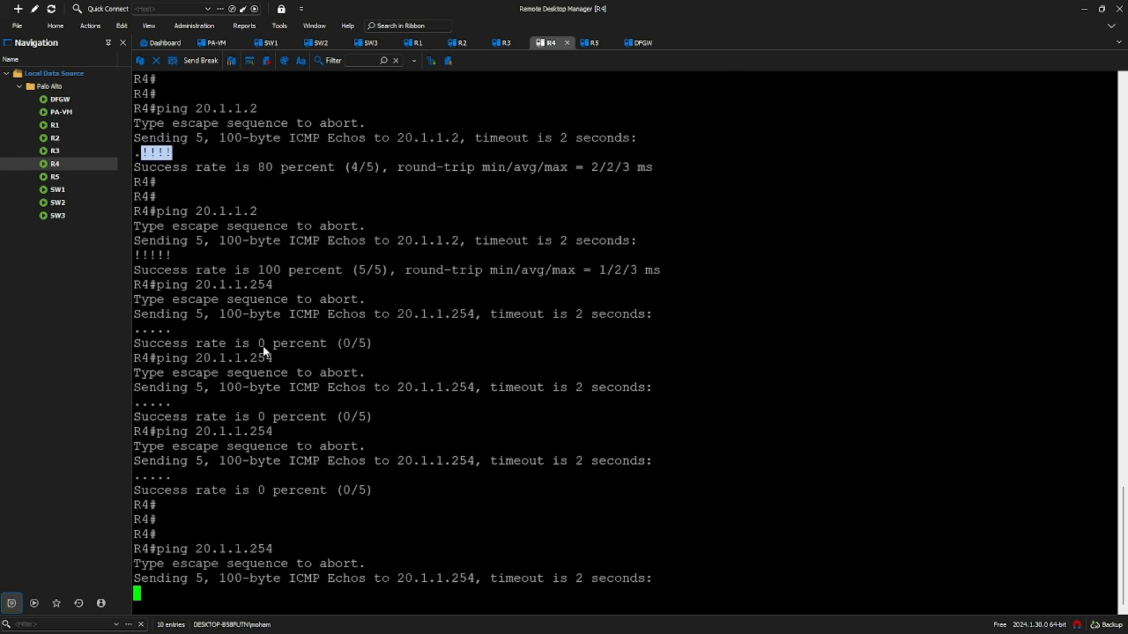
# - Ping 10.1.1.254 from R2 and R3
pyautogui.click(464, 47)
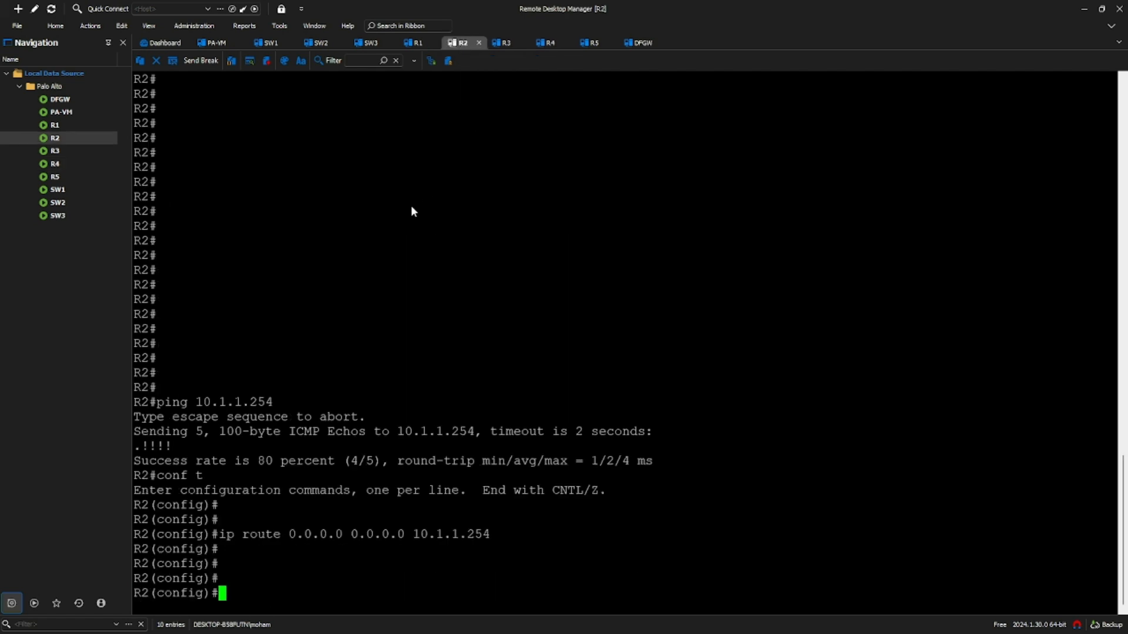
pyautogui.write('do ping 10.1.1.')
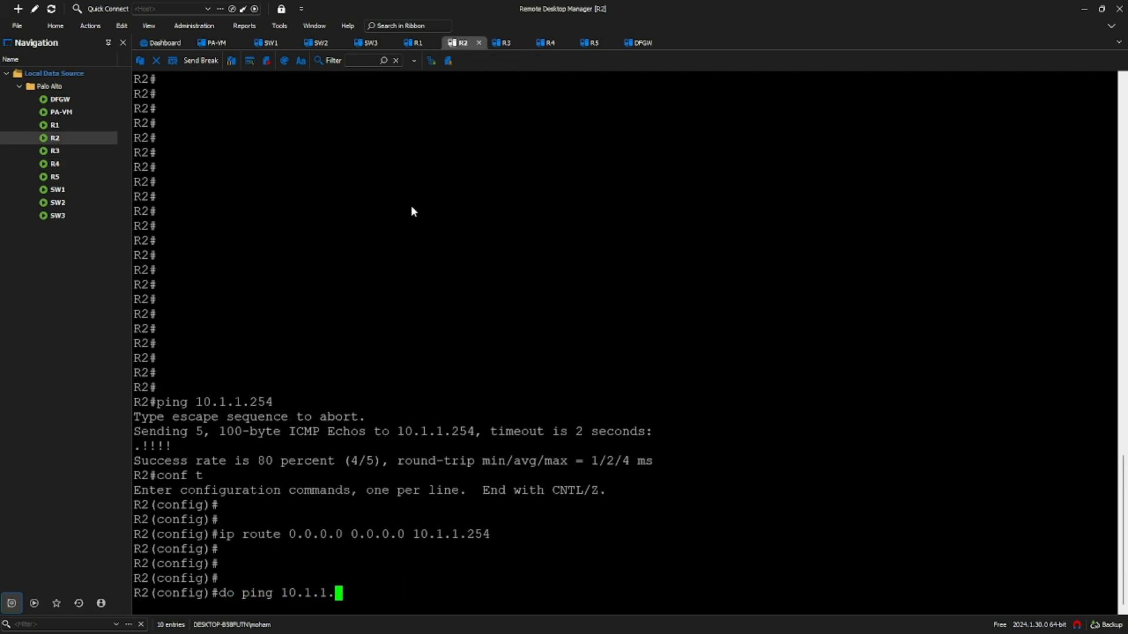
pyautogui.write('254')
pyautogui.press('Return')
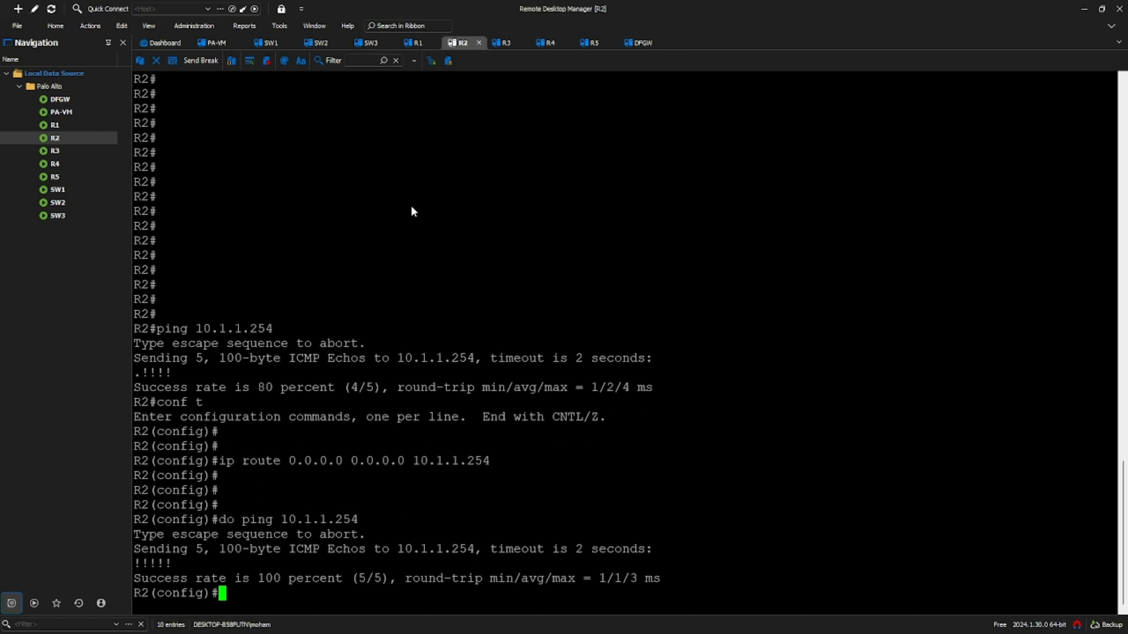
pyautogui.click(502, 43)
pyautogui.write('ping 10')
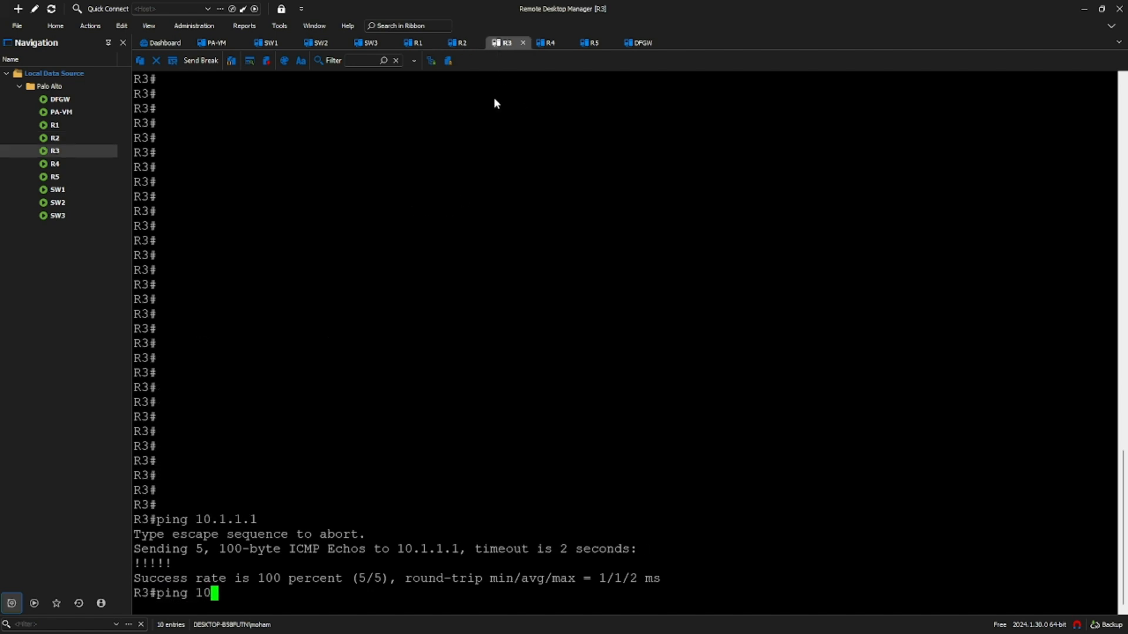
pyautogui.write('.1.1.254')
pyautogui.press('Return')
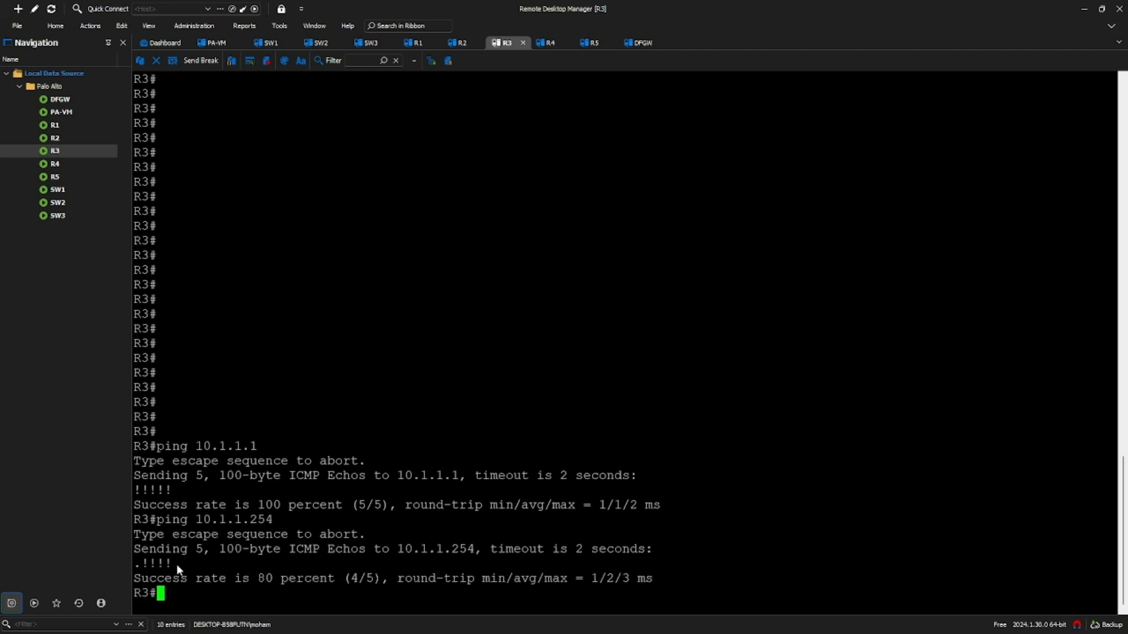
# - Retry R4's ping to 20.1.1.254 and bring the lab diagram PDF forward
pyautogui.click(549, 46)
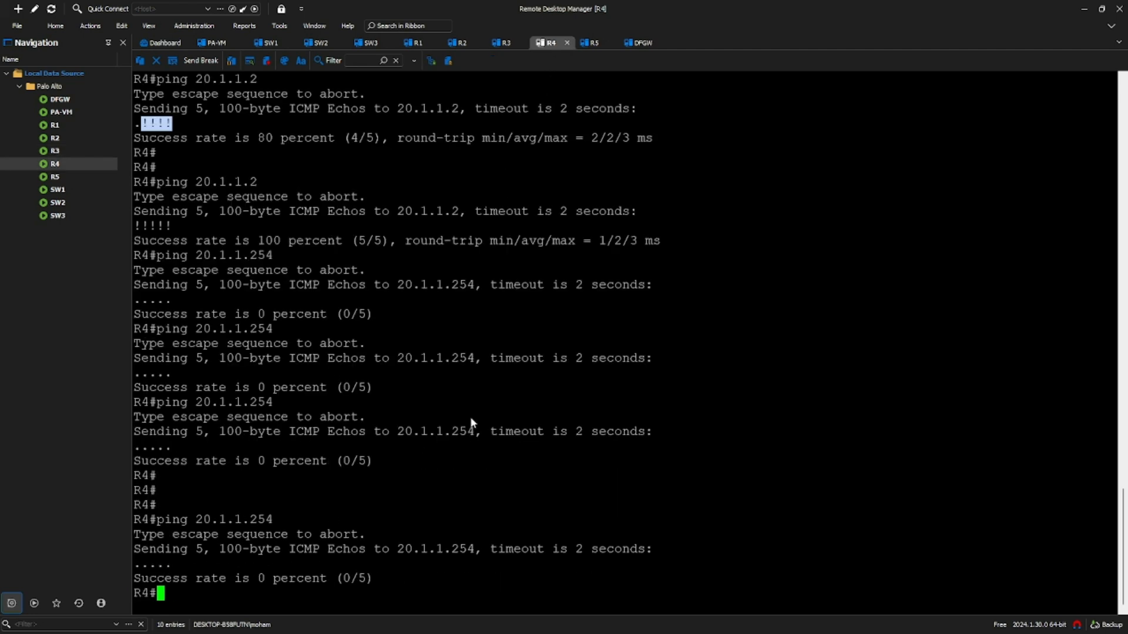
pyautogui.press('Return')
pyautogui.press('Return')
pyautogui.press('Return')
pyautogui.press('Return')
pyautogui.press('Up')
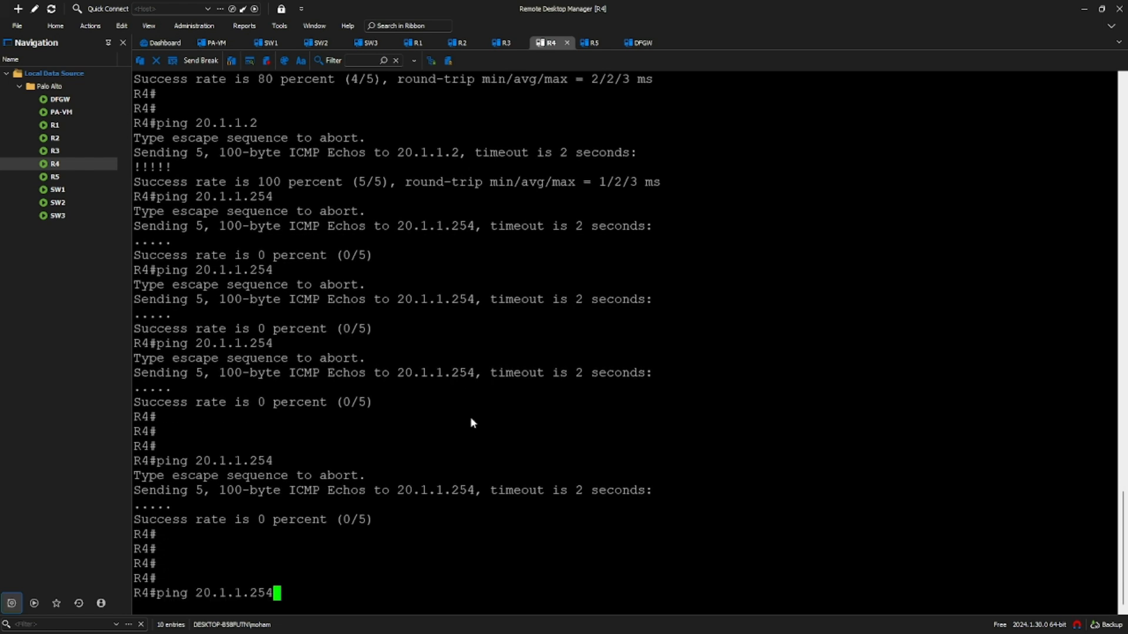
pyautogui.press('Return')
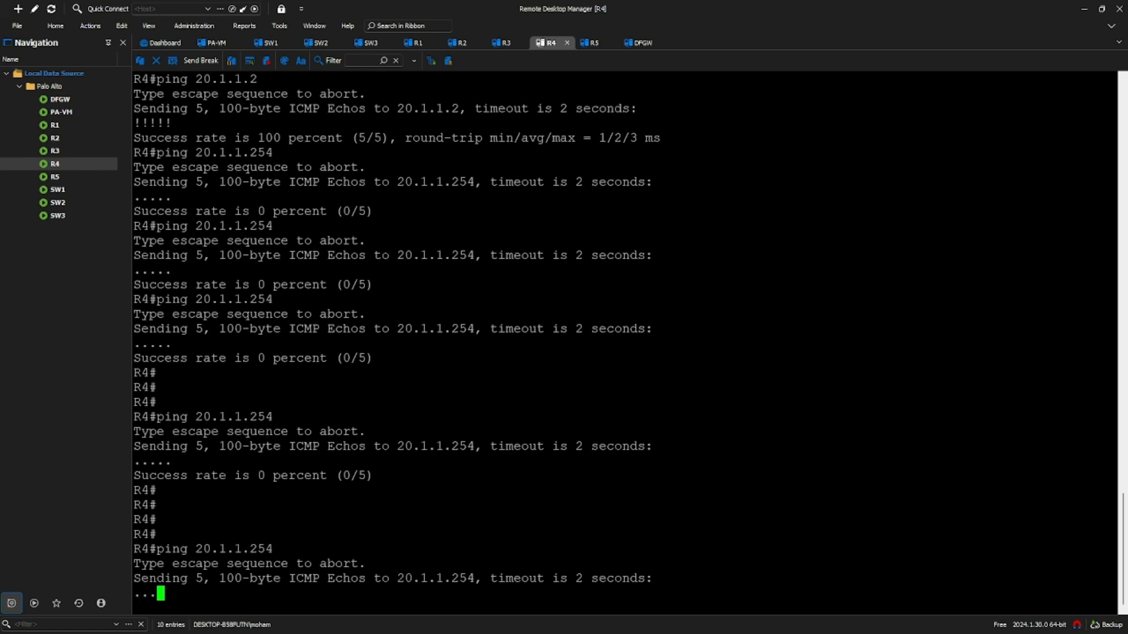
pyautogui.hotkey('alt', 'Tab')
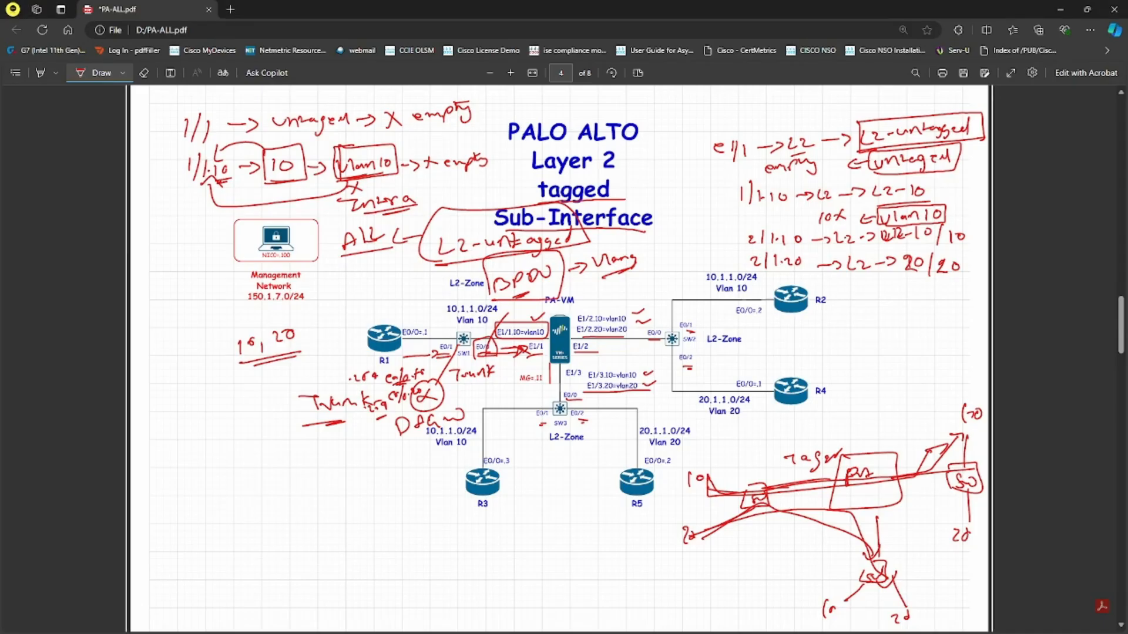
# - Draw a red stroke toward SW1 on the topology diagram
pyautogui.moveTo(442, 387); pyautogui.dragTo(470, 350)
# - Add a second link from DFGW Ethernet0/1 to a free SW1 port, then return to SW1's console
pyautogui.hotkey('alt', 'Tab')
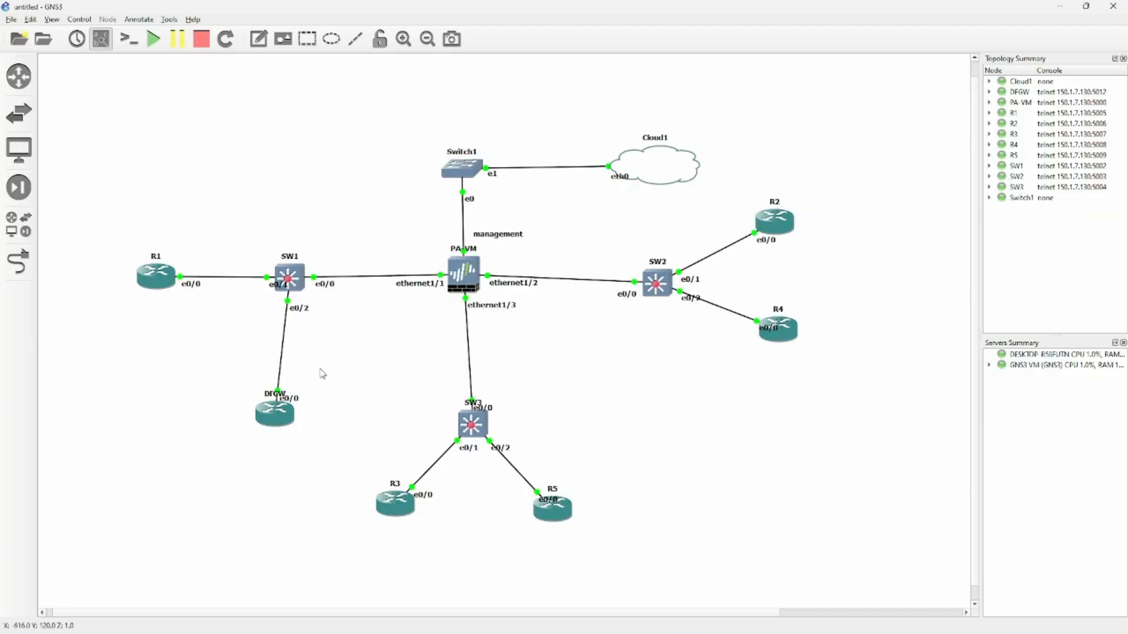
pyautogui.click(19, 261)
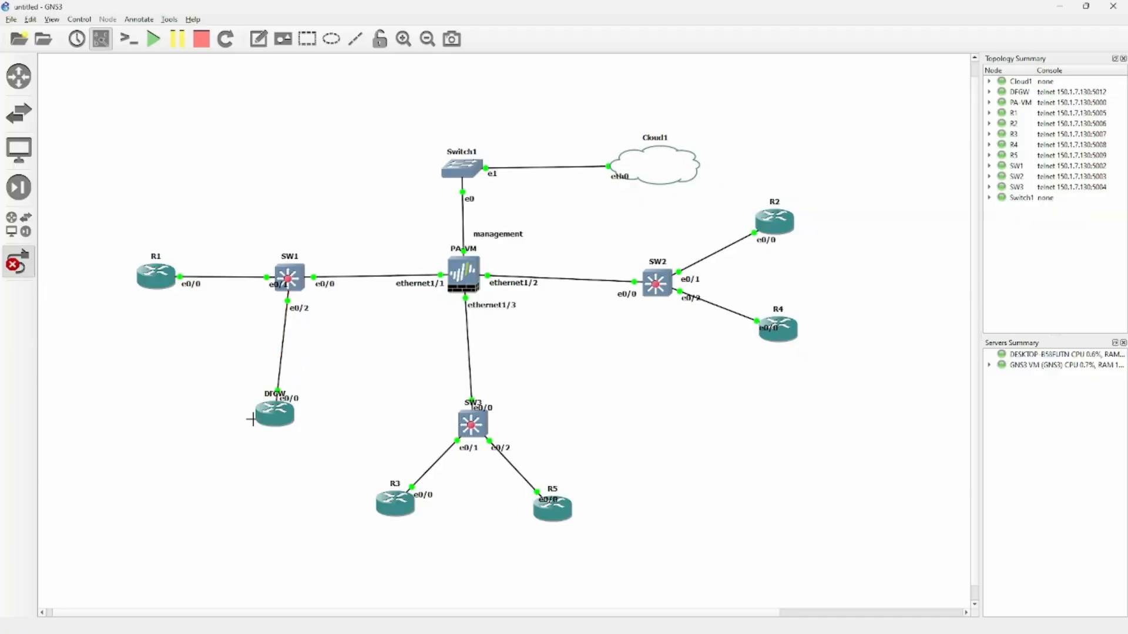
pyautogui.click(268, 413)
pyautogui.click(299, 436)
pyautogui.click(293, 291)
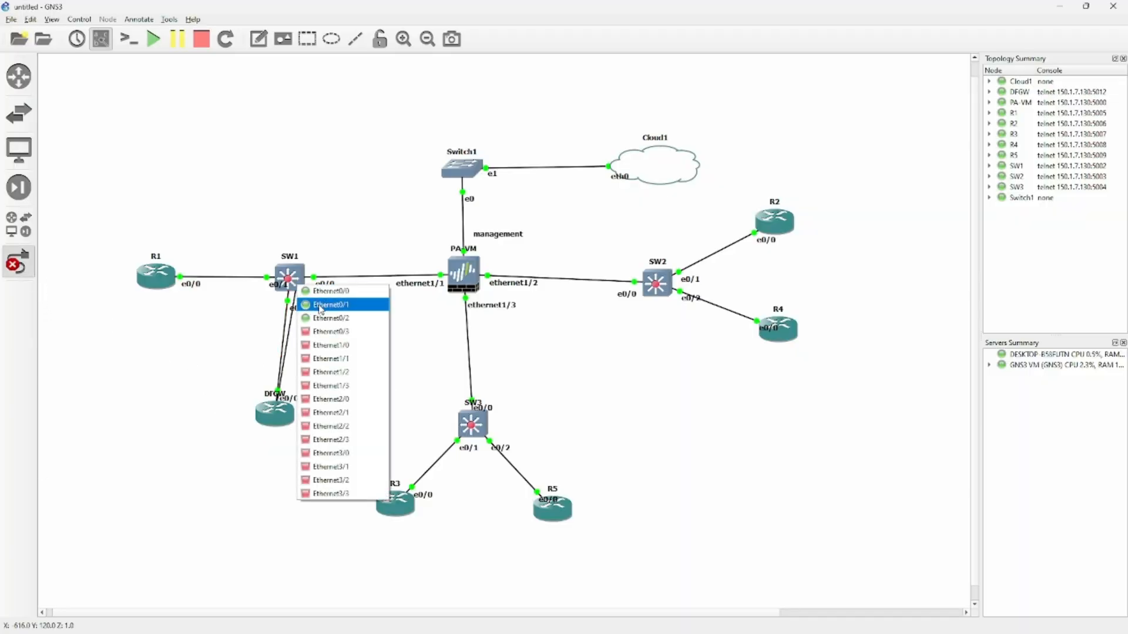
pyautogui.click(329, 334)
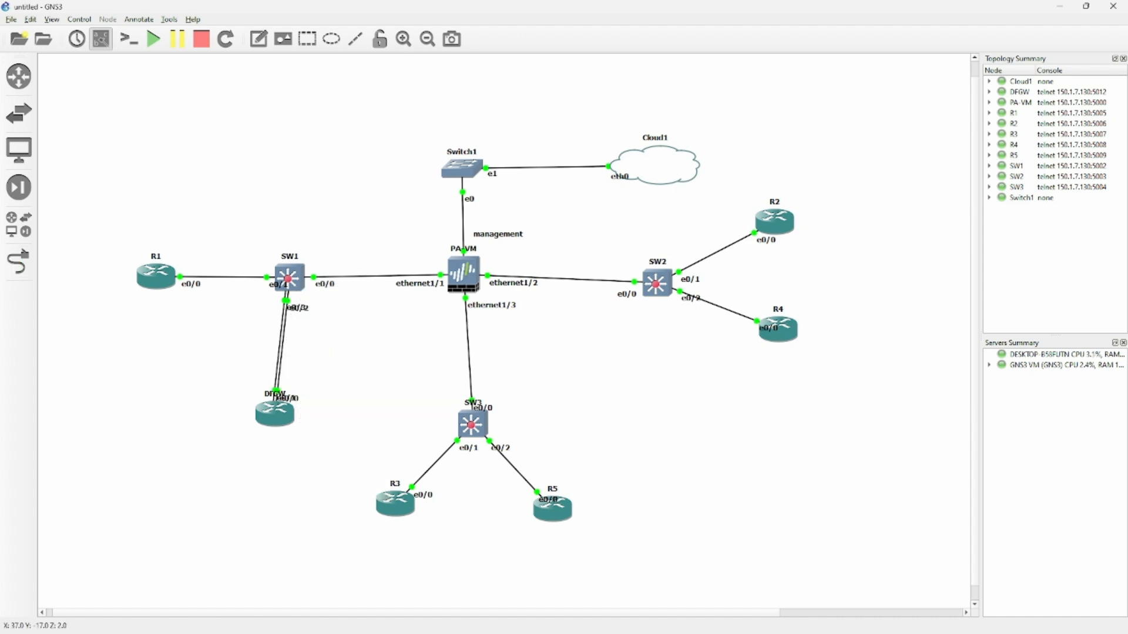
pyautogui.hotkey('alt', 'Tab')
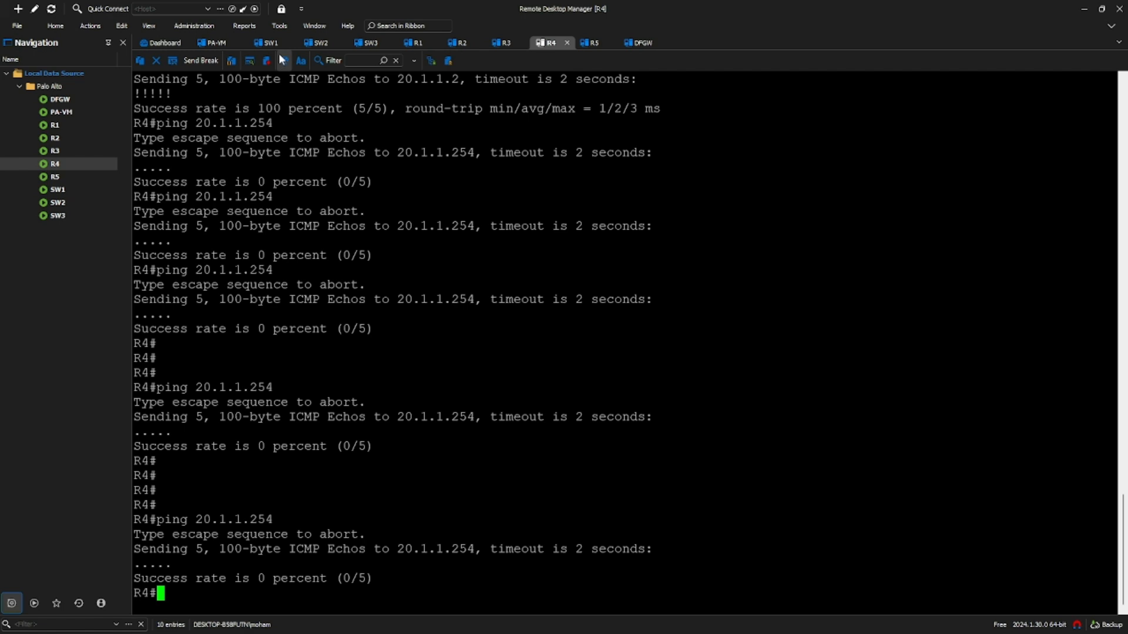
pyautogui.click(273, 43)
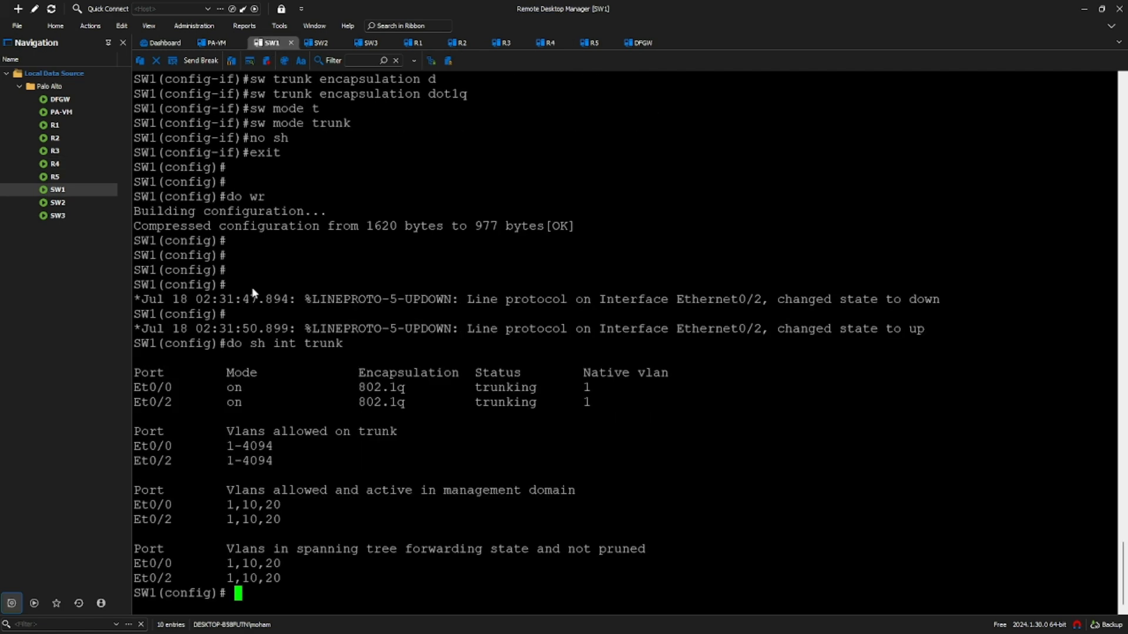
# - Reset SW1's Et0/2 and make it an enabled access port in VLAN 10
pyautogui.write('default int e')
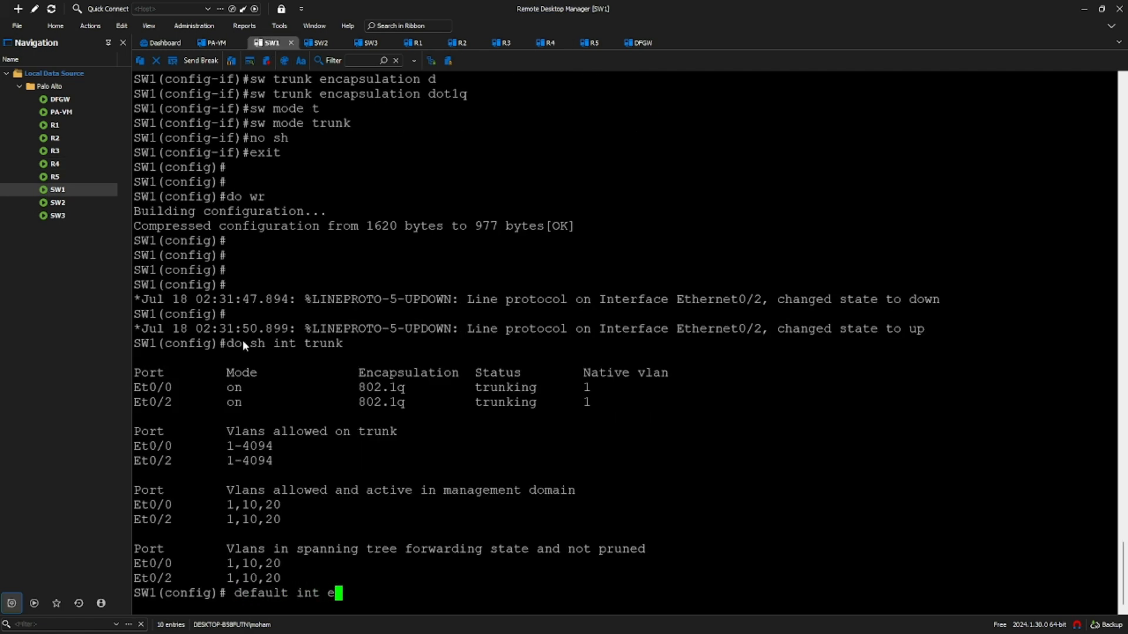
pyautogui.write('0/2')
pyautogui.press('Return')
pyautogui.press('Return')
pyautogui.press('Return')
pyautogui.press('Return')
pyautogui.write('int e0/2')
pyautogui.press('Return')
pyautogui.write('sw')
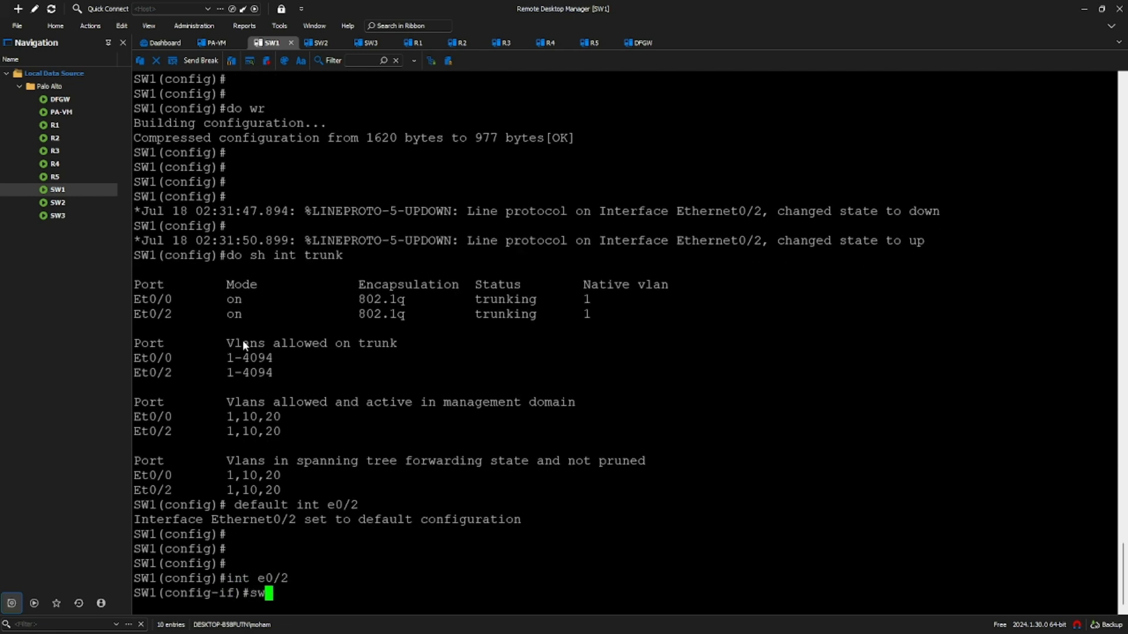
pyautogui.write(' mode ac')
pyautogui.press('Tab')
pyautogui.press('Return')
pyautogui.write('sw ac')
pyautogui.press('Tab')
pyautogui.write('v')
pyautogui.press('Tab')
pyautogui.write('10')
pyautogui.press('Return')
pyautogui.write('no sh')
pyautogui.press('Return')
# - Make SW1's Et0/3 an enabled access port in VLAN 20 and save with 'do wr'
pyautogui.write('in')
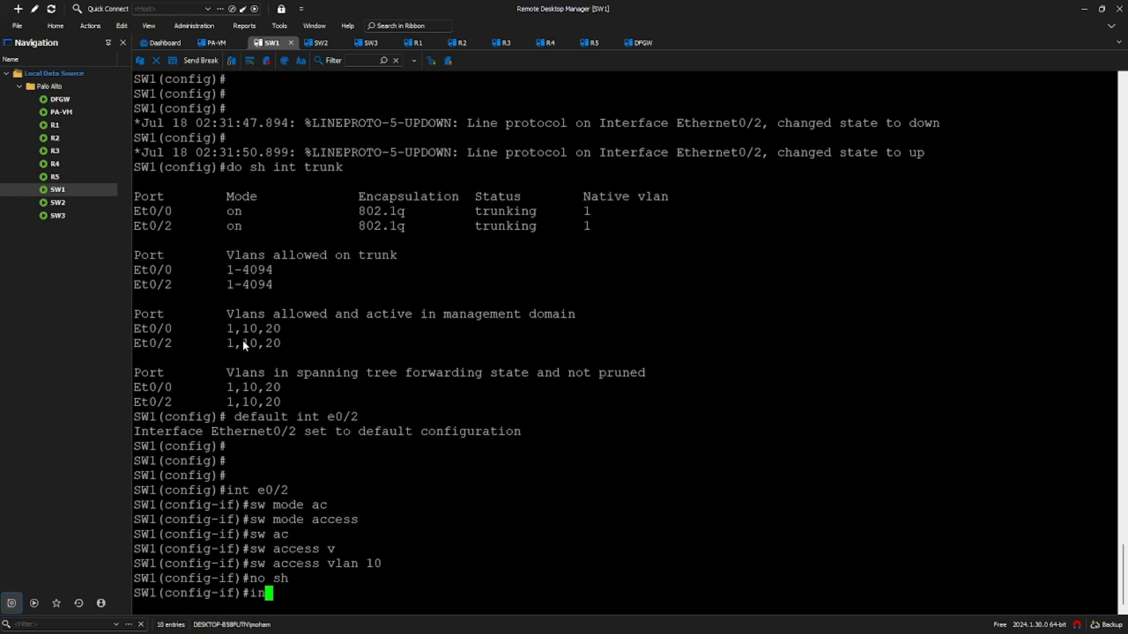
pyautogui.write('t e0/3')
pyautogui.press('Return')
pyautogui.write('s')
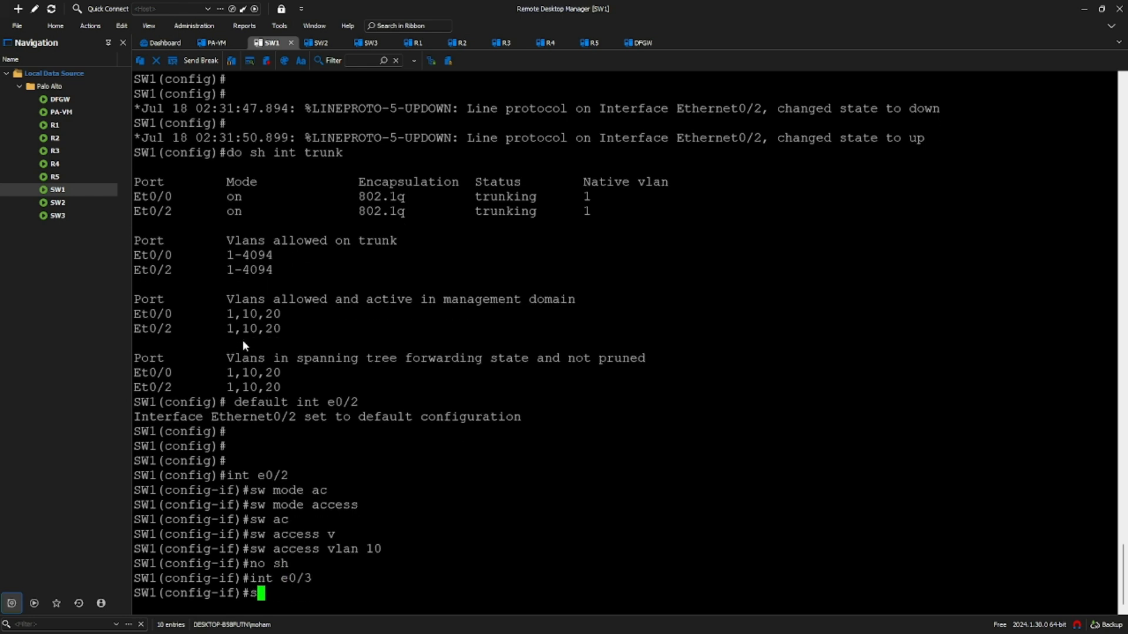
pyautogui.write('w mode ac')
pyautogui.press('Tab')
pyautogui.press('Return')
pyautogui.write('sw ac')
pyautogui.press('Tab')
pyautogui.write('v')
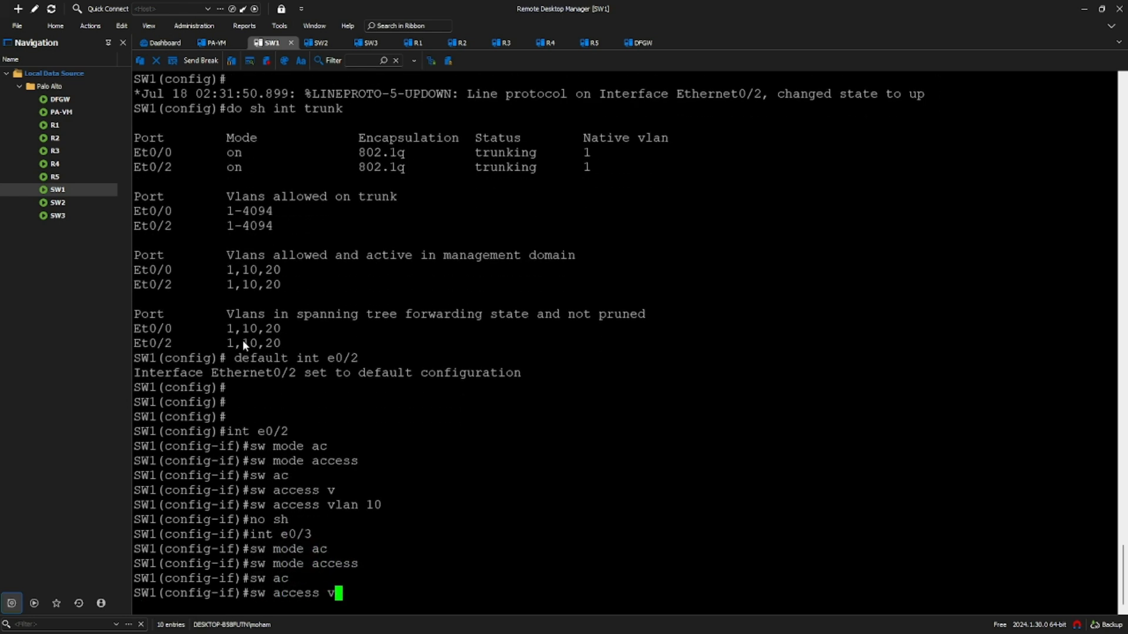
pyautogui.press('Tab')
pyautogui.write('20')
pyautogui.press('Return')
pyautogui.write('no sh')
pyautogui.press('Return')
pyautogui.write('exit')
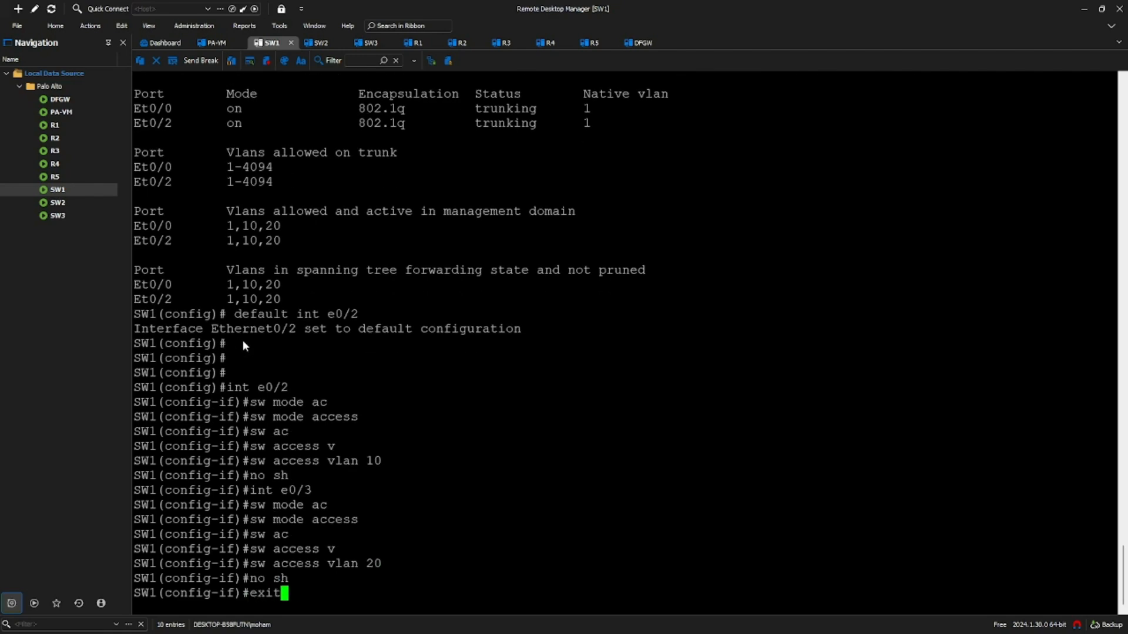
pyautogui.press('Return')
pyautogui.press('Return')
pyautogui.write('do wr')
pyautogui.press('Return')
pyautogui.press('Return')
pyautogui.press('Return')
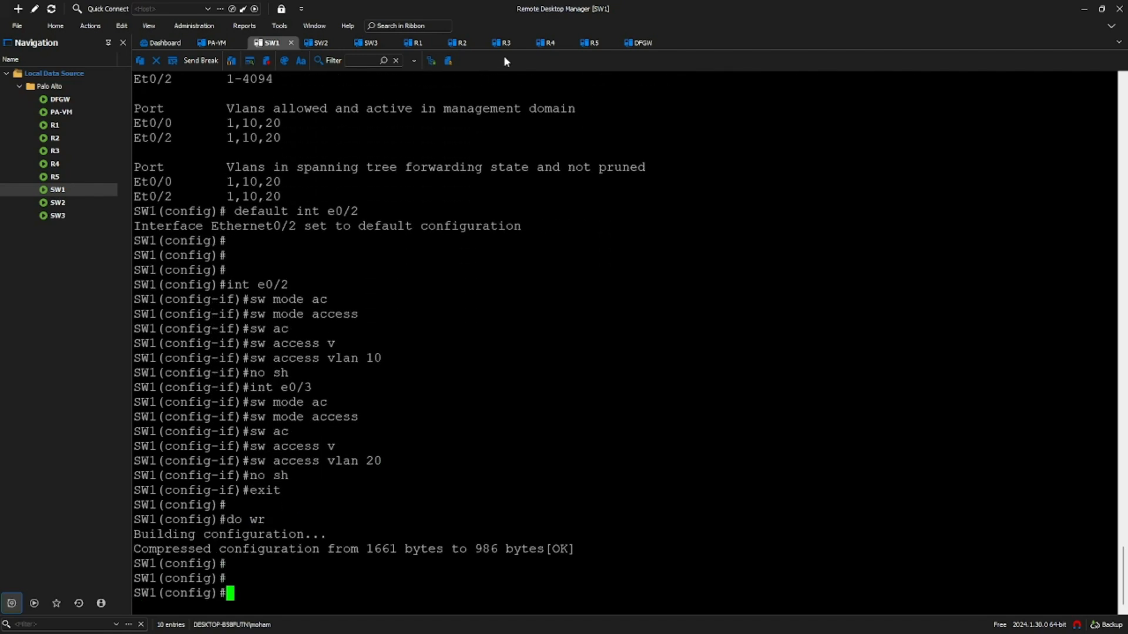
# - On DFGW, reset interface e0/0 with 'default int e0/0'
pyautogui.click(616, 44)
pyautogui.click(639, 43)
pyautogui.write('default int e0/0')
pyautogui.press('Return')
pyautogui.write('no int e0/0.10')
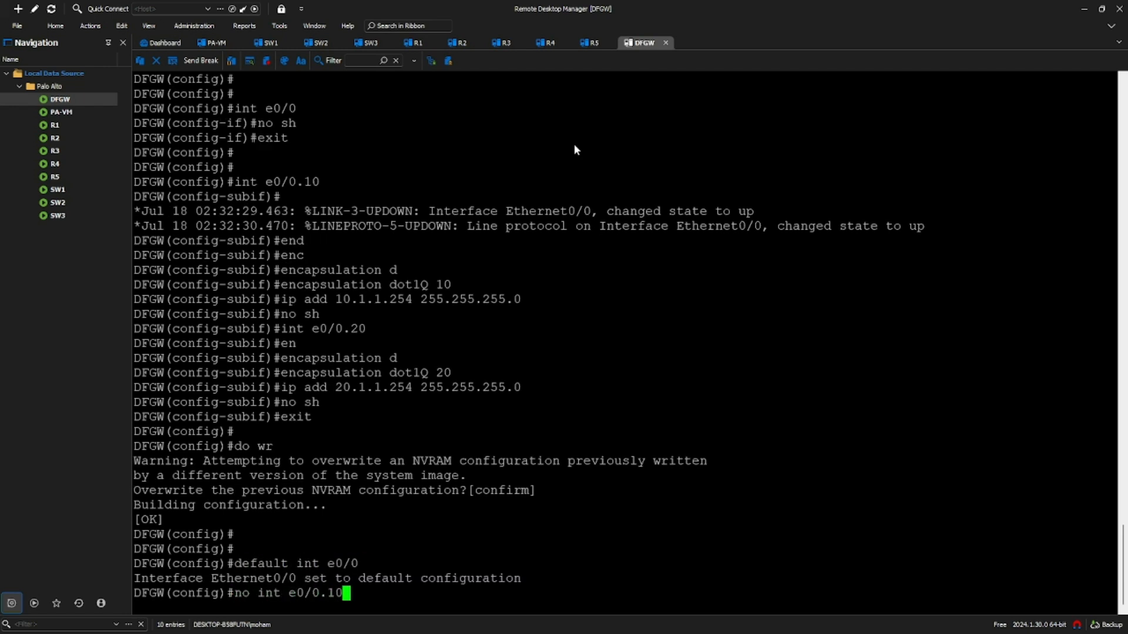
# - Remove DFGW's subinterfaces e0/0.10 and e0/0.20
pyautogui.press('Return')
pyautogui.press('Up')
pyautogui.press('Left')
pyautogui.press('BackSpace')
pyautogui.write('2')
pyautogui.press('Return')
pyautogui.press('Return')
pyautogui.press('Return')
pyautogui.press('Return')
# - Give DFGW's e0/0 address 10.1.1.254/24 and enable it
pyautogui.write('int e0/0')
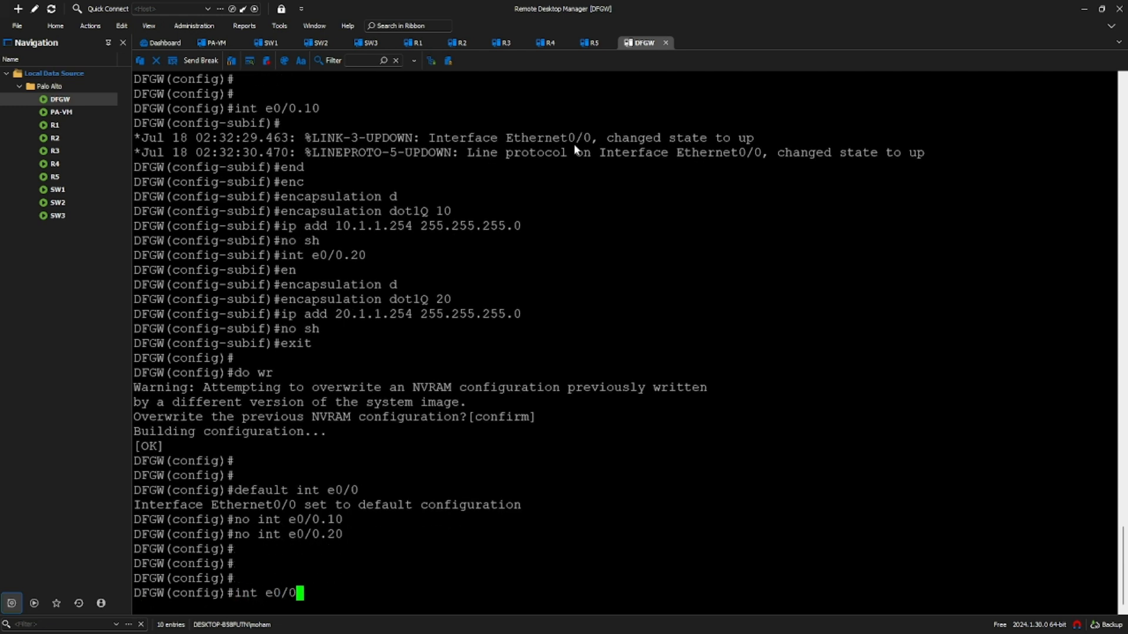
pyautogui.press('Return')
pyautogui.write('ip add 10.1.1.254 255.255.255.0')
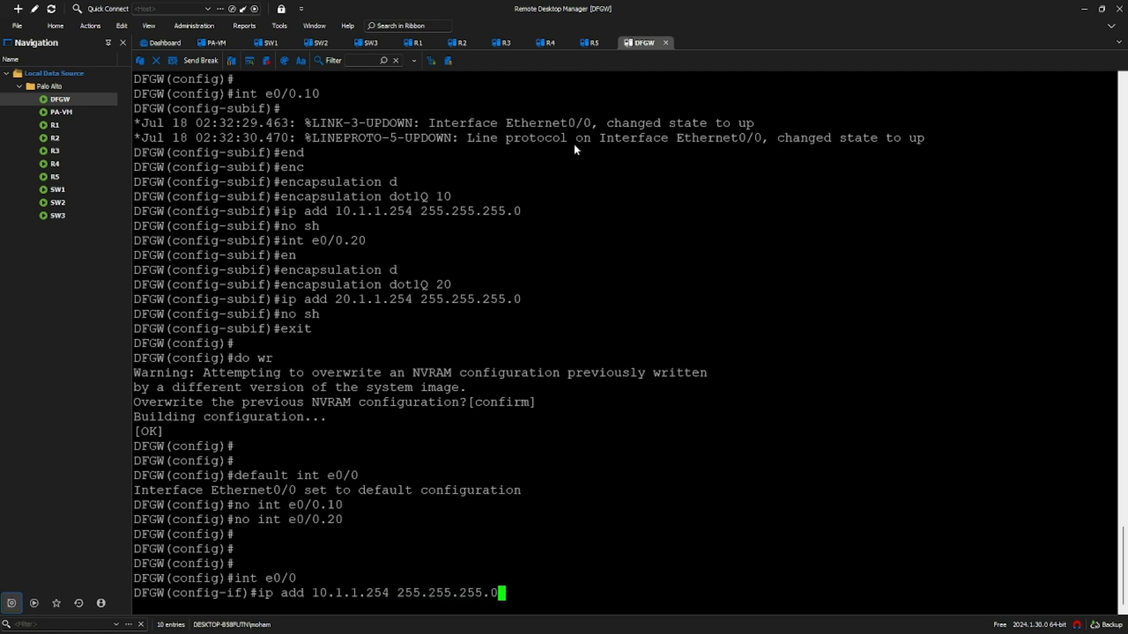
pyautogui.press('Return')
pyautogui.write('no sh')
pyautogui.press('Return')
# - Give e0/1 address 20.1.1.254/24, enable it, and save DFGW's configuration
pyautogui.write('int e0/1')
pyautogui.press('Return')
pyautogui.write('ip add 10.1')
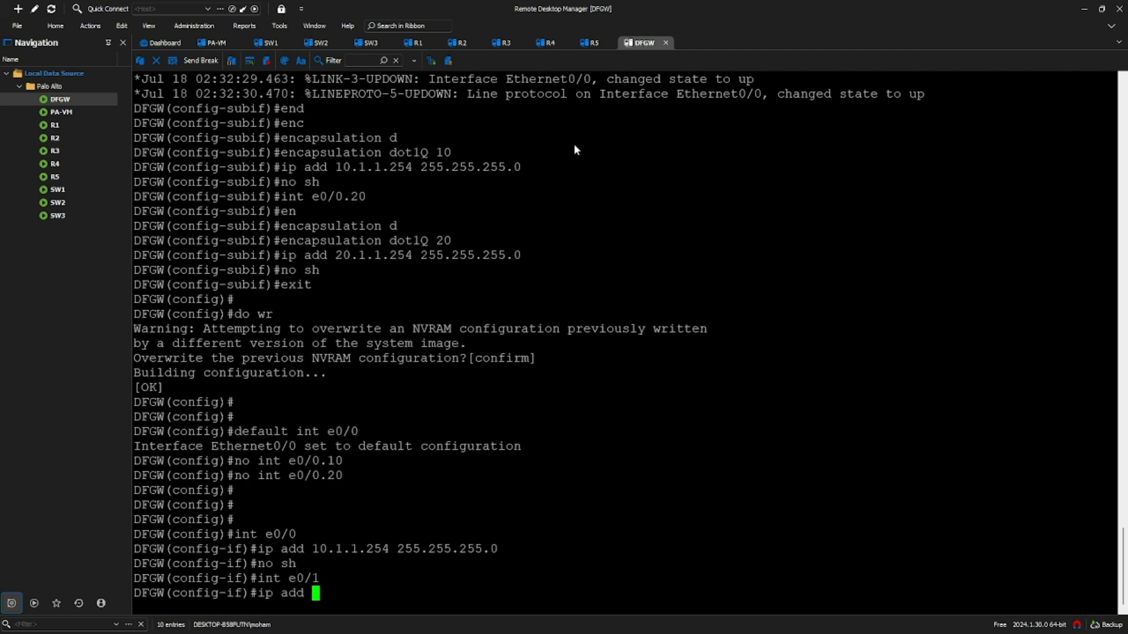
pyautogui.press('BackSpace')
pyautogui.press('BackSpace')
pyautogui.press('BackSpace')
pyautogui.press('BackSpace')
pyautogui.write('20.1.1.254 255.255.255.0')
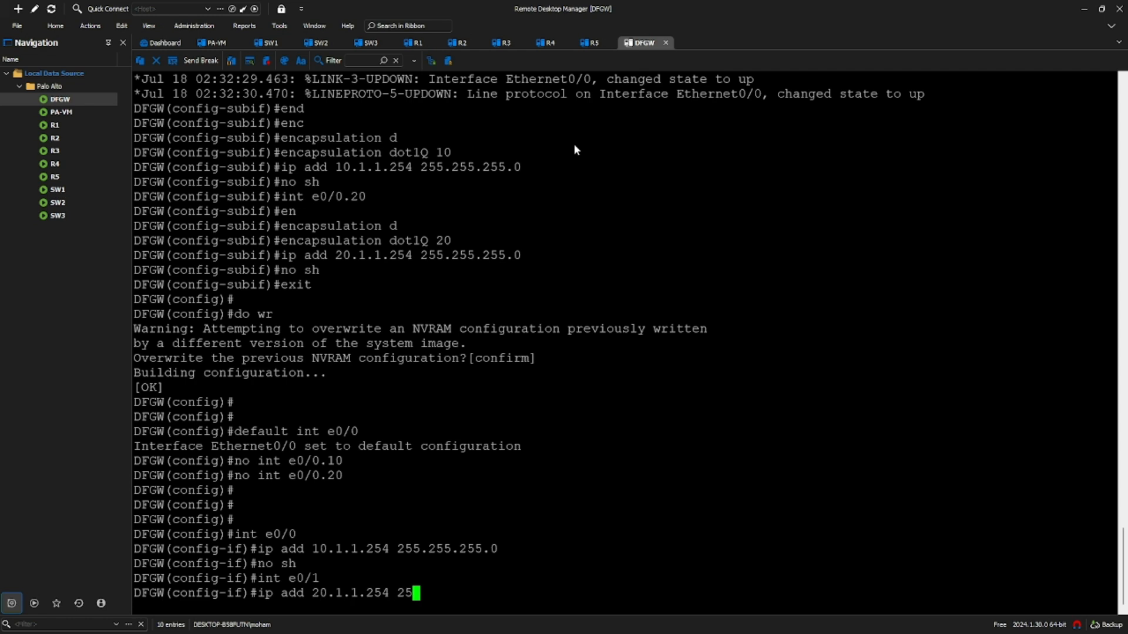
pyautogui.press('Return')
pyautogui.write('no sh')
pyautogui.press('Return')
pyautogui.write('exit')
pyautogui.press('Return')
pyautogui.write('do wr')
pyautogui.press('Return')
pyautogui.press('Return')
pyautogui.press('Return')
pyautogui.press('Return')
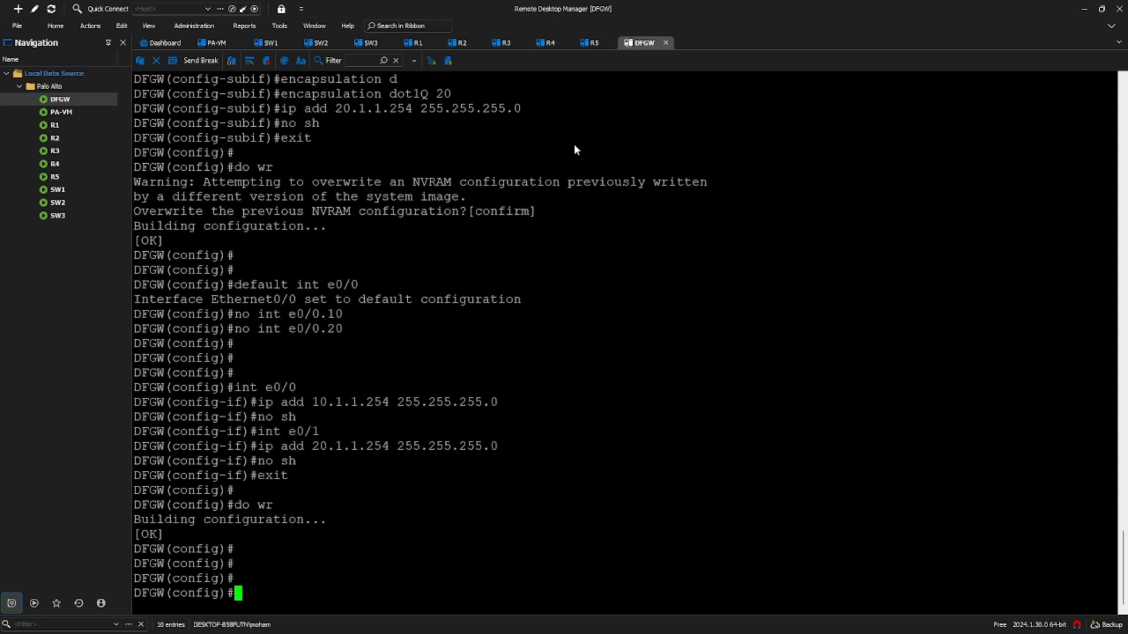
# - Re-ping 10.1.1.254 from R2 and 20.1.1.254 from R4
pyautogui.click(414, 42)
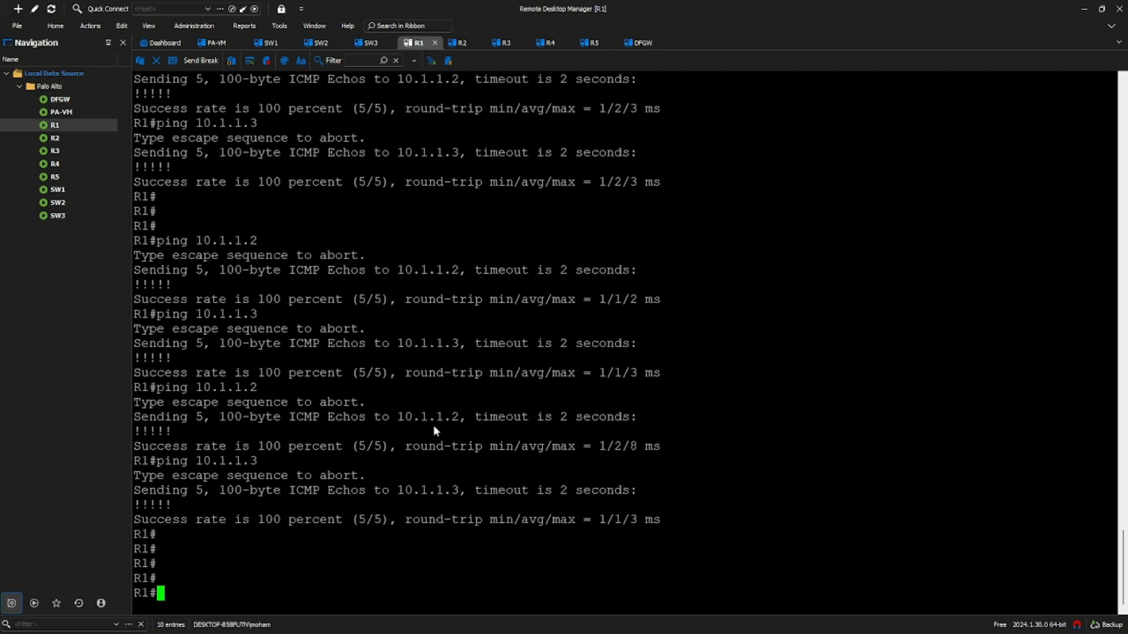
pyautogui.click(458, 43)
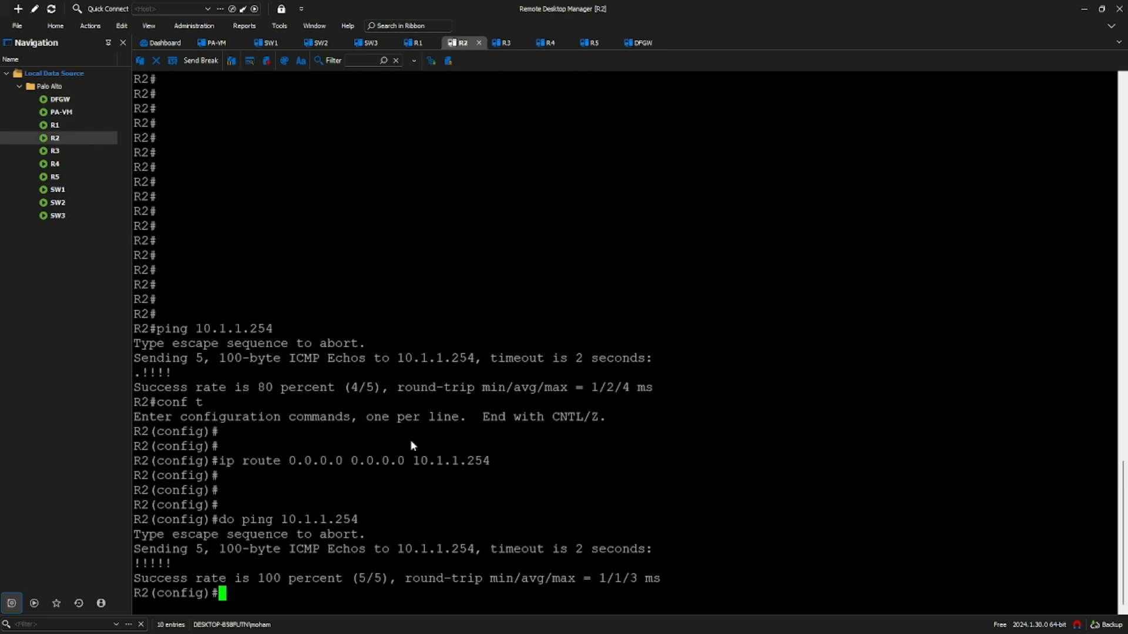
pyautogui.press('Up')
pyautogui.press('Return')
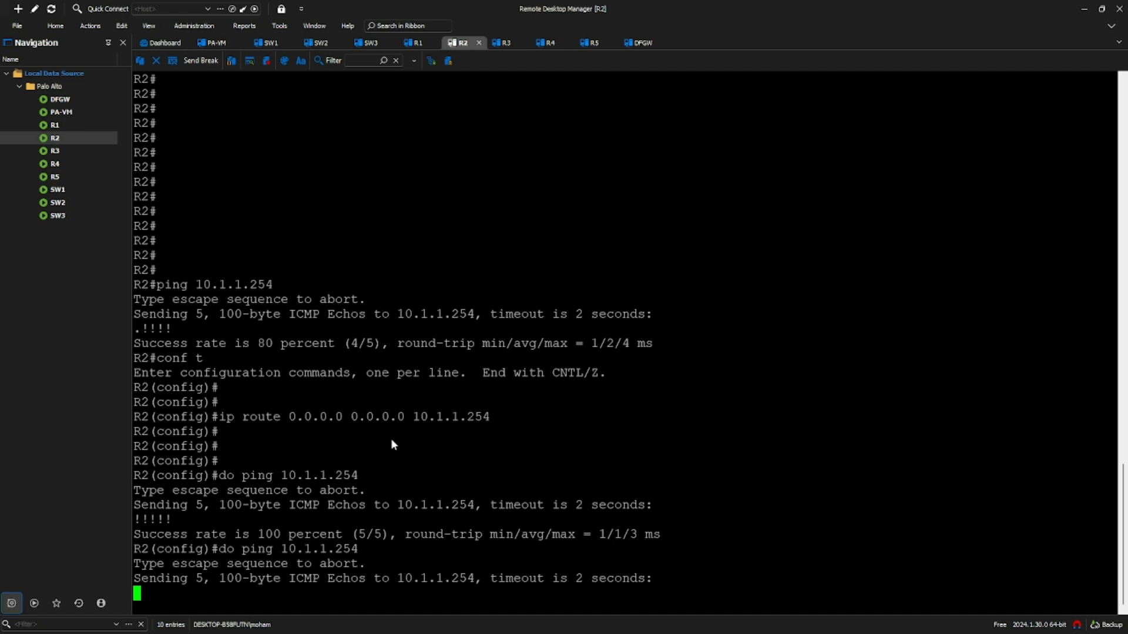
pyautogui.click(547, 43)
pyautogui.press('Up')
pyautogui.press('Return')
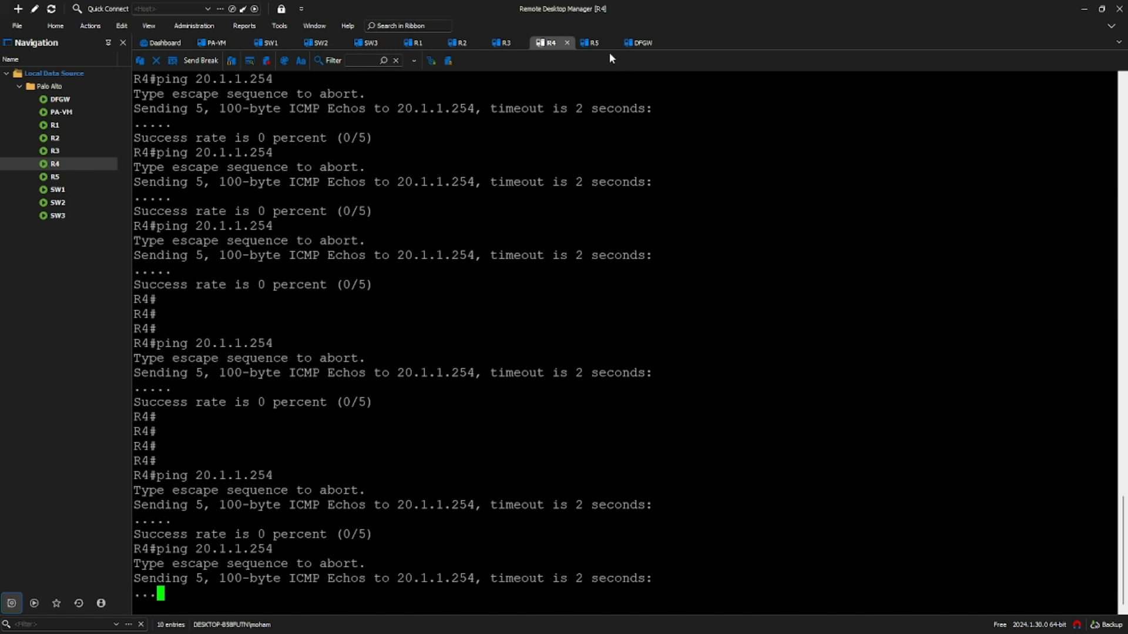
# - Ping host 20.1.1.1 from R5
pyautogui.click(589, 48)
pyautogui.write('ping 20.1.1.1')
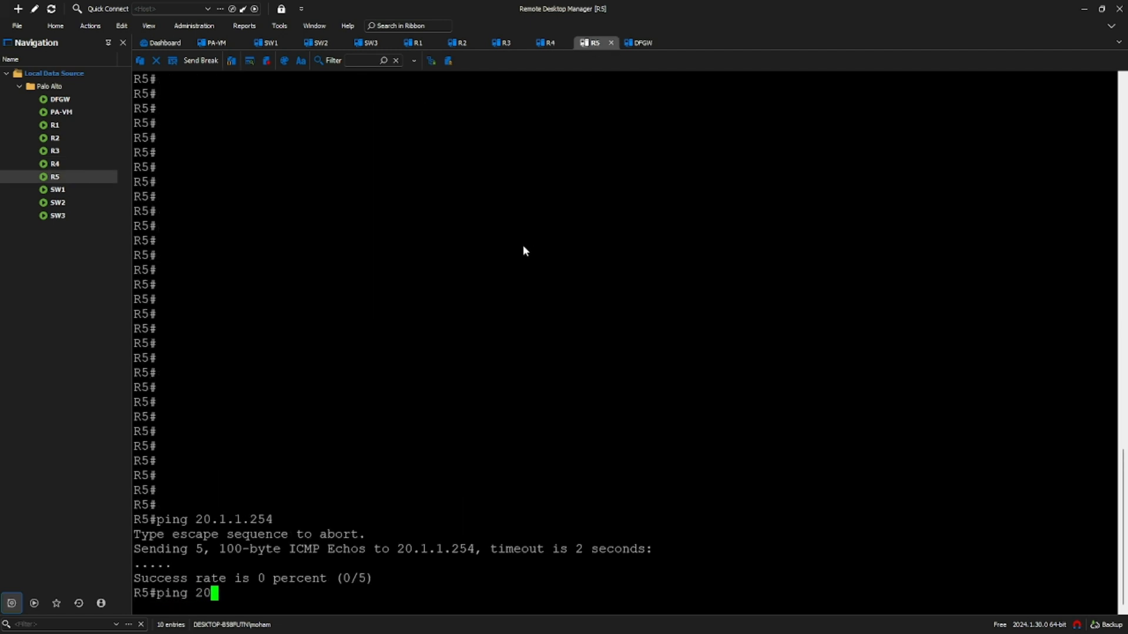
pyautogui.press('Return')
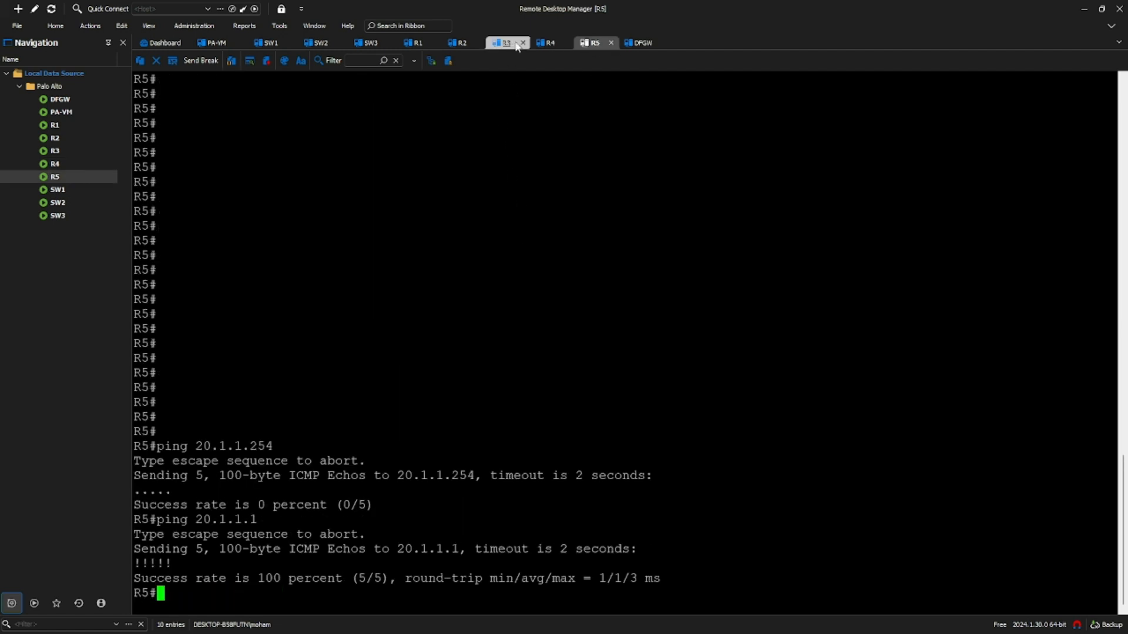
pyautogui.click(546, 43)
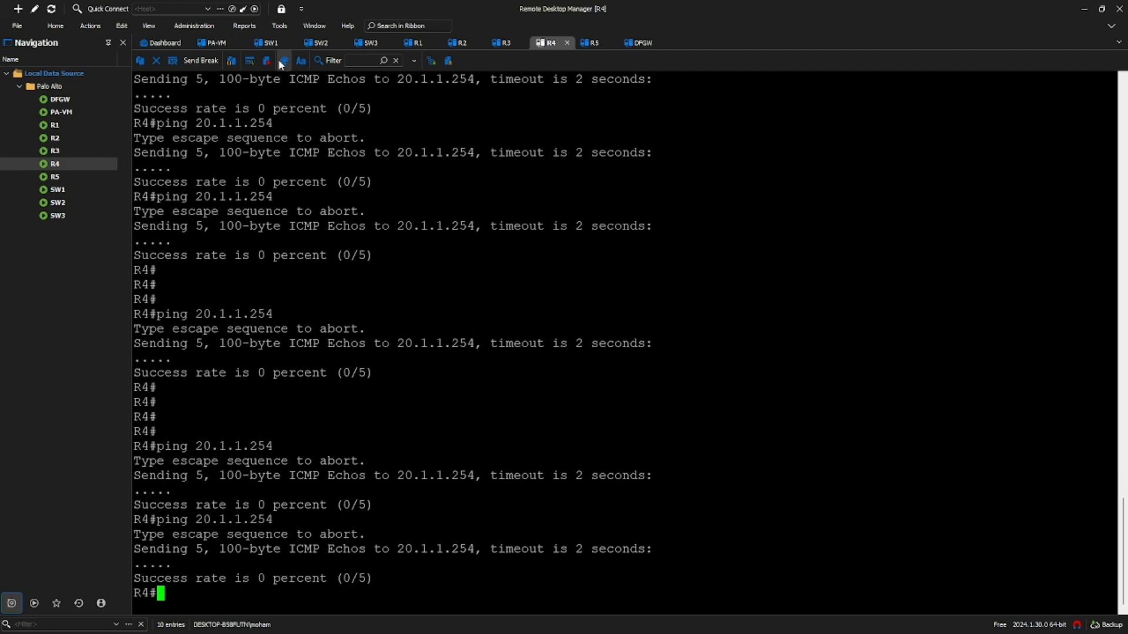
pyautogui.click(271, 43)
# - Show SW1's VLANs, confirming the VLAN 10 ports and Et0/3 in VLAN 20
pyautogui.write('do sh vlan')
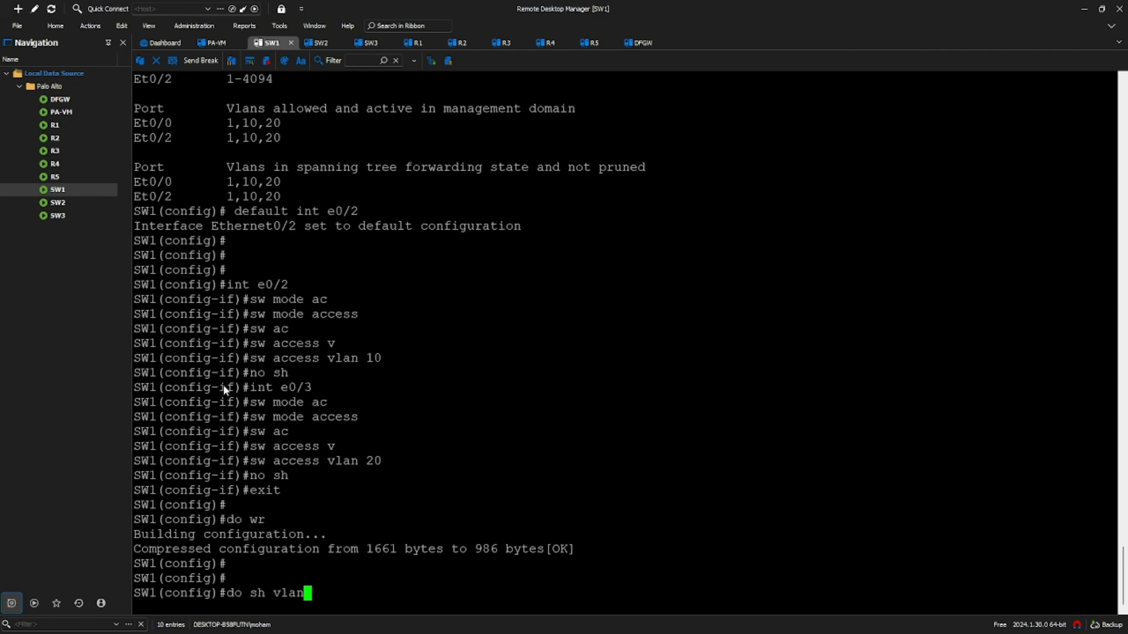
pyautogui.press('Return')
pyautogui.press('space')
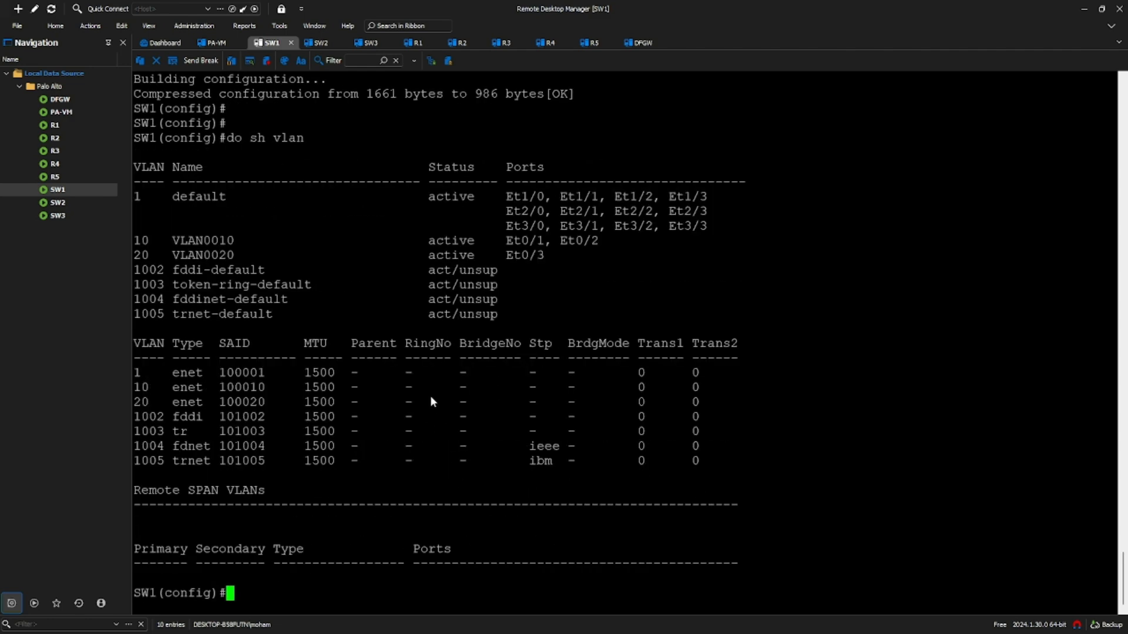
pyautogui.moveTo(507, 241); pyautogui.dragTo(598, 242)
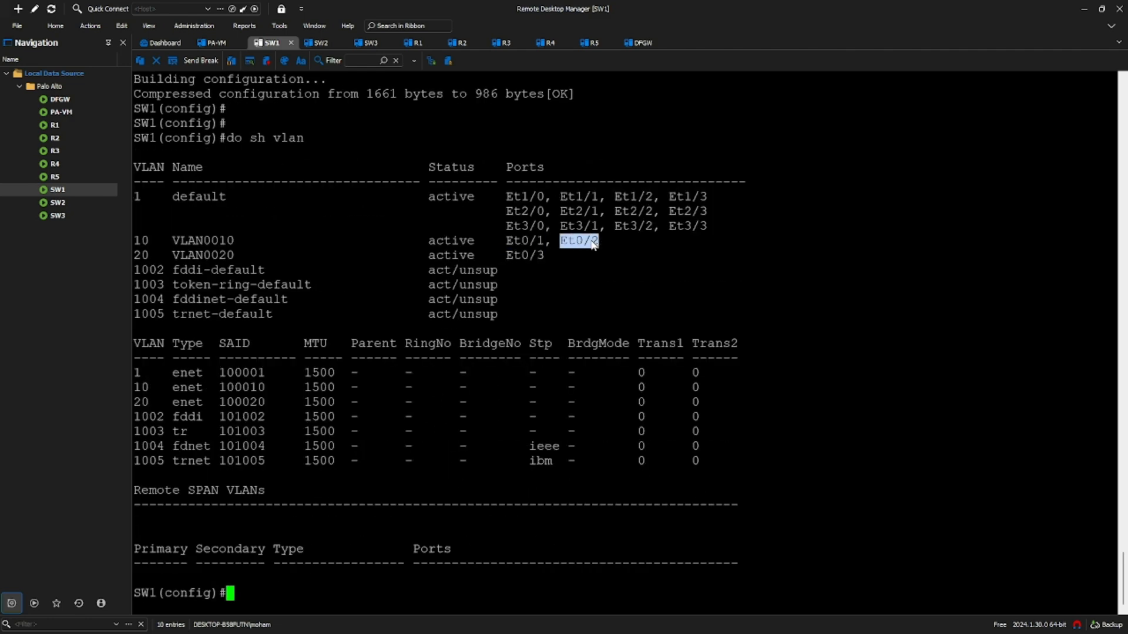
pyautogui.moveTo(499, 252); pyautogui.dragTo(551, 259)
pyautogui.click(565, 280)
# - Confirm SW1's trunks allow VLANs 1,10,20 and re-ping 20.1.1.254 from R4
pyautogui.write('o sh int trunk')
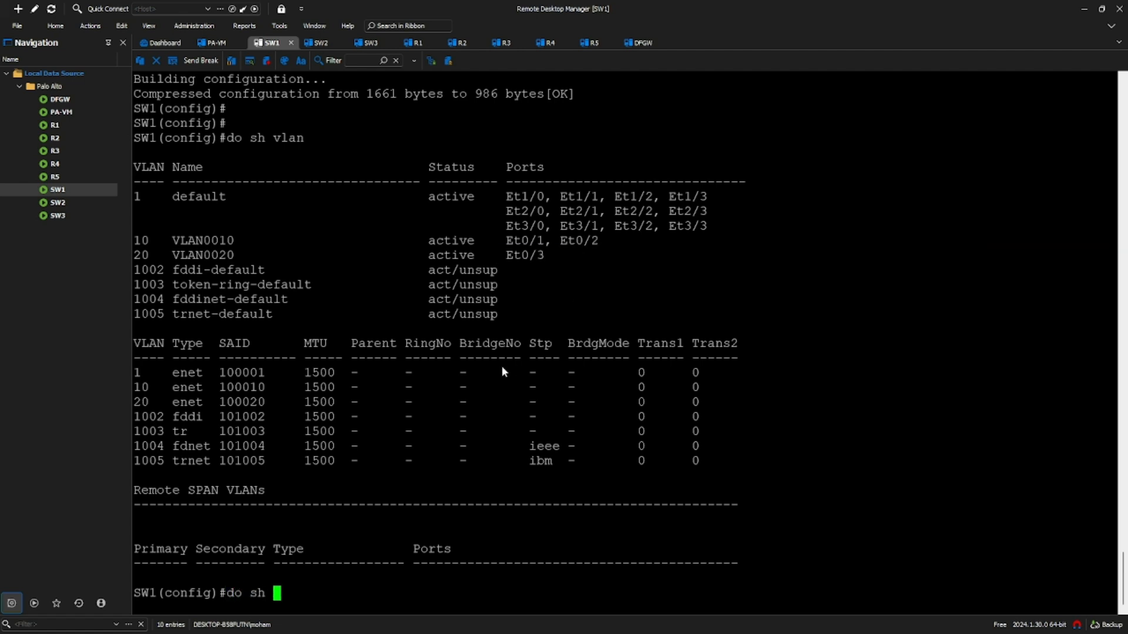
pyautogui.press('Return')
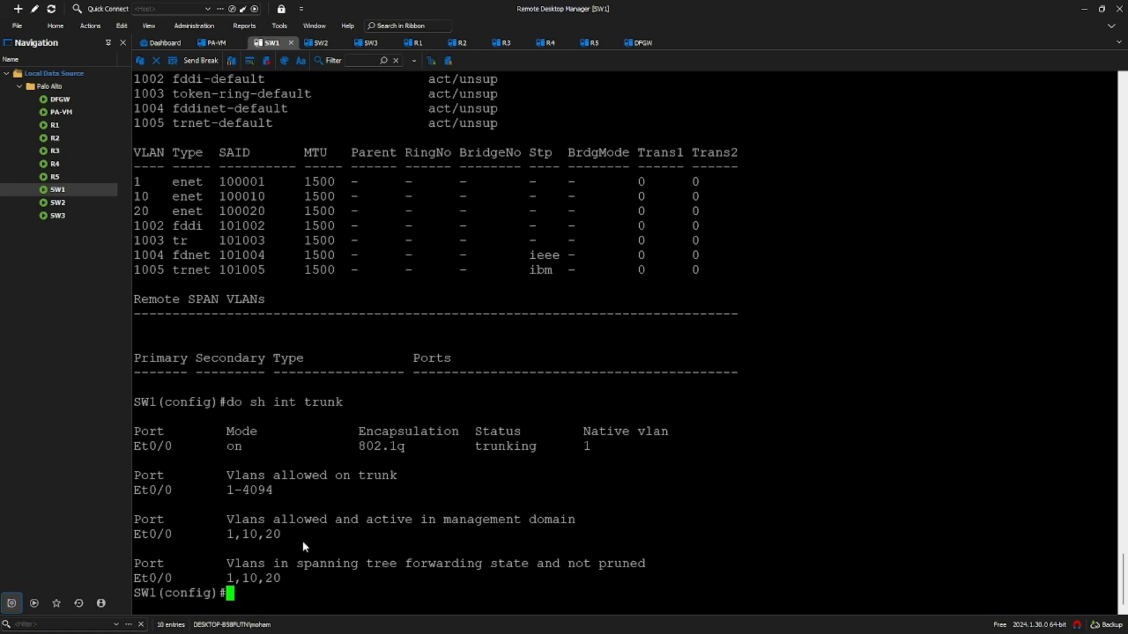
pyautogui.moveTo(294, 533); pyautogui.dragTo(205, 535)
pyautogui.click(277, 550)
pyautogui.click(546, 43)
pyautogui.press('Up')
pyautogui.press('Return')
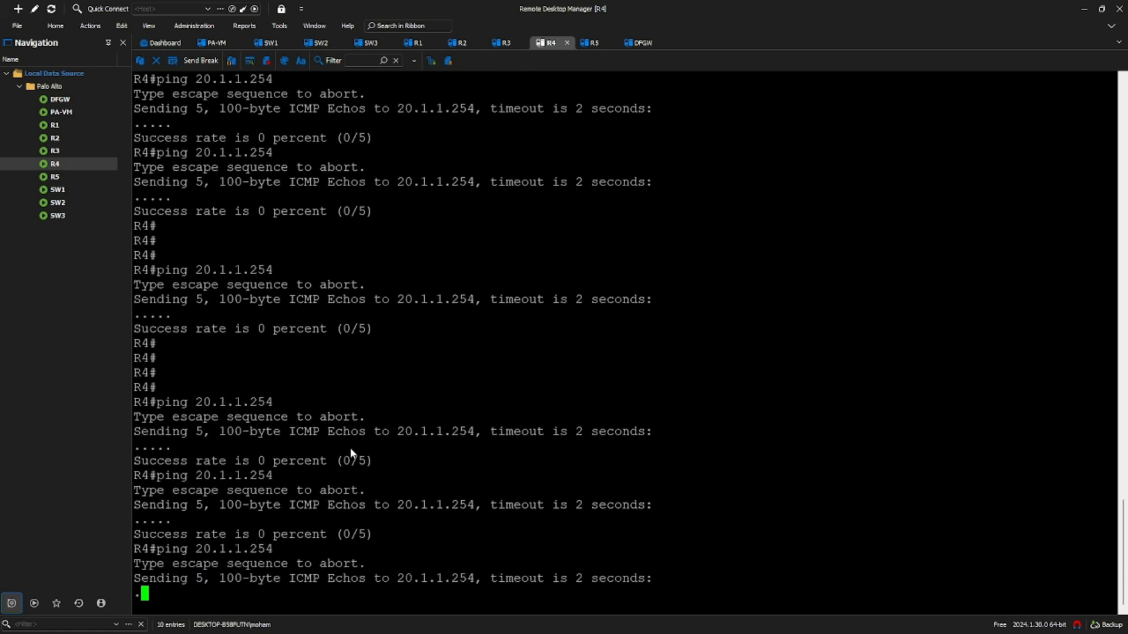
# - Run 'do sh ip int br' on DFGW to verify e0/0 and e0/1 addresses, then go to GNS3
pyautogui.click(640, 43)
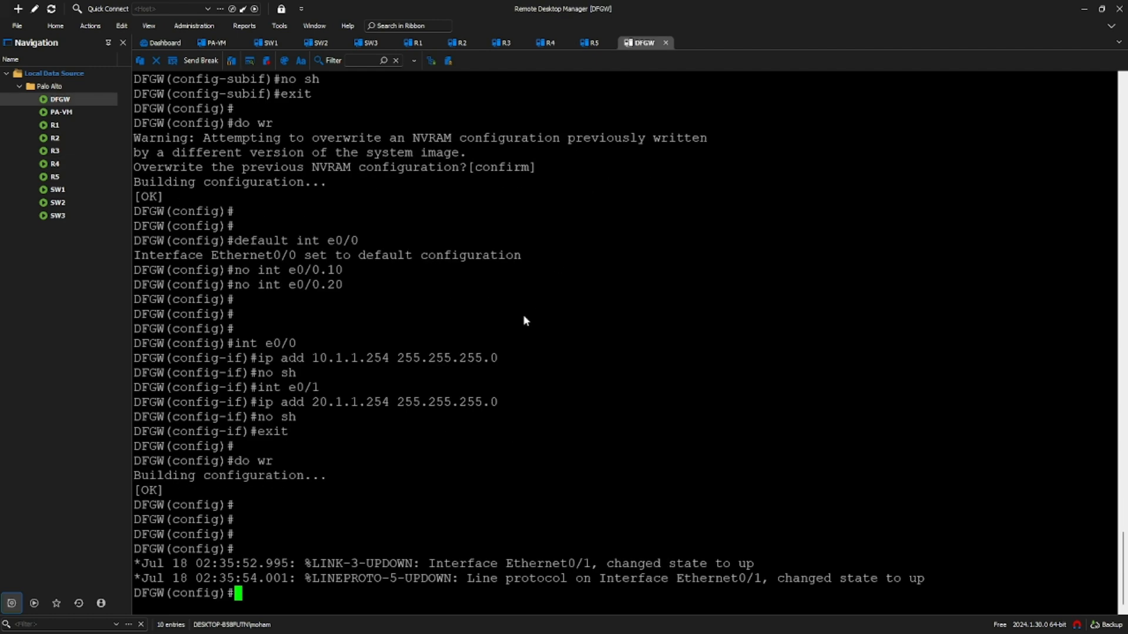
pyautogui.write('do sh ip in')
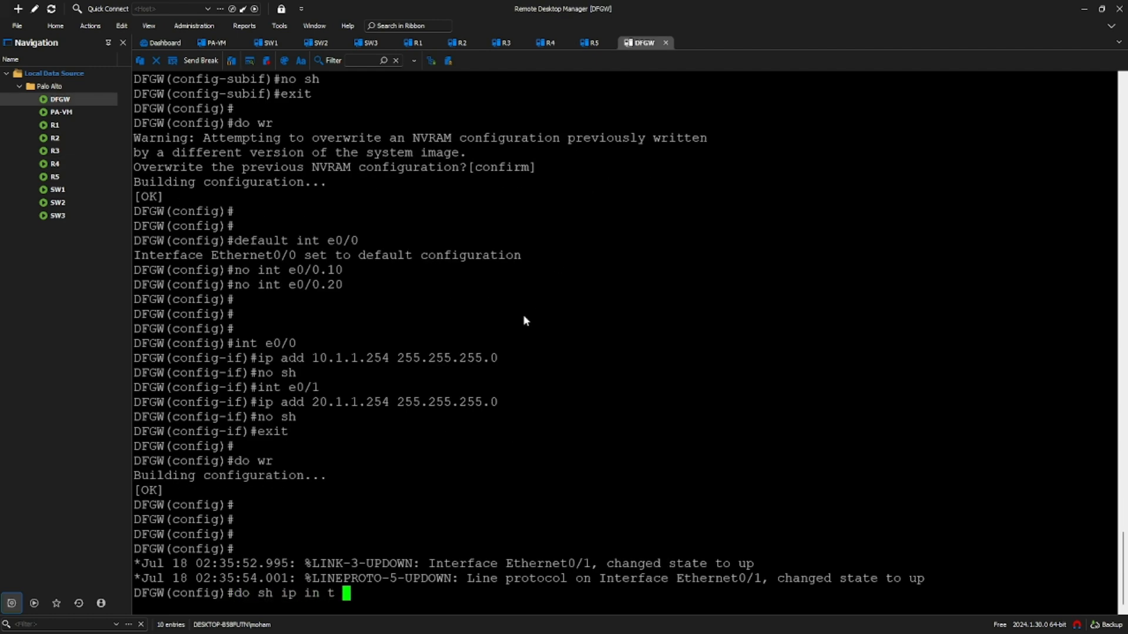
pyautogui.press('BackSpace')
pyautogui.write('t br')
pyautogui.press('Return')
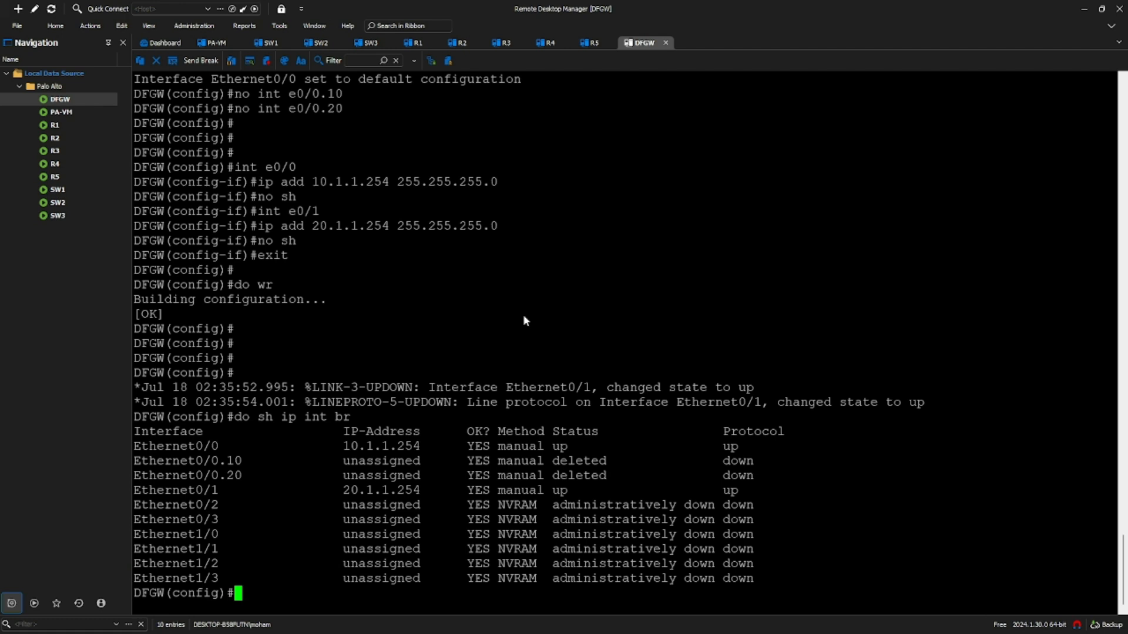
pyautogui.moveTo(367, 489); pyautogui.dragTo(420, 491)
pyautogui.moveTo(346, 442); pyautogui.dragTo(389, 451)
pyautogui.click(439, 490)
pyautogui.click(268, 42)
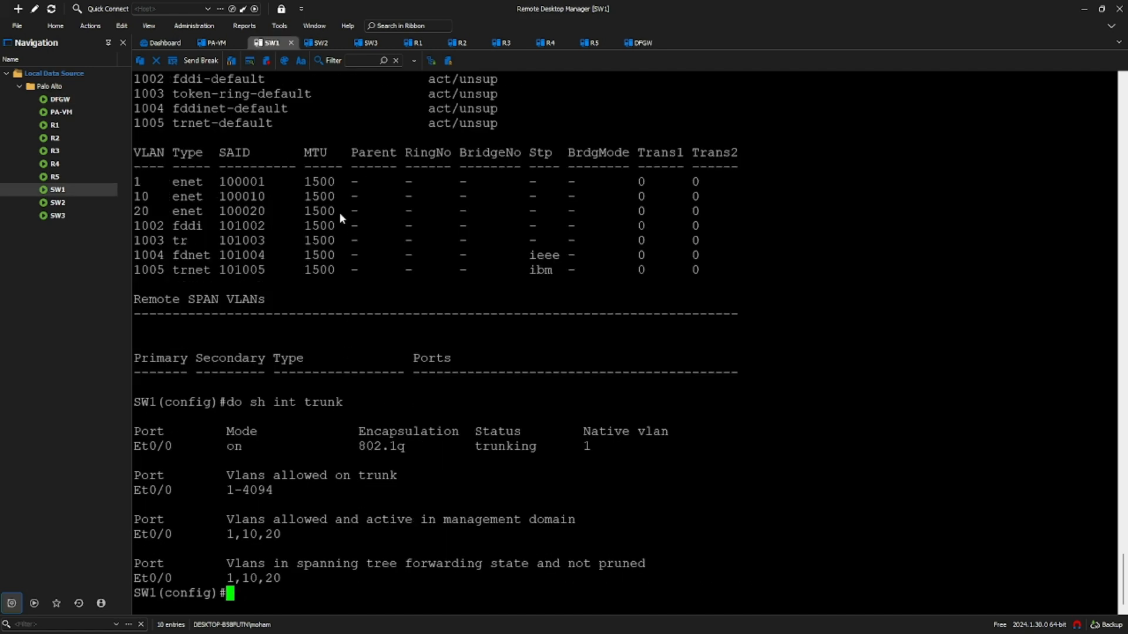
pyautogui.hotkey('alt', 'Tab')
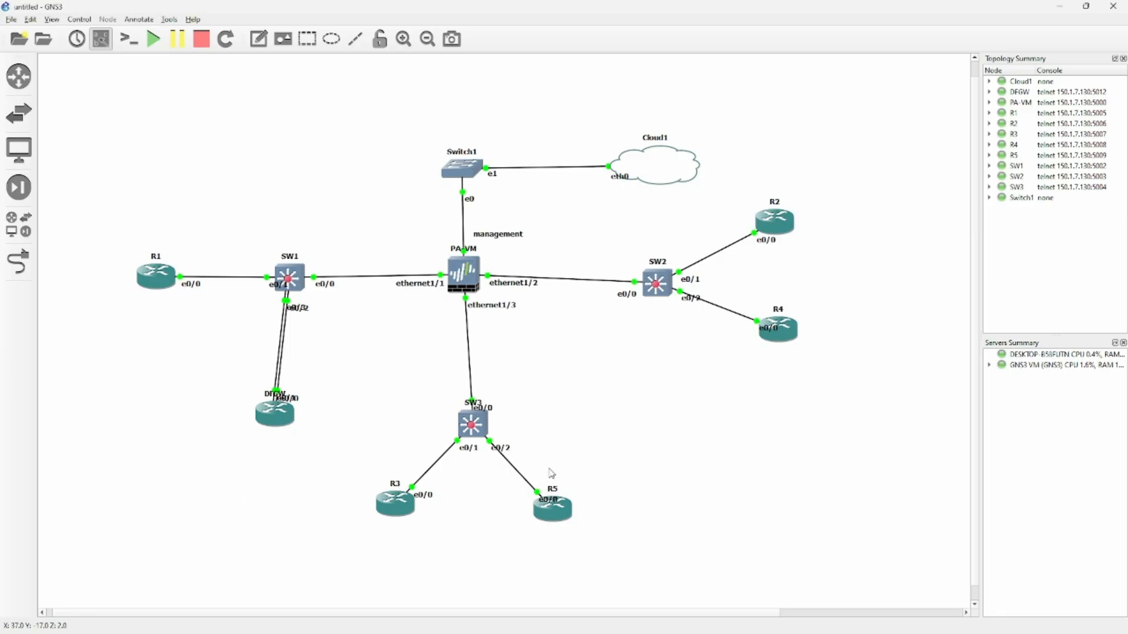
# - Delete both SW1–DFGW links and move DFGW beneath SW2
pyautogui.rightClick(284, 346)
pyautogui.click(317, 406)
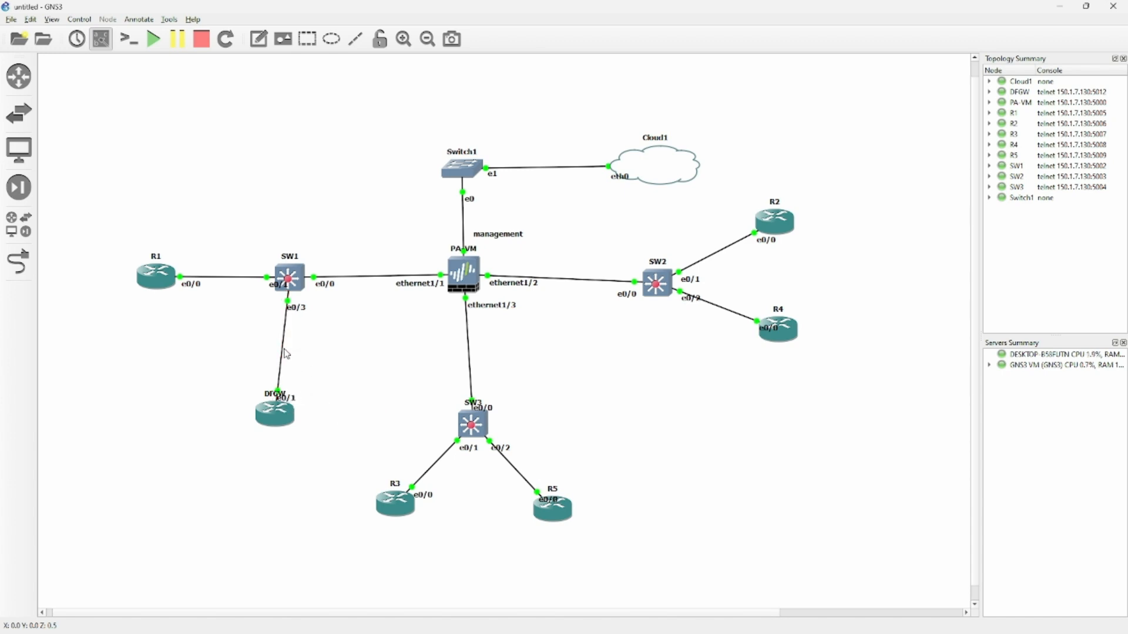
pyautogui.rightClick(285, 354)
pyautogui.click(311, 412)
pyautogui.moveTo(281, 415); pyautogui.dragTo(666, 409)
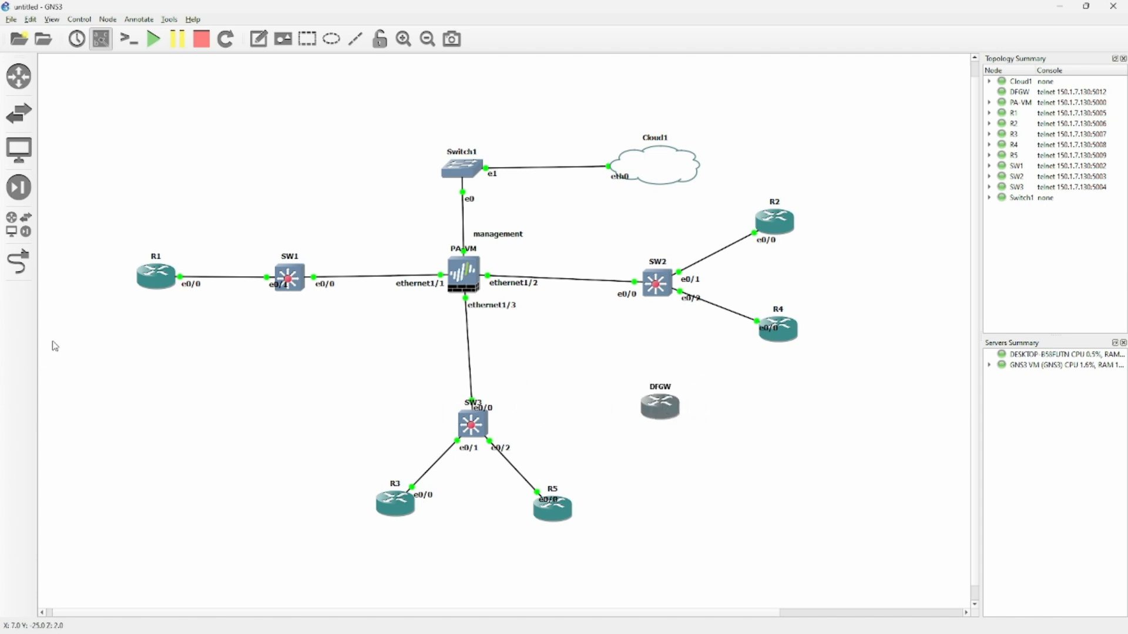
# - Cable DFGW to SW2 with two new links, the first ending on SW2 e0/3
pyautogui.click(19, 262)
pyautogui.click(667, 407)
pyautogui.click(698, 415)
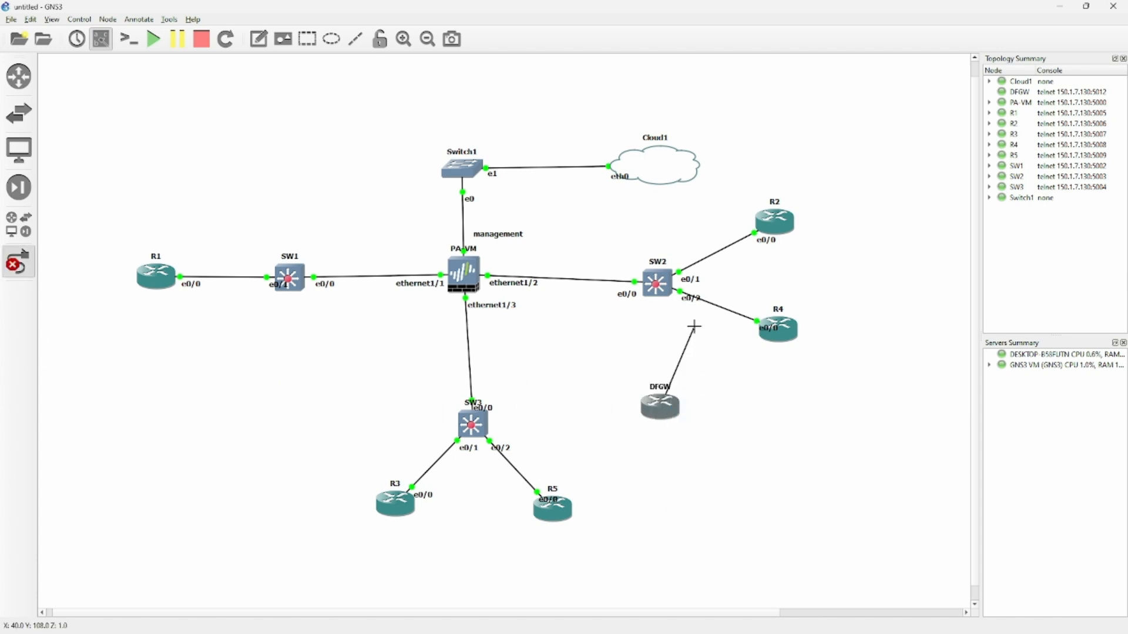
pyautogui.click(656, 284)
pyautogui.click(689, 330)
pyautogui.click(665, 407)
pyautogui.click(693, 444)
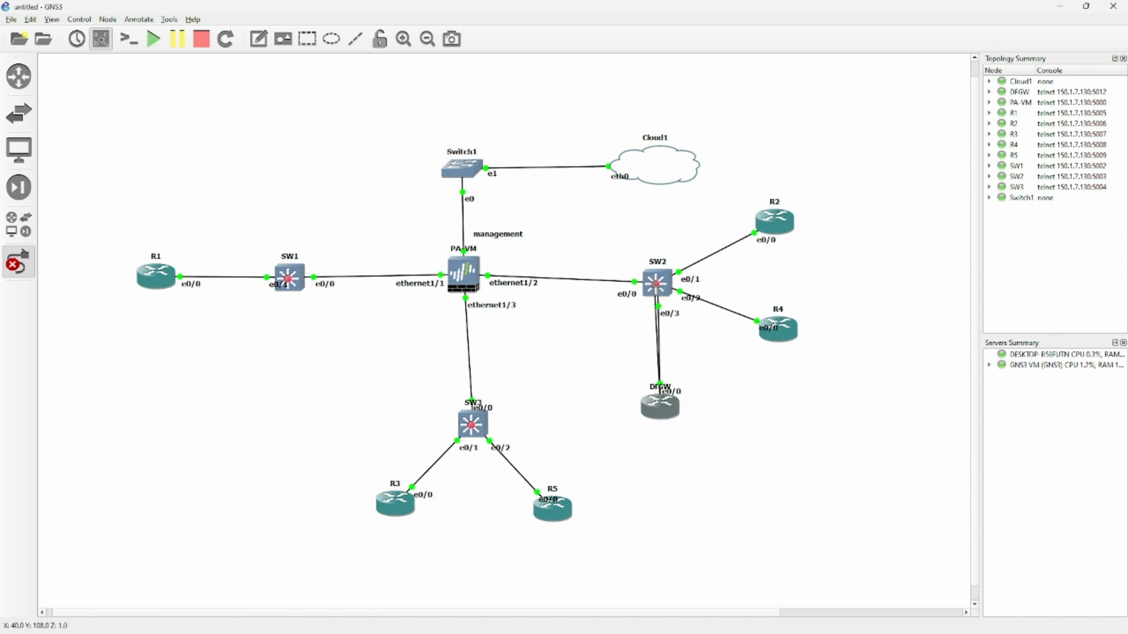
pyautogui.click(656, 287)
pyautogui.click(688, 353)
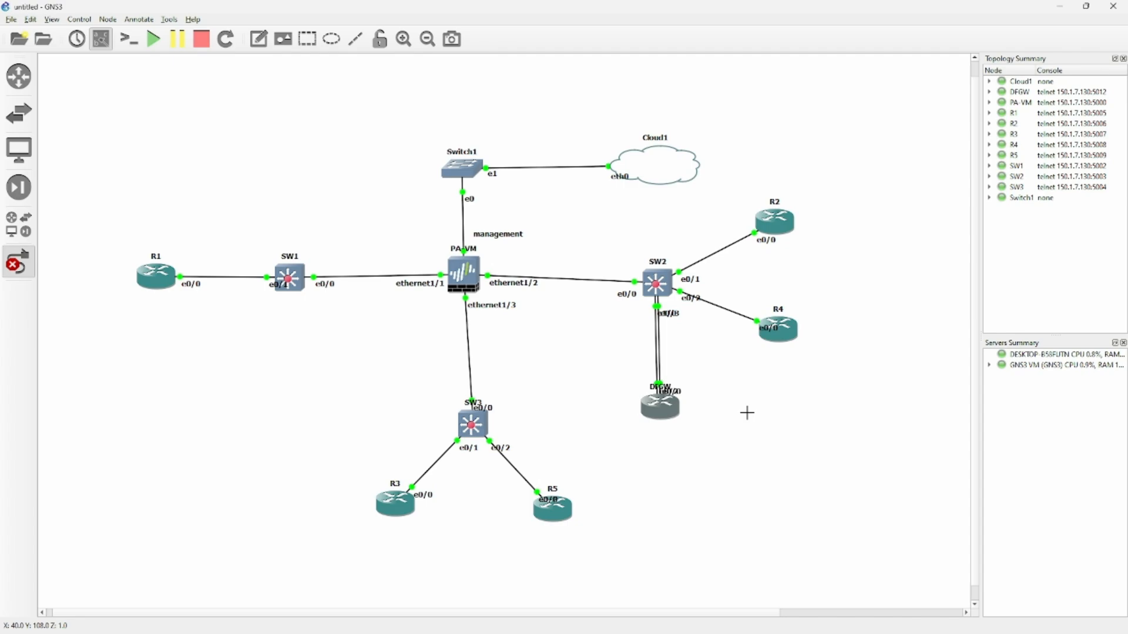
pyautogui.press('Escape')
pyautogui.hotkey('alt', 'Tab')
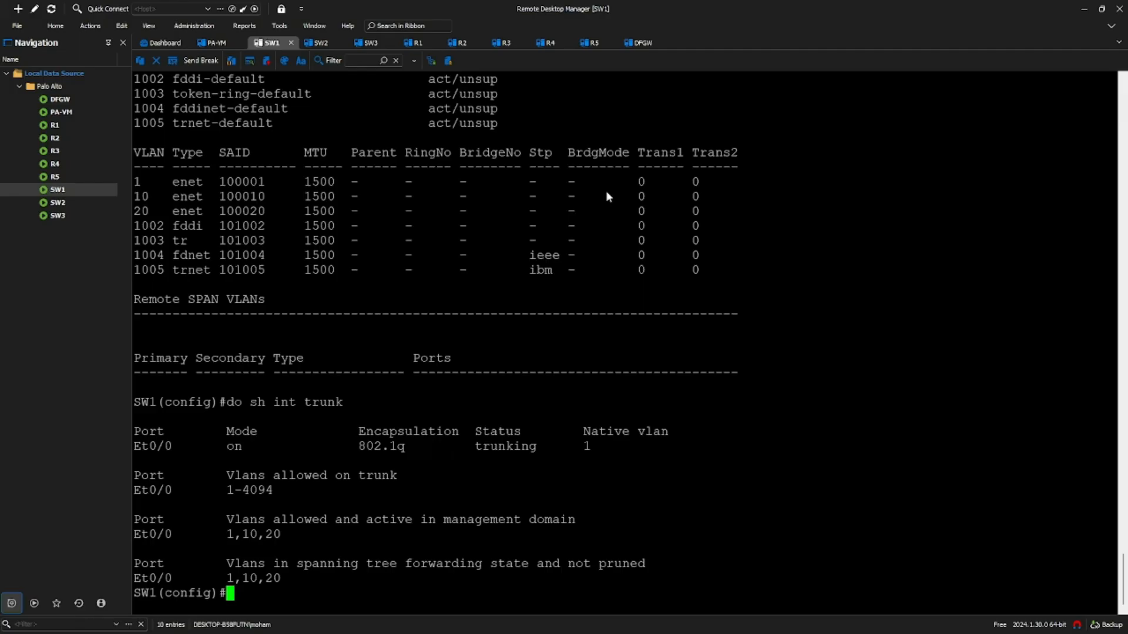
# - Make SW2's e0/3 an enabled access port in VLAN 10
pyautogui.click(315, 45)
pyautogui.write('int e0/3')
pyautogui.press('Return')
pyautogui.write('sw mode ac')
pyautogui.press('Tab')
pyautogui.press('Return')
pyautogui.write('sw ac')
pyautogui.press('Tab')
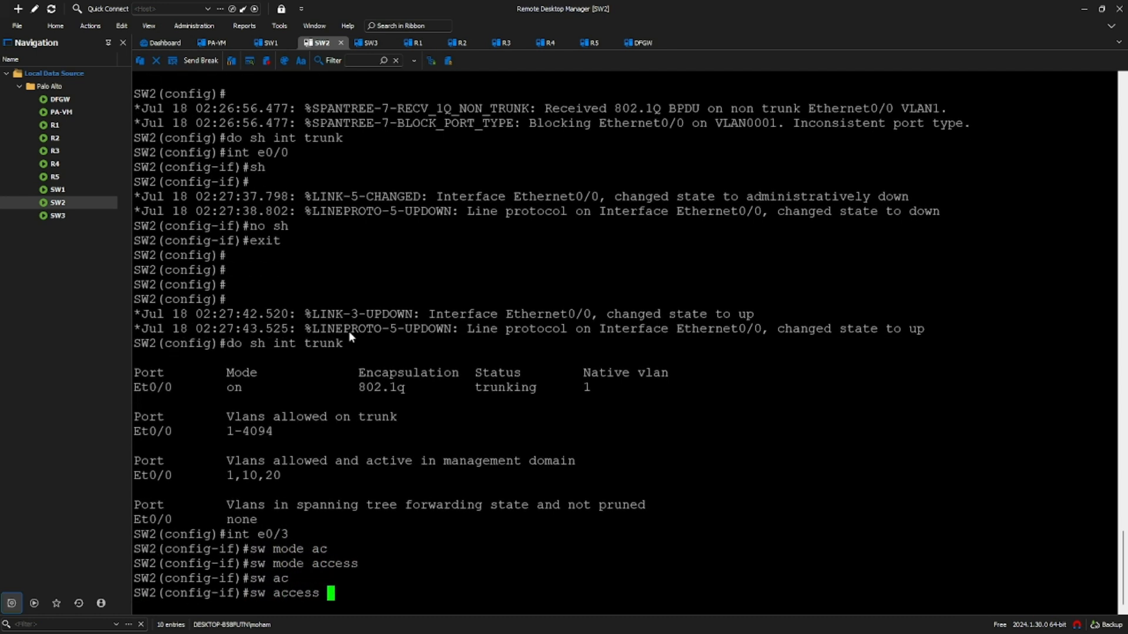
pyautogui.write('v')
pyautogui.press('Tab')
pyautogui.write('10')
pyautogui.press('Return')
pyautogui.write('no sh')
pyautogui.press('Return')
# - Make SW2's e1/0 an enabled access port in VLAN 20
pyautogui.write('int e0')
pyautogui.write('/0')
pyautogui.press('Return')
pyautogui.write('sw mode ac')
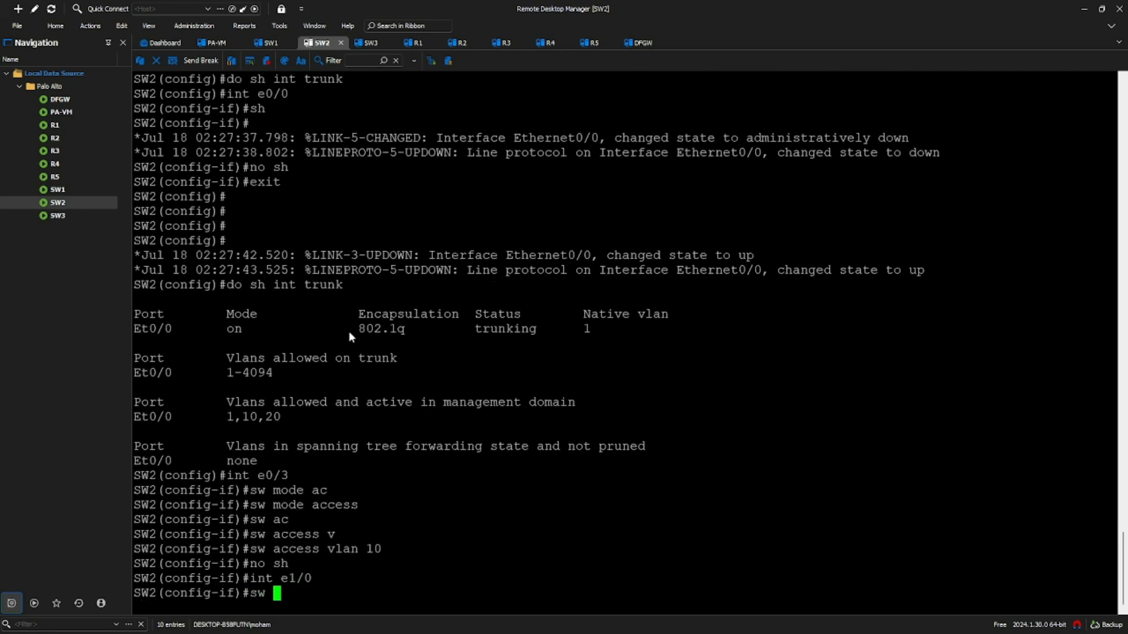
pyautogui.press('Tab')
pyautogui.write('cess')
pyautogui.press('Return')
pyautogui.write('sw ac')
pyautogui.press('Tab')
pyautogui.write('cess v')
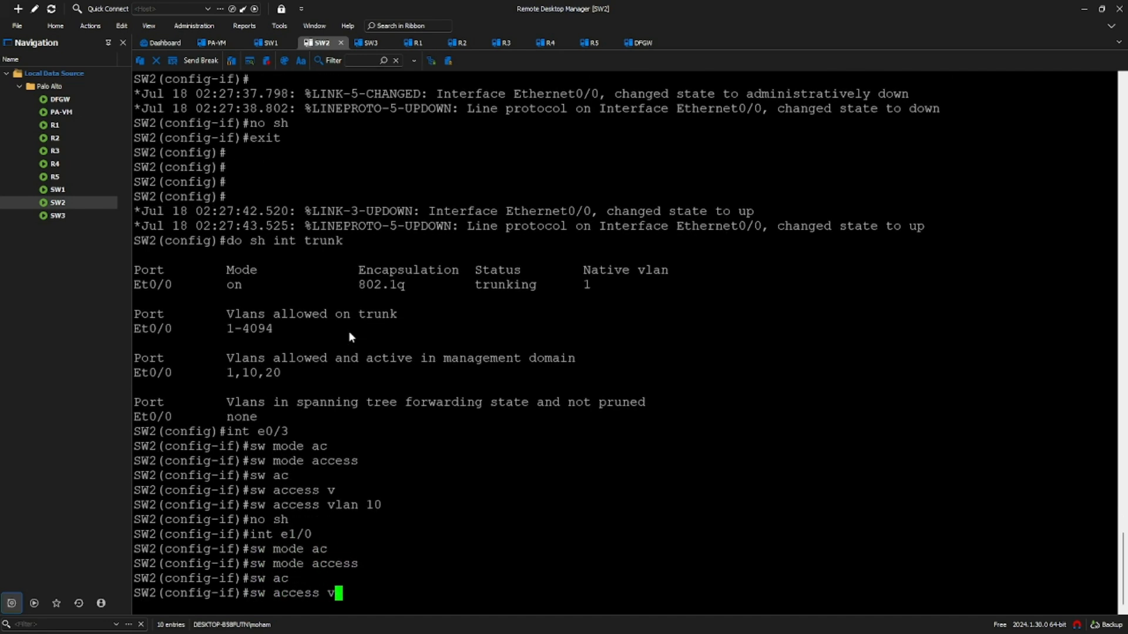
pyautogui.press('Tab')
pyautogui.write('20')
pyautogui.press('Return')
pyautogui.write('no sh')
pyautogui.press('Return')
# - Exit interface configuration, save SW2 with 'do wr', and nudge the DFGW label clear
pyautogui.write('exit')
pyautogui.press('Return')
pyautogui.press('Return')
pyautogui.write('do wr')
pyautogui.press('Return')
pyautogui.press('Return')
pyautogui.press('Return')
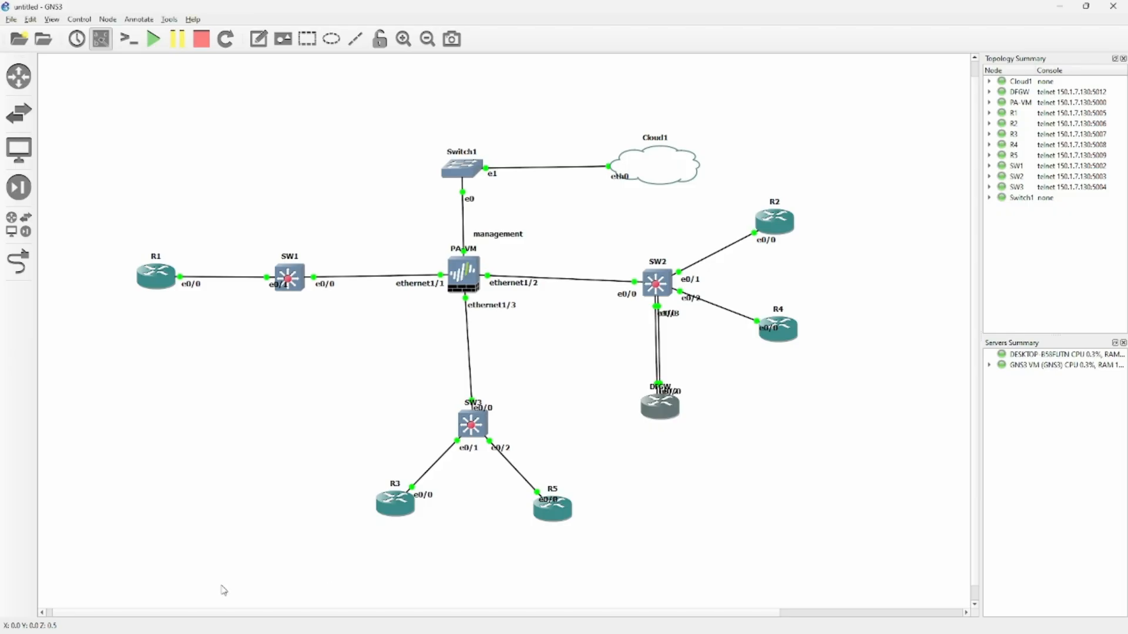
pyautogui.moveTo(660, 387); pyautogui.dragTo(640, 385)
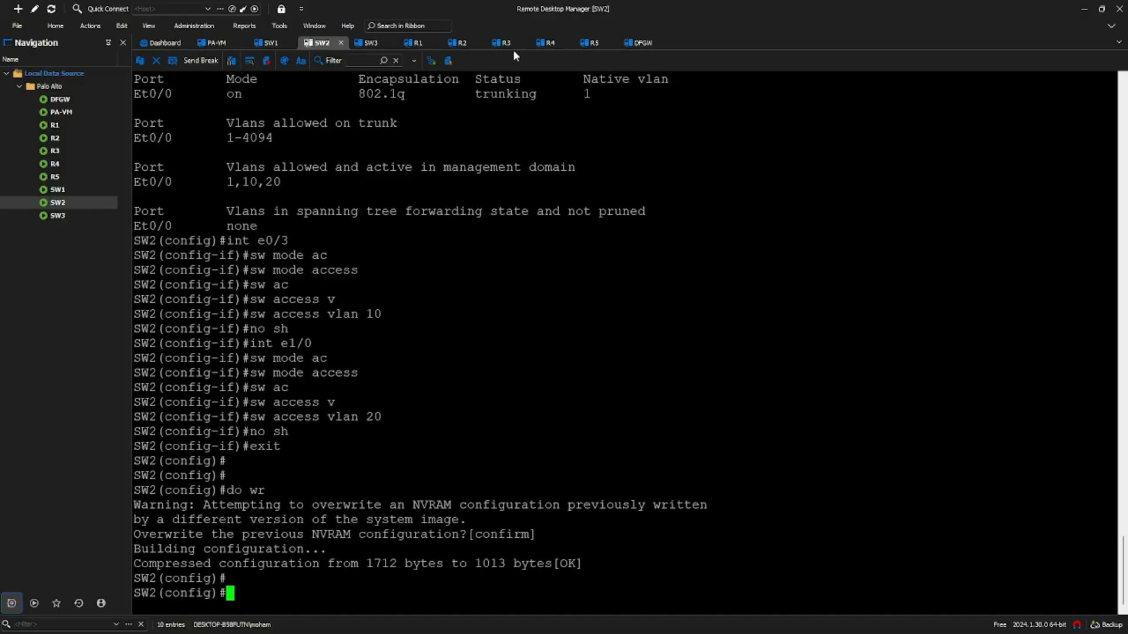
pyautogui.click(502, 43)
# - Rerun R3's ping to 10.1.1.254 and R5's ping to 20.1.1.254, checking R4 too
pyautogui.press('Up')
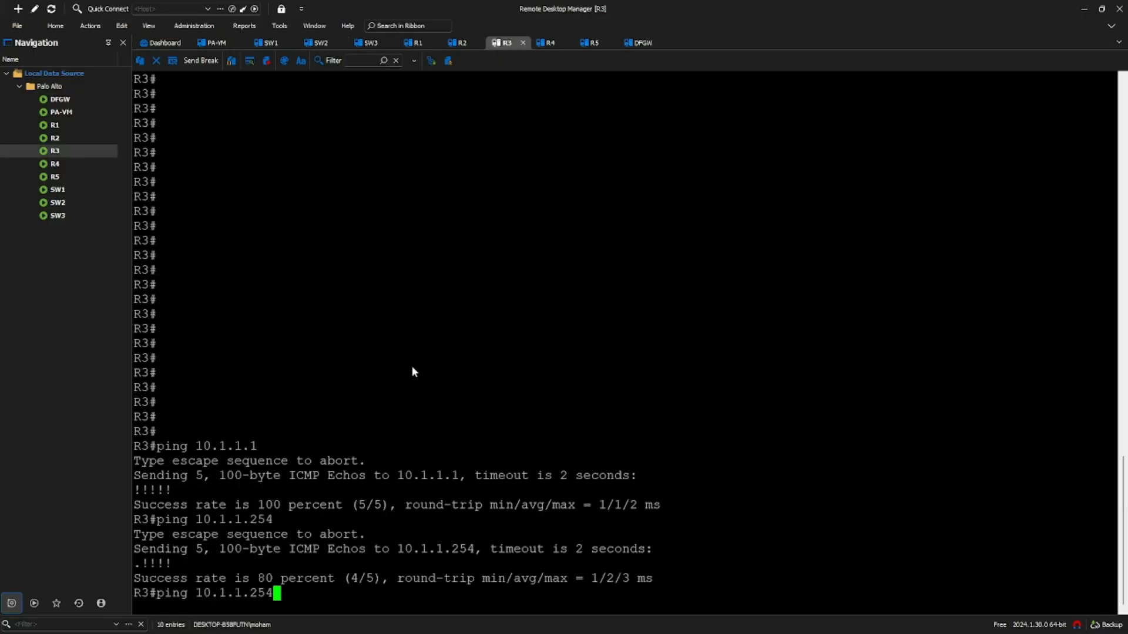
pyautogui.press('Return')
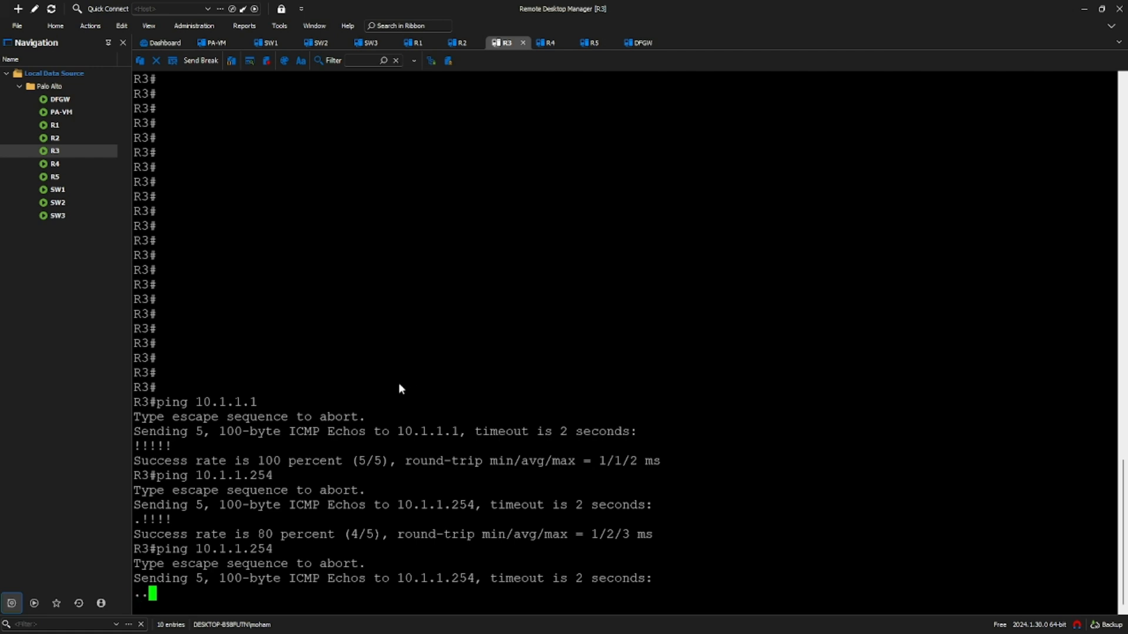
pyautogui.click(548, 42)
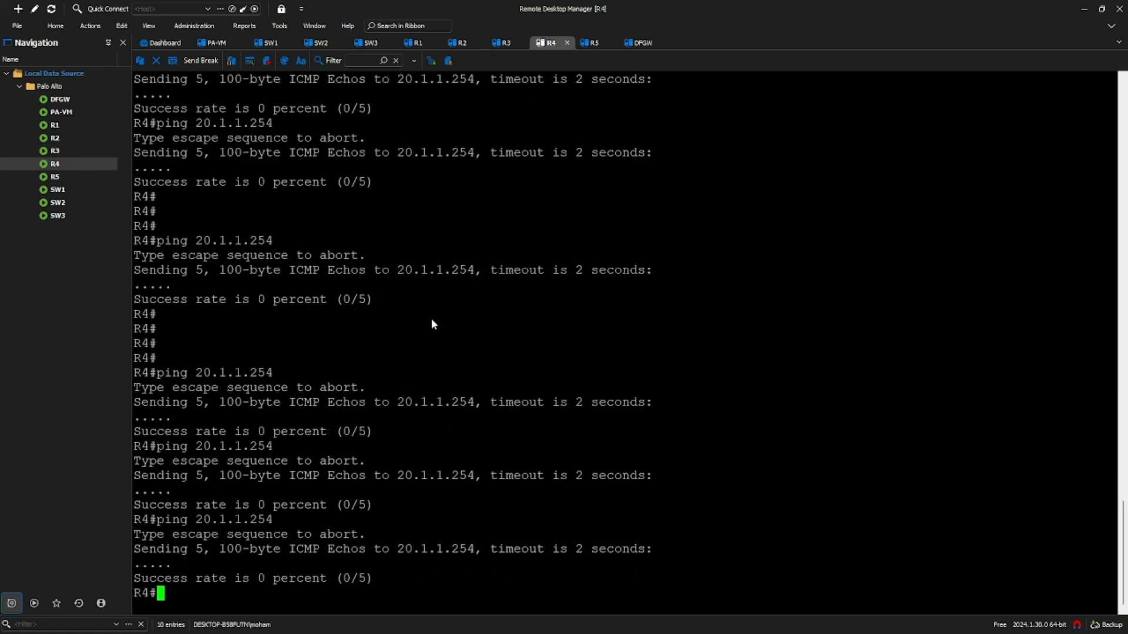
pyautogui.click(591, 43)
pyautogui.press('Up')
pyautogui.press('Up')
pyautogui.press('Return')
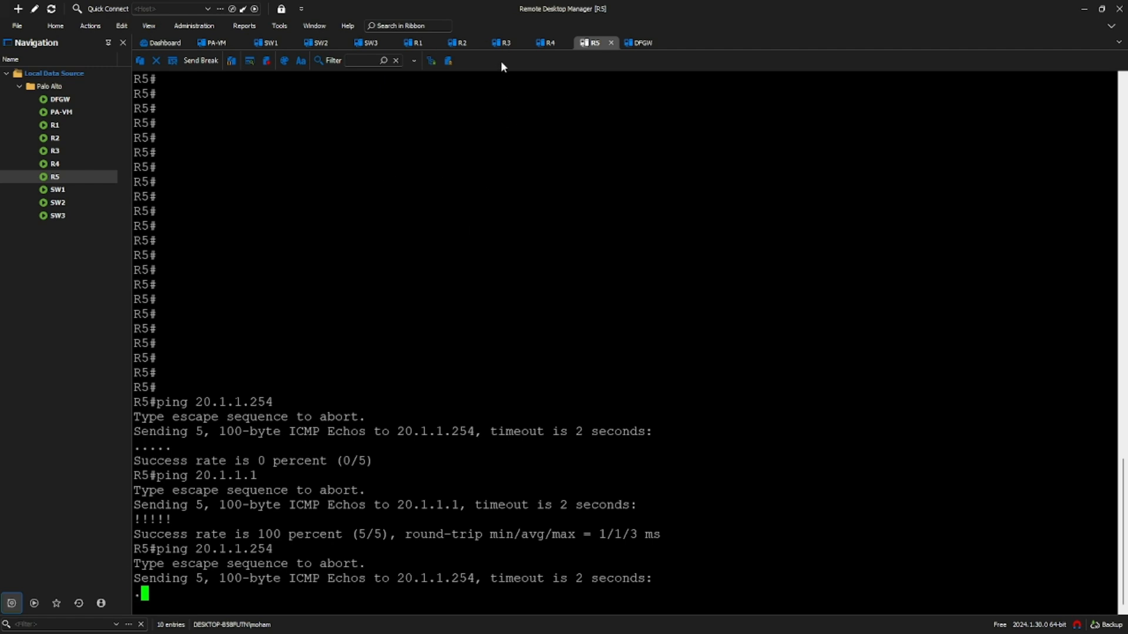
pyautogui.click(505, 43)
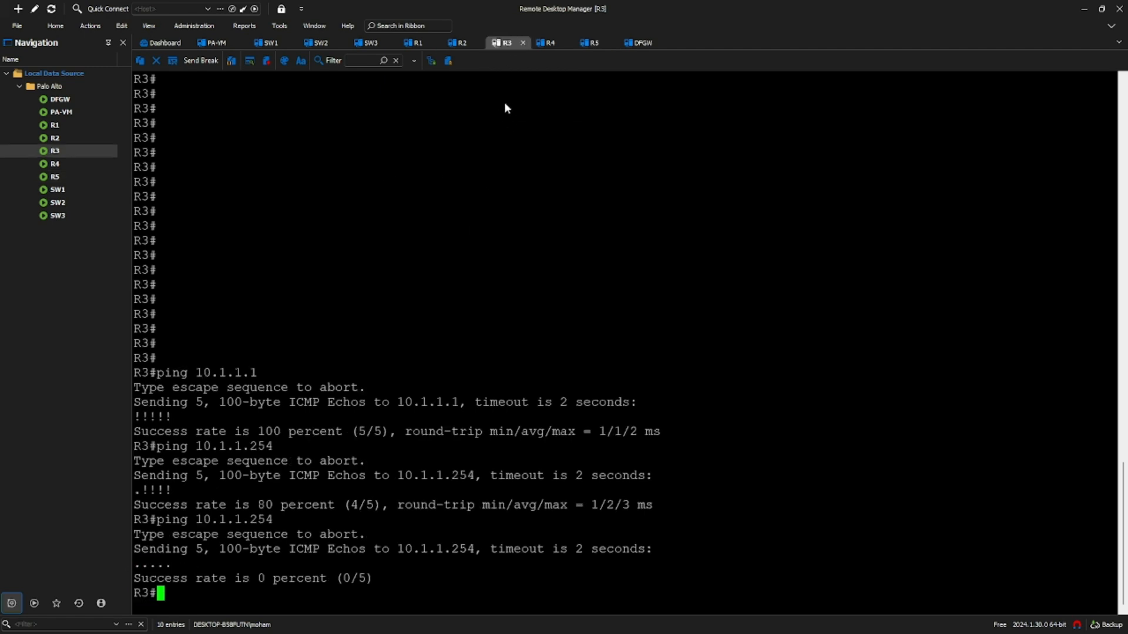
pyautogui.click(542, 47)
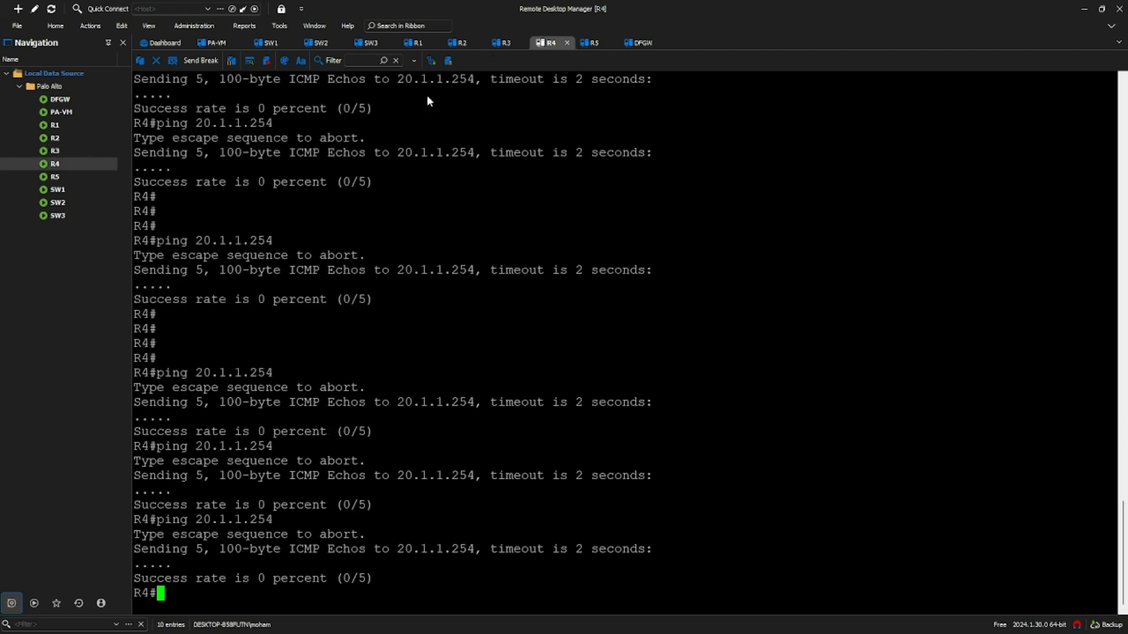
# - Go to SW1's console and compare it against the annotated lab diagram PDF
pyautogui.click(272, 45)
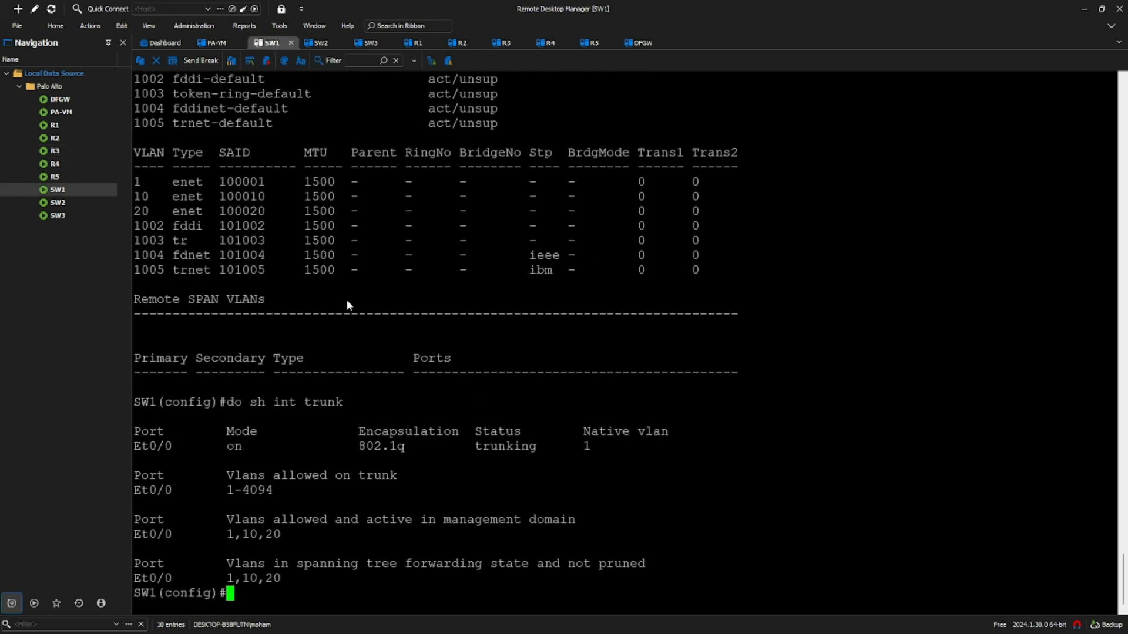
pyautogui.write('do sh i~')
pyautogui.press('BackSpace')
pyautogui.press('BackSpace')
pyautogui.press('BackSpace')
pyautogui.press('BackSpace')
pyautogui.press('BackSpace')
pyautogui.press('BackSpace')
pyautogui.press('BackSpace')
pyautogui.press('BackSpace')
pyautogui.hotkey('alt', 'Tab')
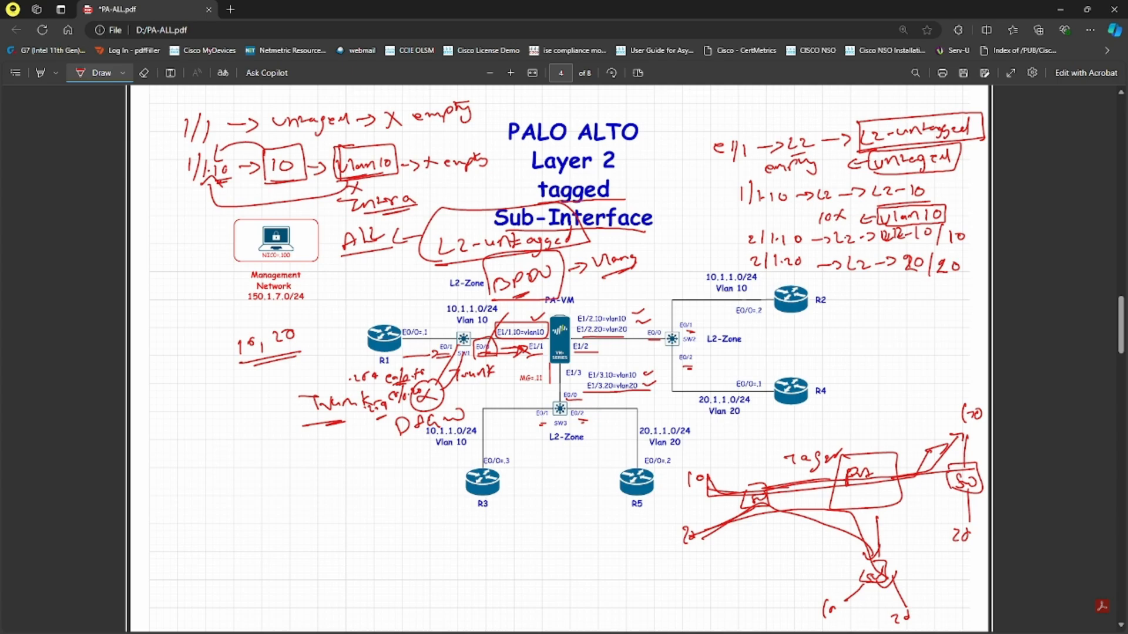
pyautogui.hotkey('alt', 'Tab')
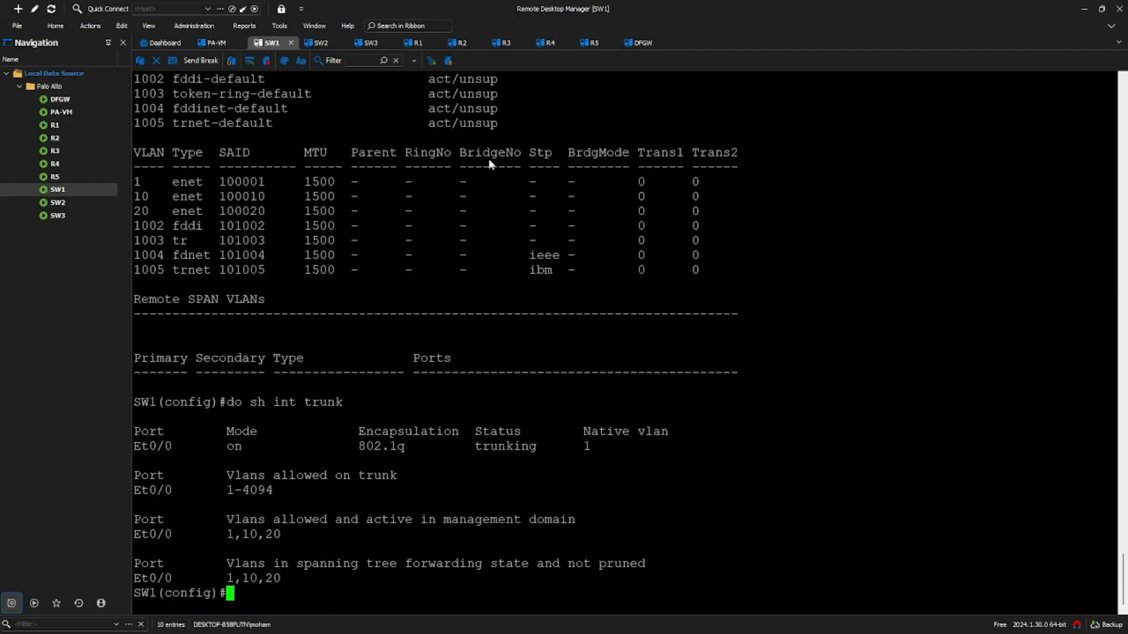
# - Run 'do sh vlan' on SW2, mark the VLAN 10 and 20 port lists, and check the PDF
pyautogui.click(320, 42)
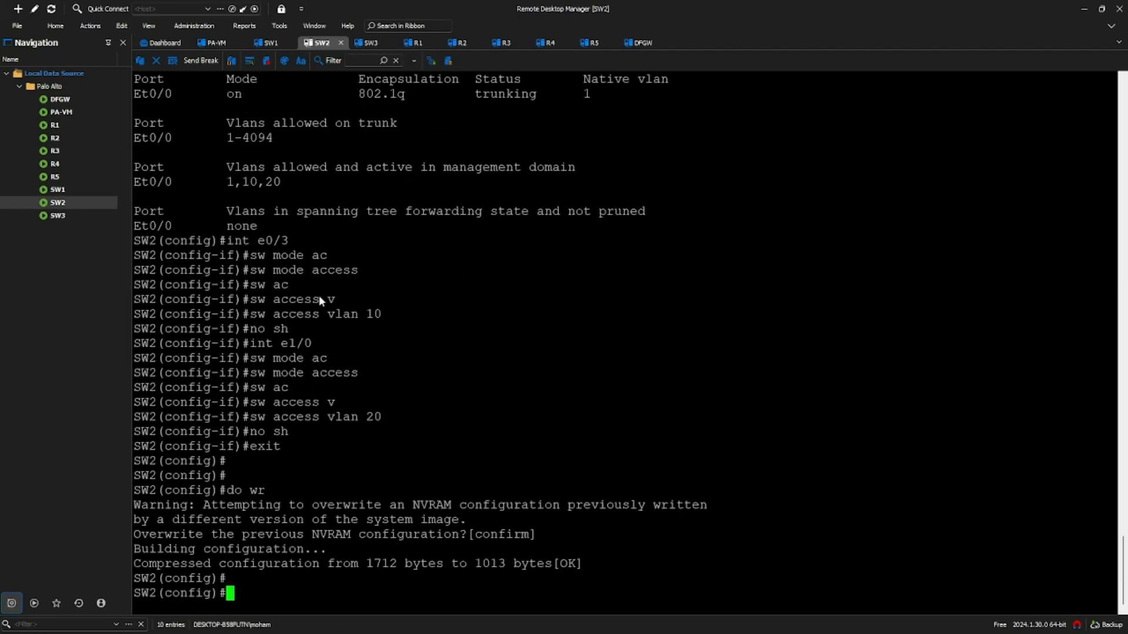
pyautogui.write('do sh vlan')
pyautogui.press('Return')
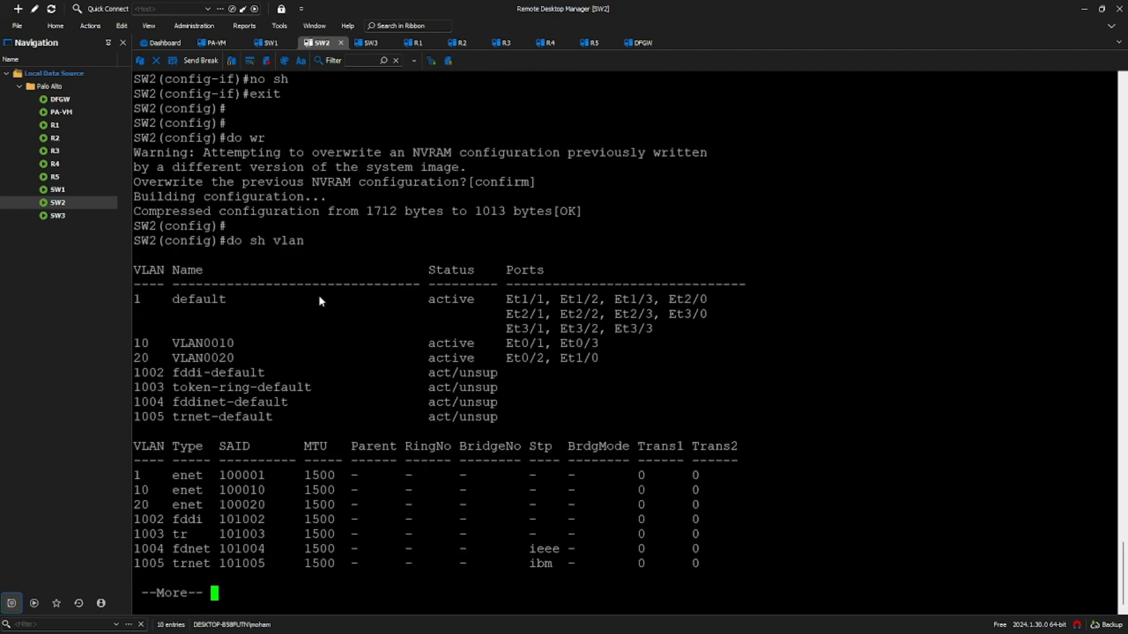
pyautogui.press('Return')
pyautogui.press('space')
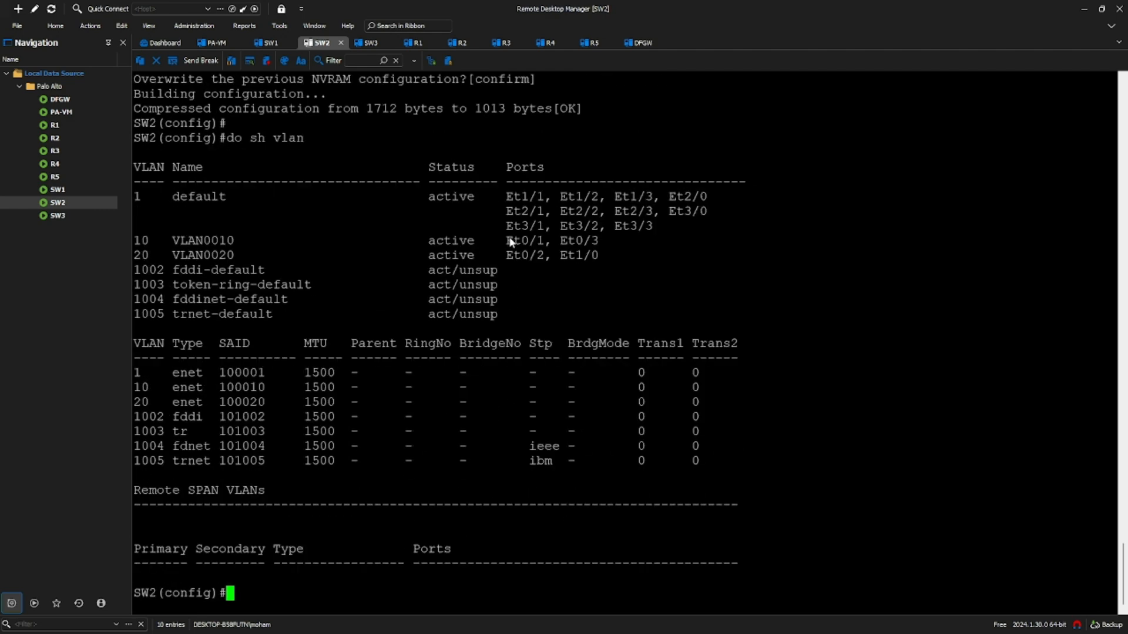
pyautogui.moveTo(562, 238); pyautogui.dragTo(597, 241)
pyautogui.moveTo(508, 257); pyautogui.dragTo(599, 256)
pyautogui.click(595, 269)
pyautogui.hotkey('alt', 'Tab')
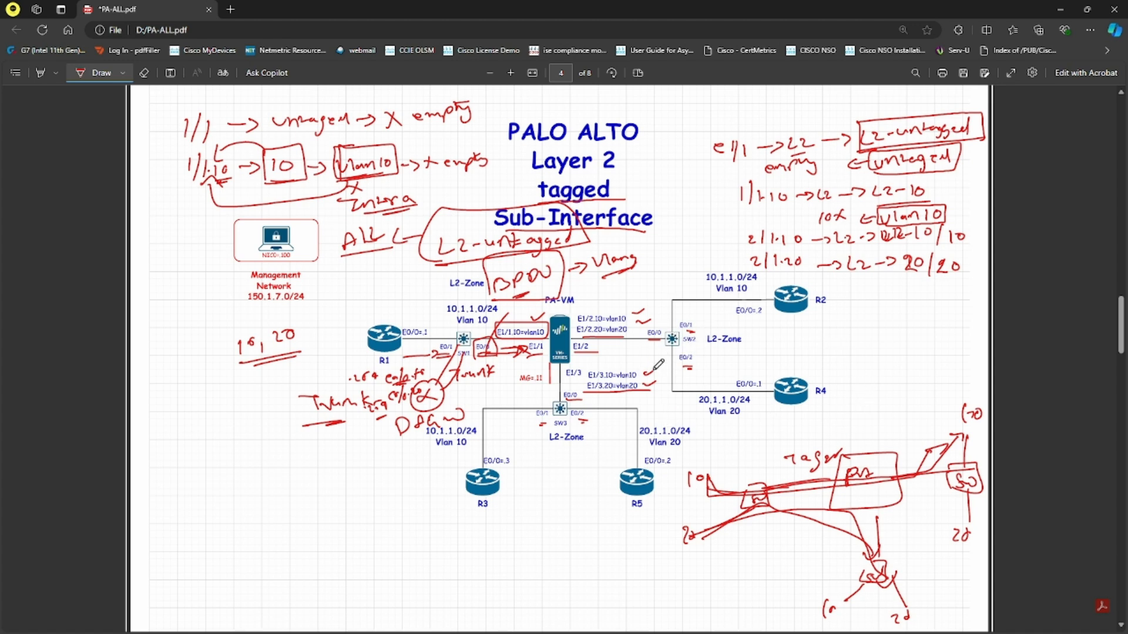
pyautogui.hotkey('alt', 'Tab')
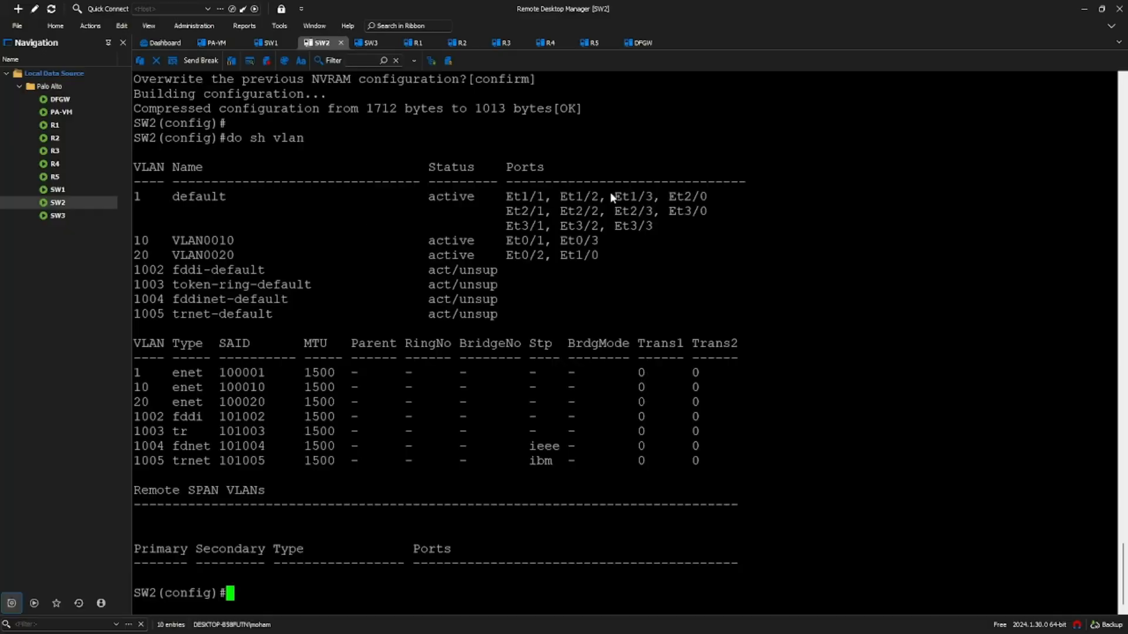
# - Rerun R2's ping to 10.1.1.254 and R4's ping to 20.1.1.254
pyautogui.click(460, 43)
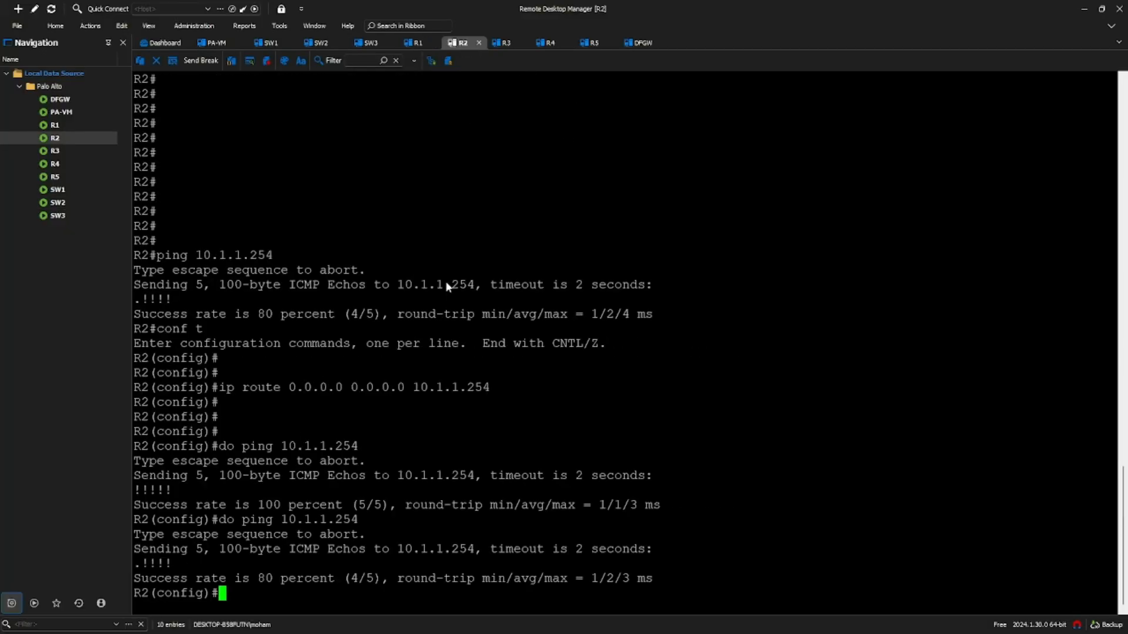
pyautogui.press('Up')
pyautogui.press('Return')
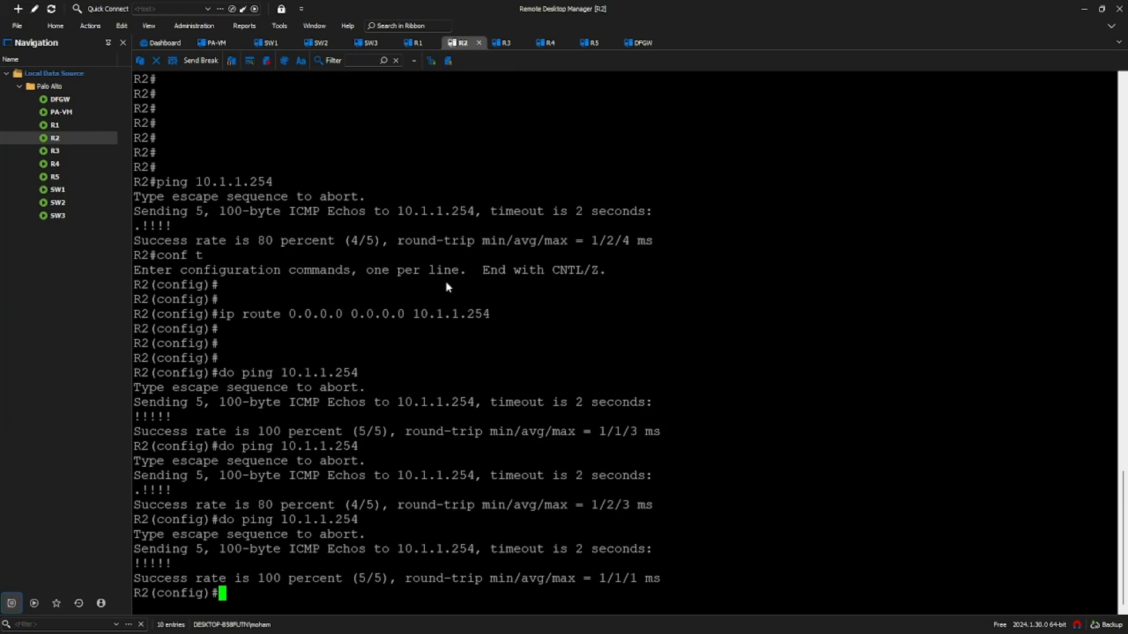
pyautogui.click(545, 43)
pyautogui.press('Up')
pyautogui.press('Return')
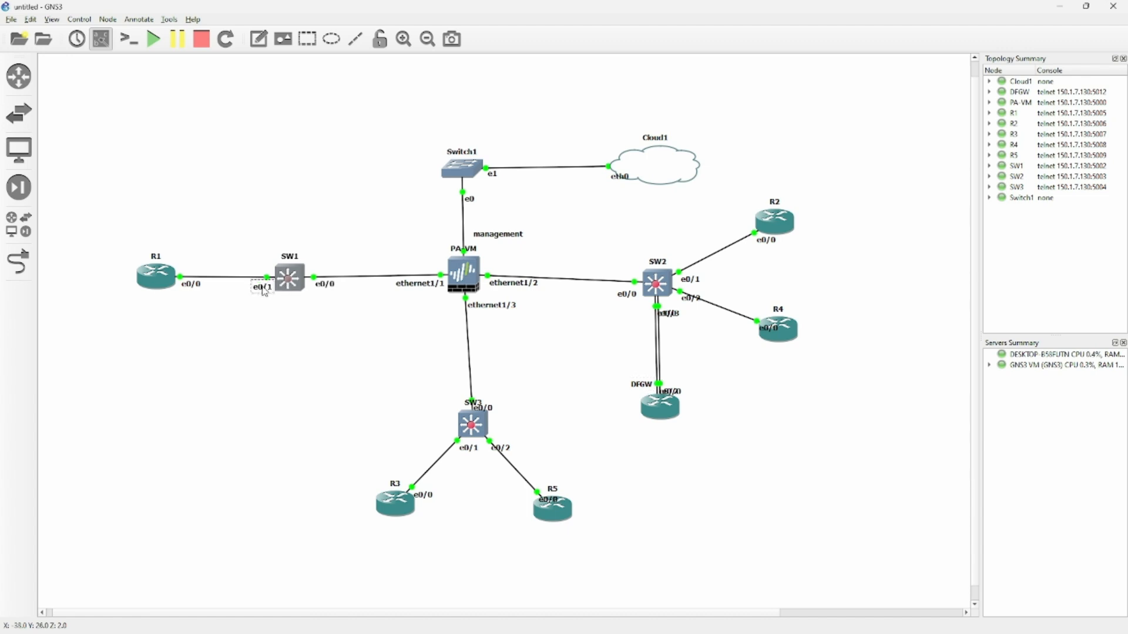
# - Delete SW1, SW2 and SW3 from the topology, confirming each deletion
pyautogui.rightClick(288, 281)
pyautogui.click(338, 596)
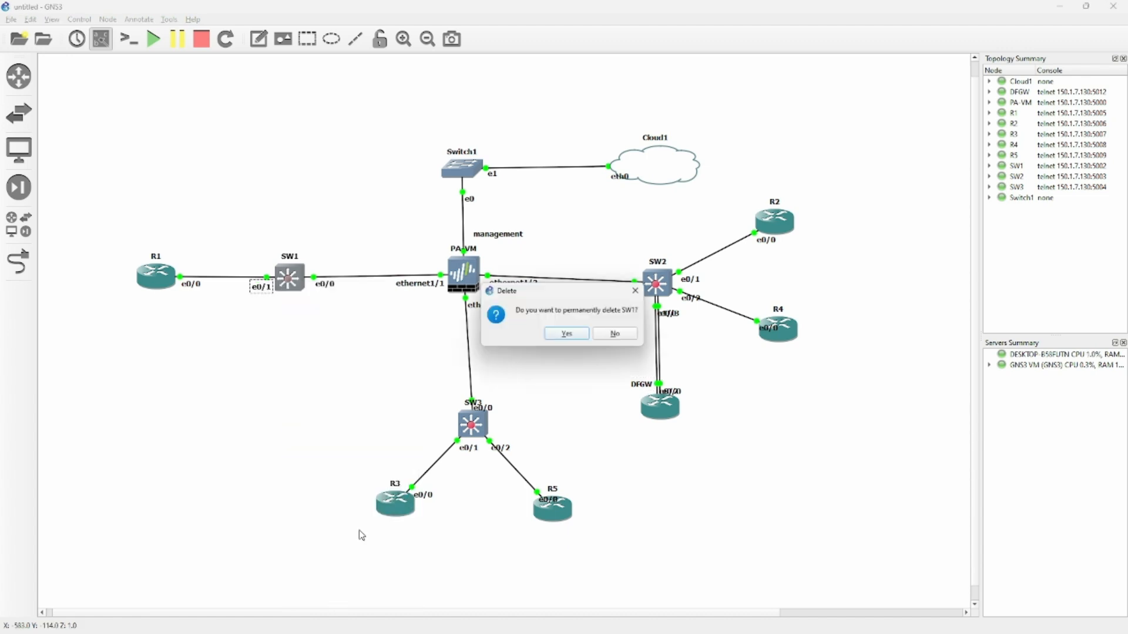
pyautogui.click(576, 338)
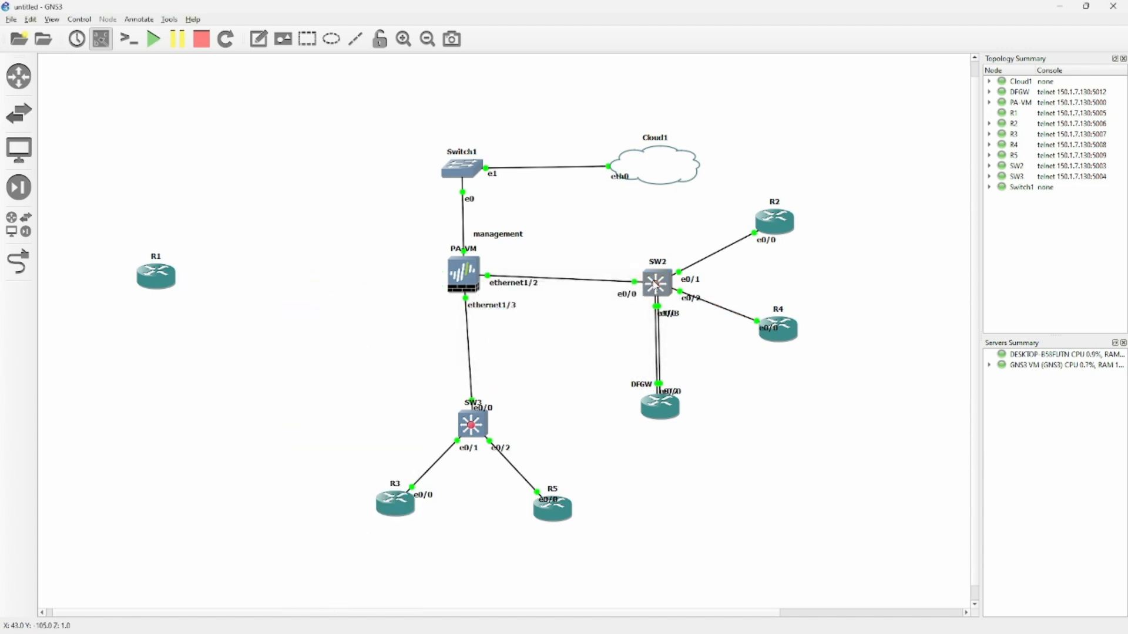
pyautogui.rightClick(655, 284)
pyautogui.click(705, 545)
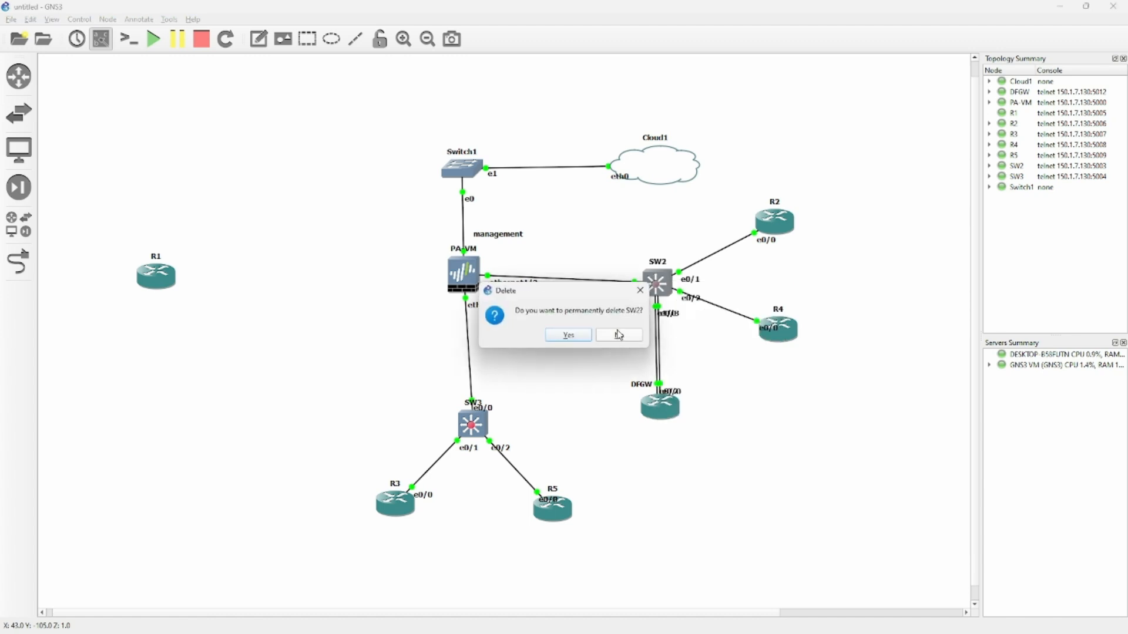
pyautogui.click(564, 335)
pyautogui.rightClick(474, 424)
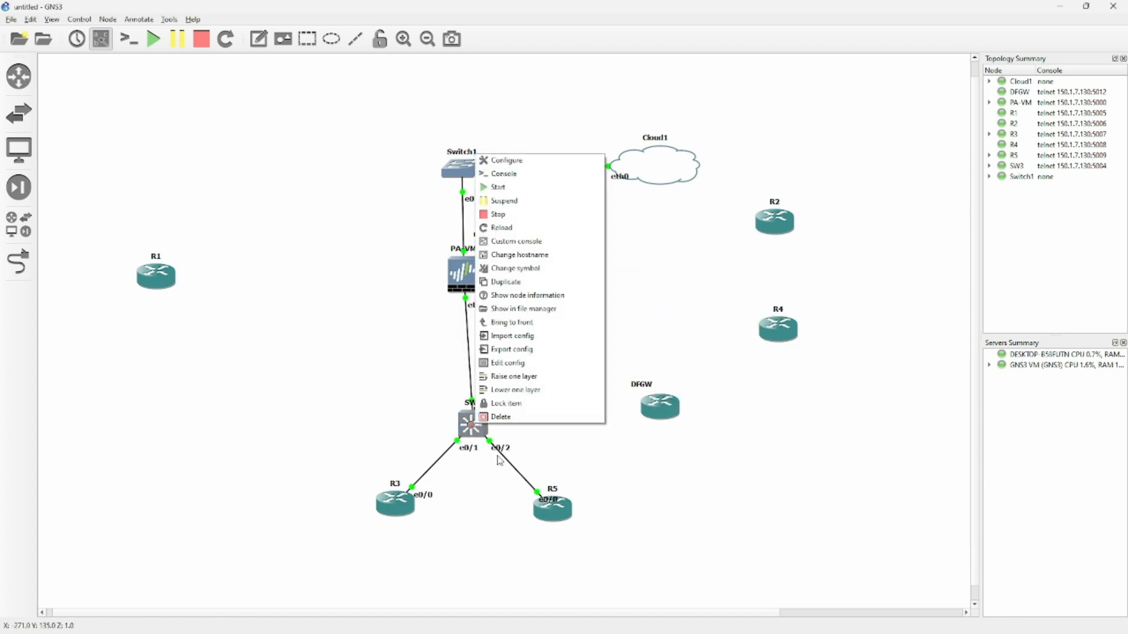
pyautogui.click(505, 417)
pyautogui.click(565, 336)
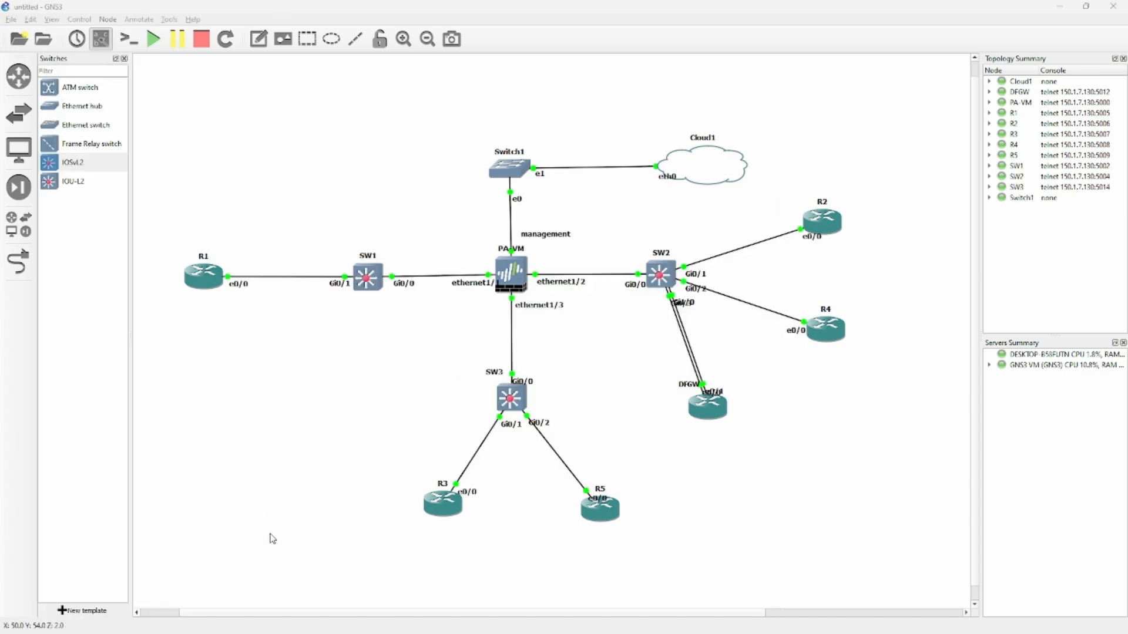
# - Spread apart the overlapping ethernet1/1, Gi1/0 and DFGW e0/1 port labels
pyautogui.moveTo(474, 284); pyautogui.dragTo(464, 285)
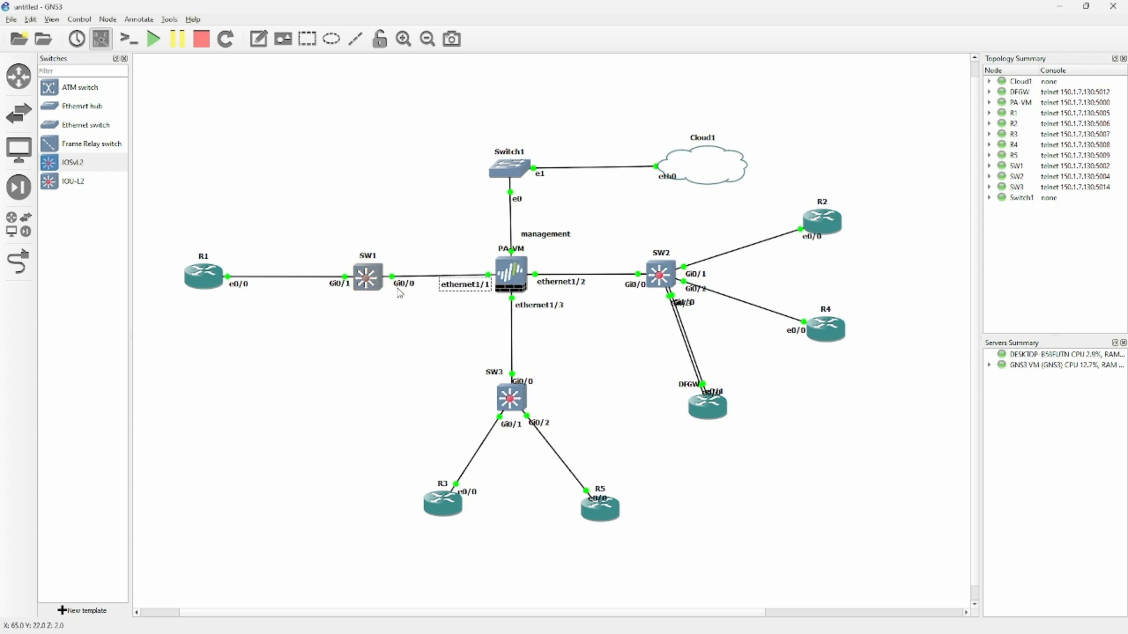
pyautogui.moveTo(682, 307)
pyautogui.mouseDown()
pyautogui.moveTo(659, 312)
pyautogui.moveTo(690, 303)
pyautogui.mouseUp()
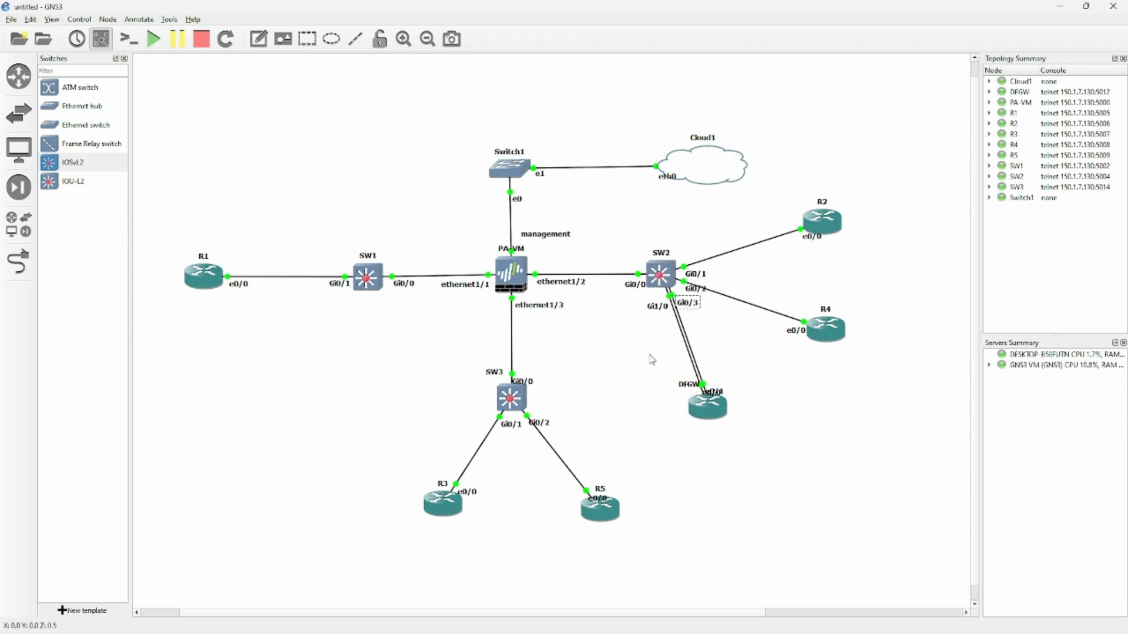
pyautogui.moveTo(716, 398); pyautogui.dragTo(683, 393)
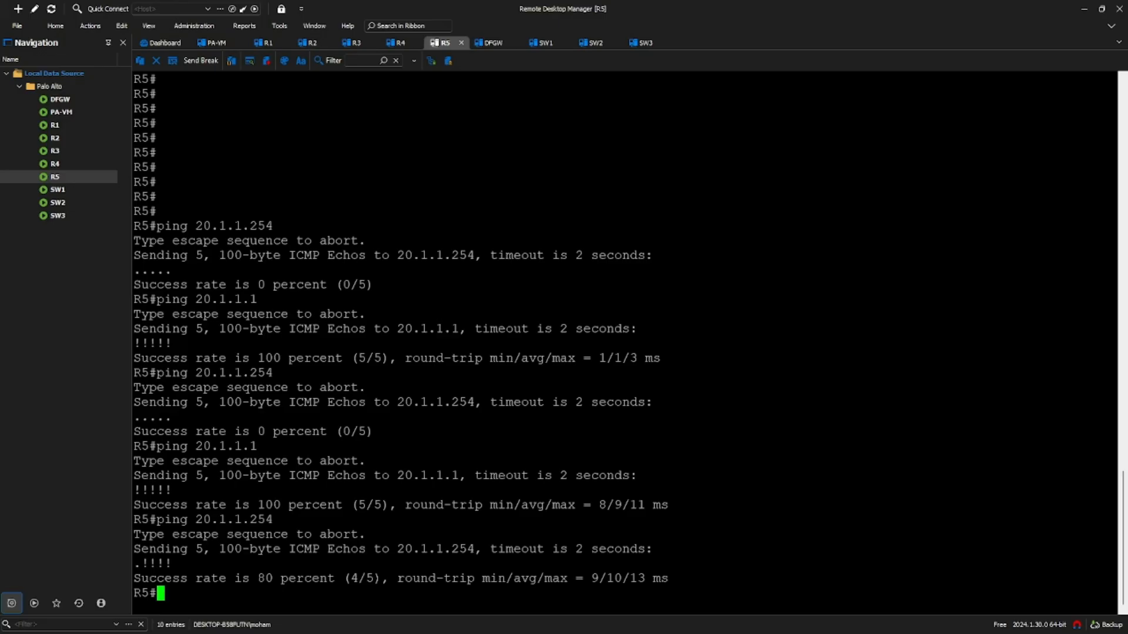
# - Rerun R3's ping to 10.1.1.254, highlight its success marks, and check the GNS3 topology
pyautogui.click(353, 43)
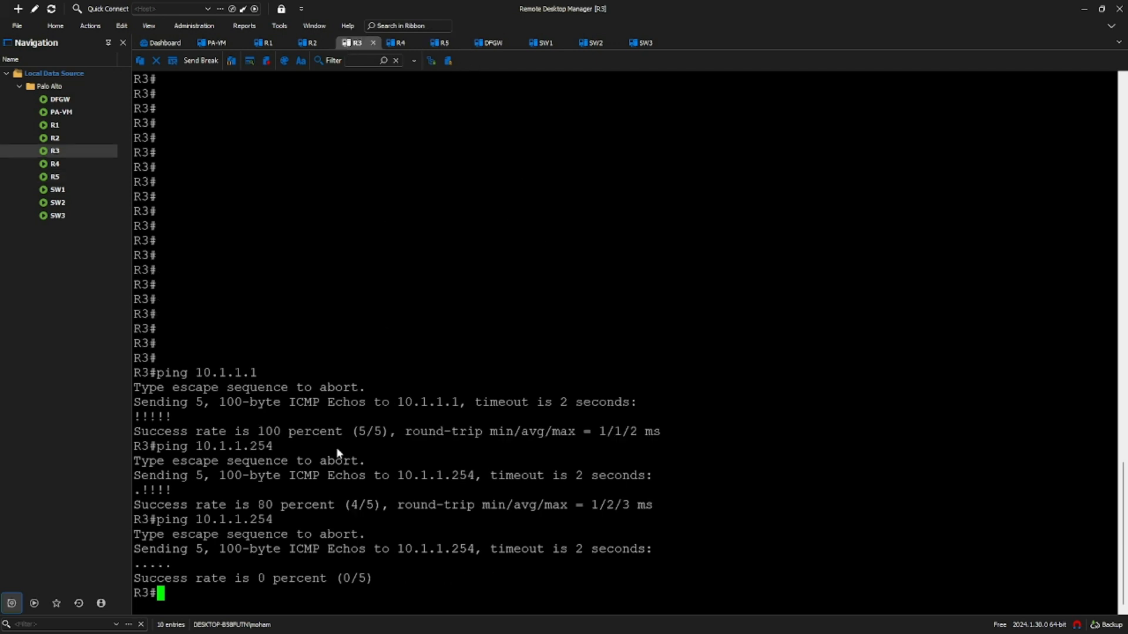
pyautogui.press('Up')
pyautogui.press('Return')
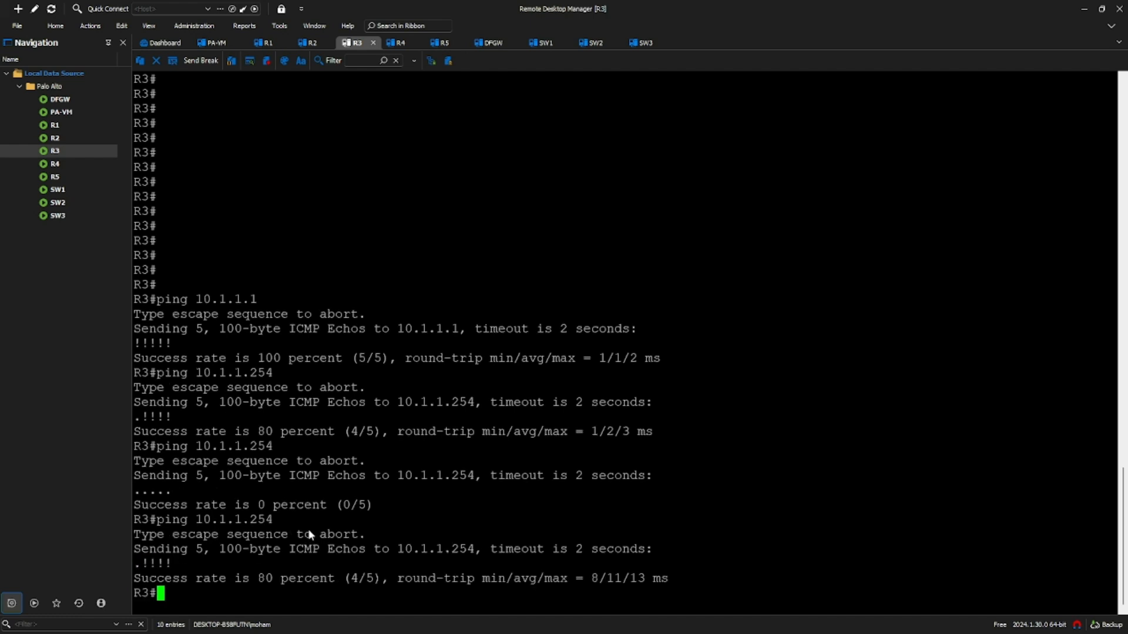
pyautogui.moveTo(173, 562); pyautogui.dragTo(142, 563)
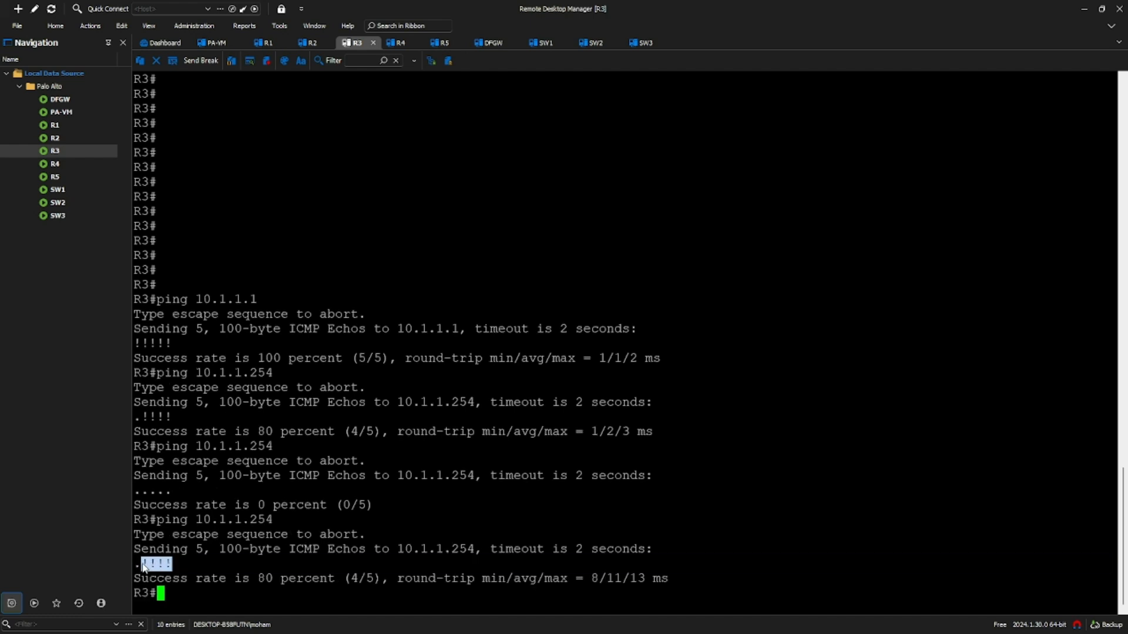
pyautogui.click(220, 580)
pyautogui.hotkey('alt', 'Tab')
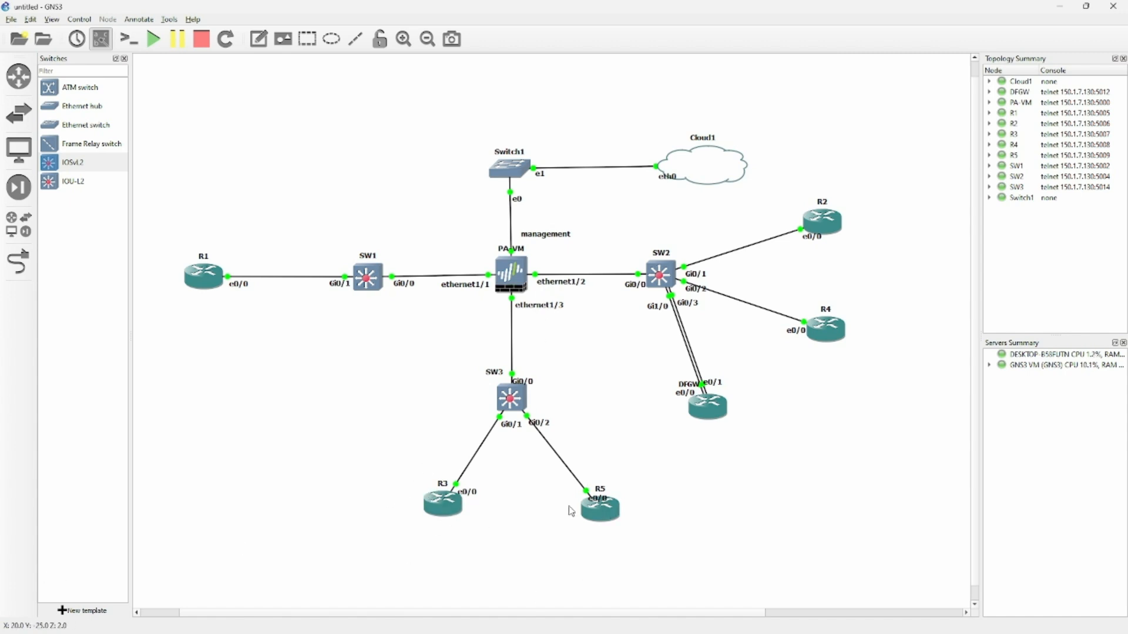
pyautogui.hotkey('alt', 'Tab')
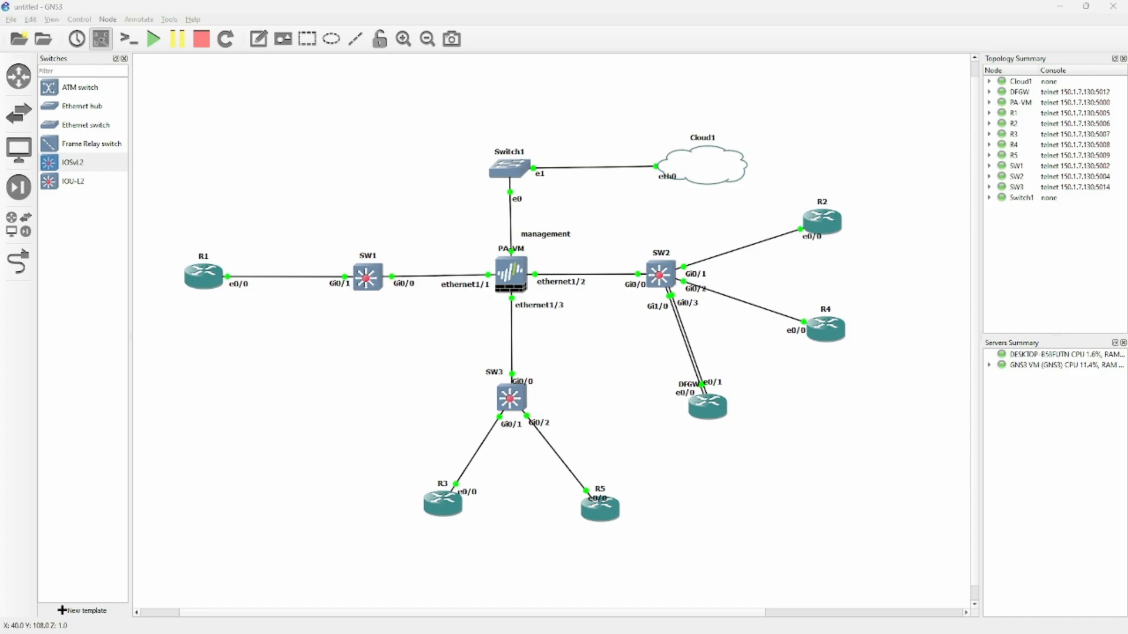
# - Rerun R5's ping to 20.1.1.254 and highlight its 100 percent success result
pyautogui.click(441, 44)
pyautogui.moveTo(274, 520); pyautogui.dragTo(195, 521)
pyautogui.press('Up')
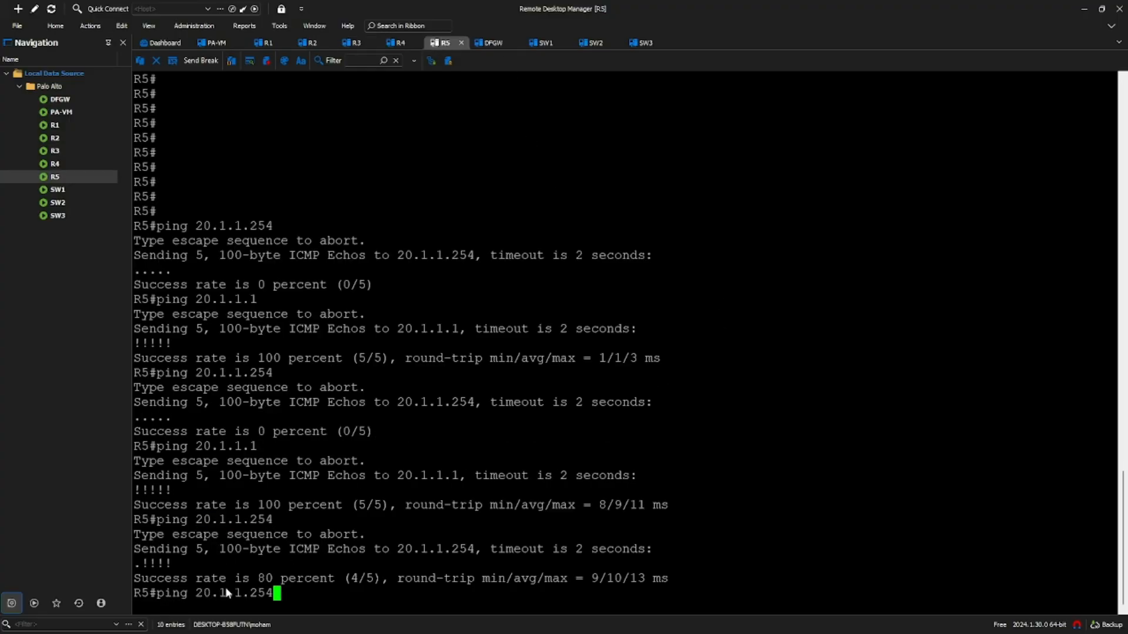
pyautogui.press('Return')
pyautogui.moveTo(174, 564); pyautogui.dragTo(144, 564)
pyautogui.click(204, 579)
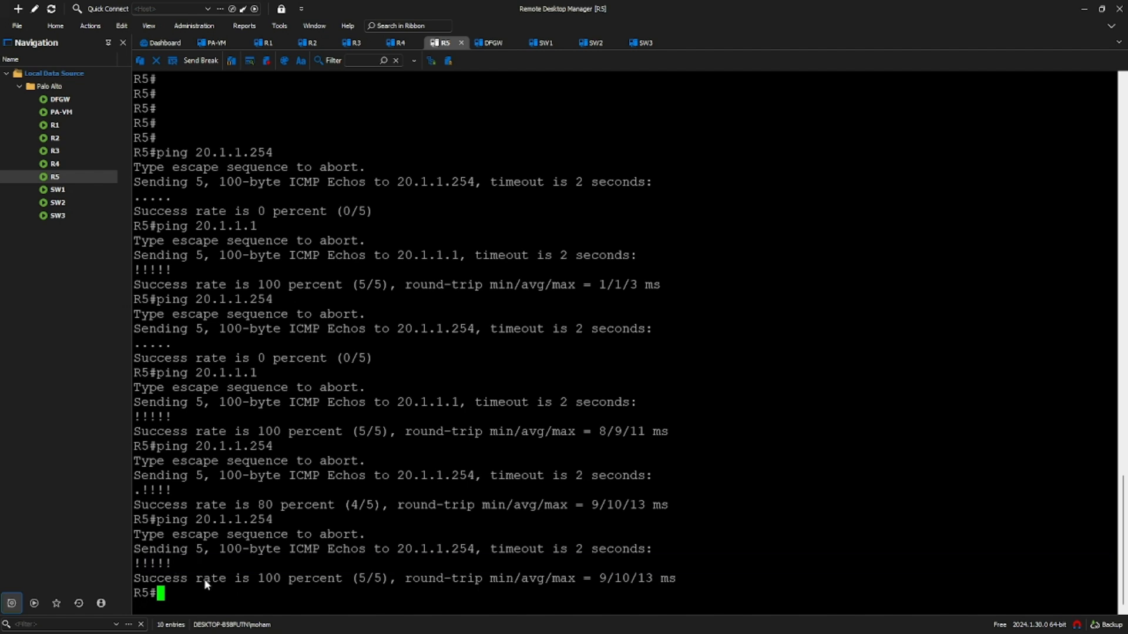
pyautogui.press('Return')
pyautogui.press('Return')
pyautogui.press('Return')
pyautogui.press('Return')
pyautogui.press('Return')
pyautogui.press('Return')
pyautogui.press('Return')
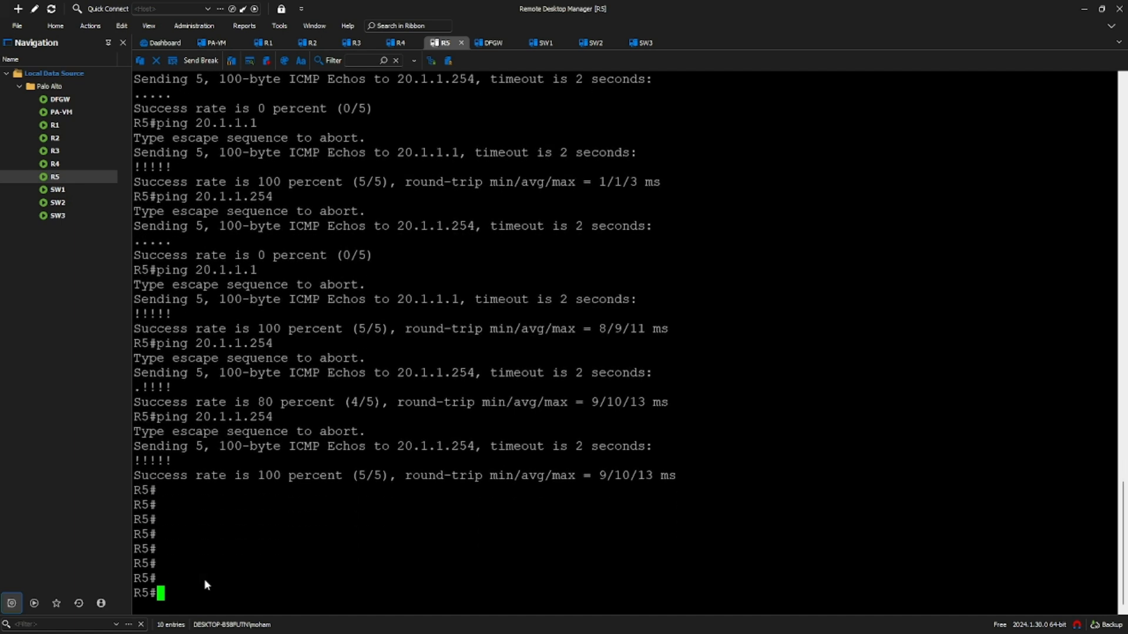
pyautogui.hotkey('alt', 'Tab')
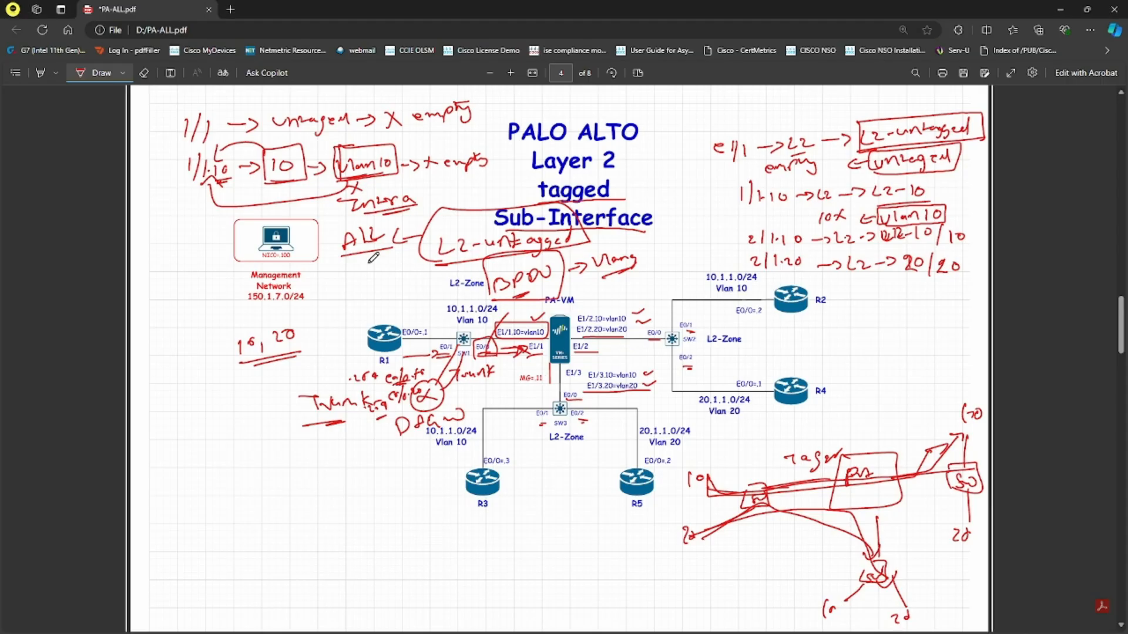
# - Erase the old notes near SW1 and draw a red line from SW2 to DFGW
pyautogui.click(144, 73)
pyautogui.moveTo(420, 369)
pyautogui.mouseDown()
pyautogui.moveTo(424, 399)
pyautogui.moveTo(362, 376)
pyautogui.moveTo(436, 428)
pyautogui.moveTo(476, 371)
pyautogui.moveTo(452, 375)
pyautogui.mouseUp()
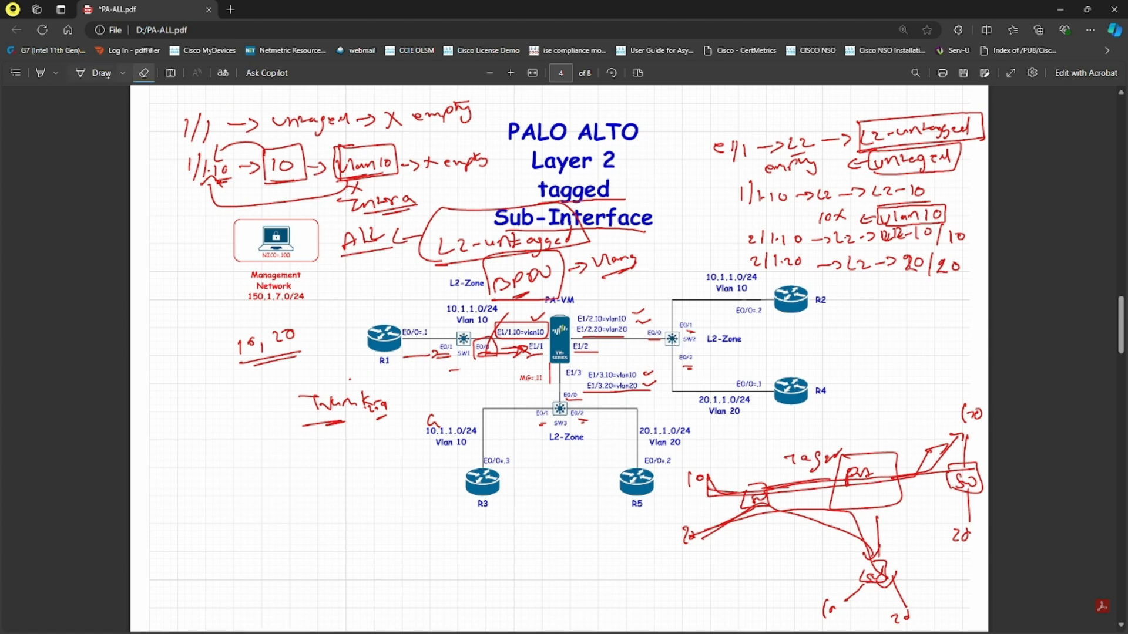
pyautogui.click(101, 73)
pyautogui.moveTo(680, 339); pyautogui.dragTo(781, 336)
pyautogui.moveTo(680, 342); pyautogui.dragTo(888, 335)
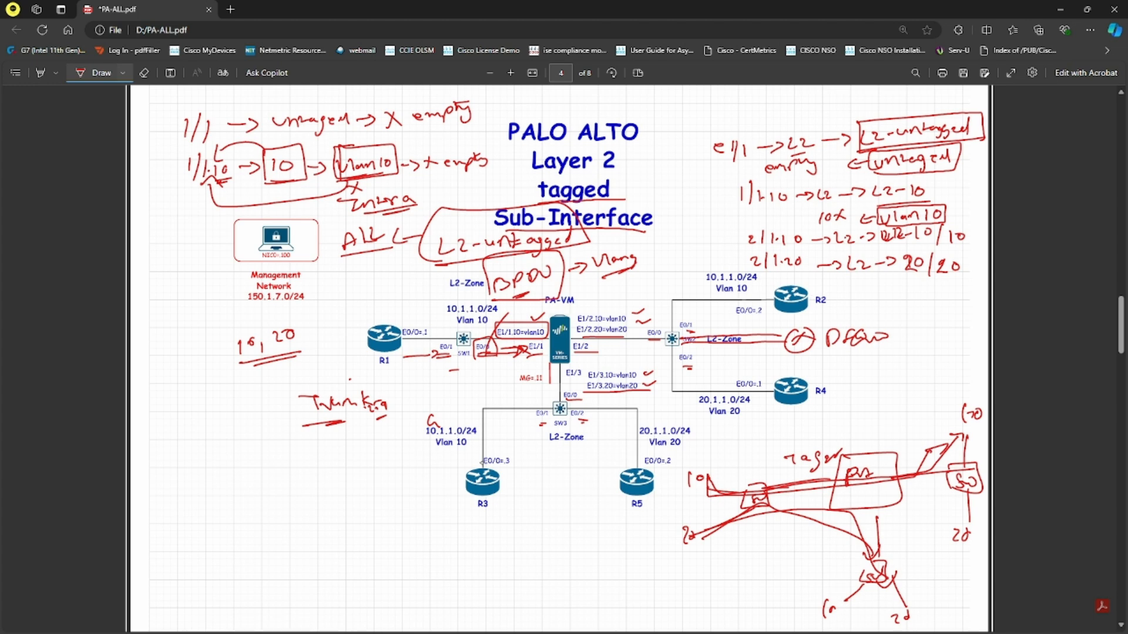
# - Add red ticks above R3 and R5, underline L2-Zone, and draw an arrow beside SW1
pyautogui.moveTo(471, 464)
pyautogui.mouseDown()
pyautogui.moveTo(474, 450)
pyautogui.moveTo(481, 459)
pyautogui.mouseUp()
pyautogui.moveTo(752, 356); pyautogui.dragTo(770, 348)
pyautogui.moveTo(401, 362); pyautogui.dragTo(446, 354)
pyautogui.moveTo(624, 464); pyautogui.dragTo(621, 445)
# - On R1, add the default route 0.0.0.0 0.0.0.0 via 10.1.1.254 and copy the command
pyautogui.hotkey('alt', 'Tab')
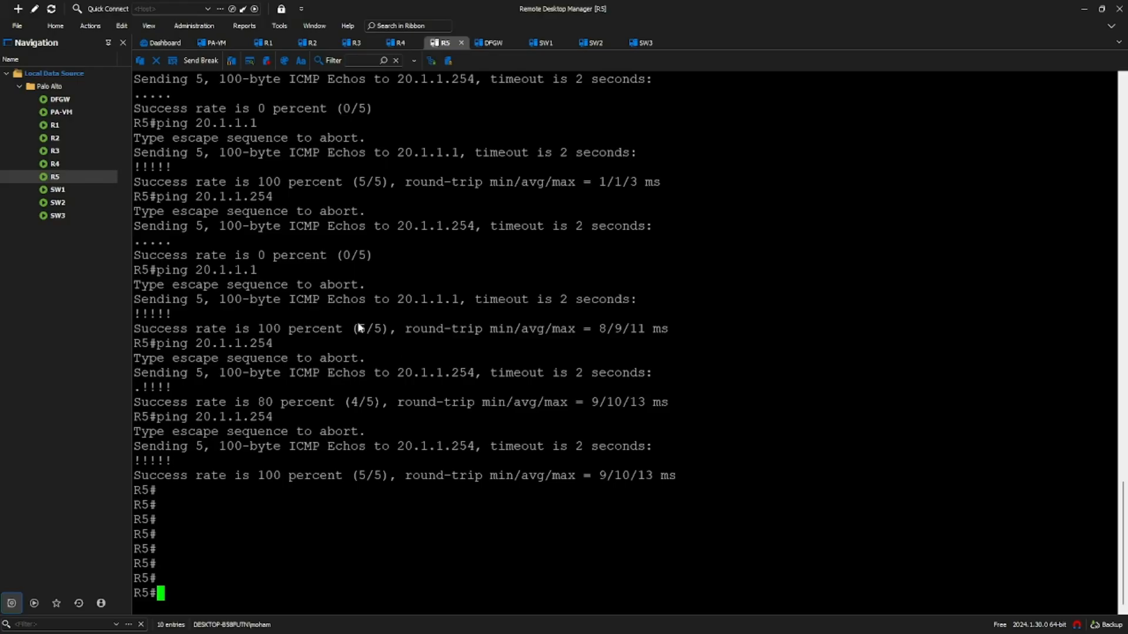
pyautogui.click(270, 44)
pyautogui.write('conf t')
pyautogui.press('Return')
pyautogui.press('Return')
pyautogui.write('ip route 0.0.')
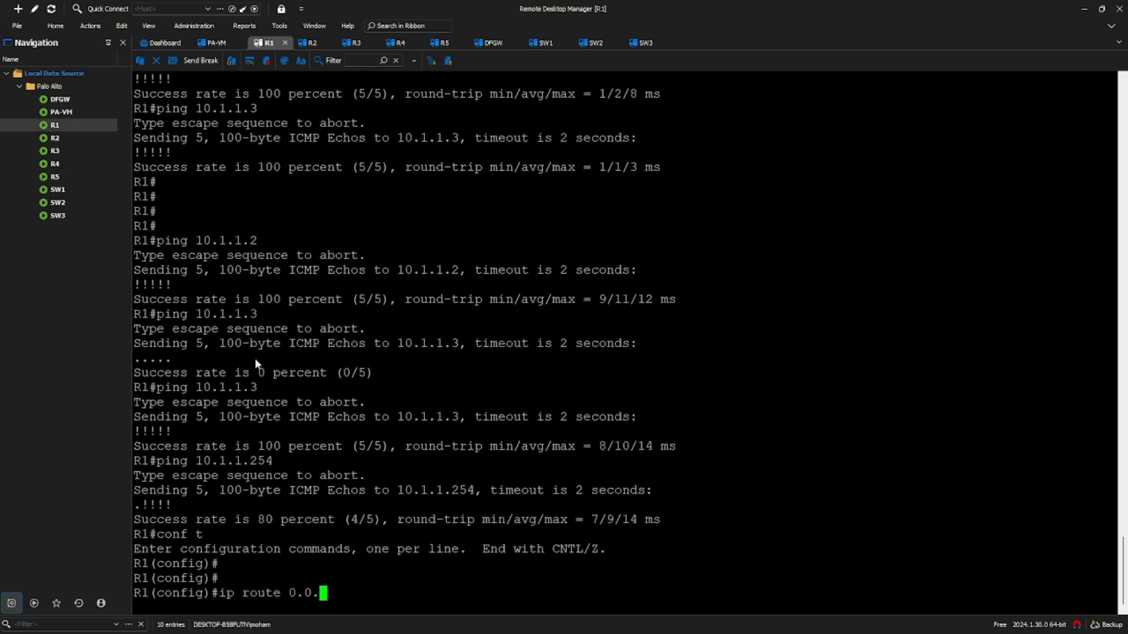
pyautogui.write('0.0 0.0.0.0 10.1.1.254')
pyautogui.press('Return')
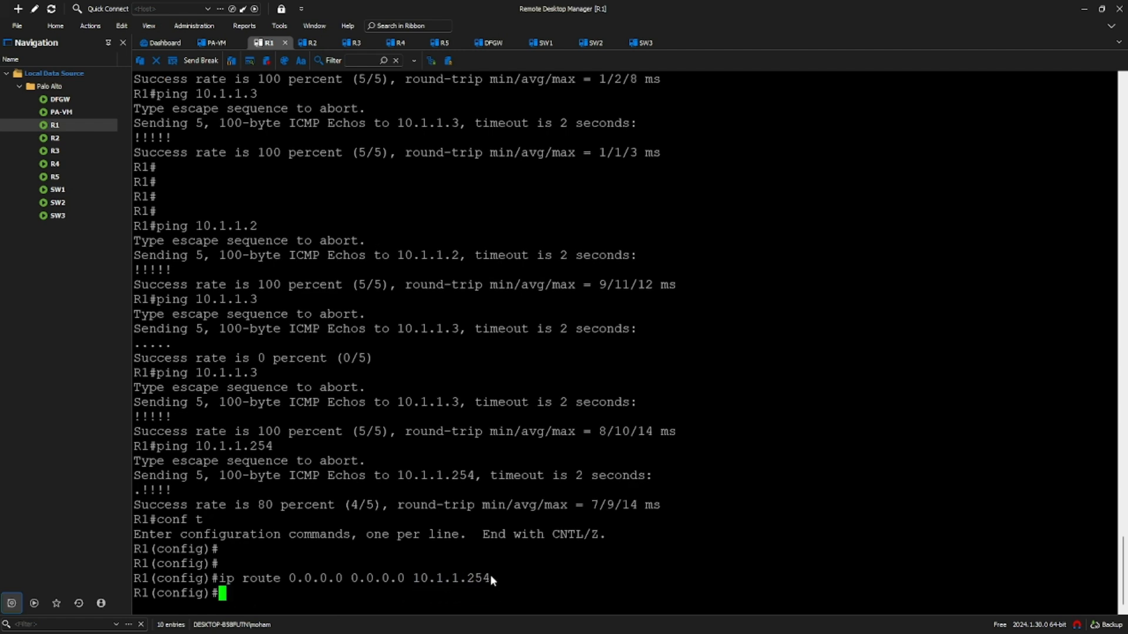
pyautogui.moveTo(490, 575); pyautogui.dragTo(429, 578)
pyautogui.moveTo(220, 579); pyautogui.dragTo(486, 582)
pyautogui.hotkey('ctrl', 'c')
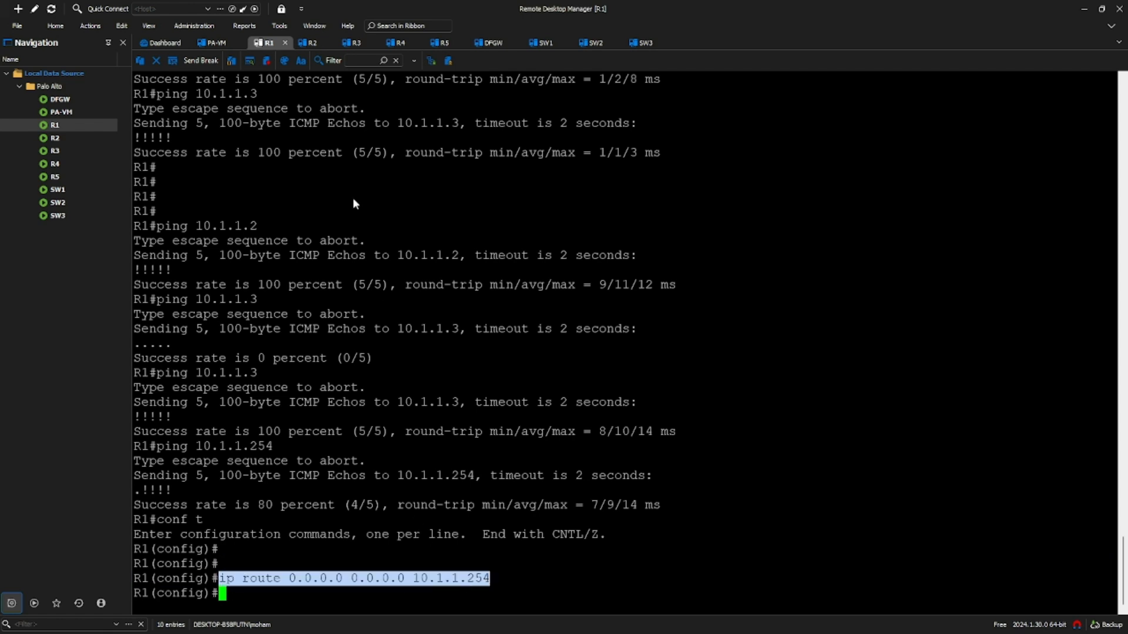
# - Paste the same default route via 10.1.1.254 onto R2 and R3
pyautogui.click(308, 42)
pyautogui.rightClick(448, 378)
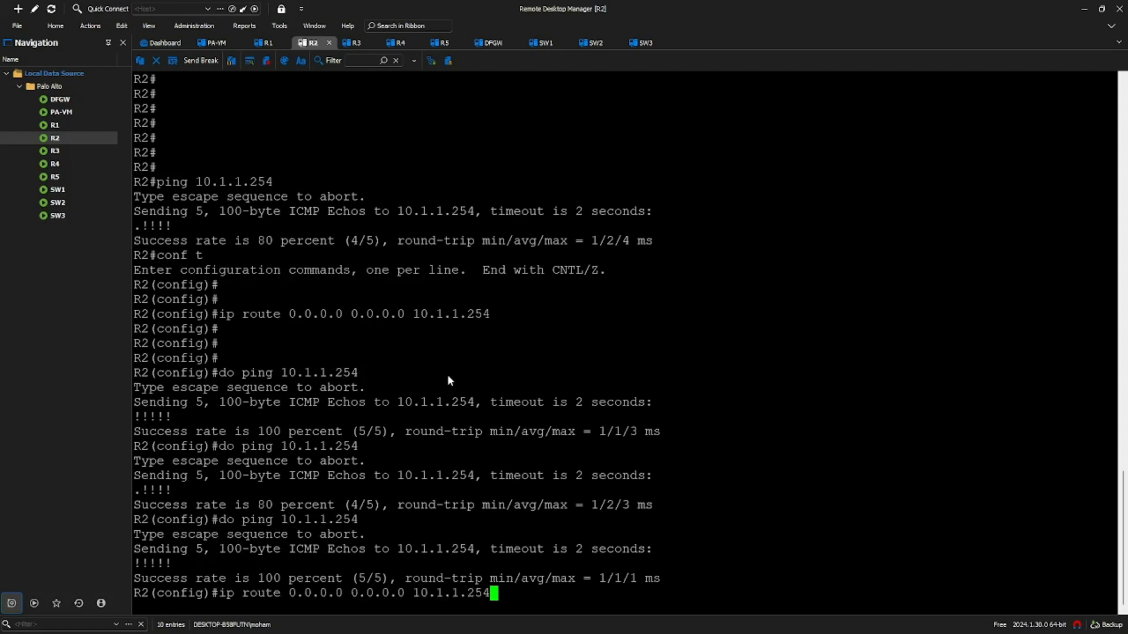
pyautogui.press('Return')
pyautogui.click(353, 43)
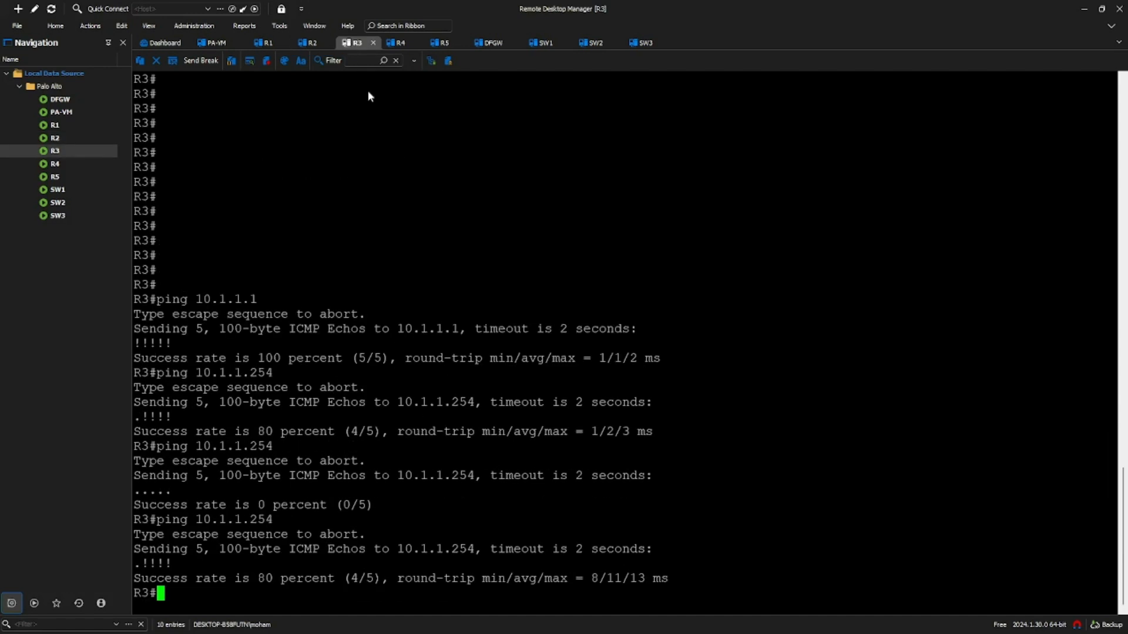
pyautogui.write('conf t')
pyautogui.press('Return')
pyautogui.press('Return')
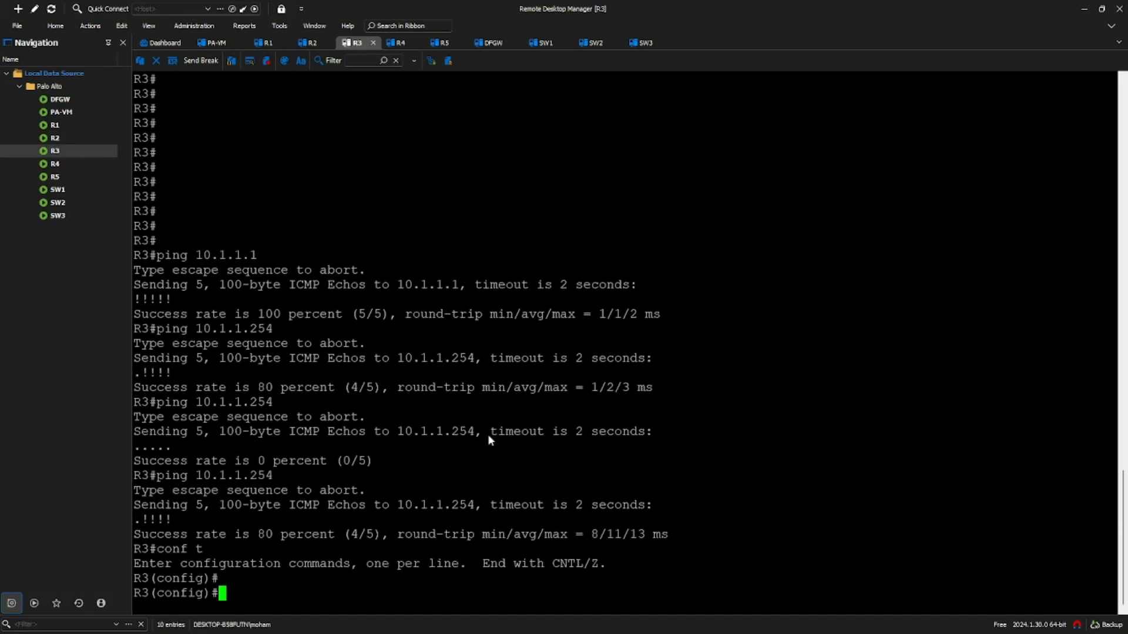
pyautogui.rightClick(496, 459)
pyautogui.press('Return')
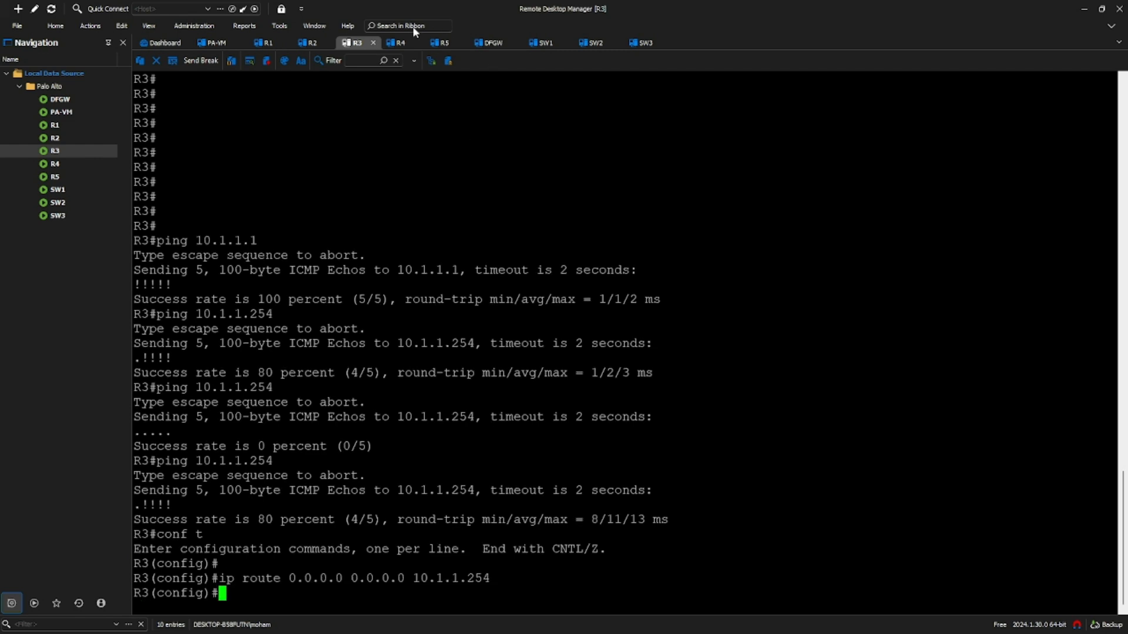
# - Give R4 a default route via 20.1.1.254 by editing the pasted command's next hop
pyautogui.click(397, 42)
pyautogui.rightClick(445, 406)
pyautogui.press('Left')
pyautogui.press('Left')
pyautogui.press('Left')
pyautogui.press('Left')
pyautogui.press('Left')
pyautogui.press('Left')
pyautogui.press('Left')
pyautogui.press('Left')
pyautogui.press('Left')
pyautogui.press('BackSpace')
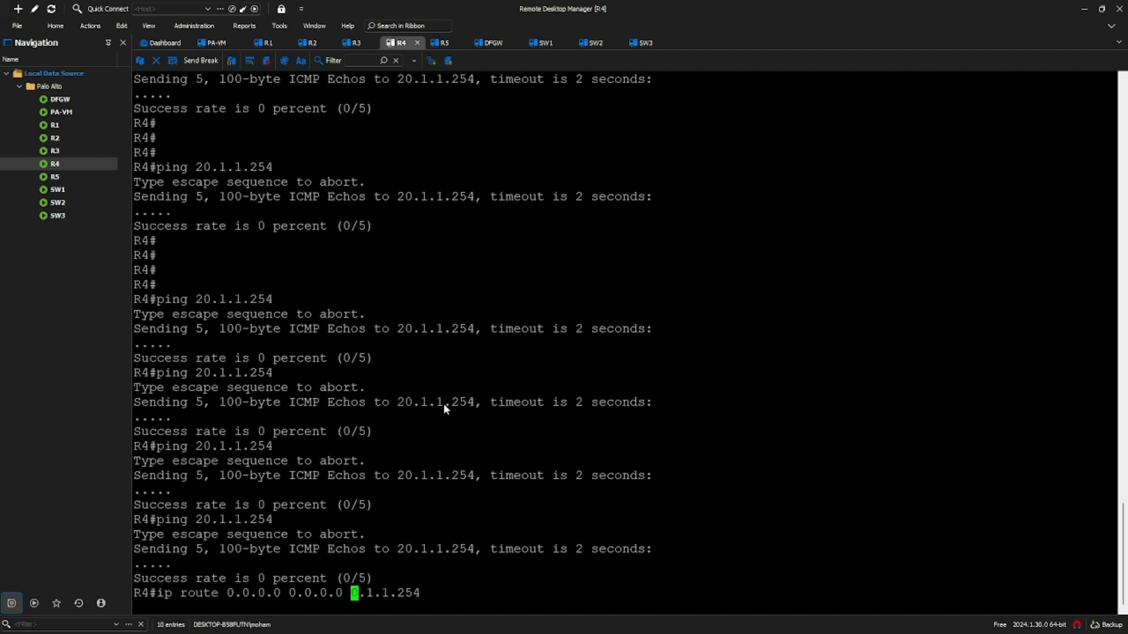
pyautogui.write('2')
pyautogui.press('Return')
pyautogui.write('conf t')
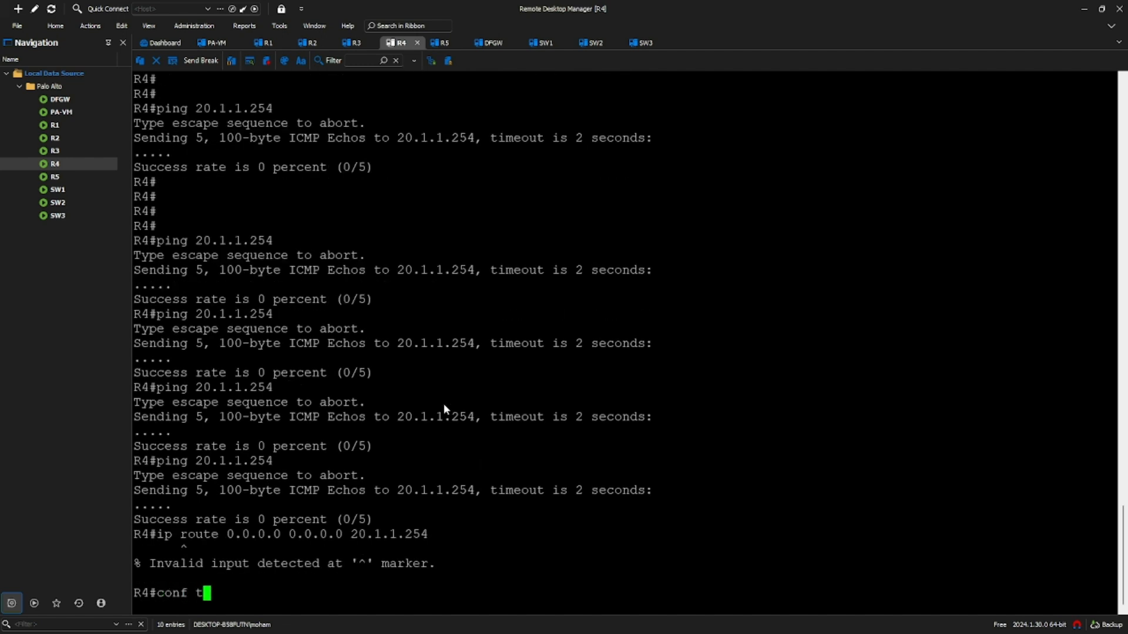
pyautogui.press('Return')
pyautogui.press('Return')
pyautogui.press('Return')
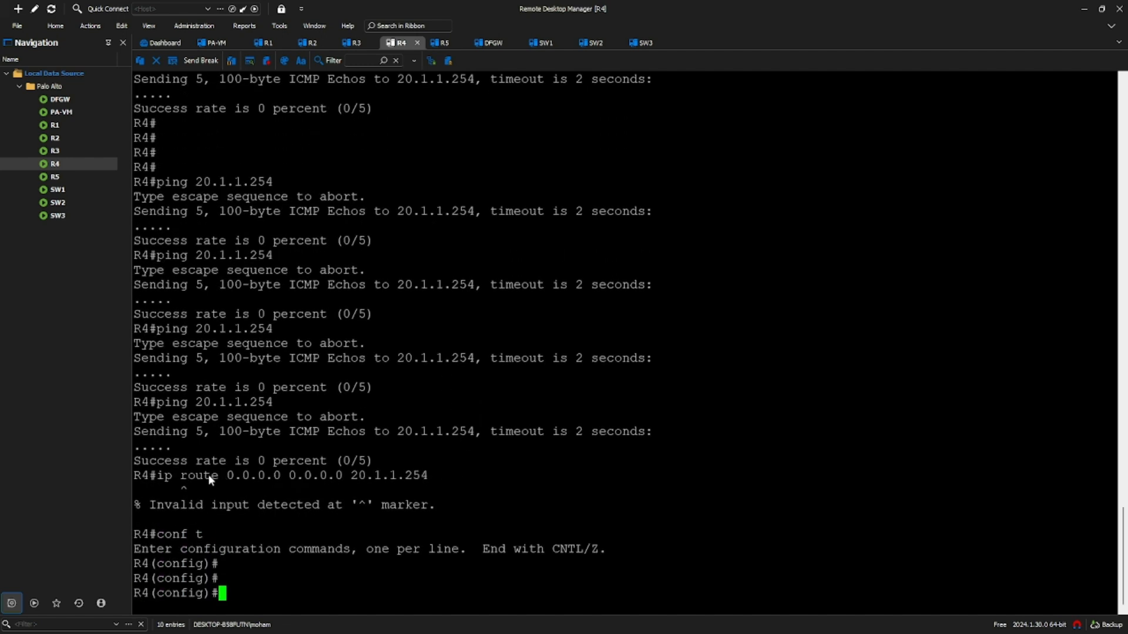
pyautogui.moveTo(158, 474); pyautogui.dragTo(428, 476)
pyautogui.rightClick(455, 488)
pyautogui.press('Return')
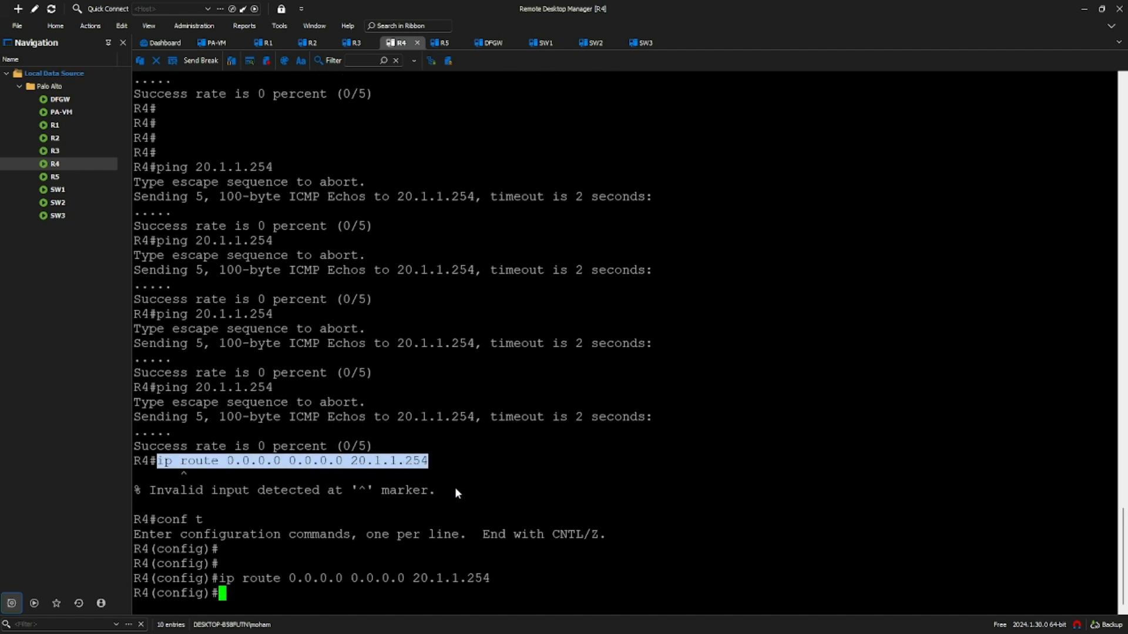
# - Apply the default route via 20.1.1.254 in R5's configuration mode
pyautogui.click(443, 43)
pyautogui.write('conf t')
pyautogui.press('Return')
pyautogui.press('Return')
pyautogui.press('Return')
pyautogui.press('Return')
pyautogui.rightClick(395, 514)
pyautogui.press('Return')
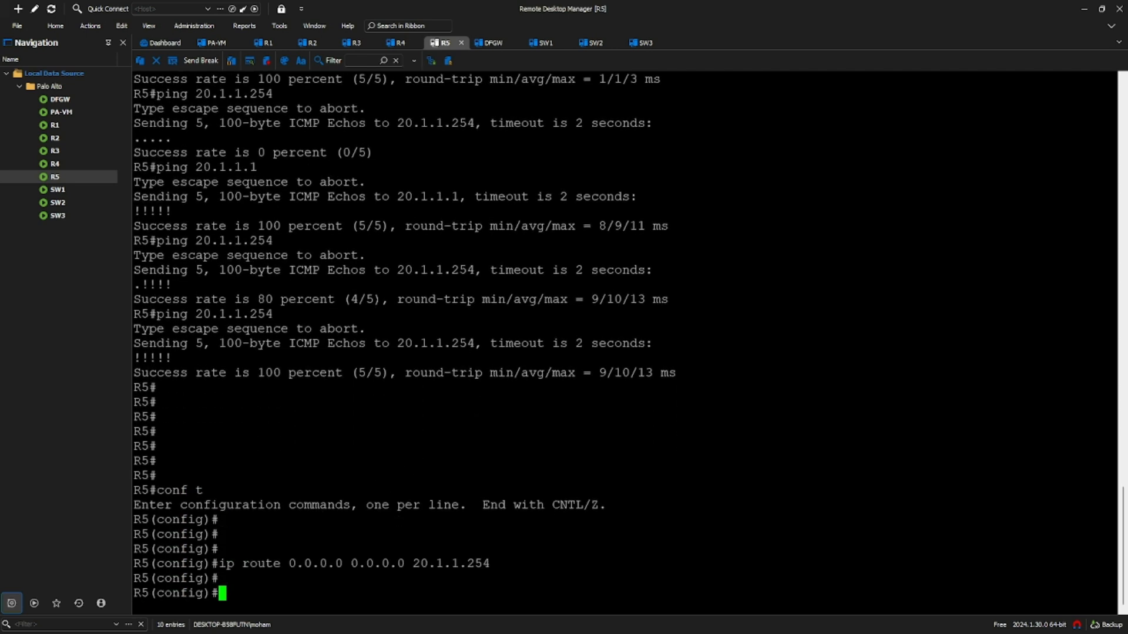
pyautogui.hotkey('alt', 'Tab')
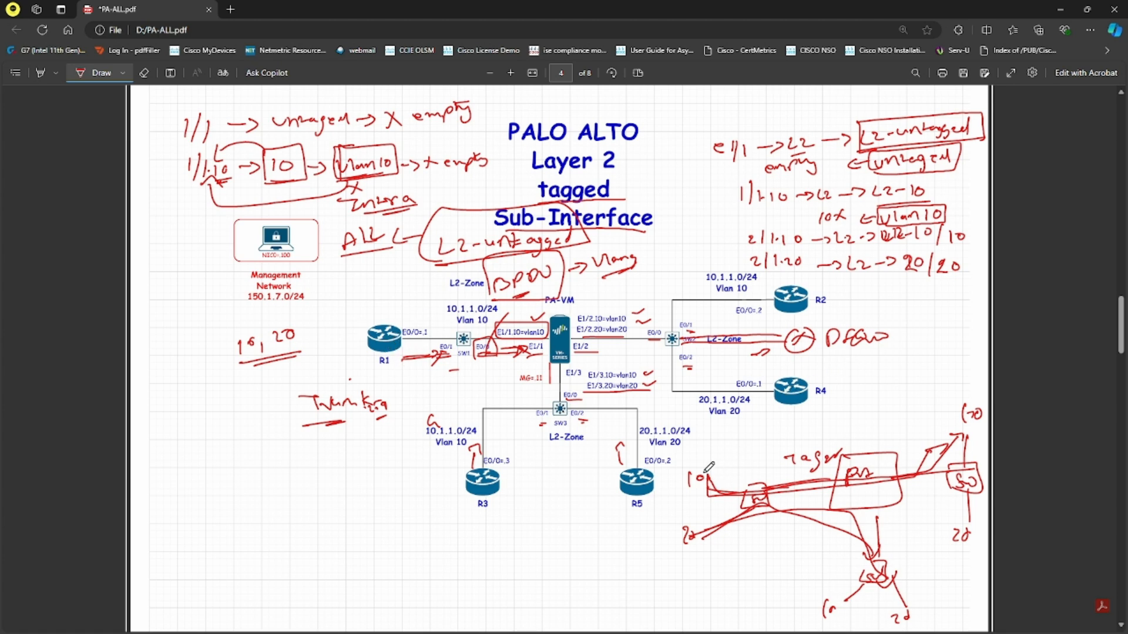
# - From R1, run 'do ping 20.1.1.1' and 'do ping 20.1.1.2' to confirm VLAN 20 reachability
pyautogui.hotkey('alt', 'Tab')
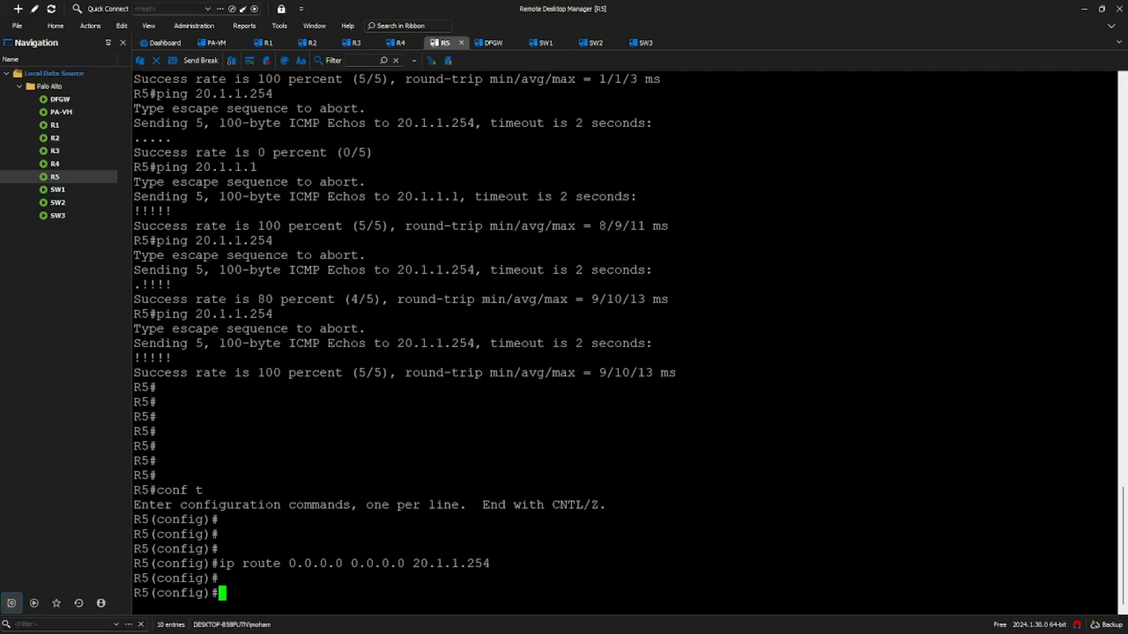
pyautogui.click(272, 44)
pyautogui.write('do ping 20.1.1.1')
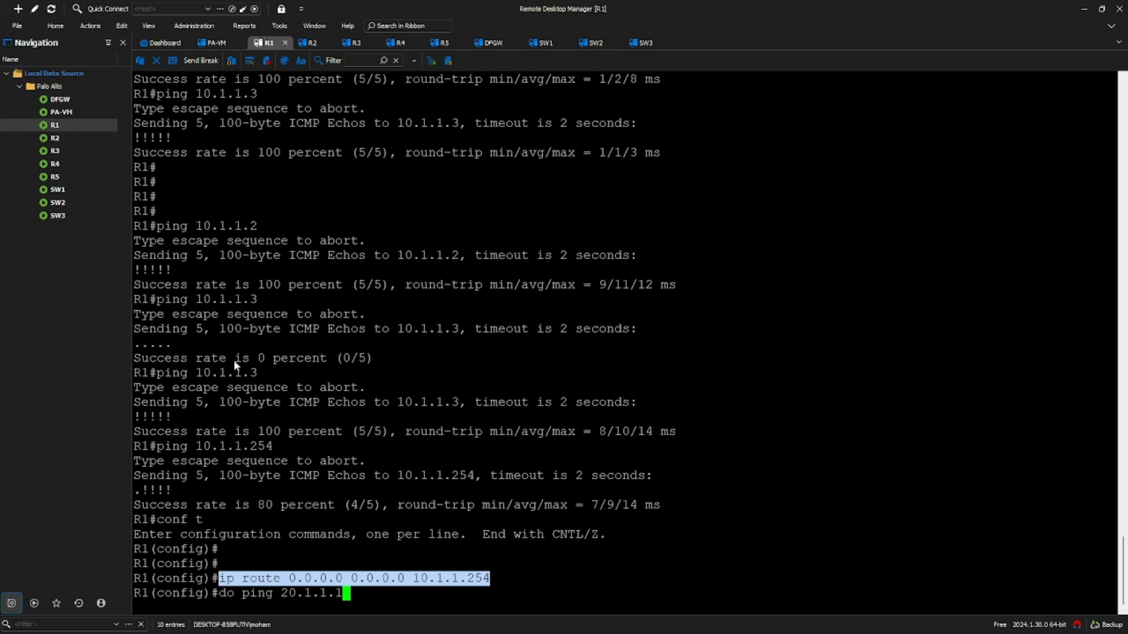
pyautogui.press('Return')
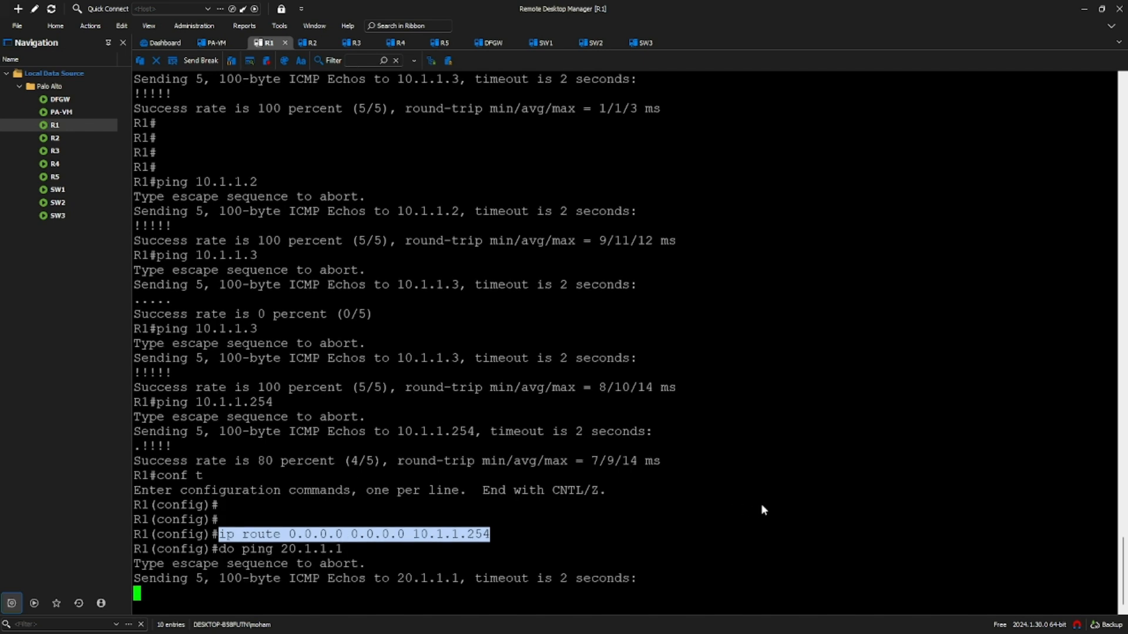
pyautogui.click(721, 497)
pyautogui.press('Return')
pyautogui.write('do ping')
pyautogui.press('BackSpace')
pyautogui.press('BackSpace')
pyautogui.press('BackSpace')
pyautogui.press('BackSpace')
pyautogui.write('ping 20.1.1.2')
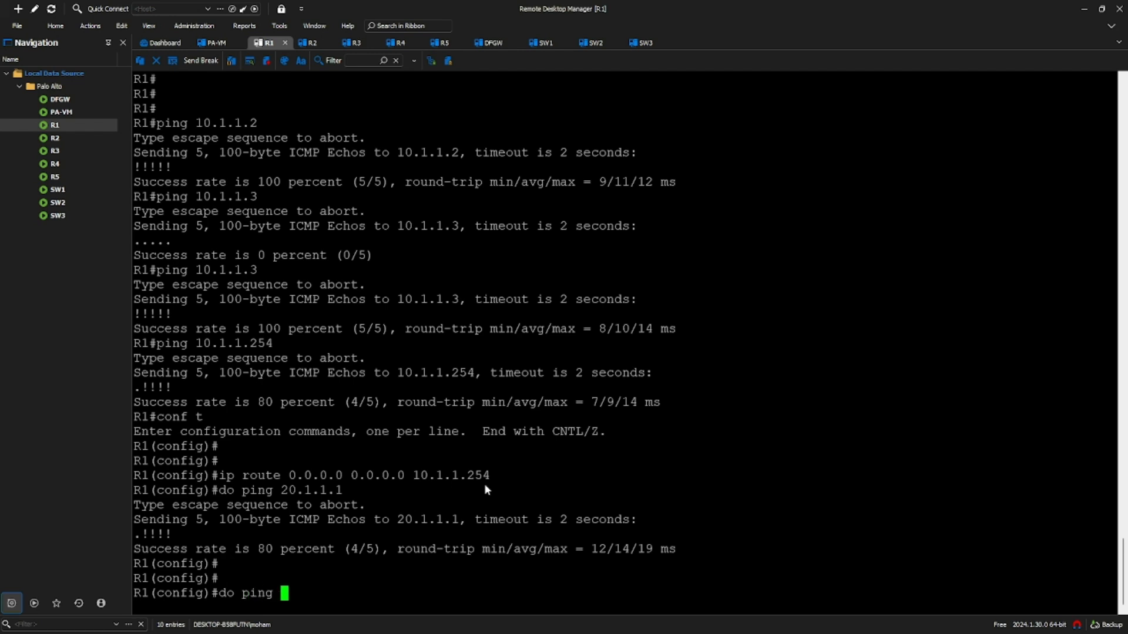
pyautogui.press('Return')
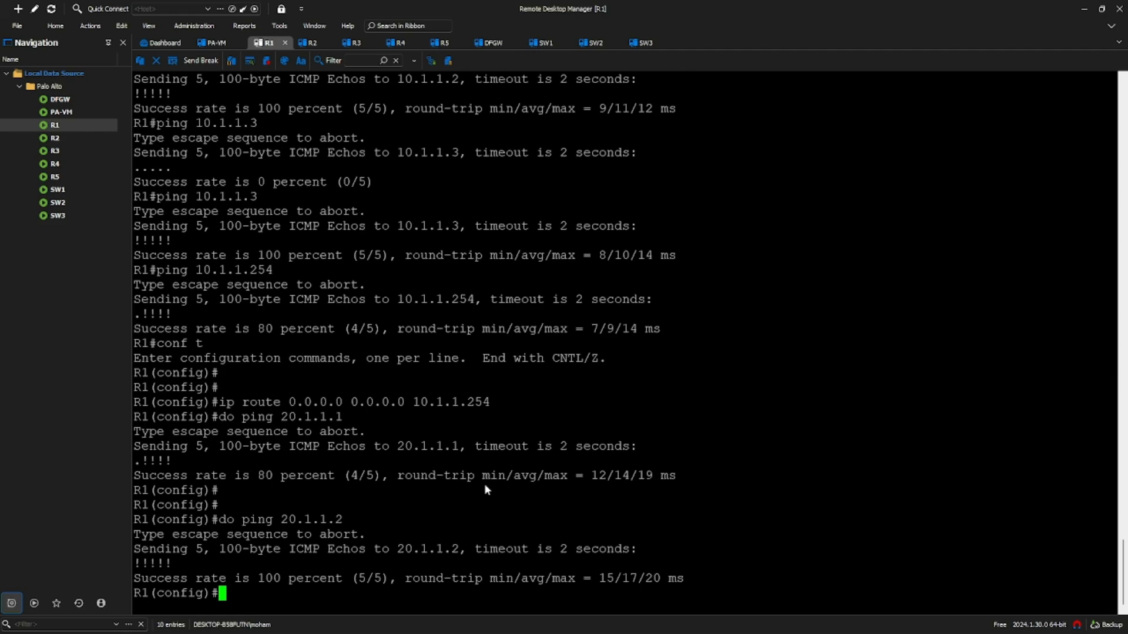
pyautogui.hotkey('alt', 'Tab')
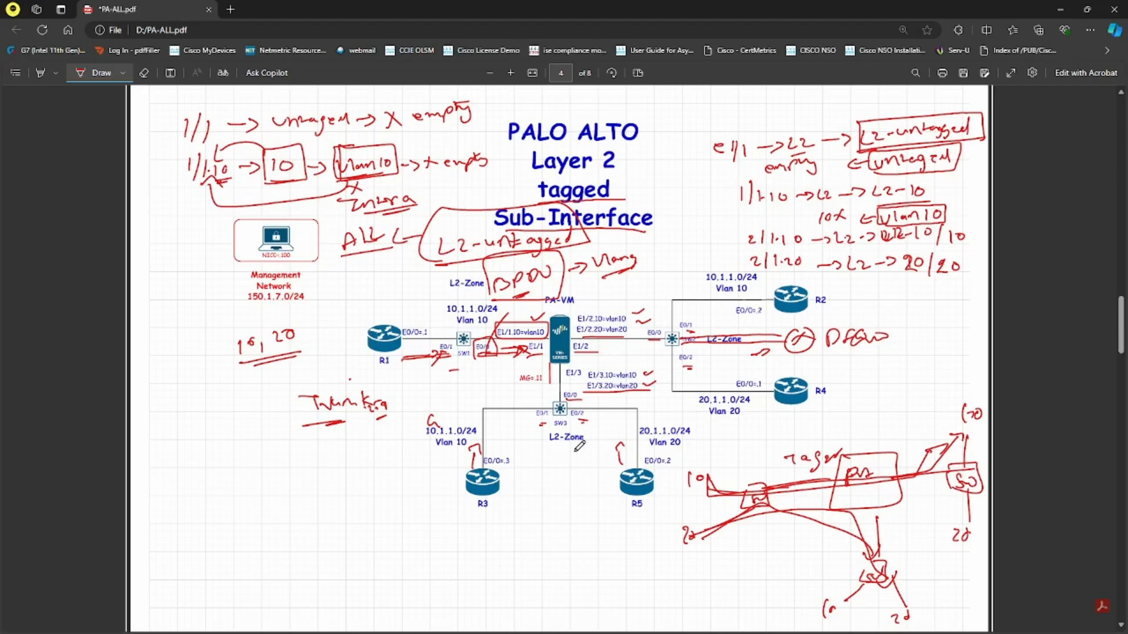